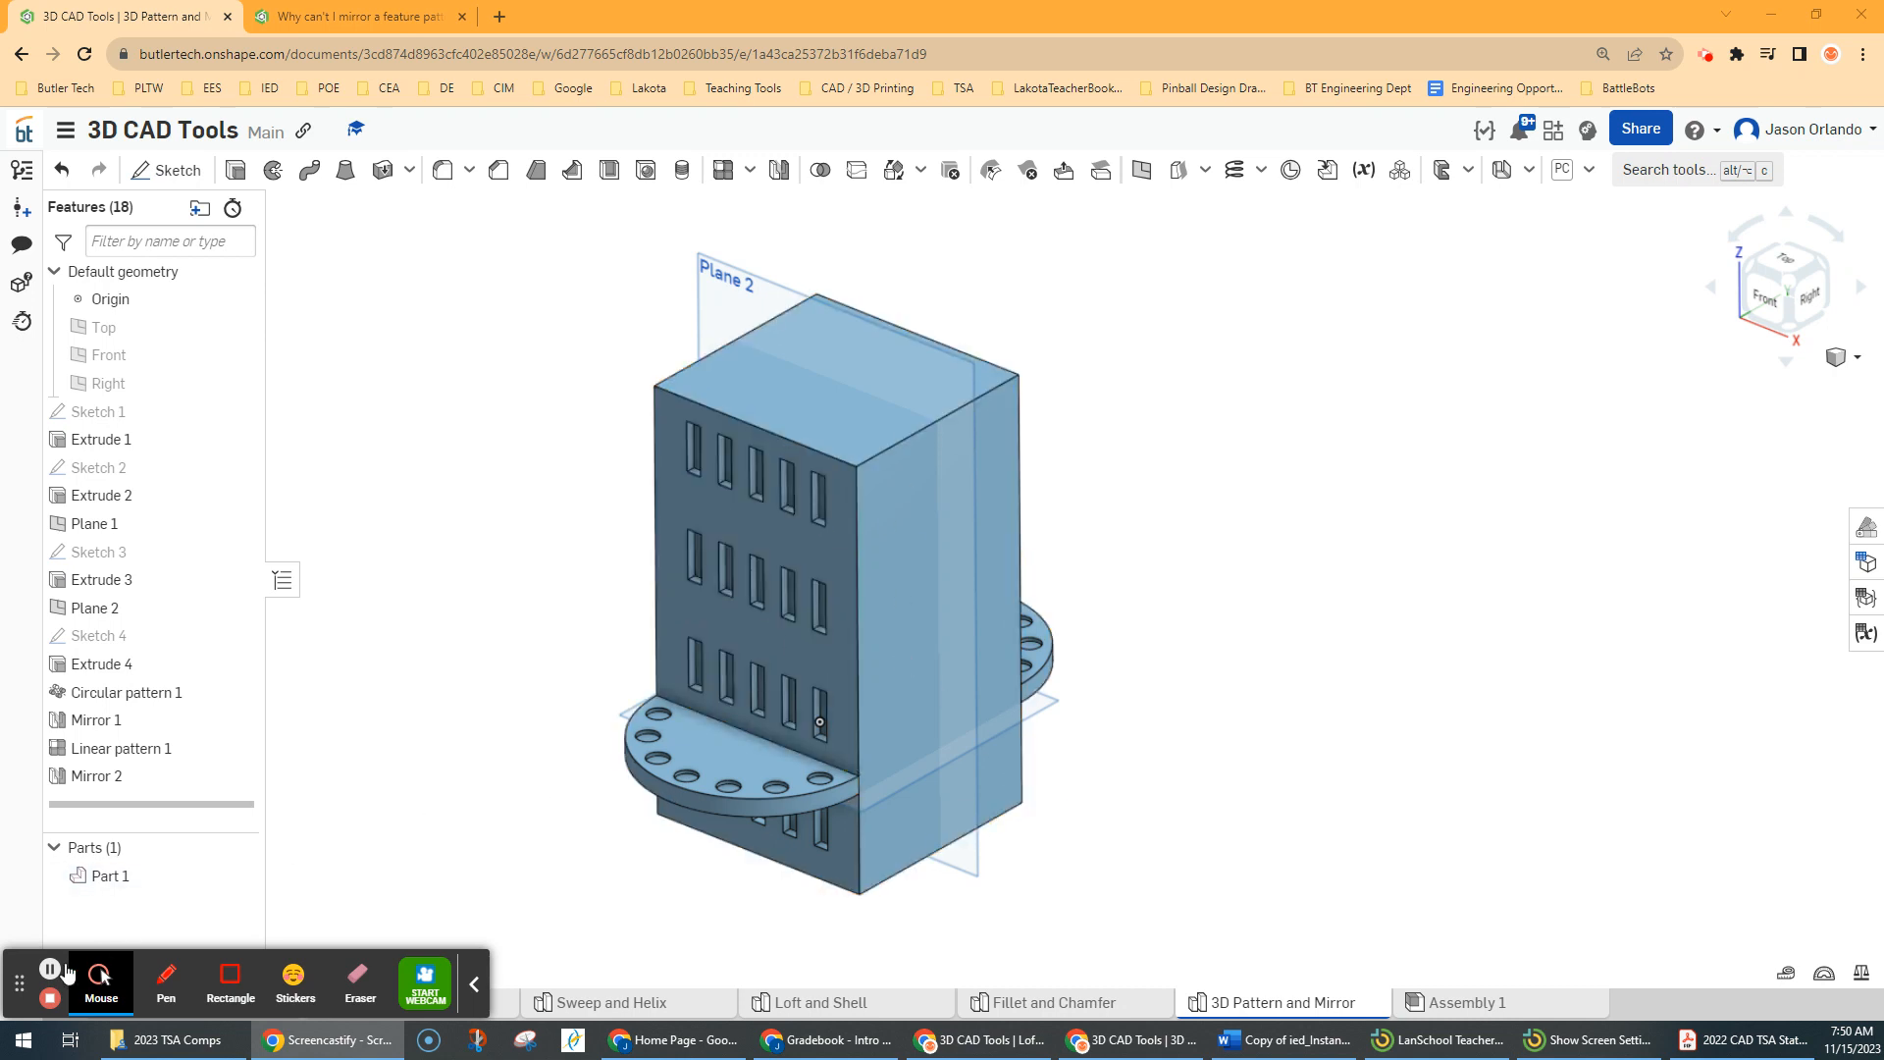
Create a new part studio in the 3D CAD Tools document
mouse_move(22, 984)
left_mouse_down()
mouse_move(875, 894)
mouse_move(1329, 913)
mouse_move(1414, 947)
left_mouse_up()
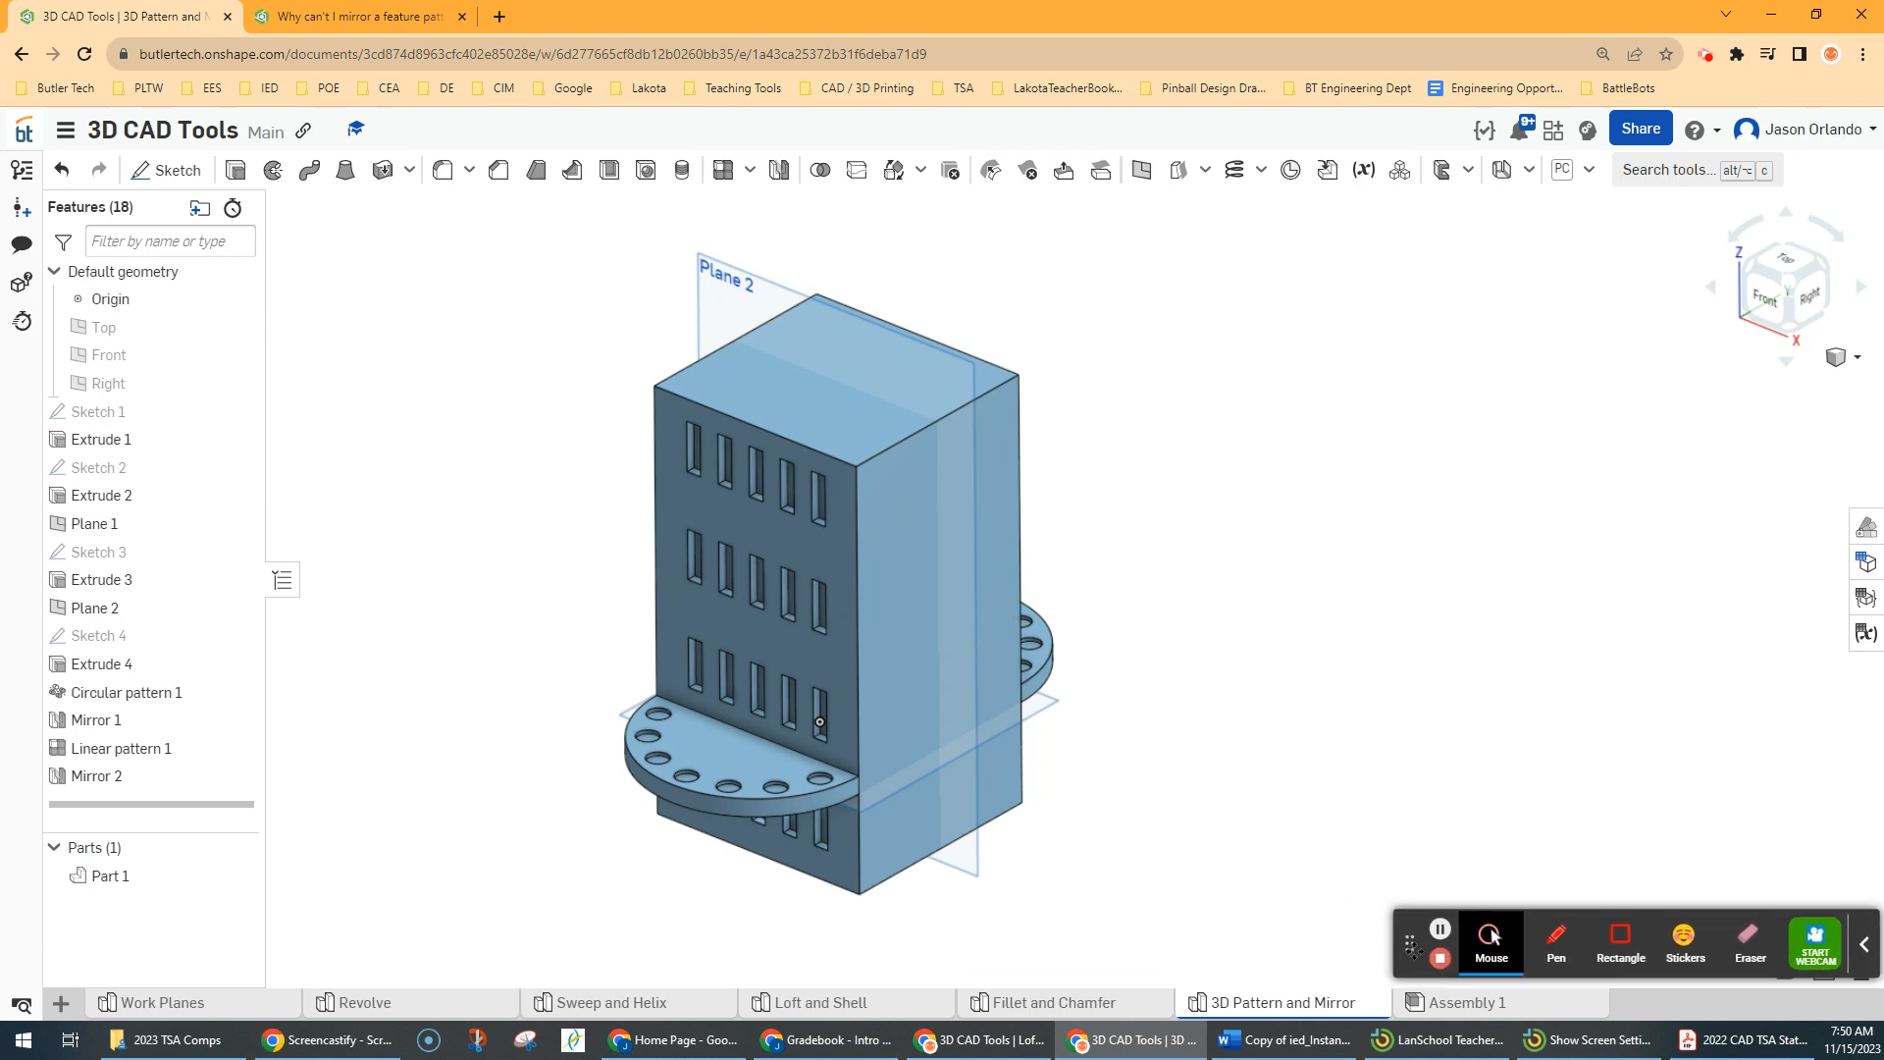
left_click(61, 1003)
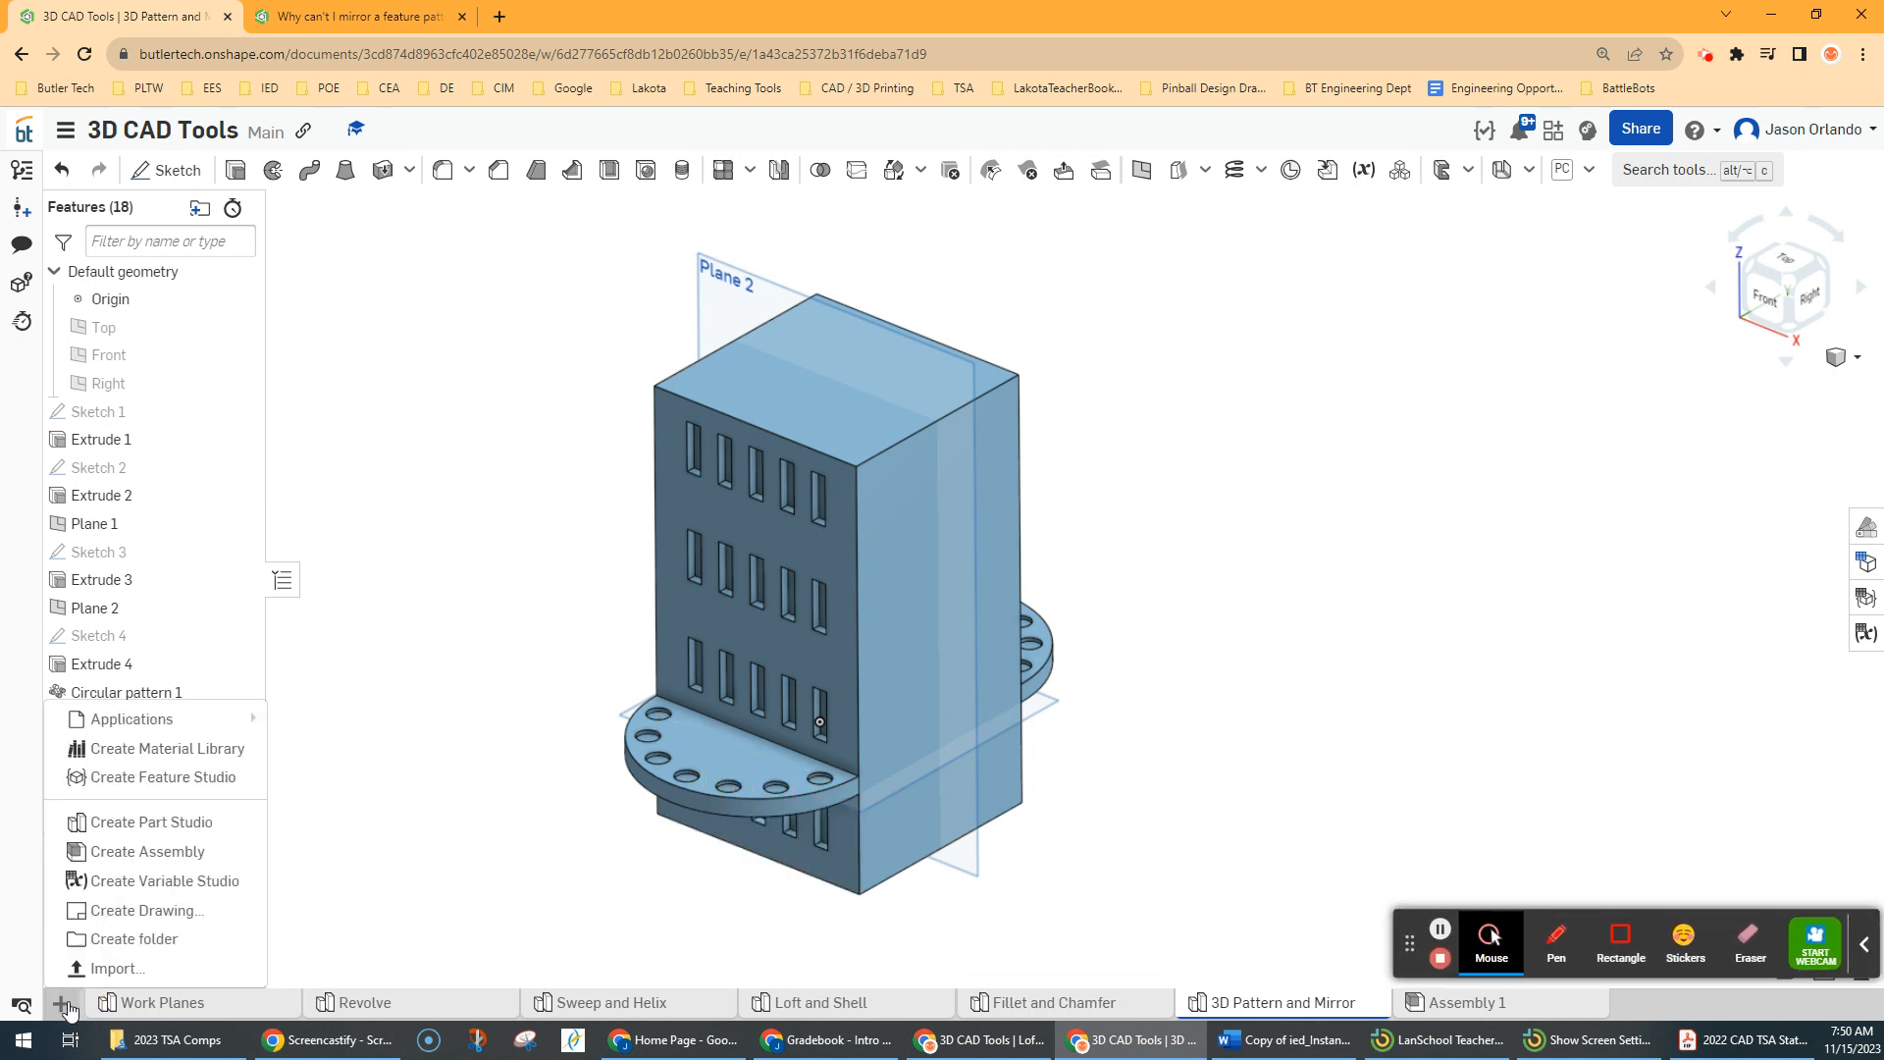
left_click(147, 822)
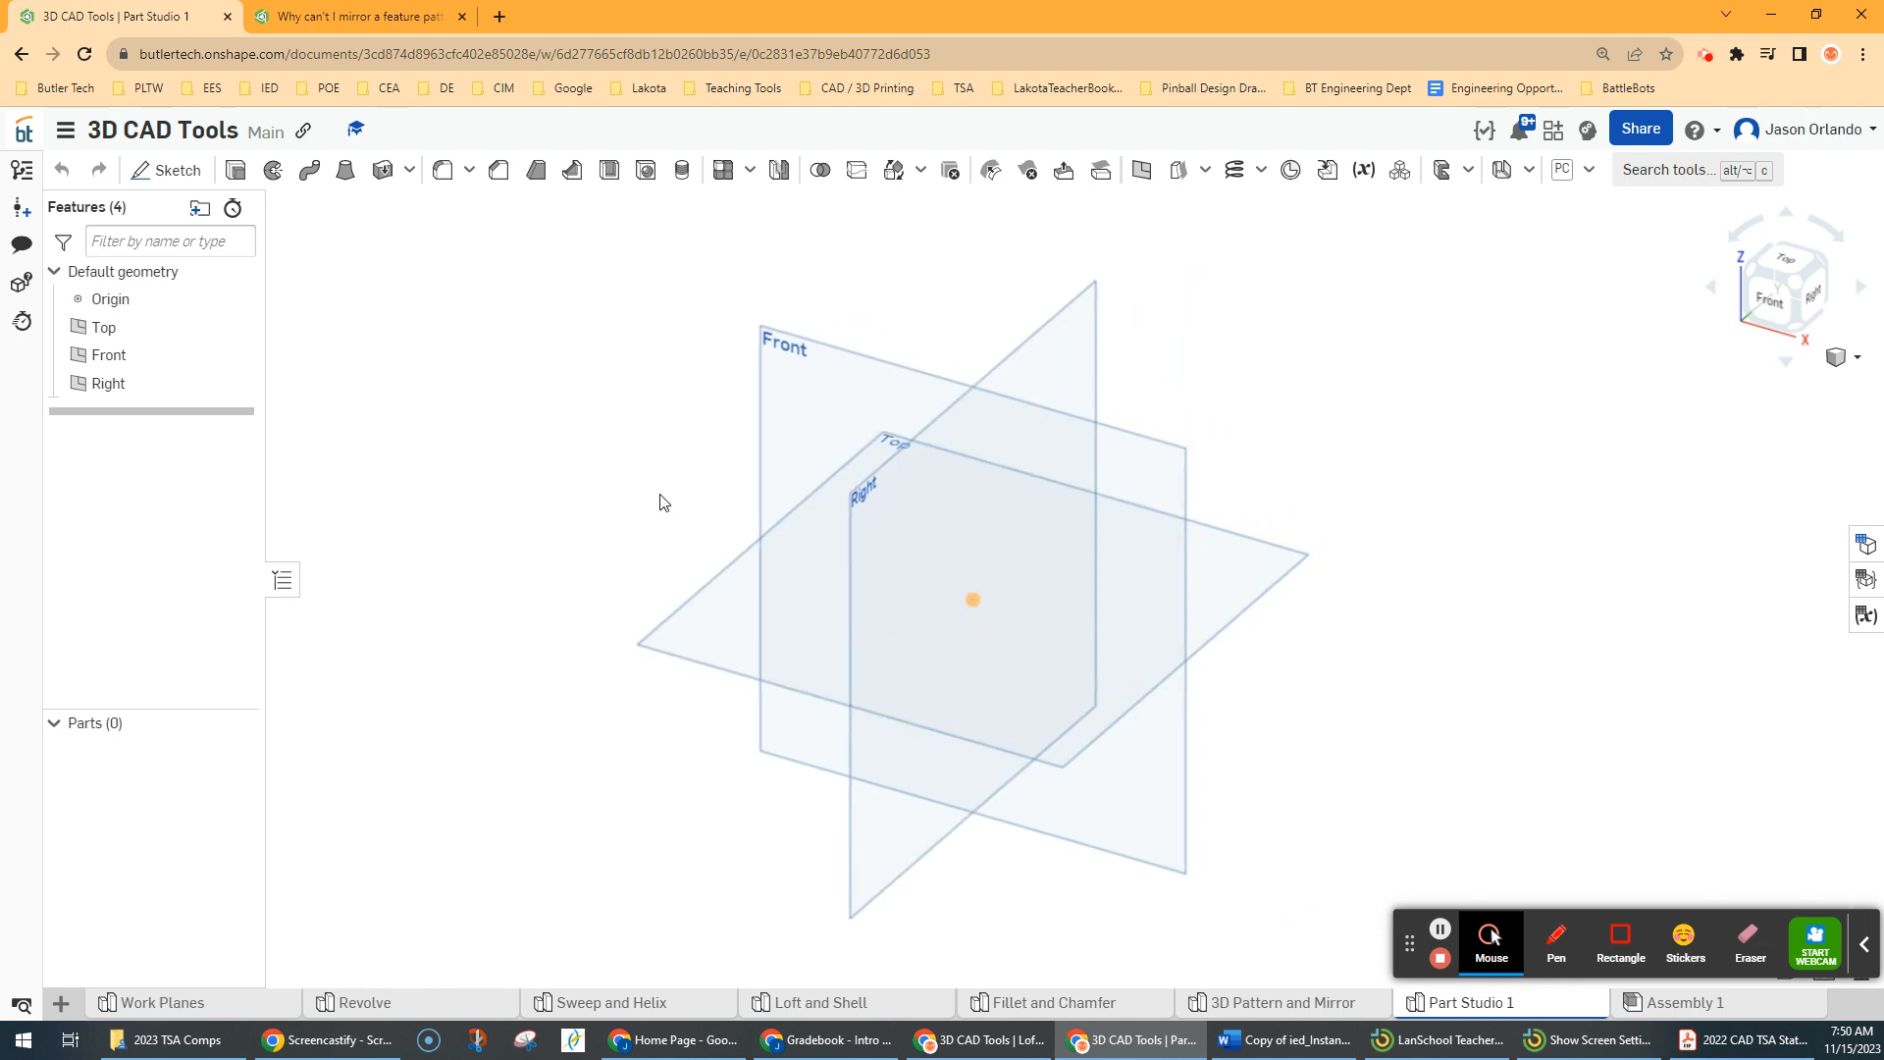
Sketch a corner rectangle on the Front plane starting at the origin, 3 in wide and 5 in high, and finish the sketch
left_click(178, 170)
left_click(836, 351)
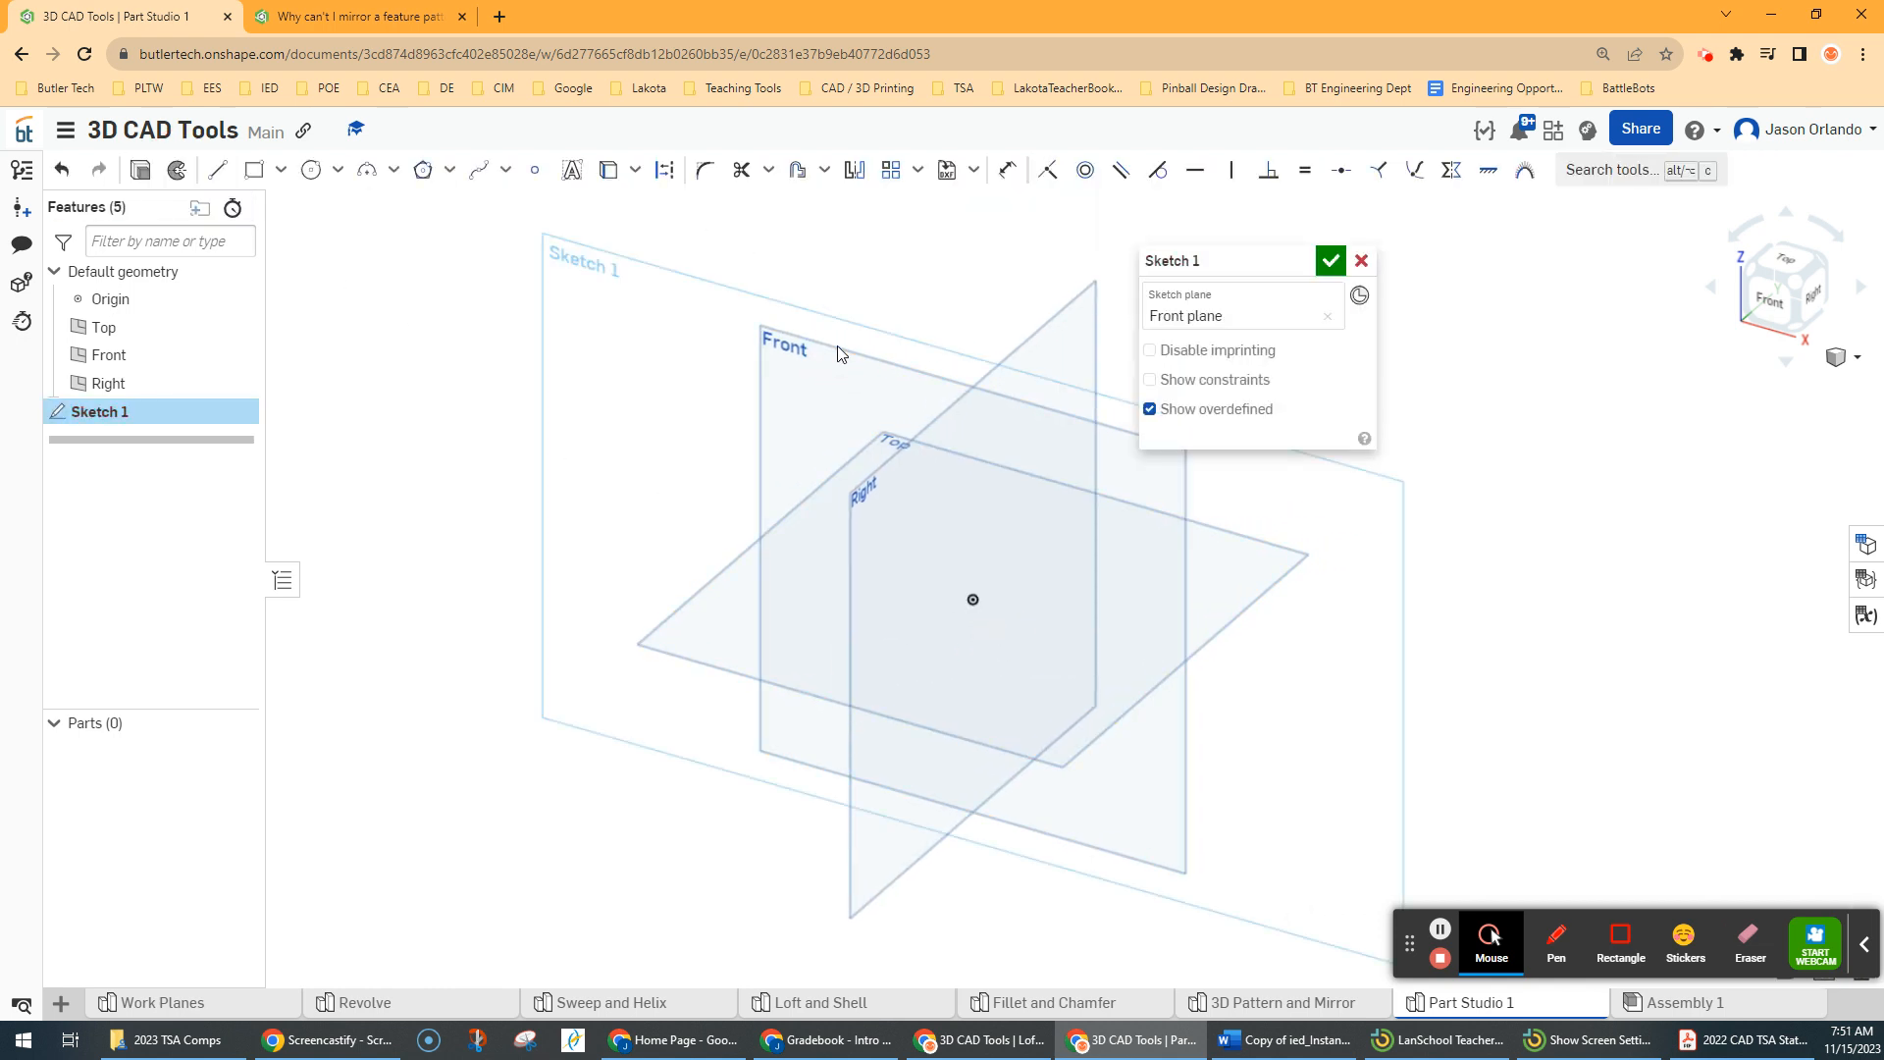
key("p")
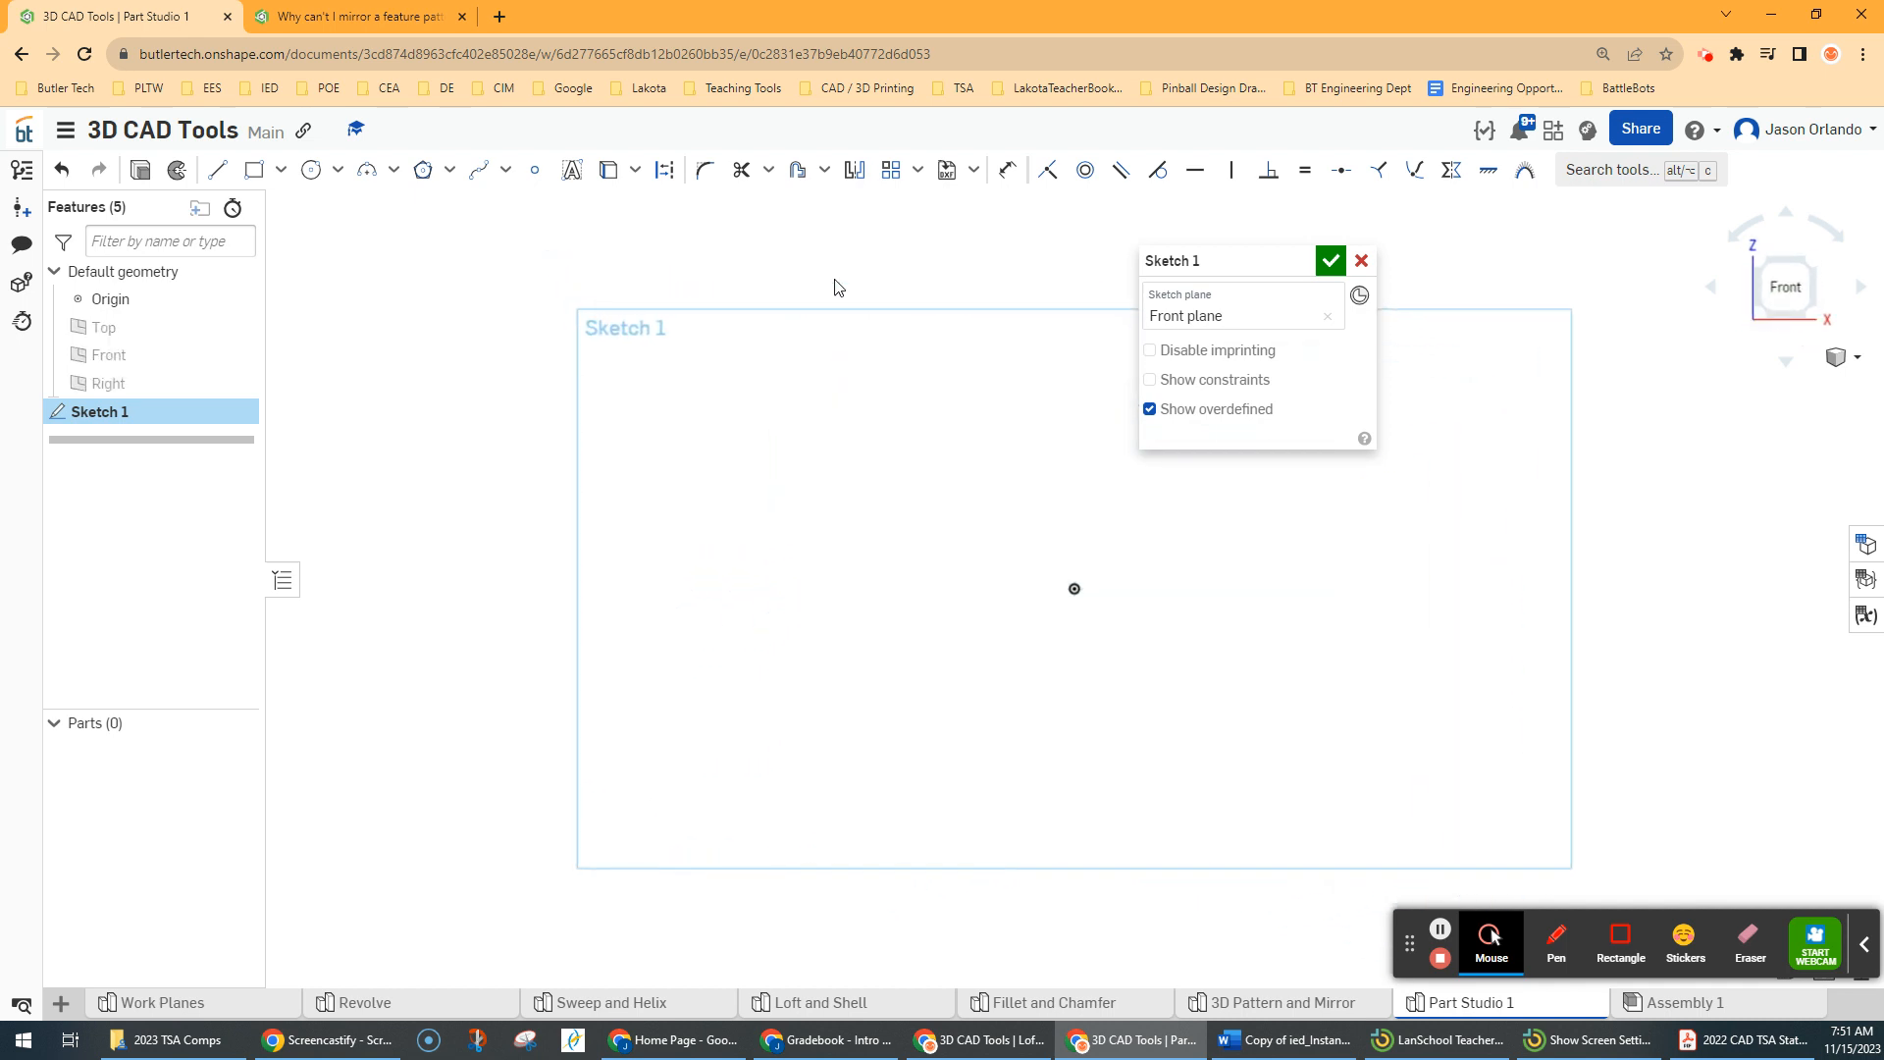
middle_click_drag(808, 482, 440, 558)
left_click(254, 170)
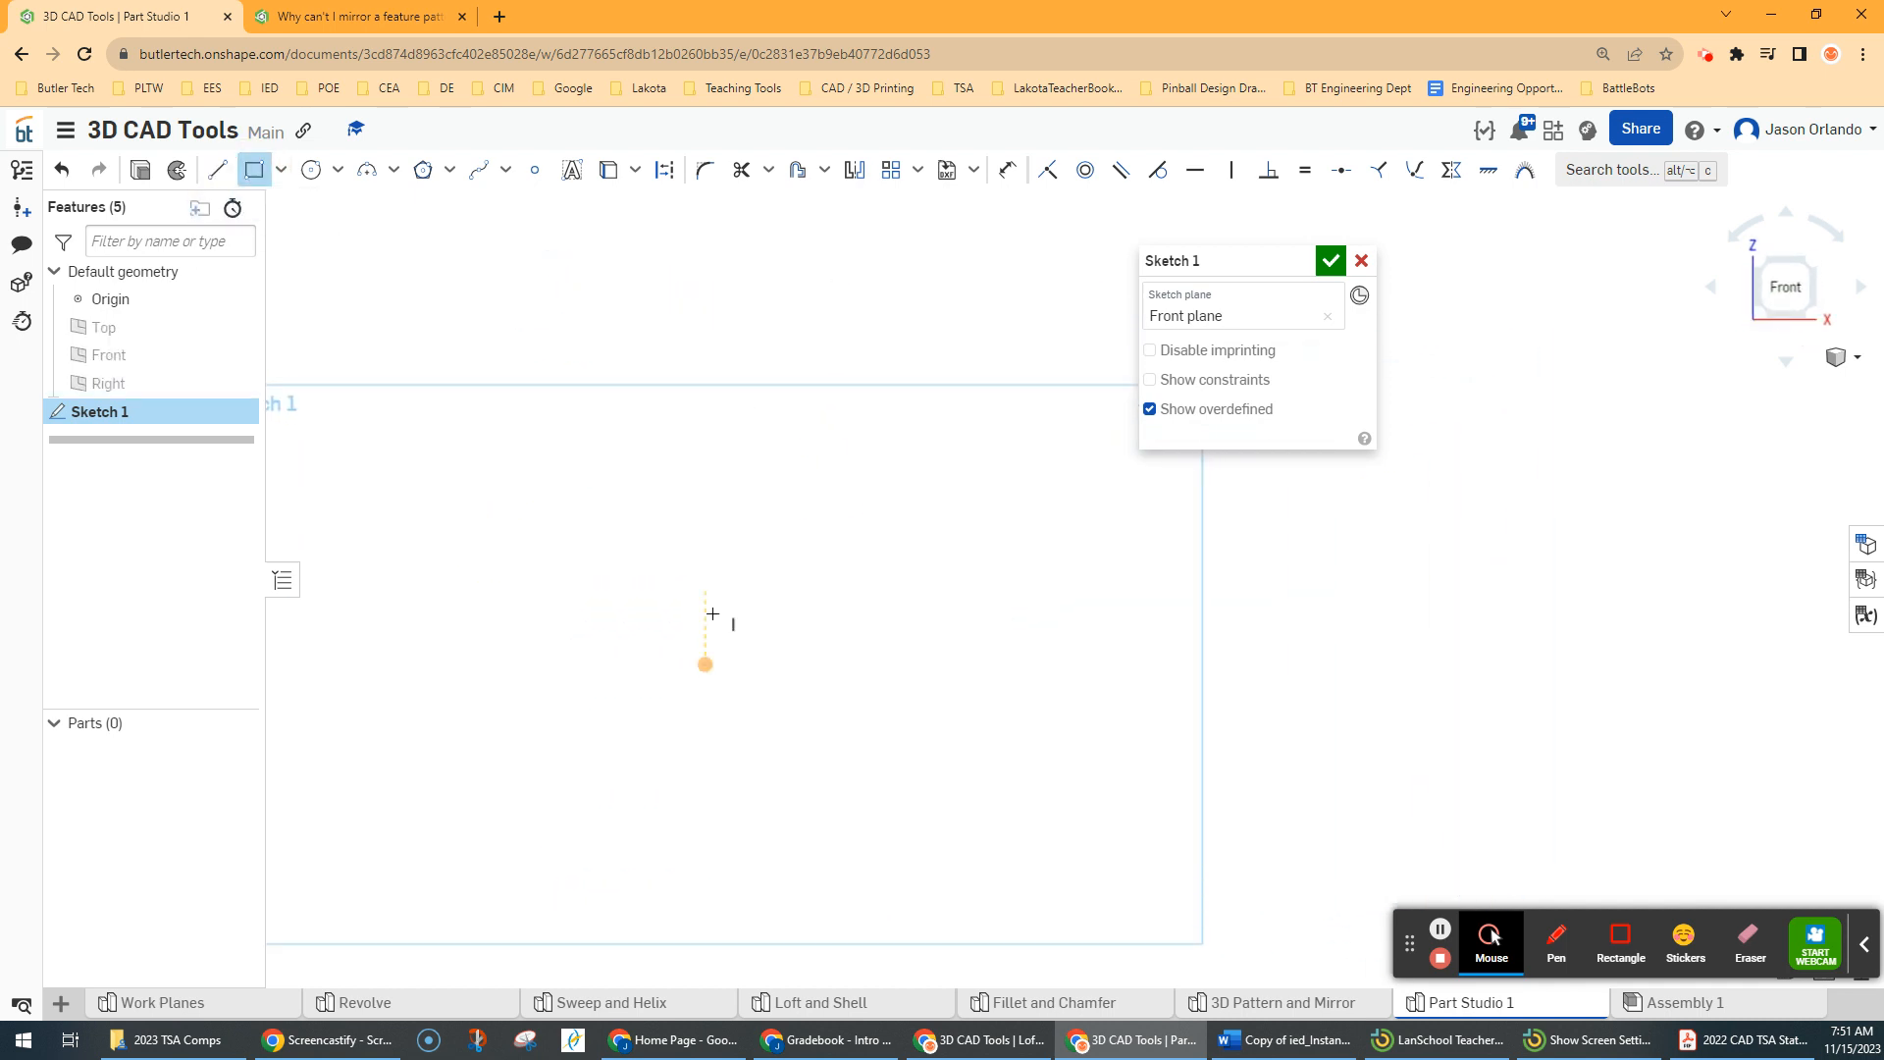
left_click(707, 664)
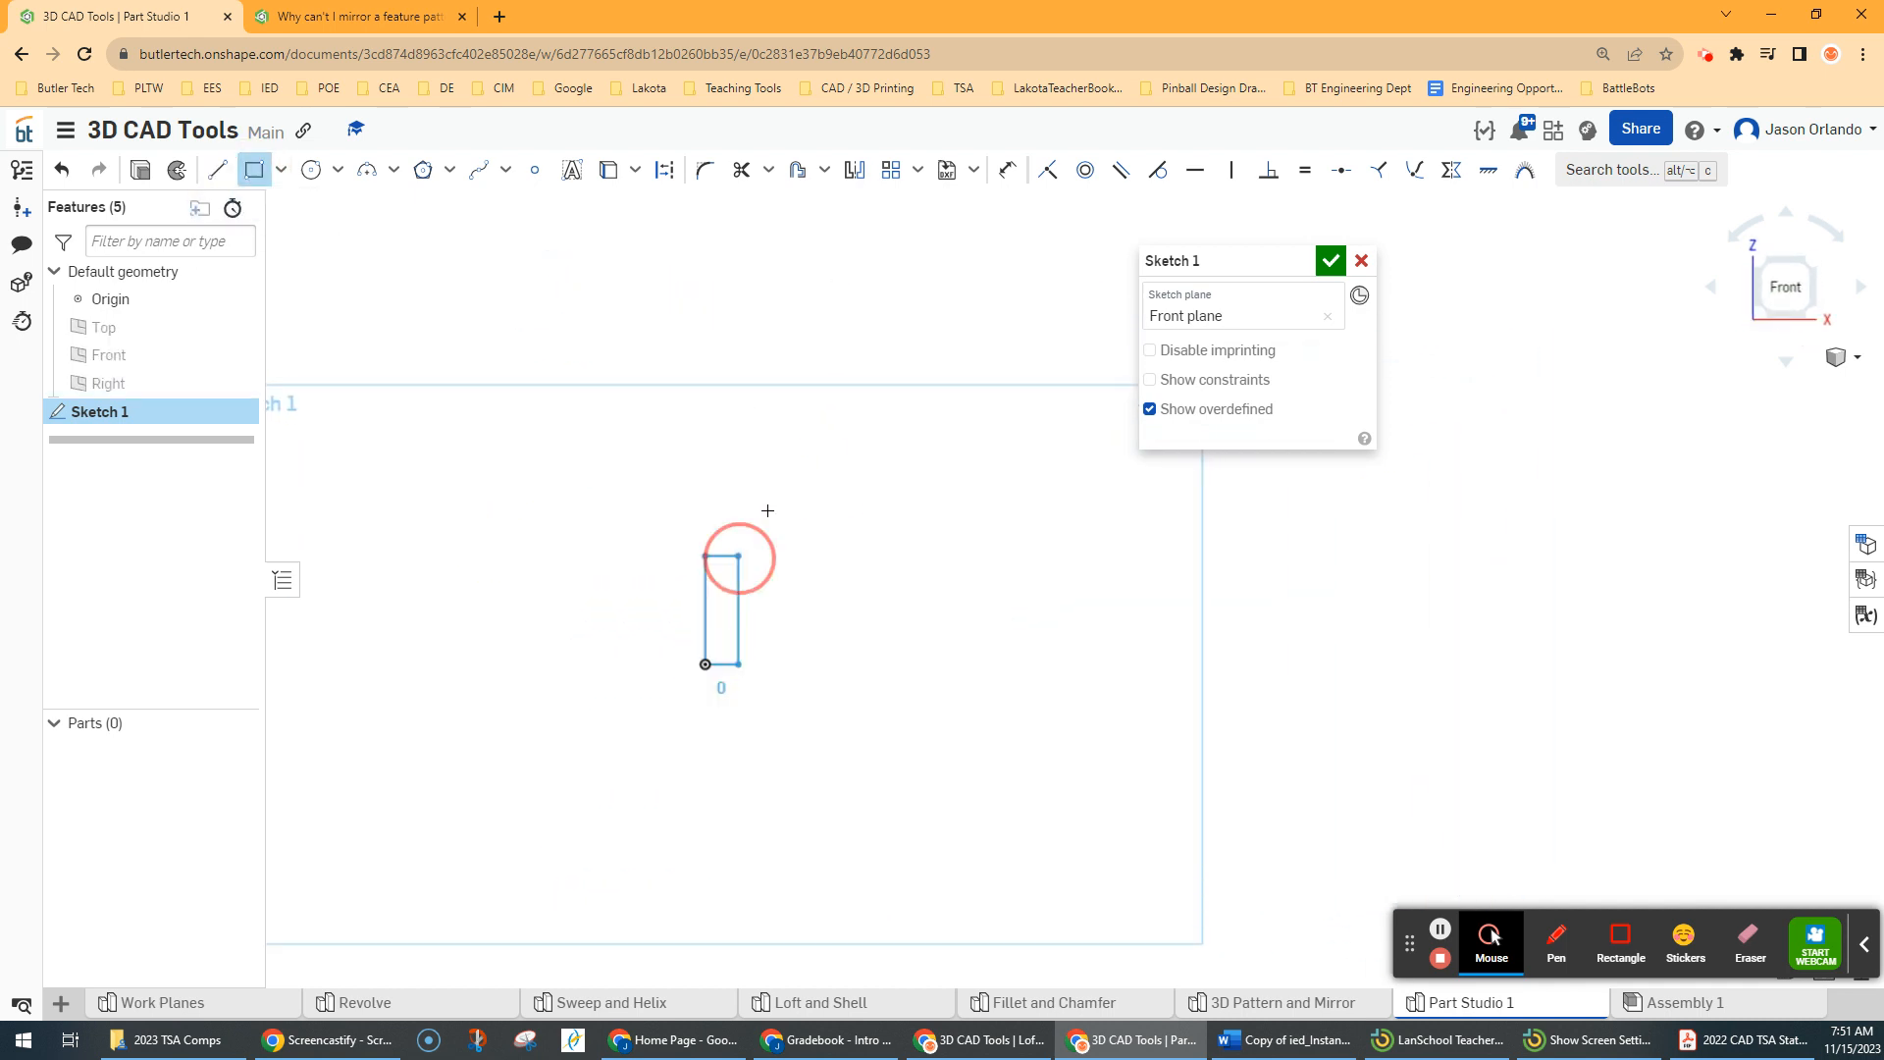
left_click(883, 311)
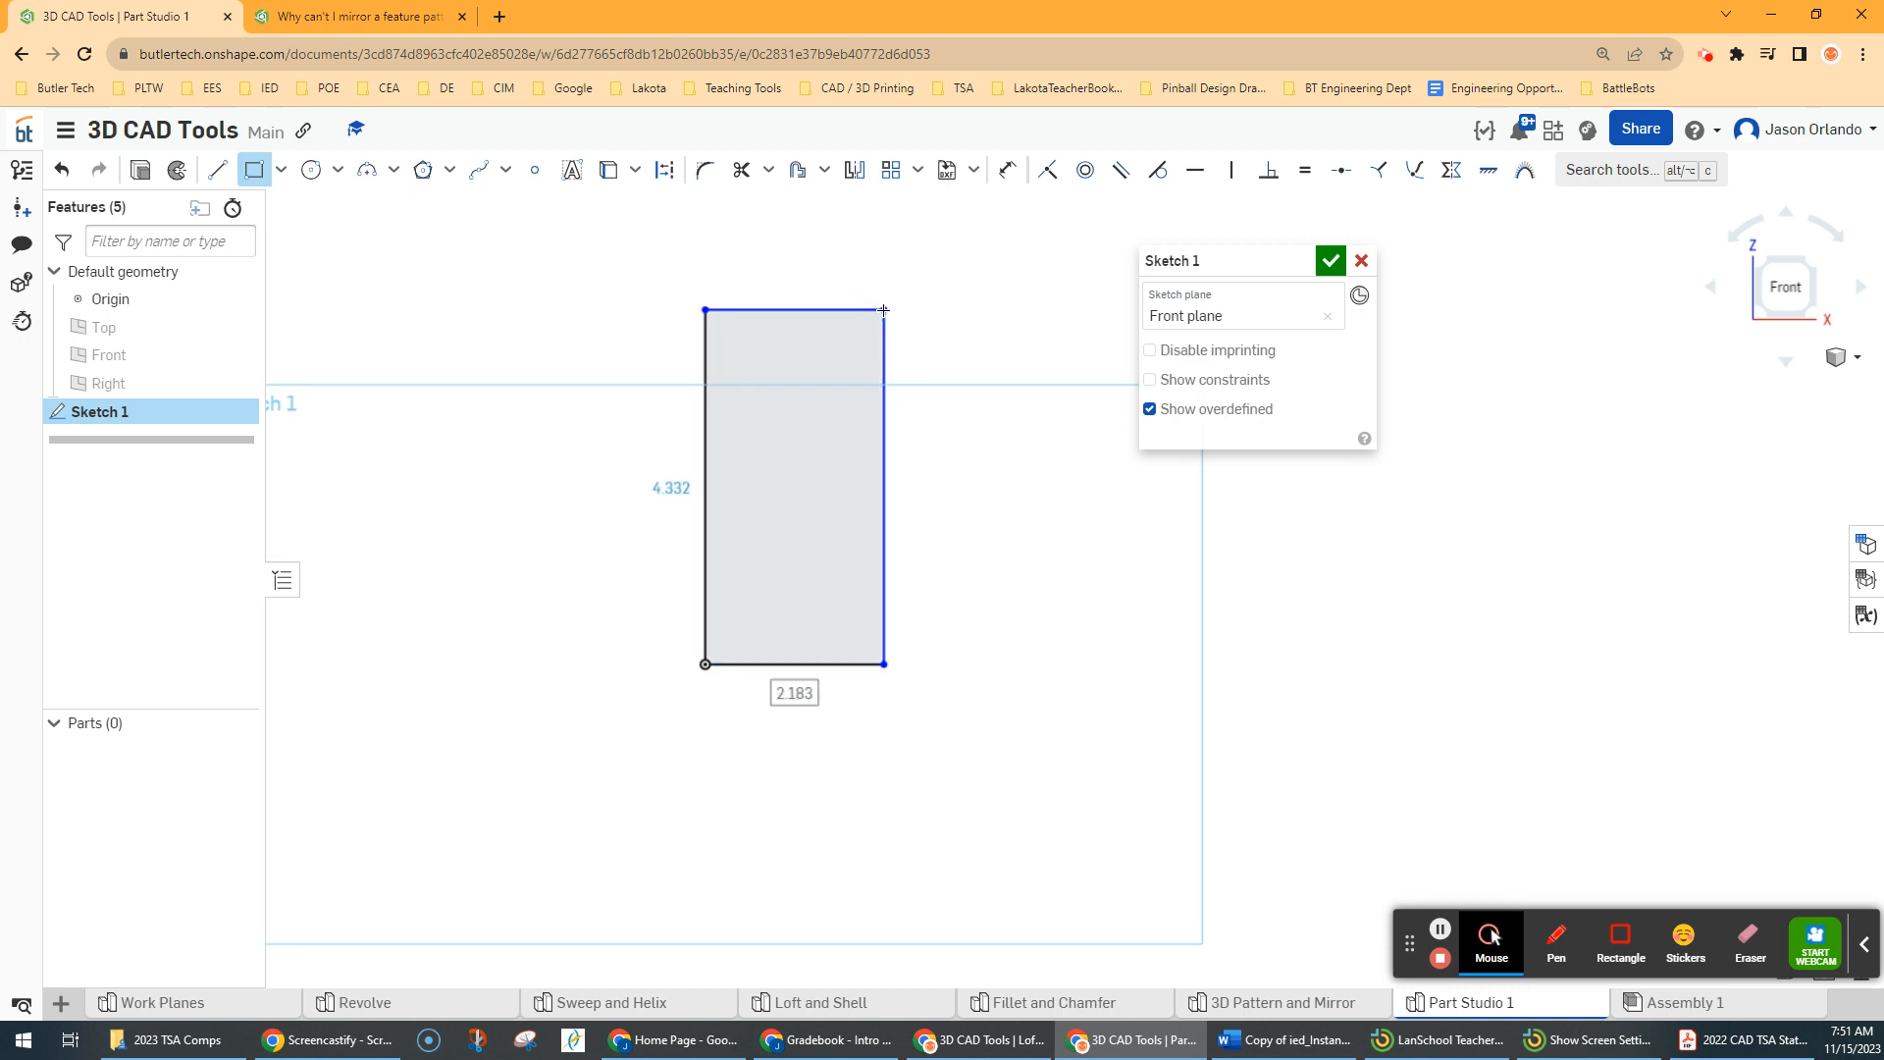
type("3")
key("Tab")
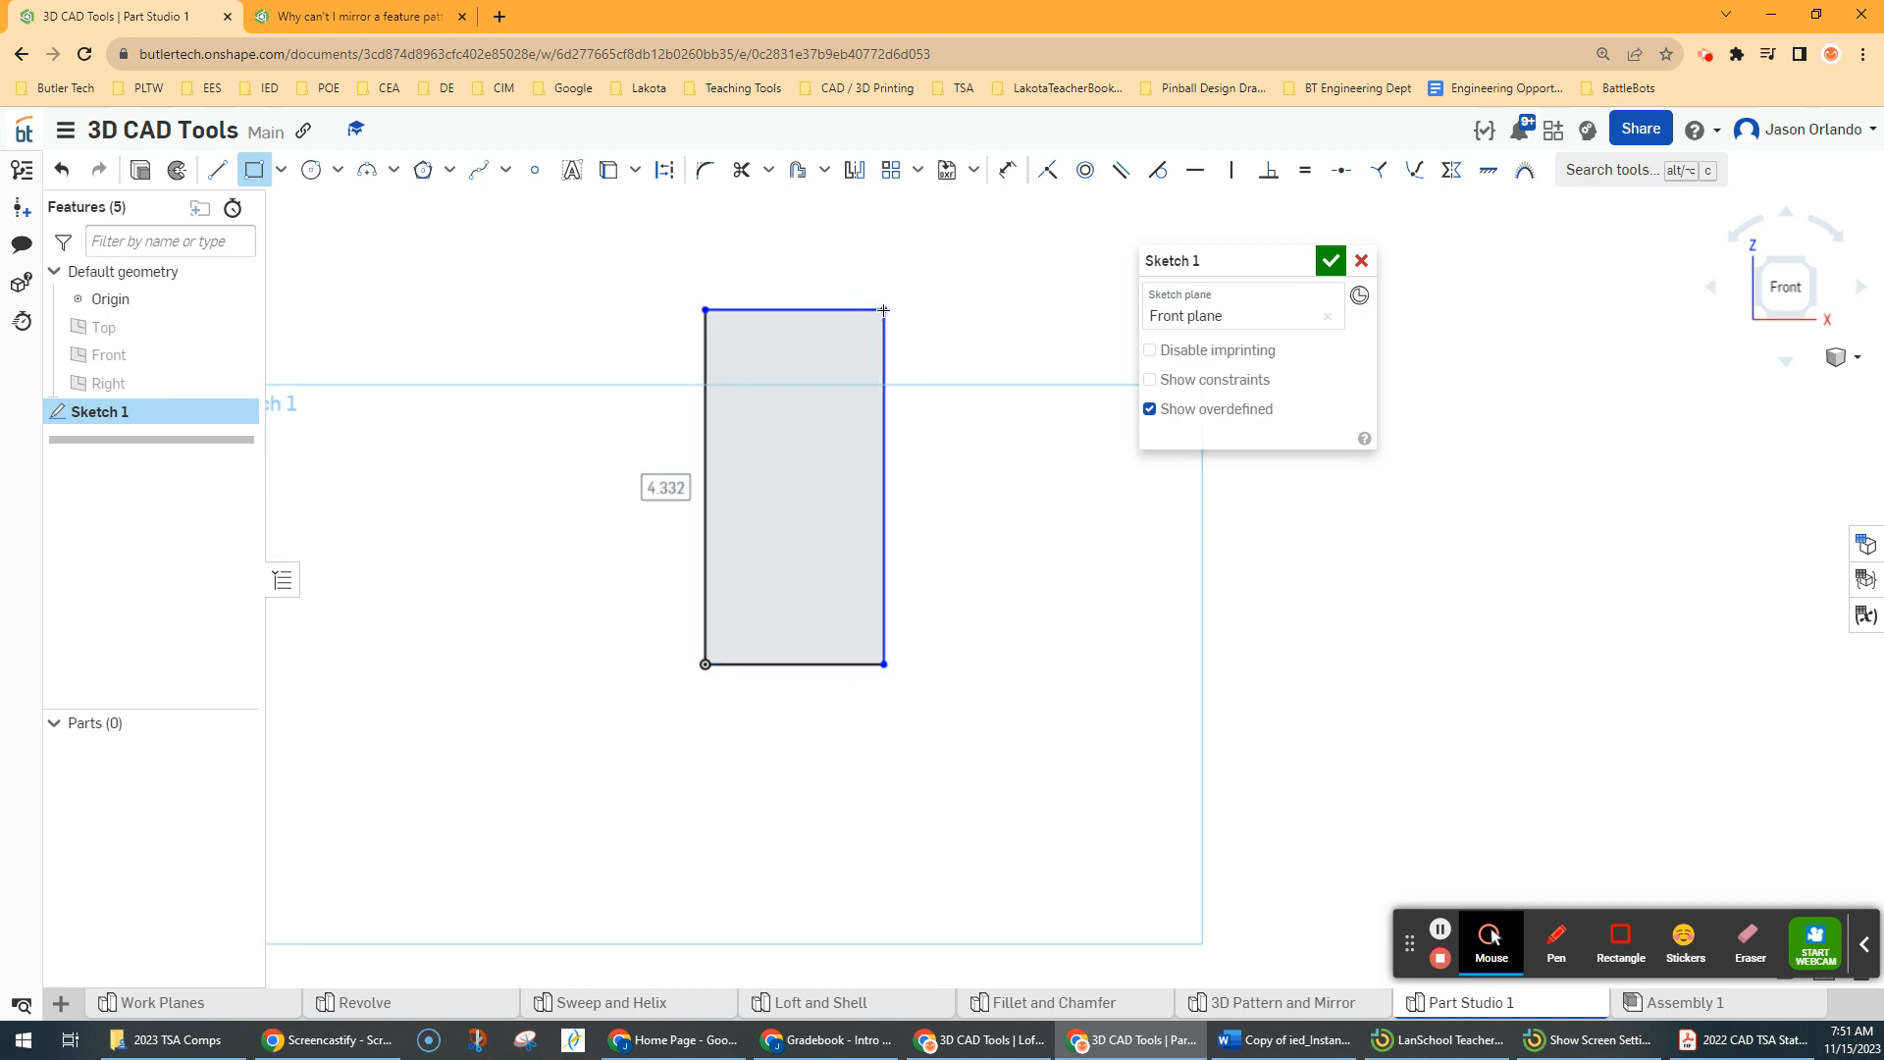
type("5")
key("Return")
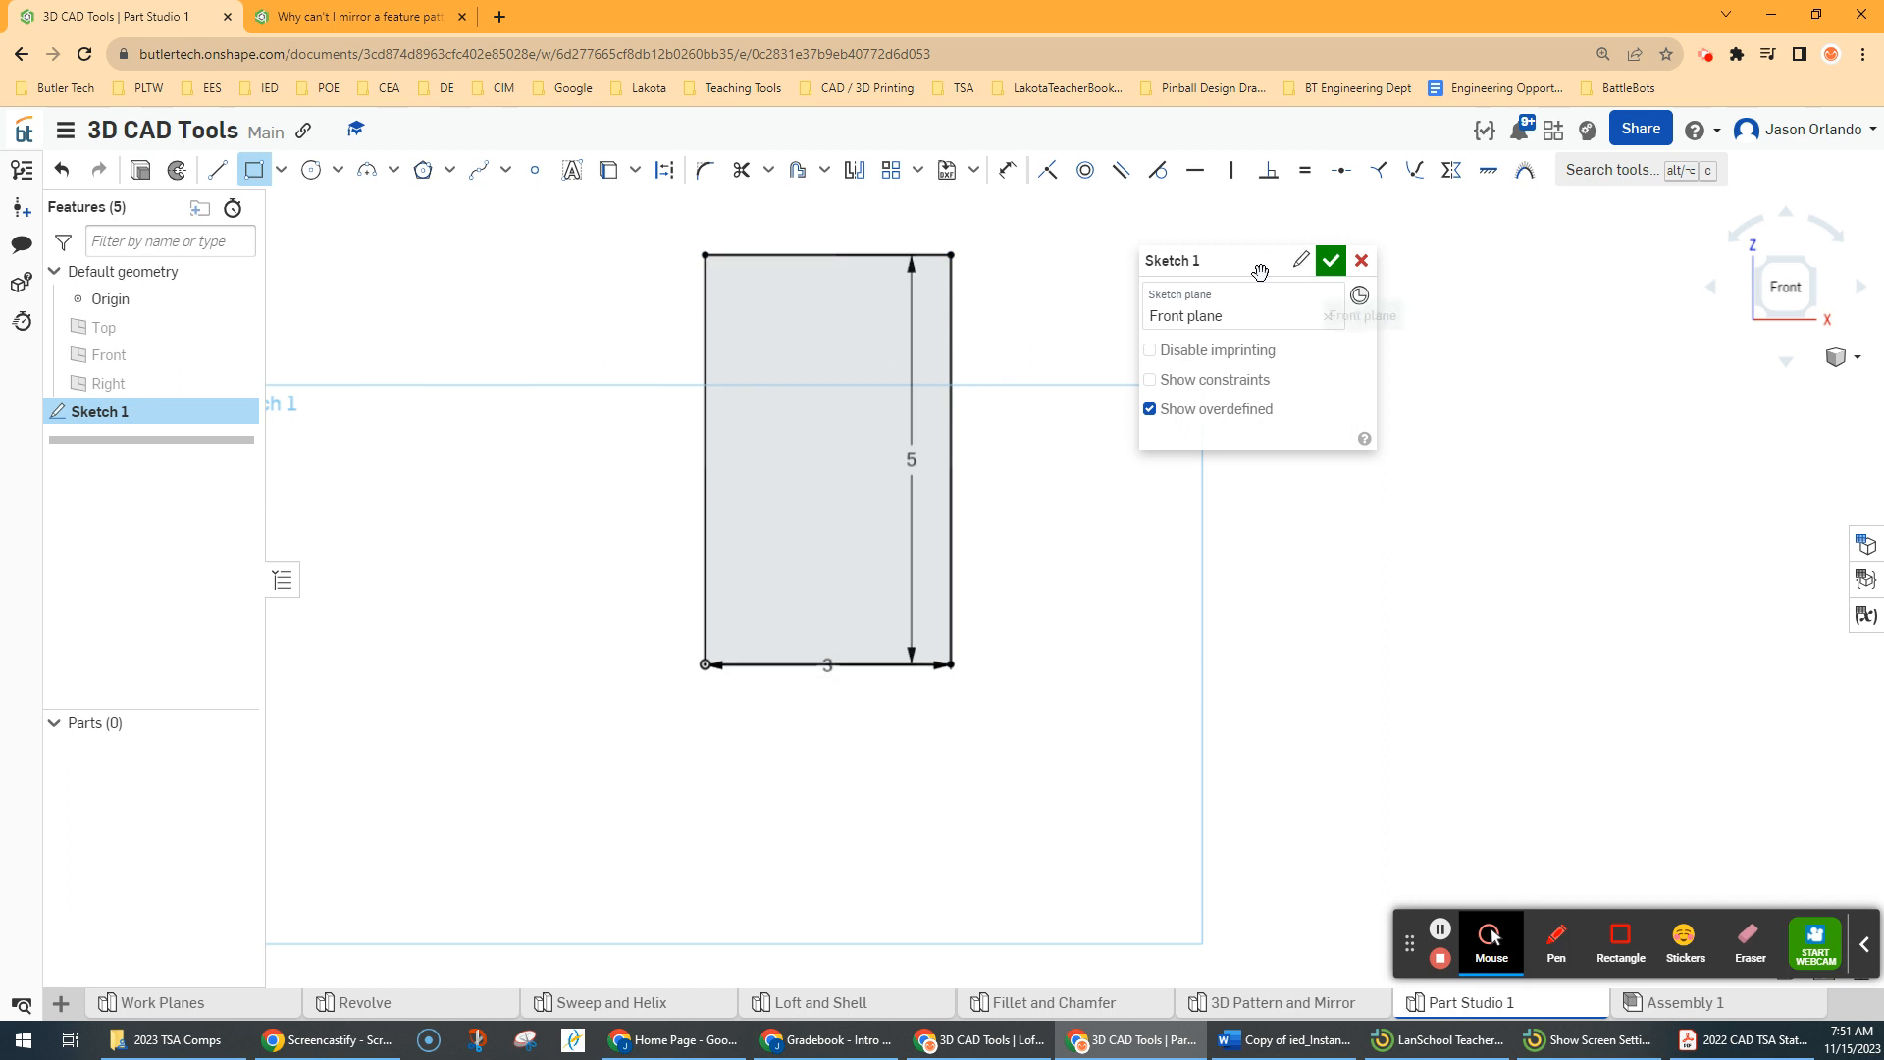
left_click(1330, 260)
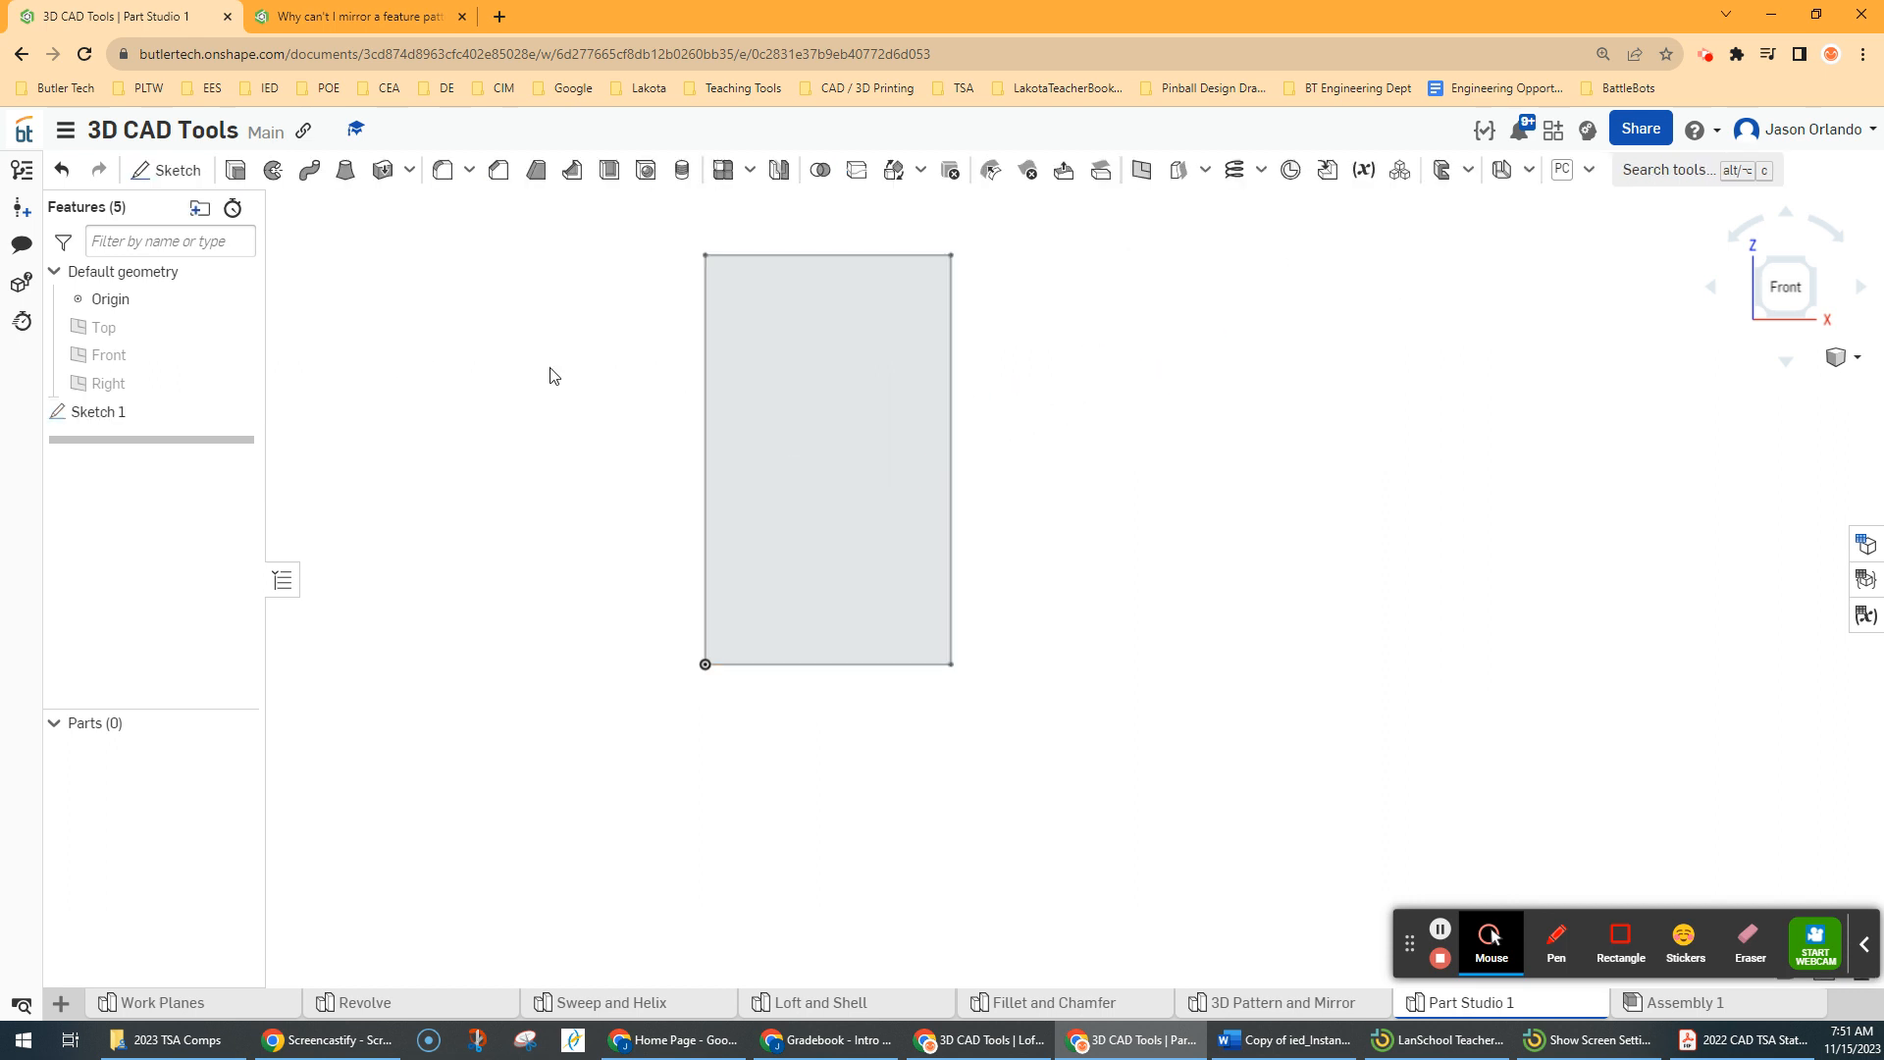
Extrude the rectangle as a new solid with a blind depth of 2 in
left_click(235, 170)
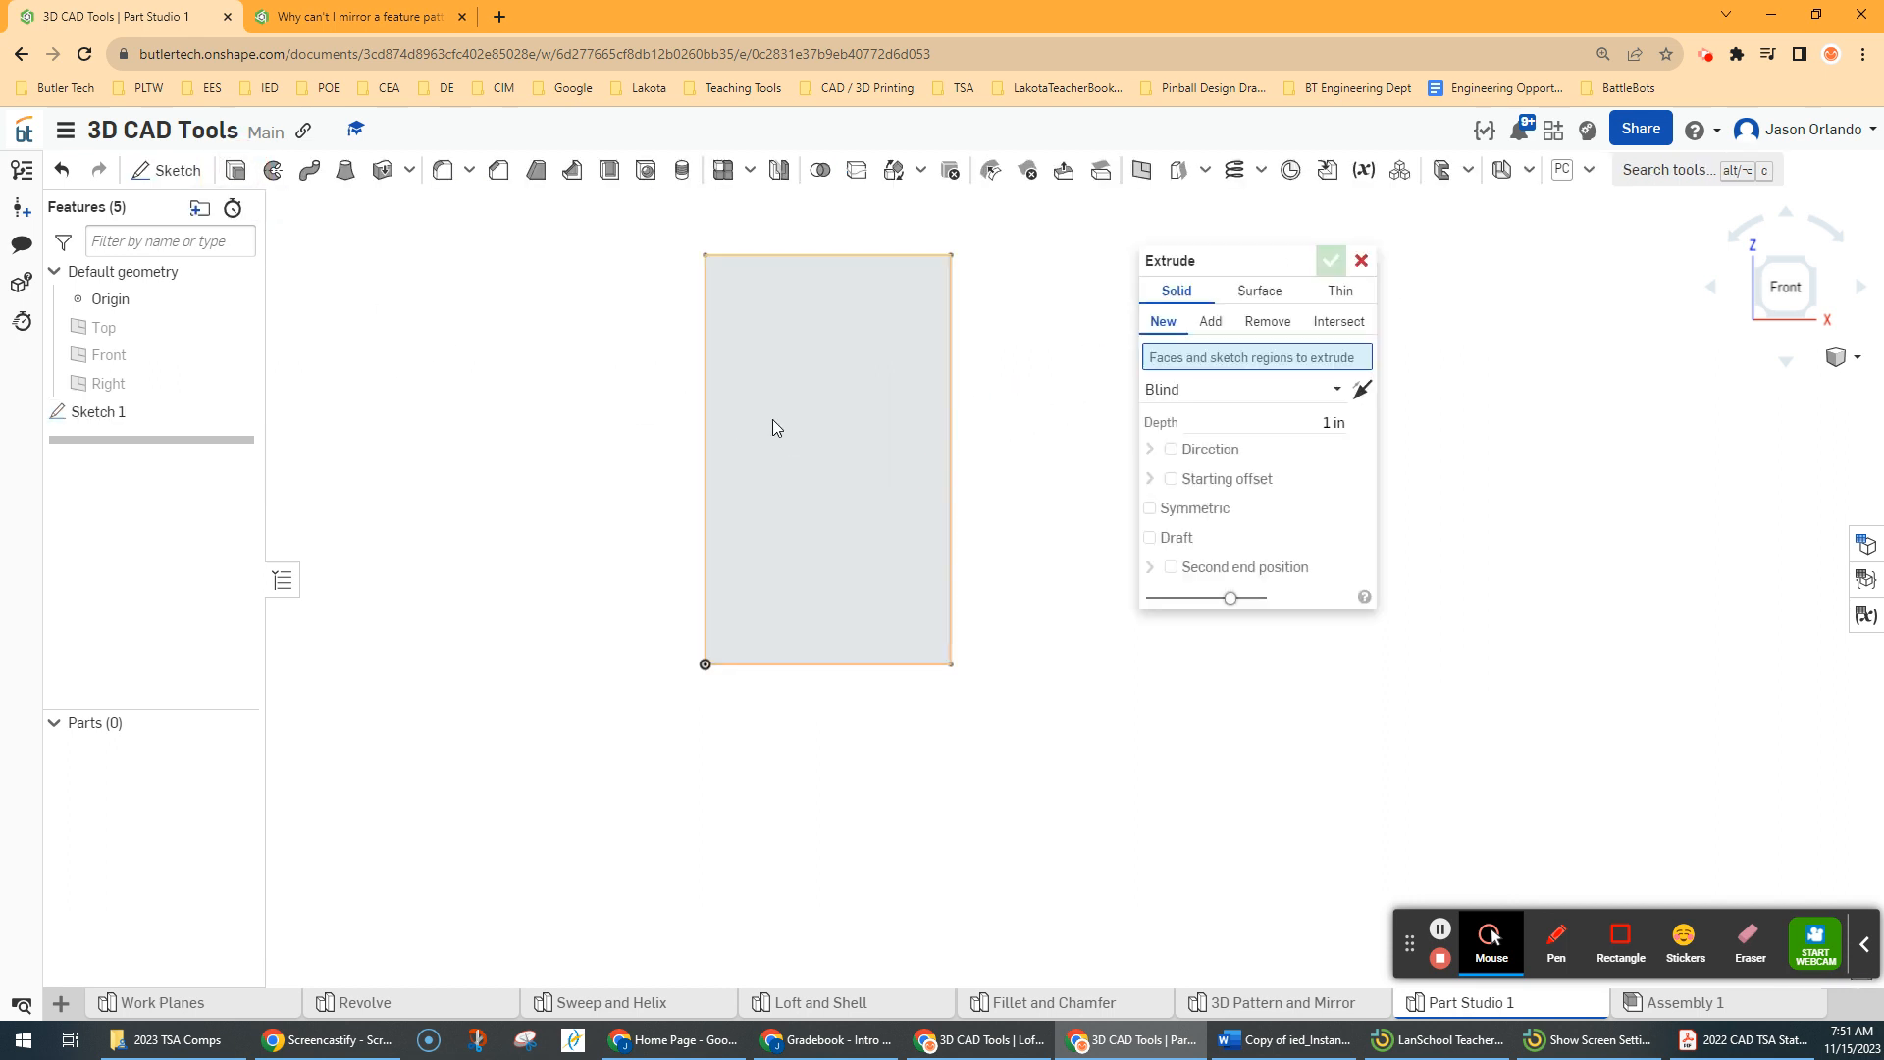
left_click(1294, 442)
type("2")
key("Return")
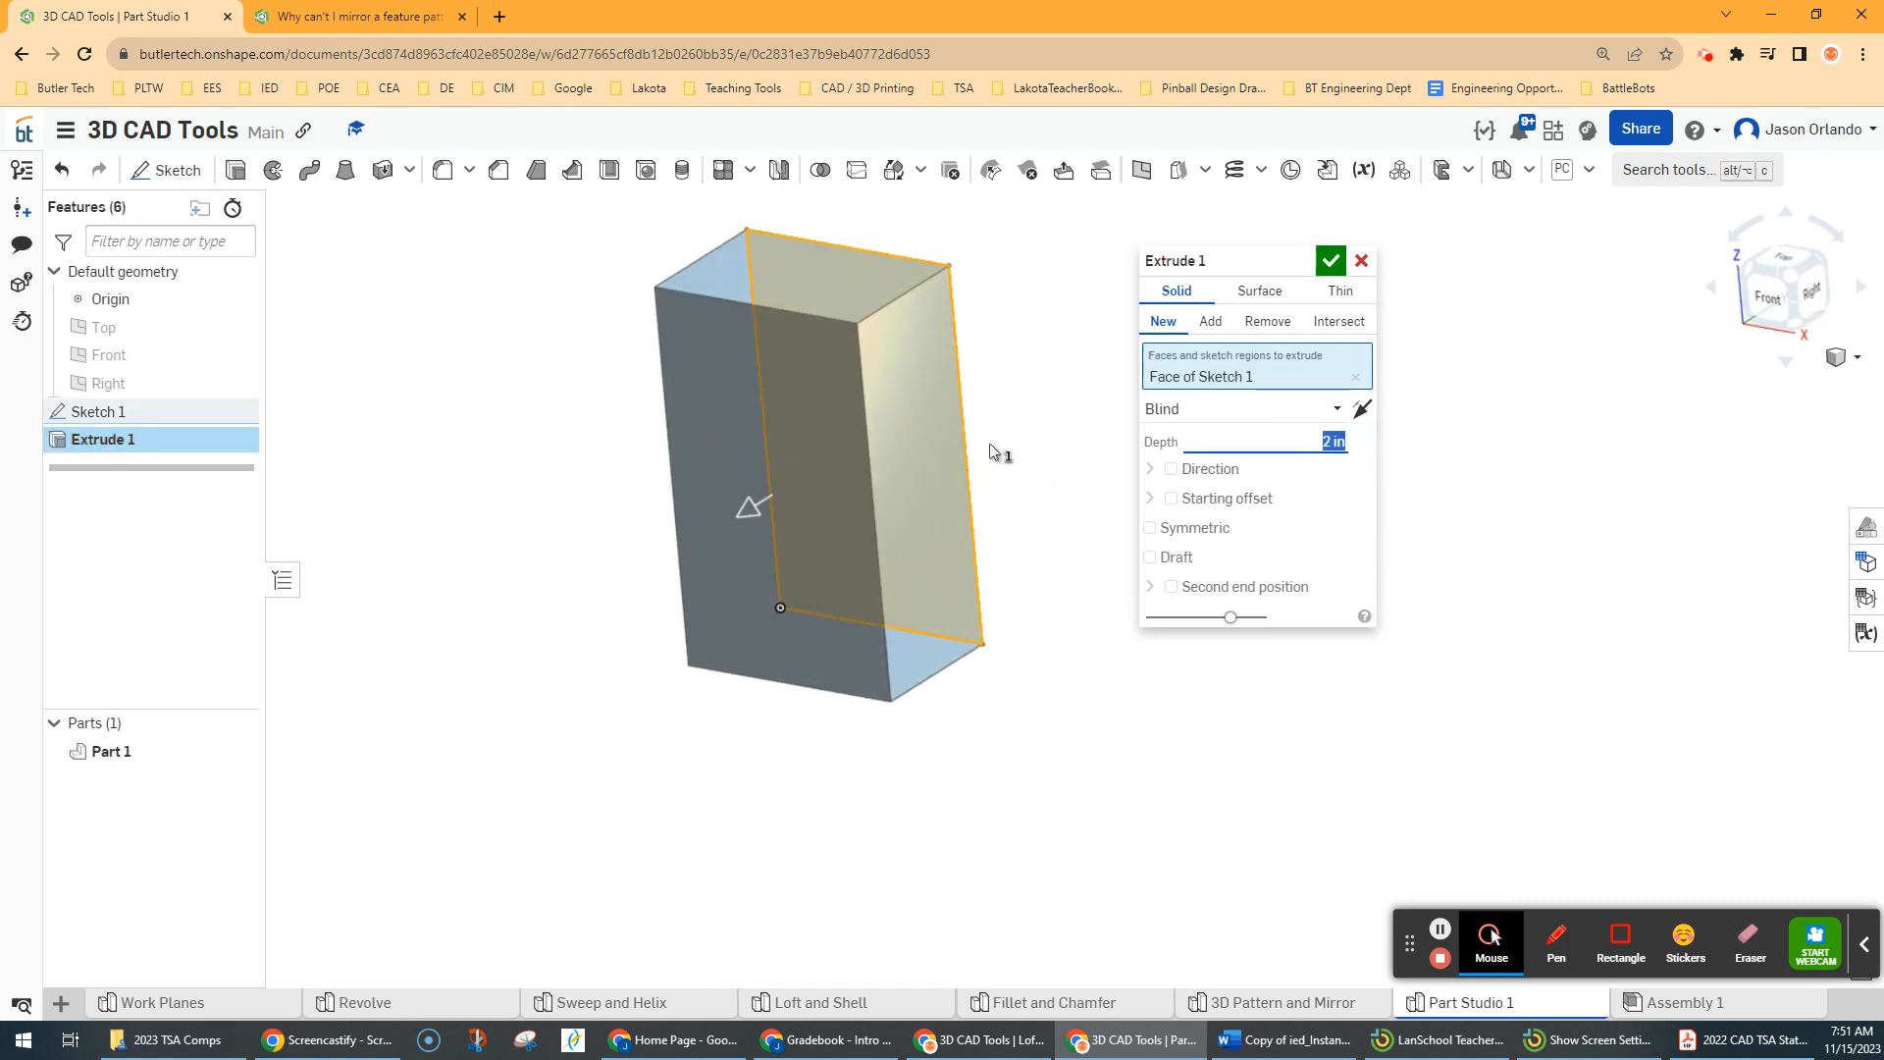
left_click(1329, 261)
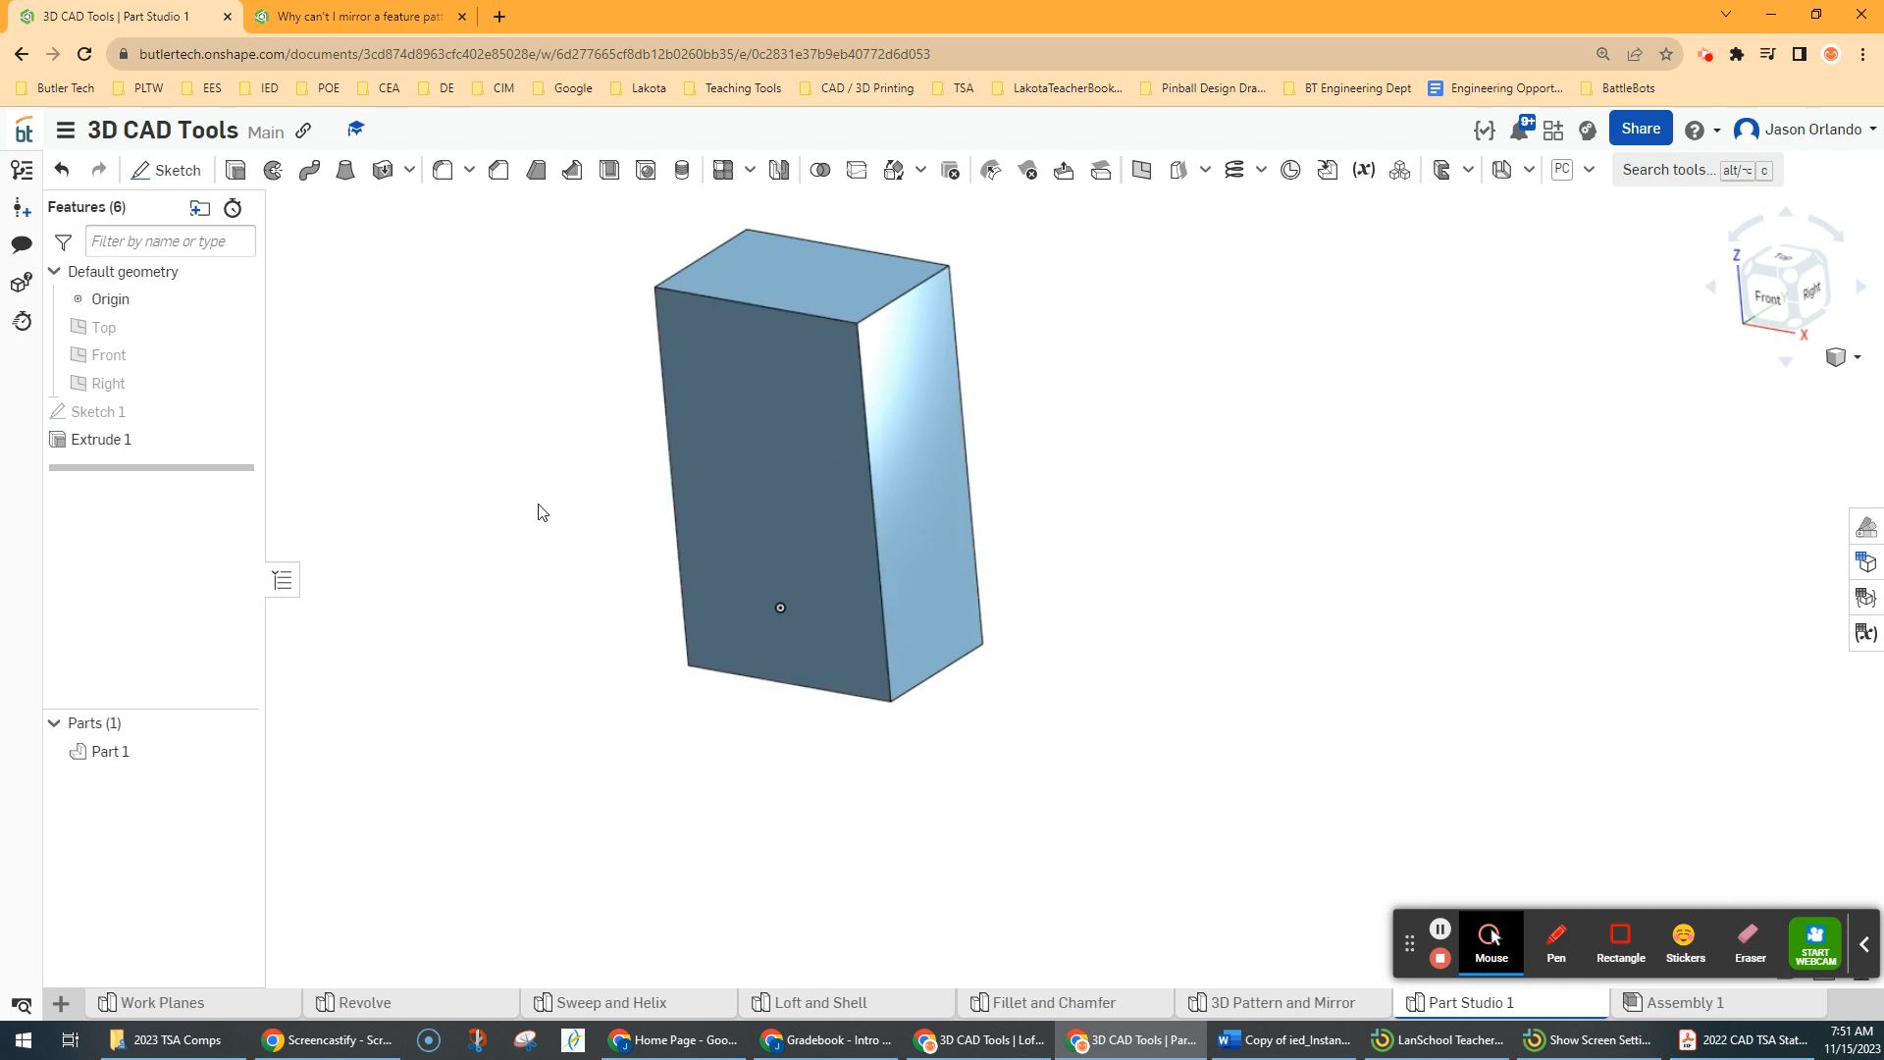
Examine the half-round balcony on the finished building in the 3D Pattern and Mirror studio, and return to Part Studio 1
middle_click_drag(534, 466, 549, 523)
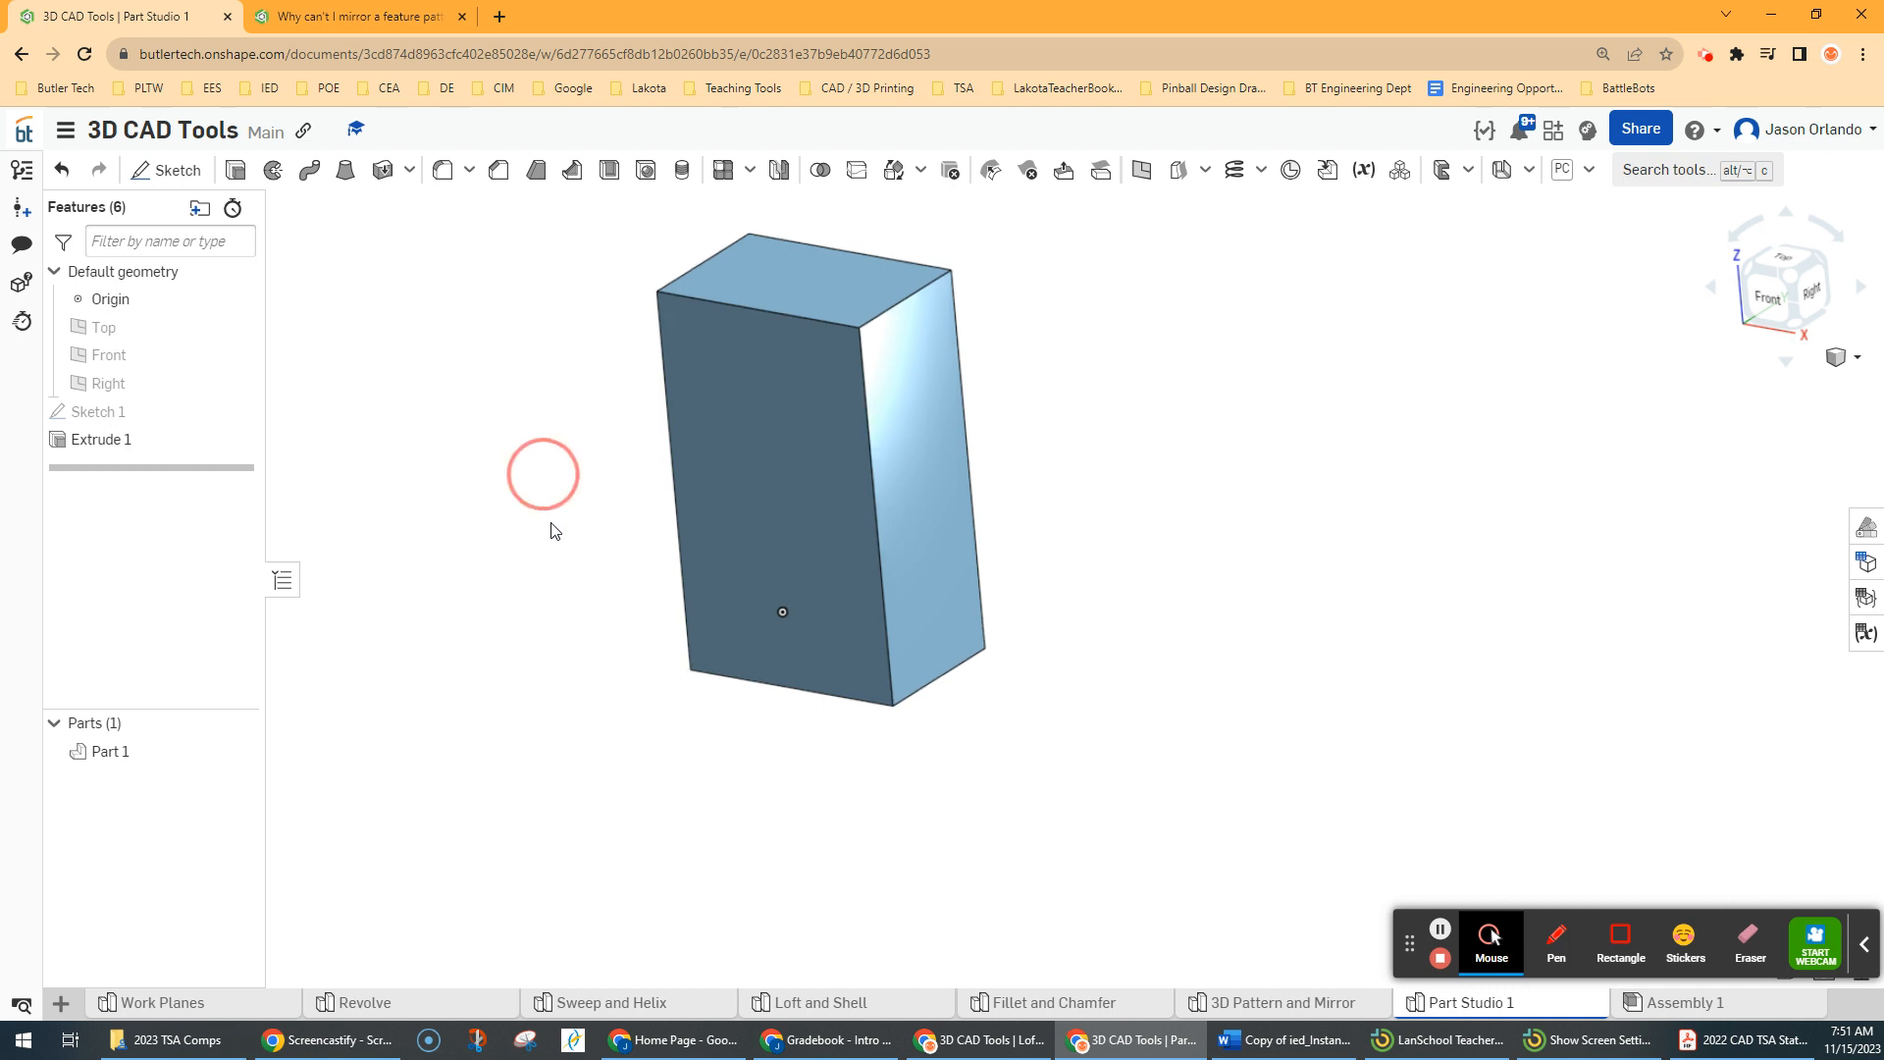
scroll(553, 525, "down", 1)
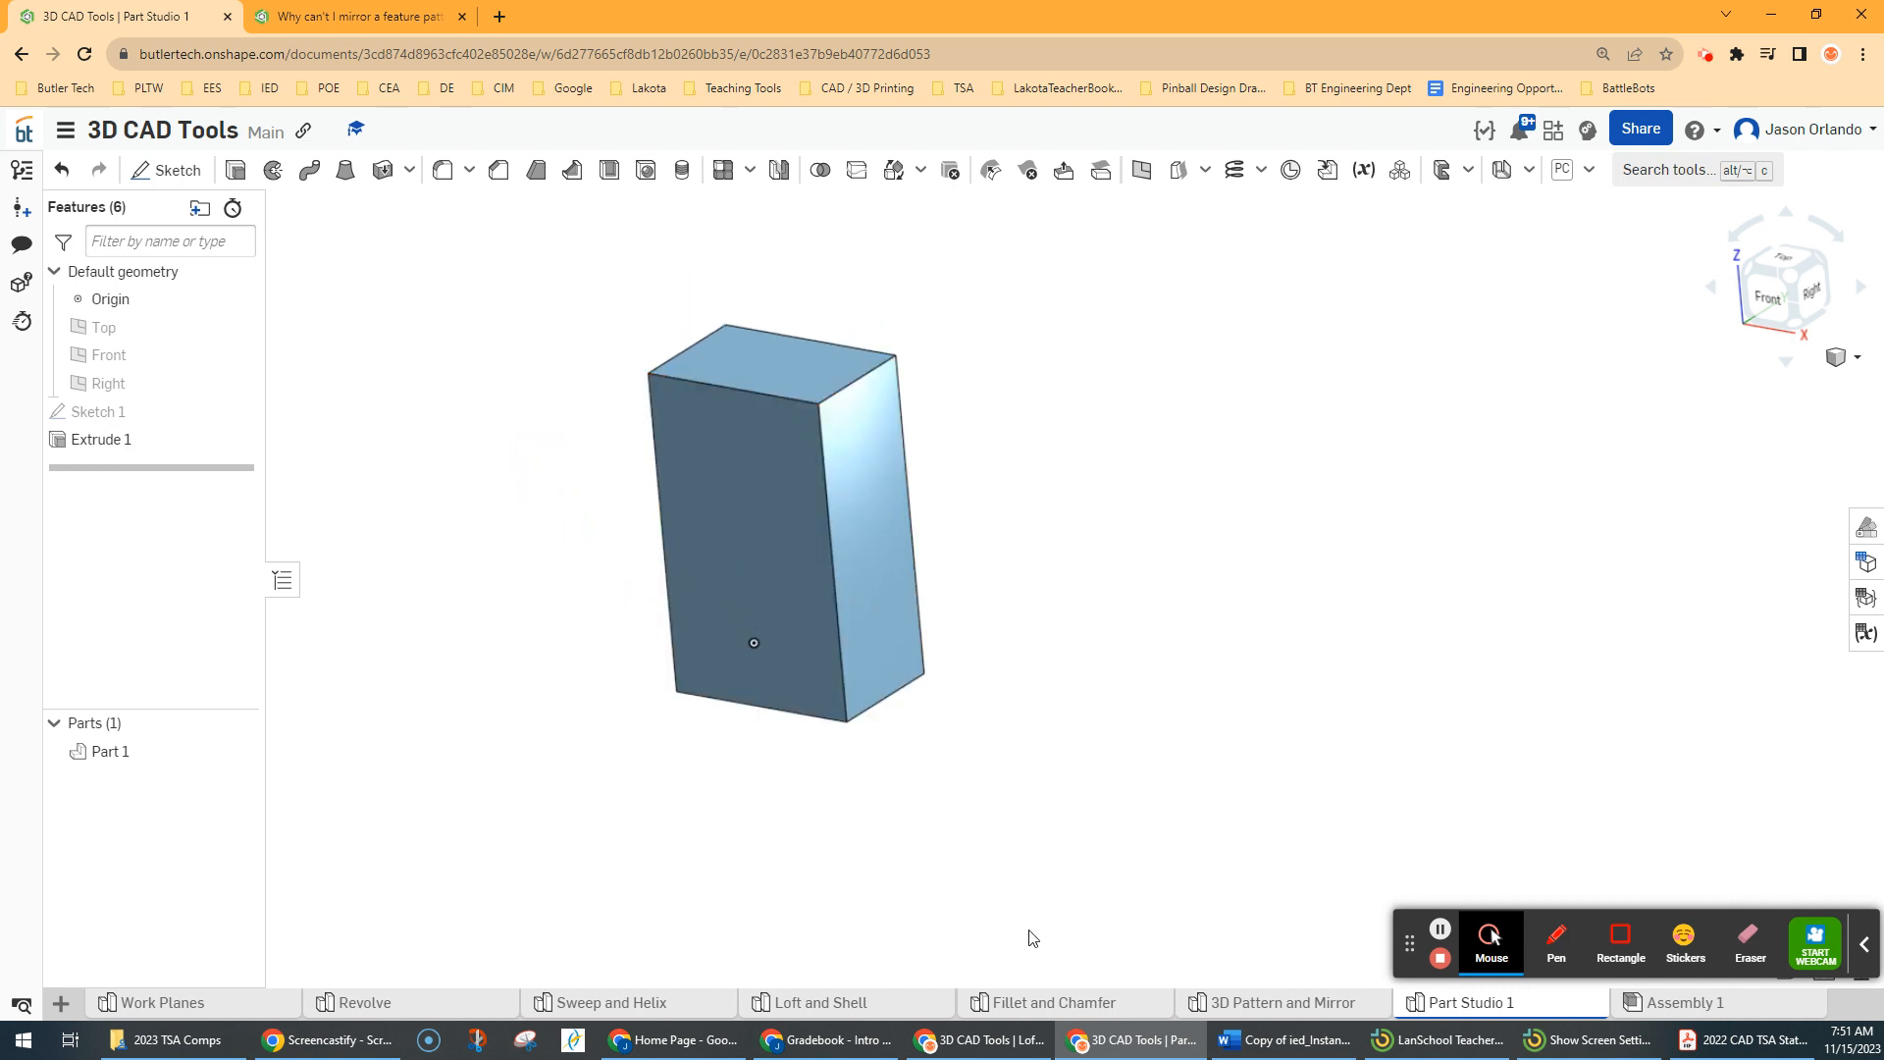
left_click(1326, 1003)
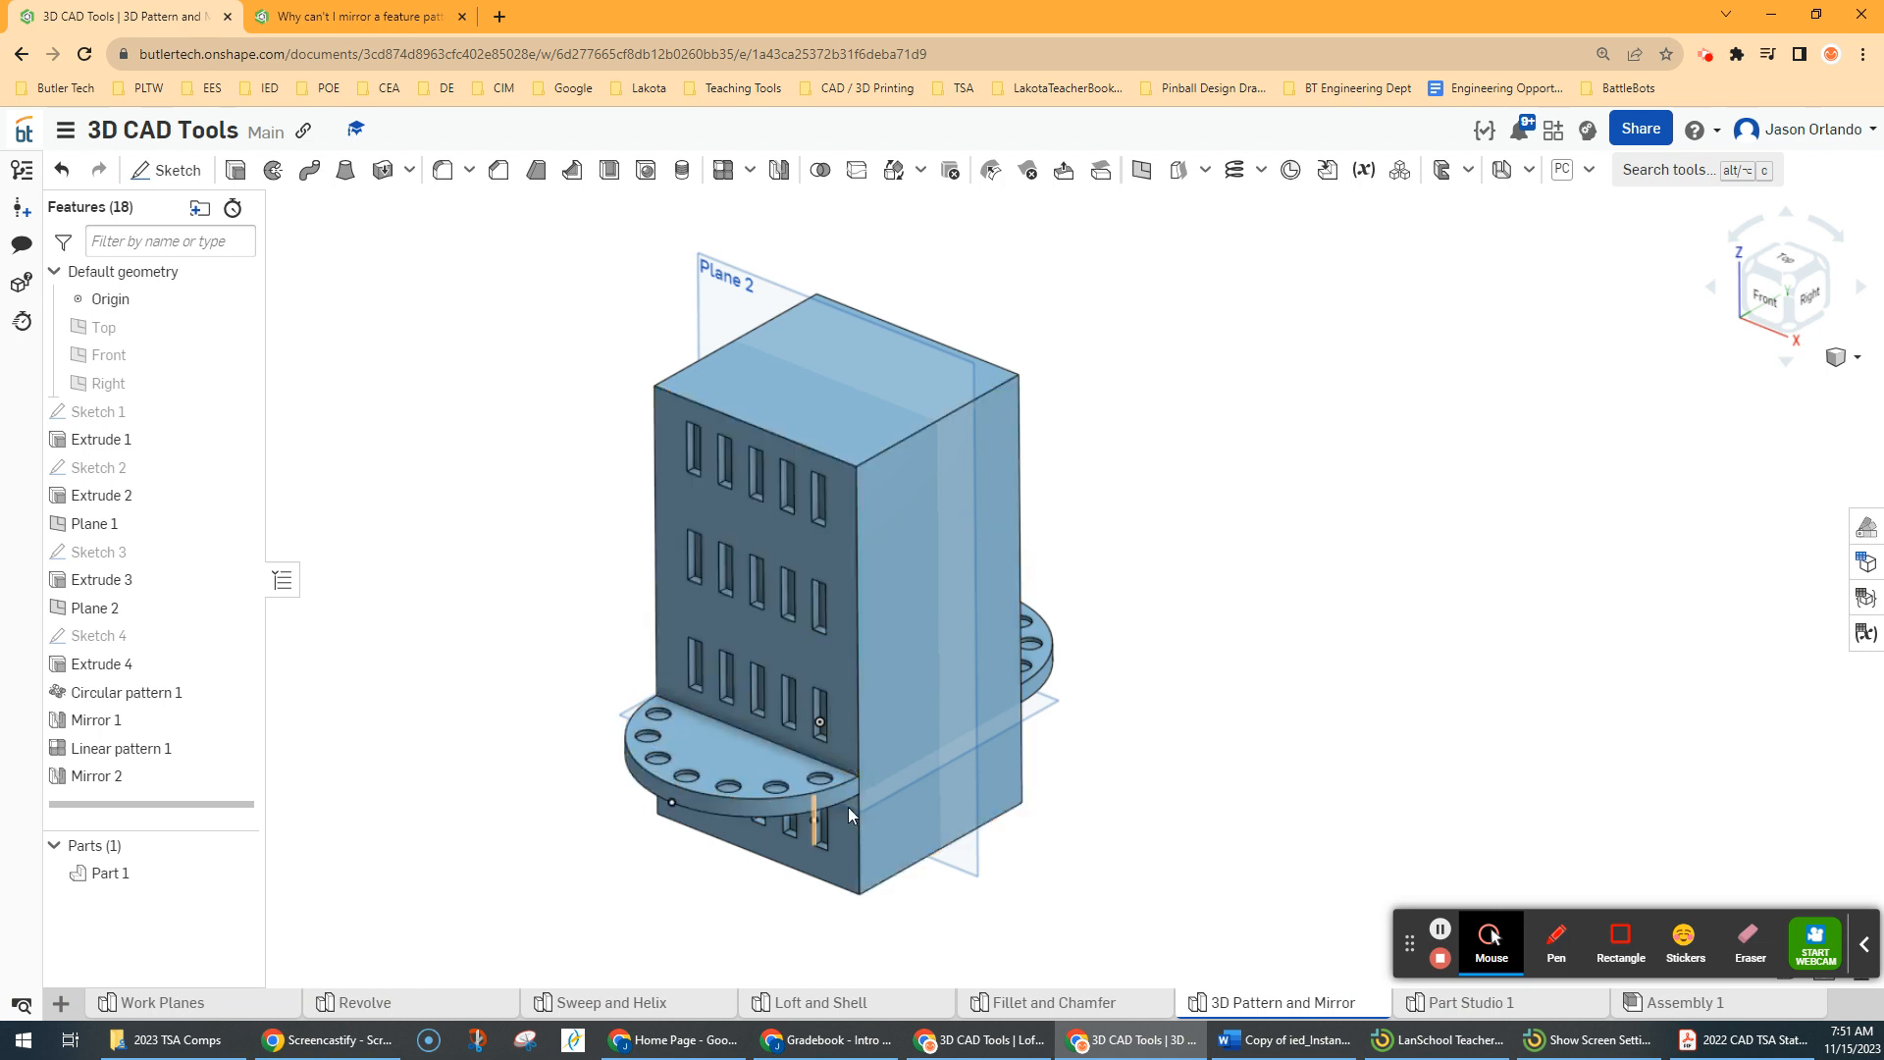
right_click_drag(841, 901, 824, 863)
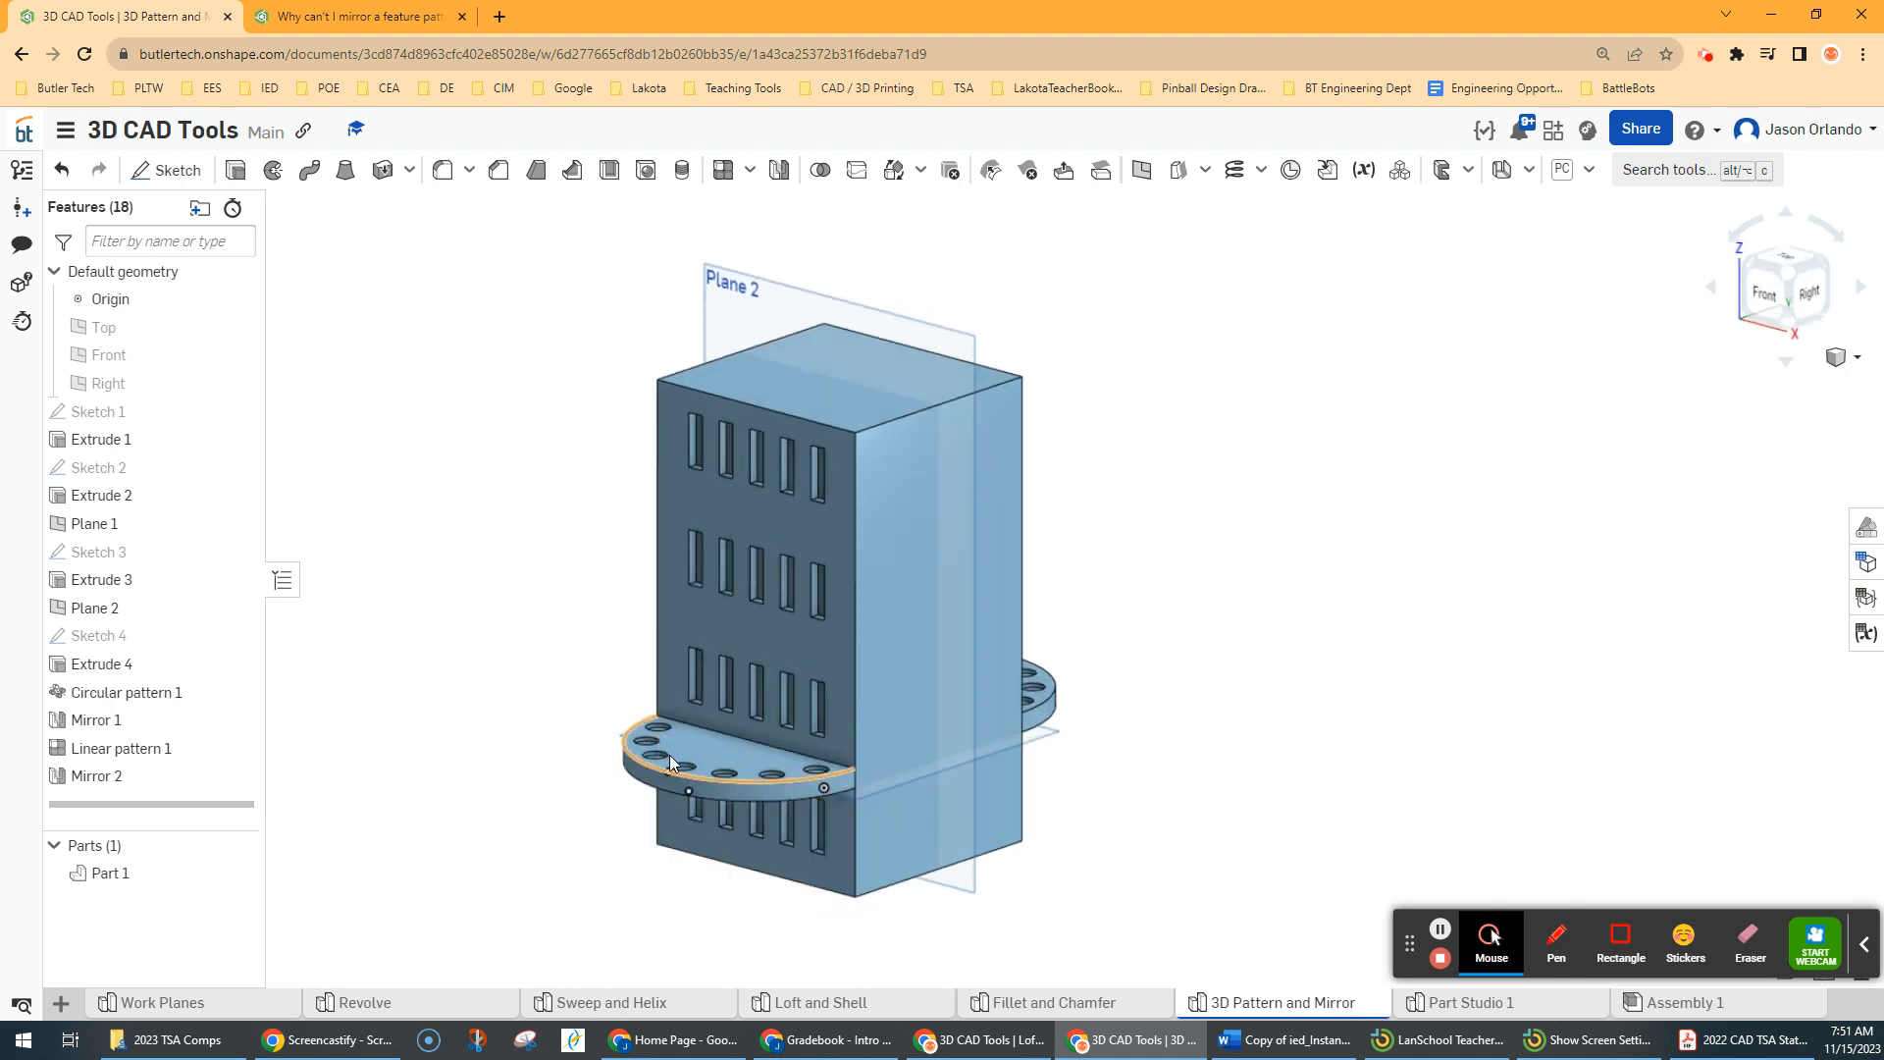
left_click(1440, 1006)
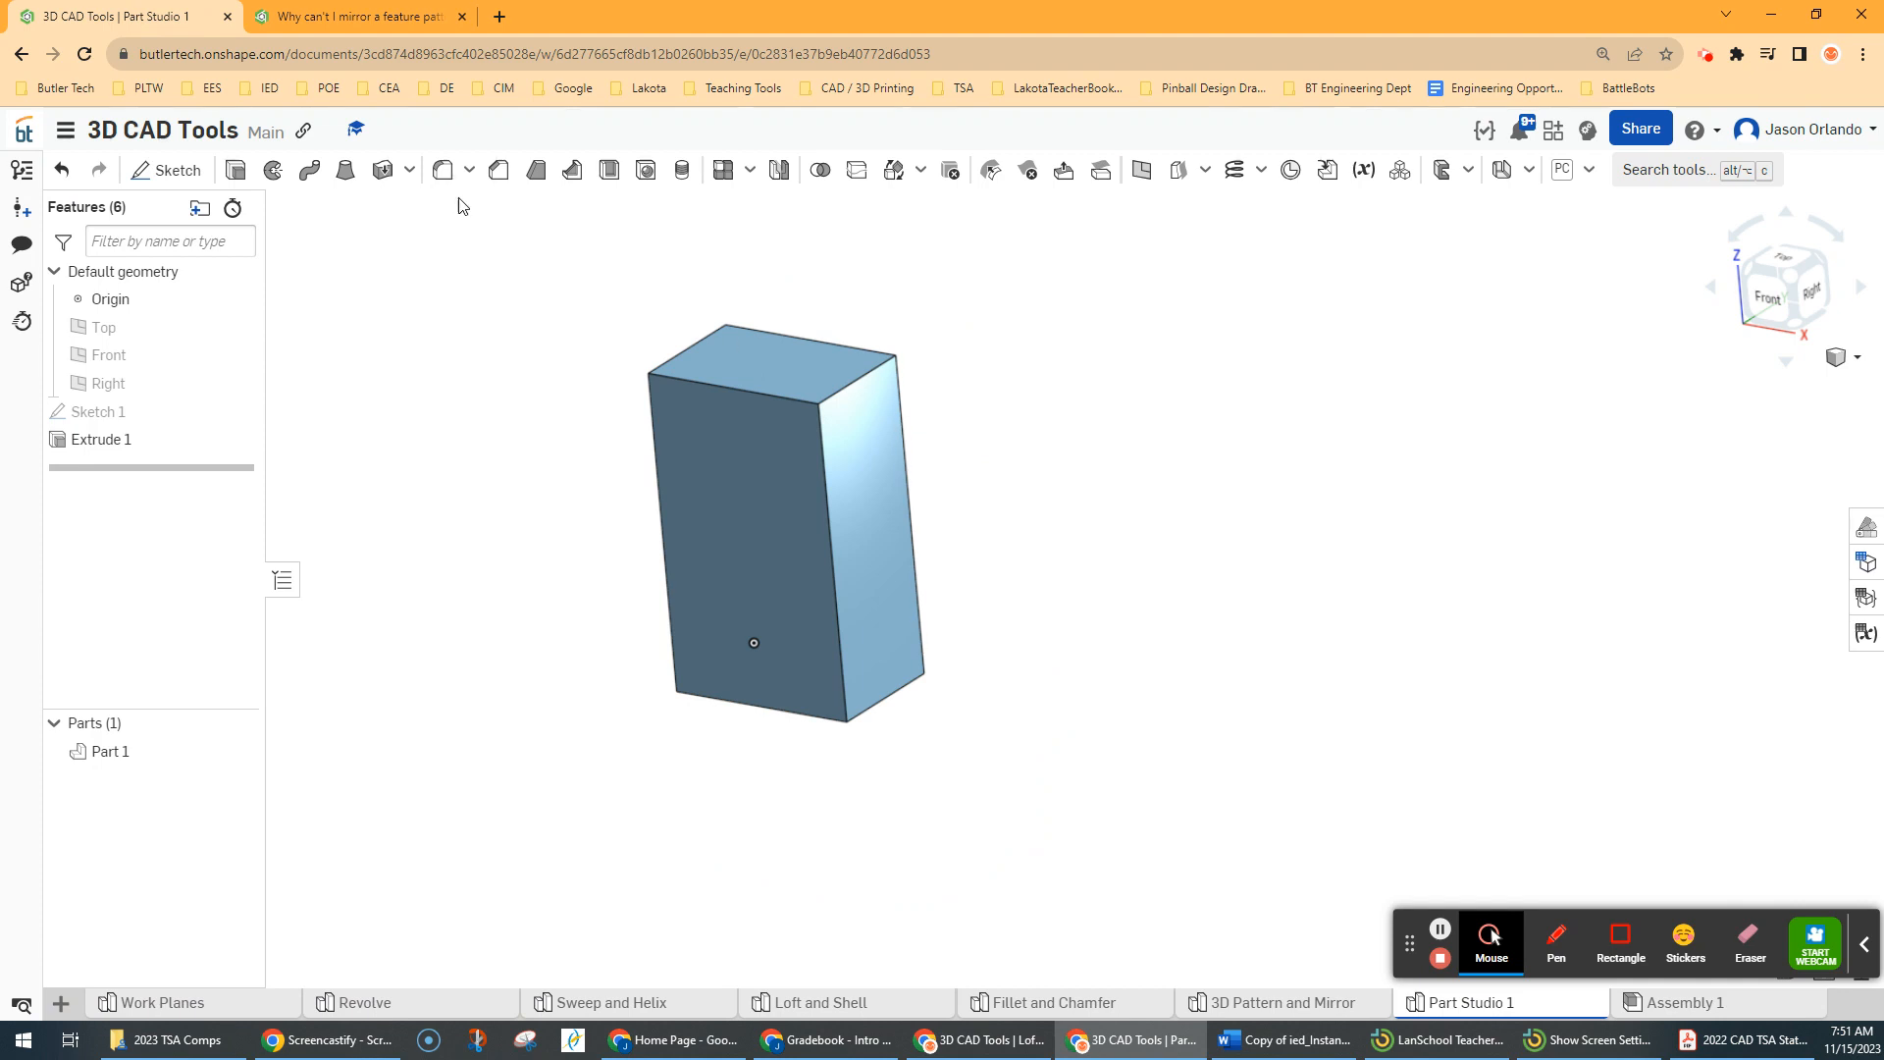
Create an offset plane from the block's bottom face, 1.2 in upward through the block
left_click(1140, 171)
left_click(1206, 324)
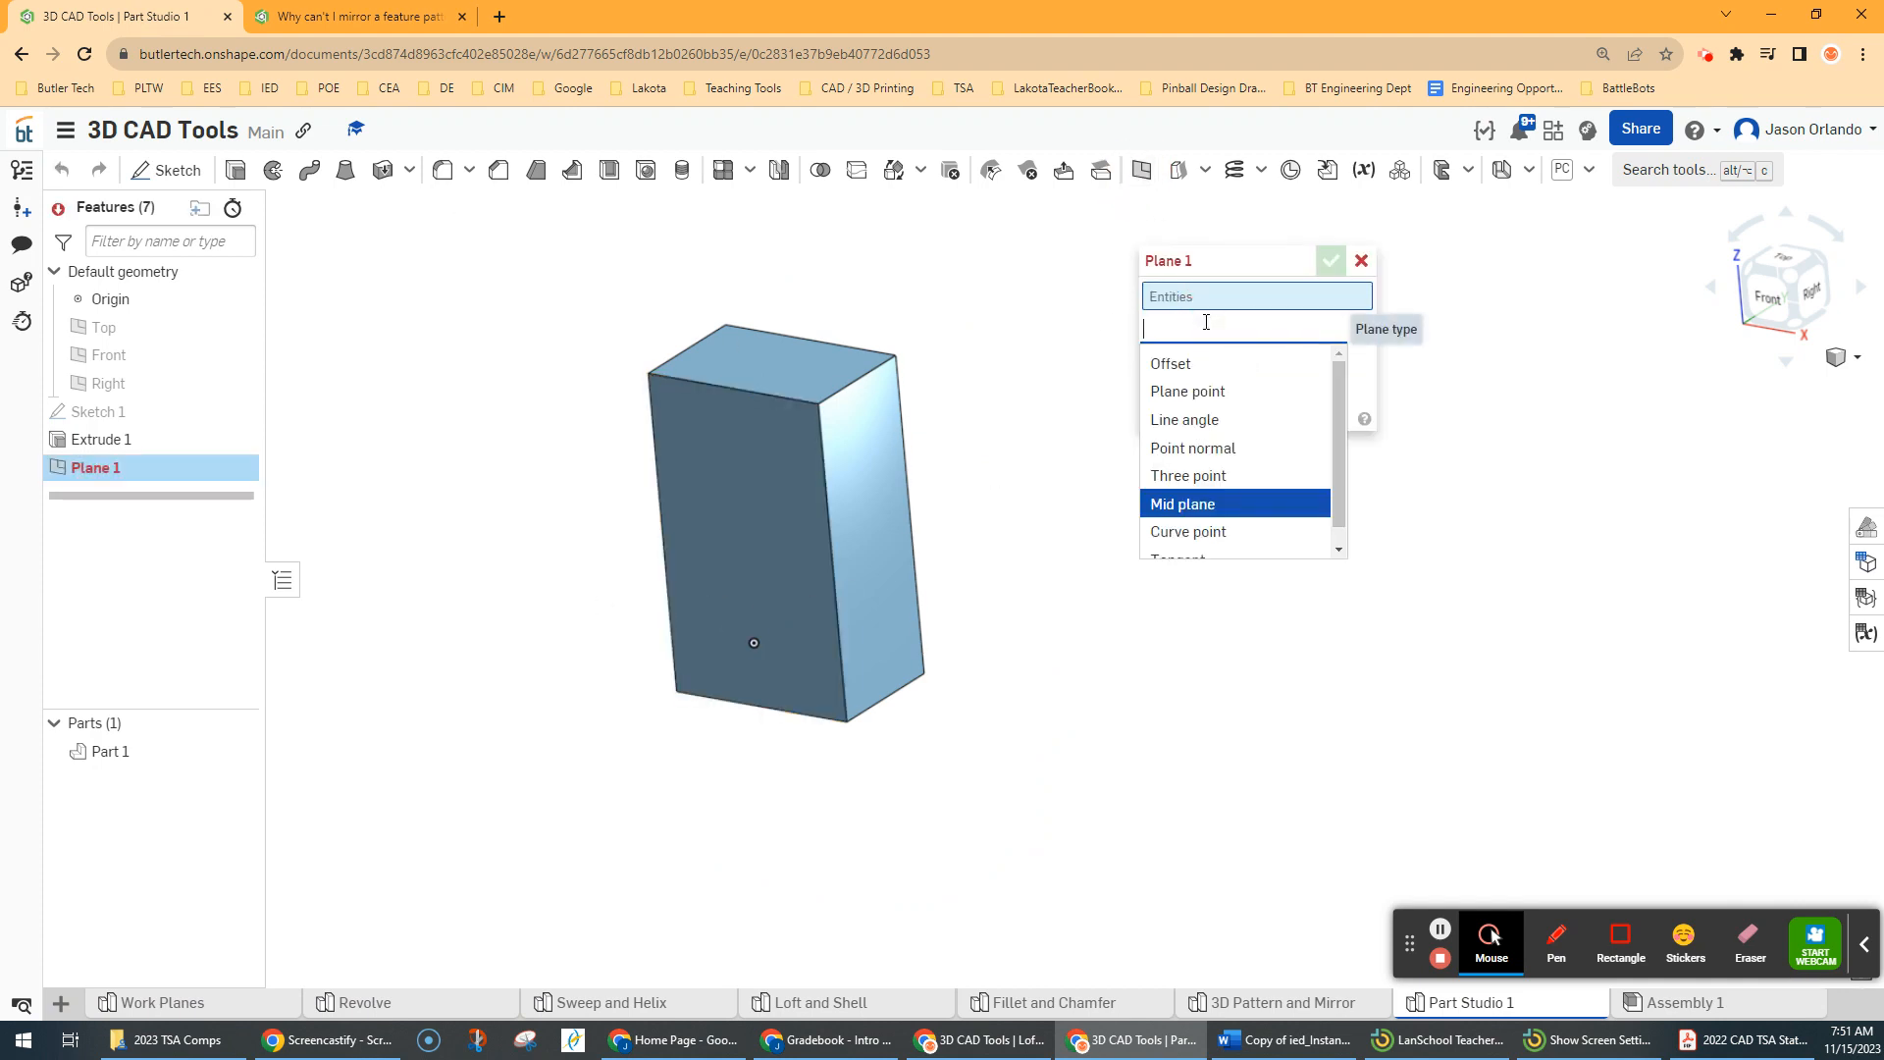
left_click(1178, 363)
right_click_drag(1010, 710, 1005, 657)
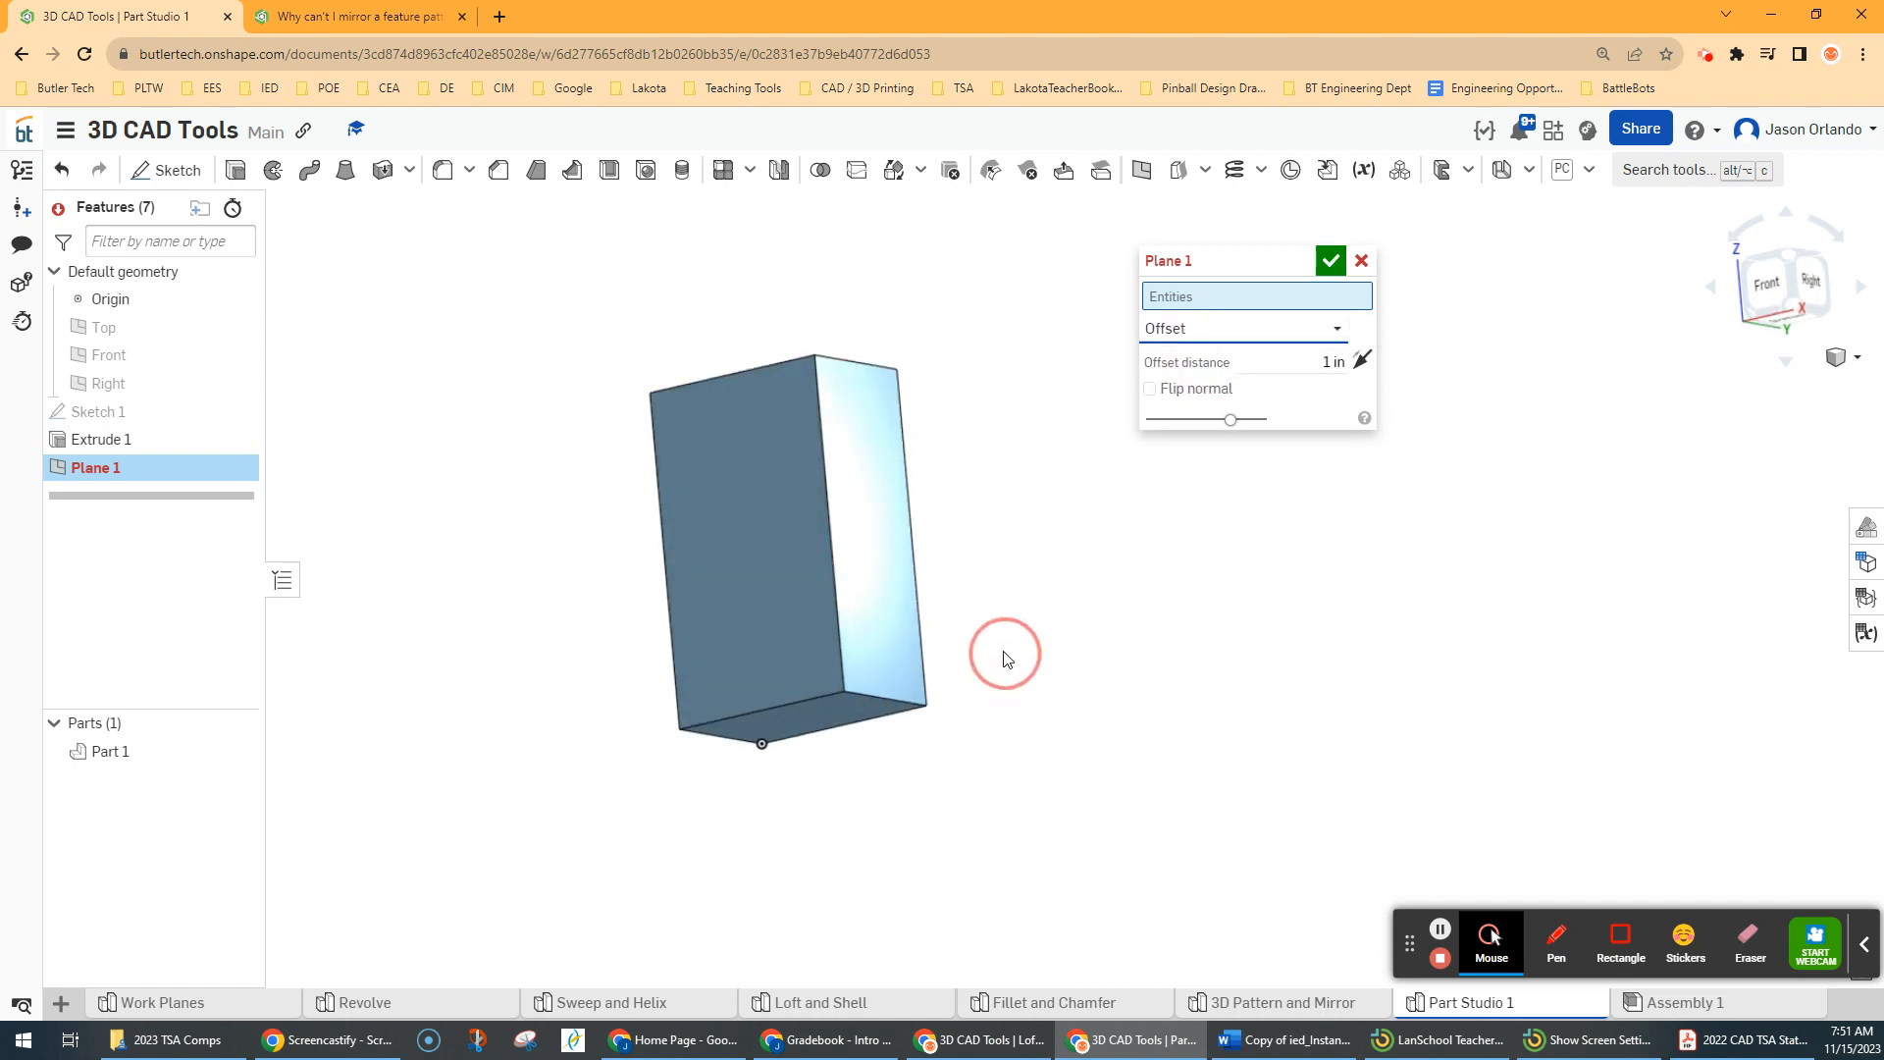
left_click(824, 715)
right_click_drag(1060, 592, 1046, 653)
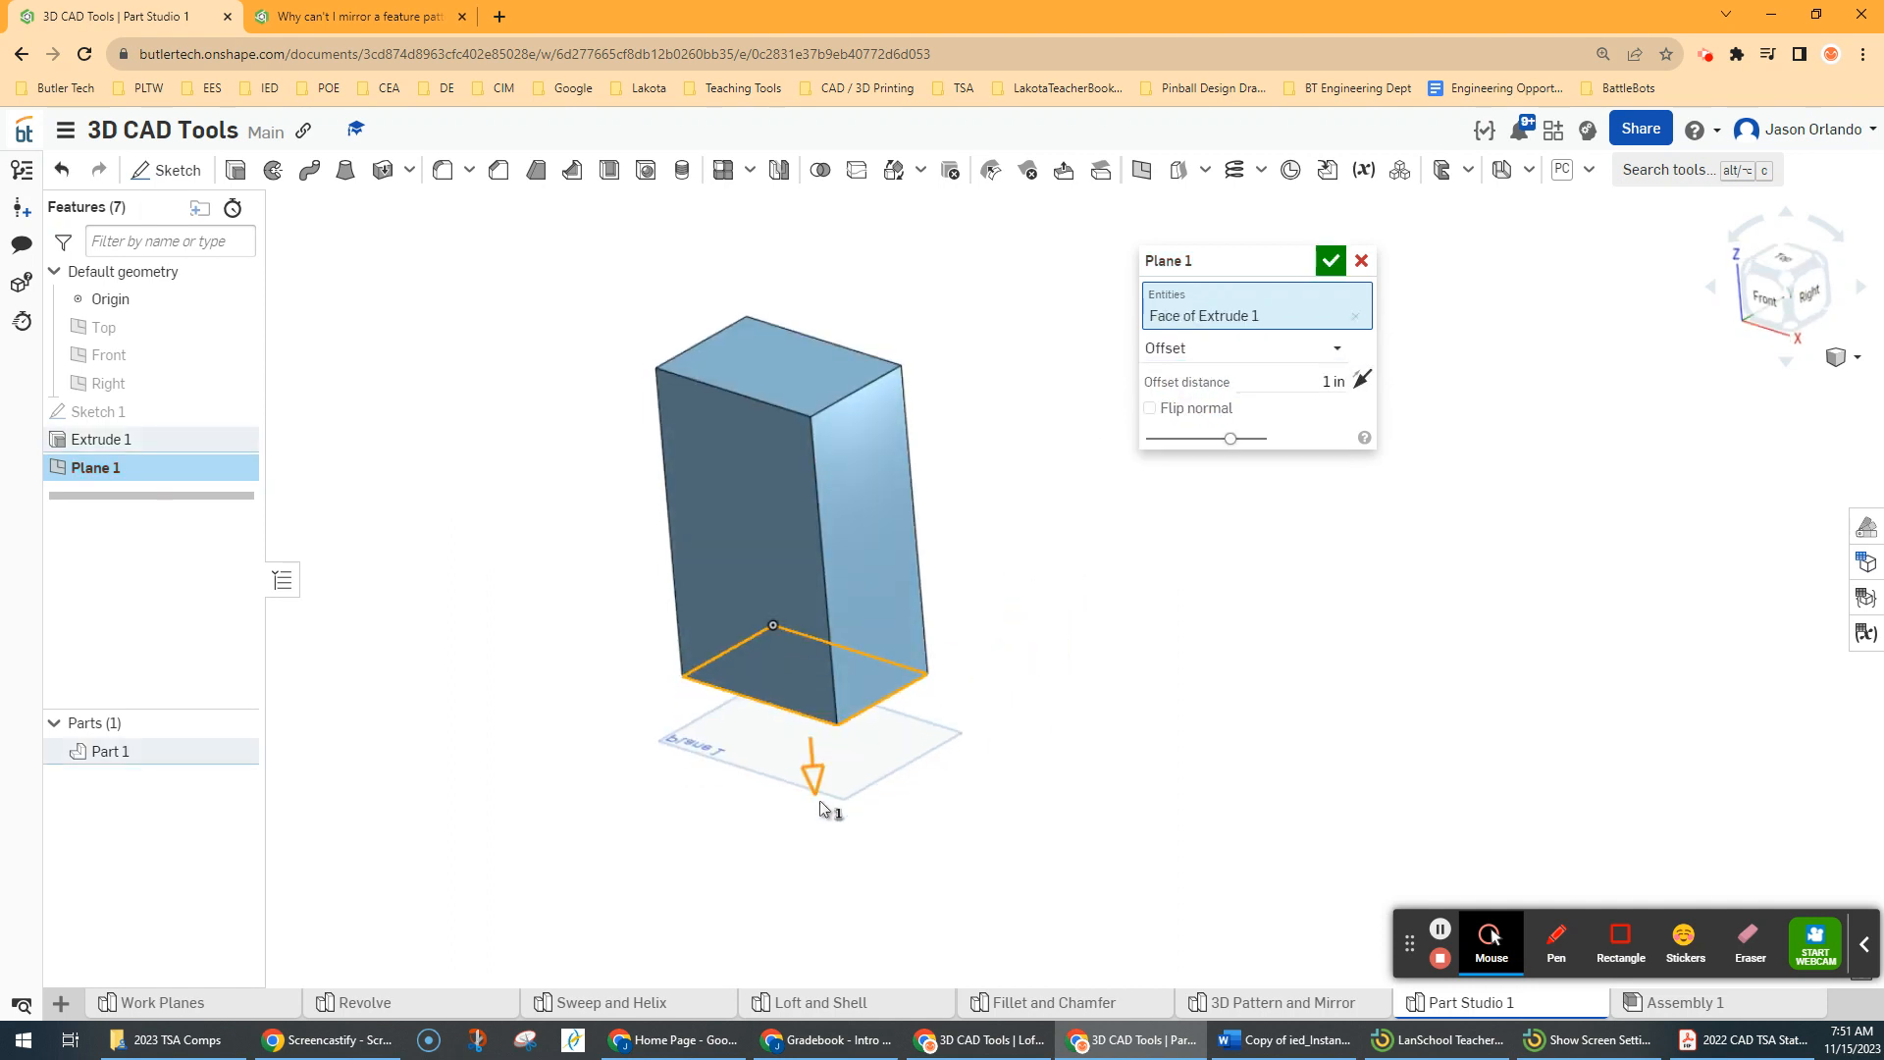
left_click_drag(813, 771, 807, 638)
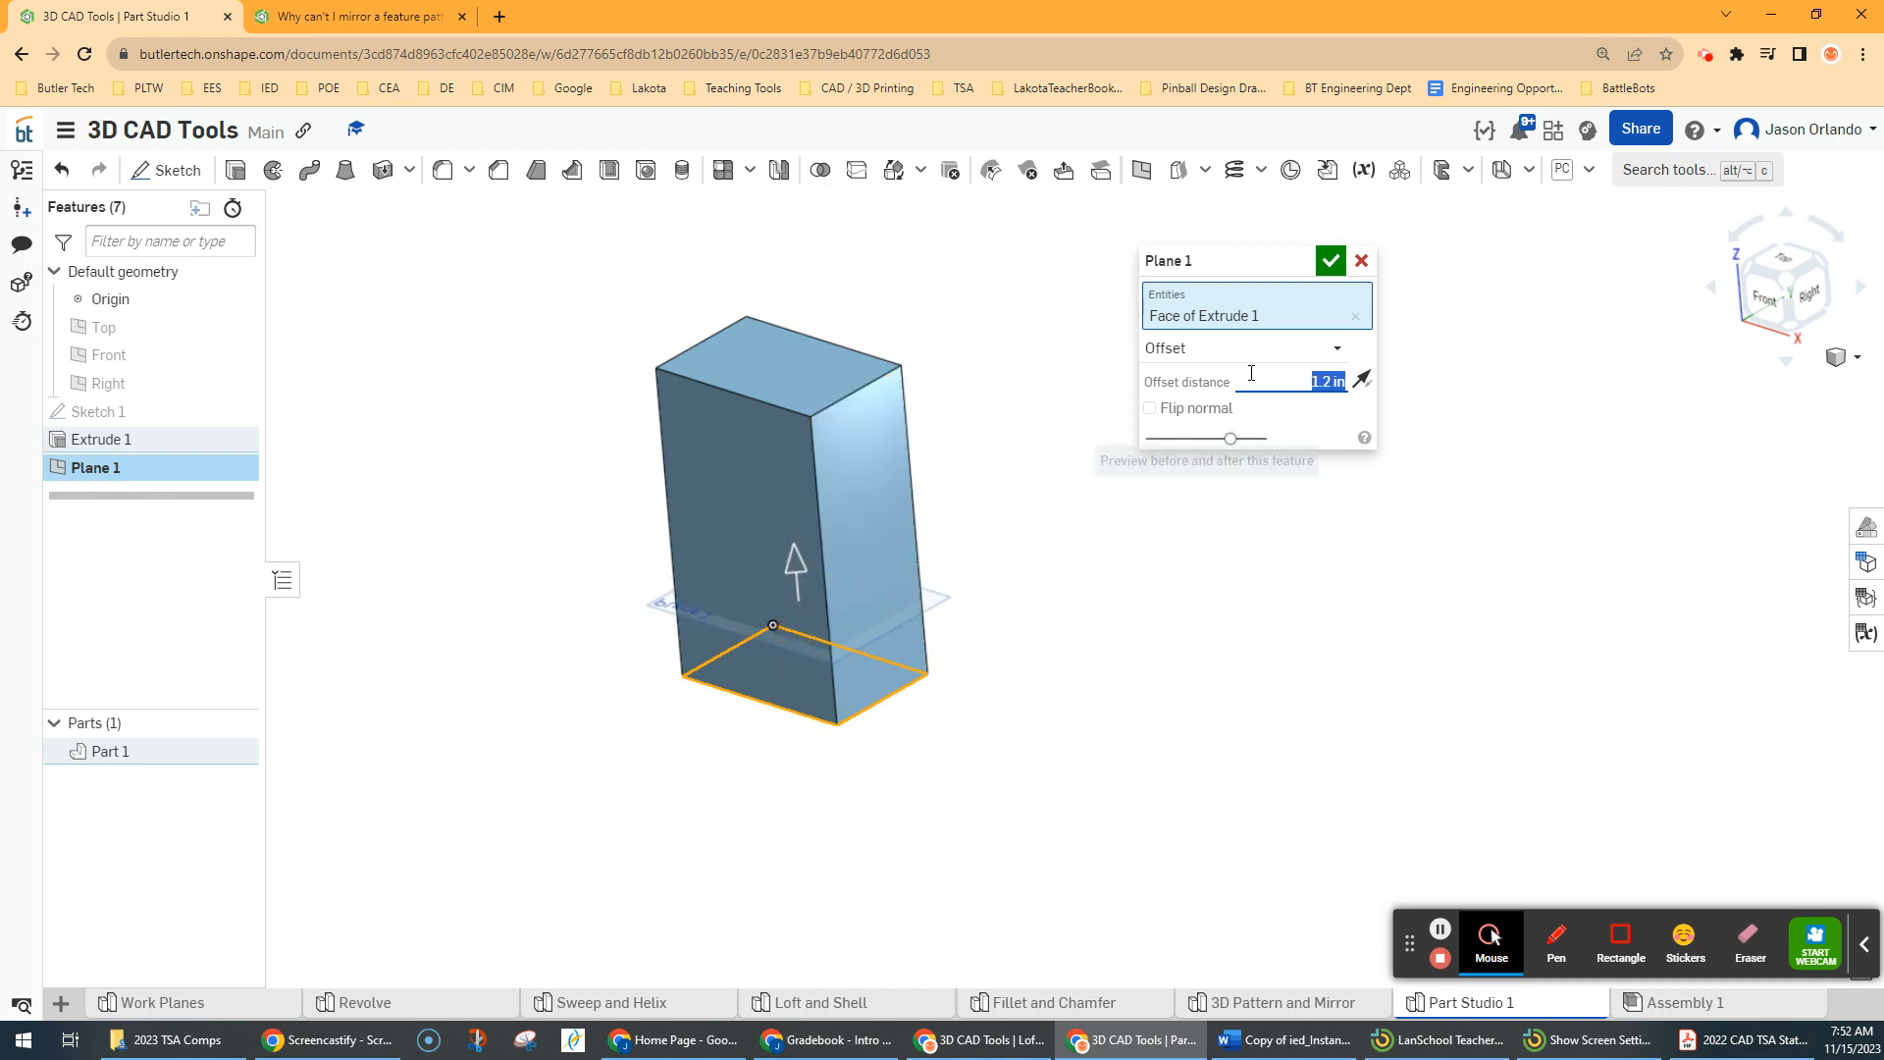
right_click_drag(988, 680, 971, 618)
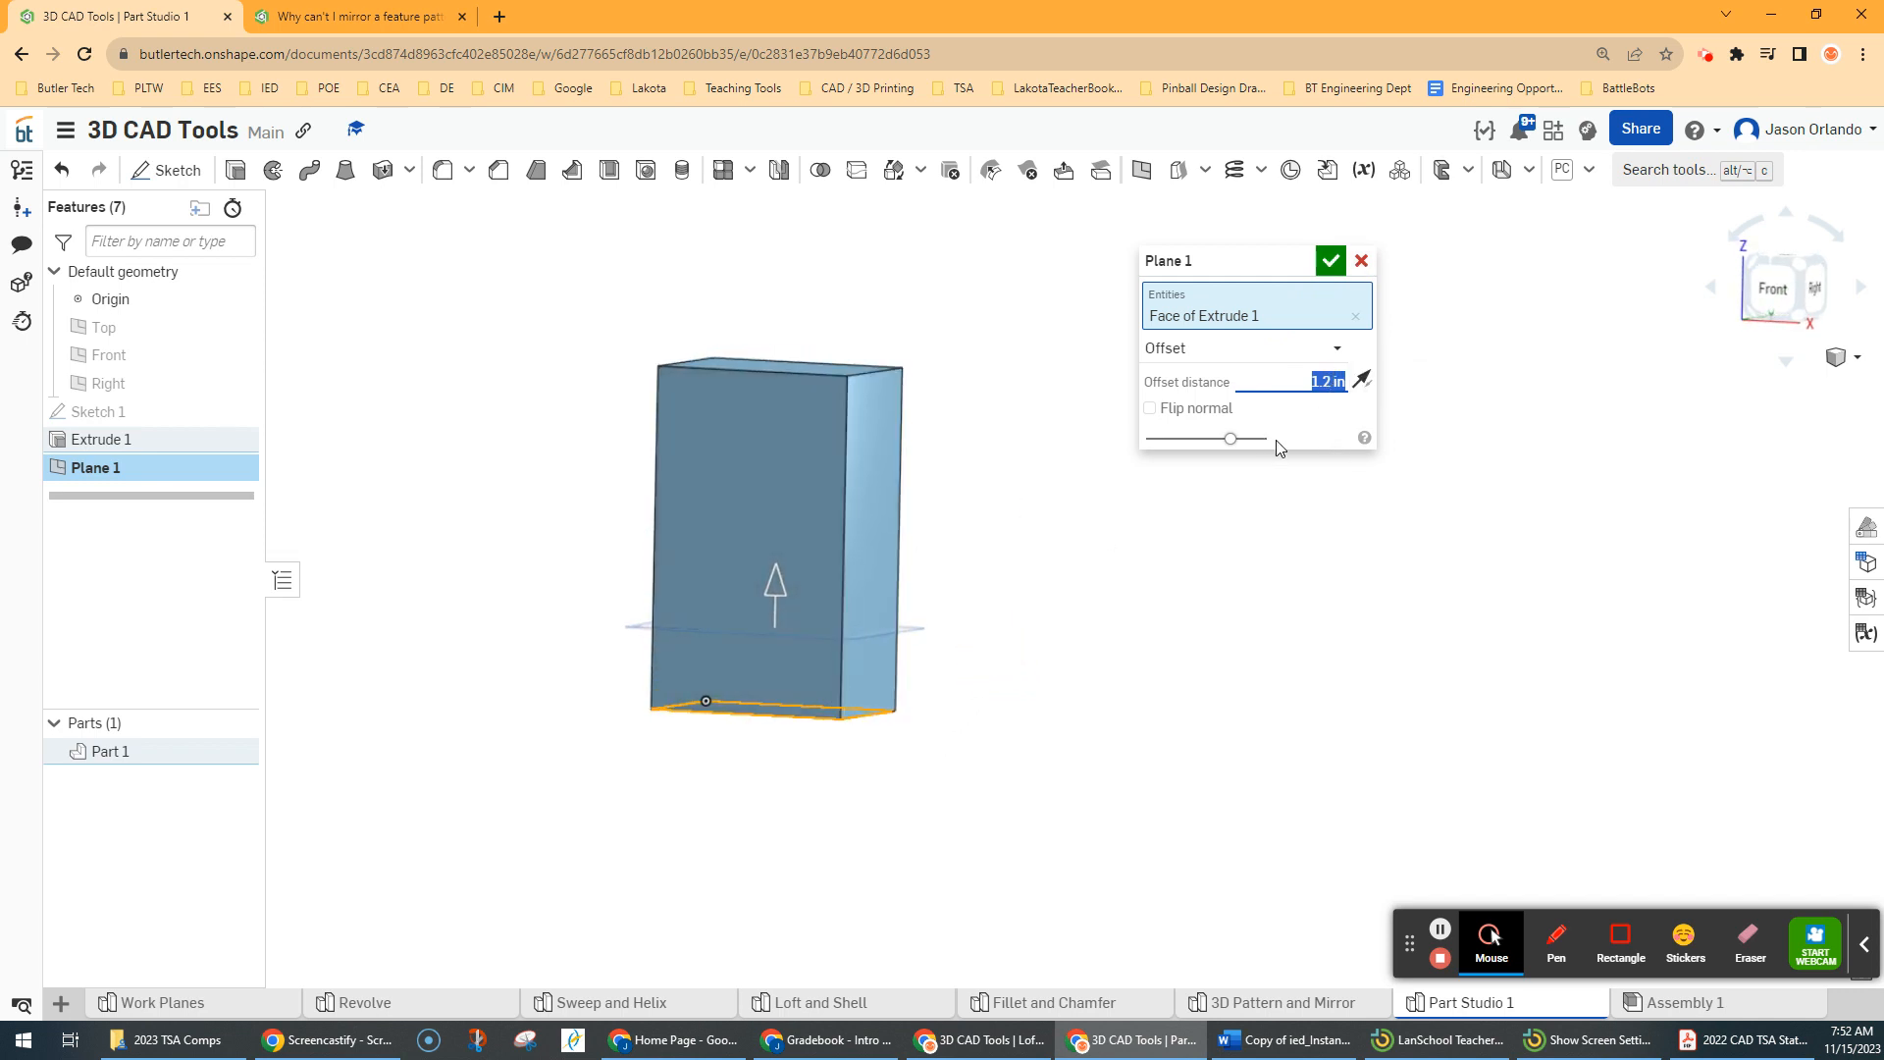
left_click(1329, 267)
right_click_drag(1068, 509, 1072, 530)
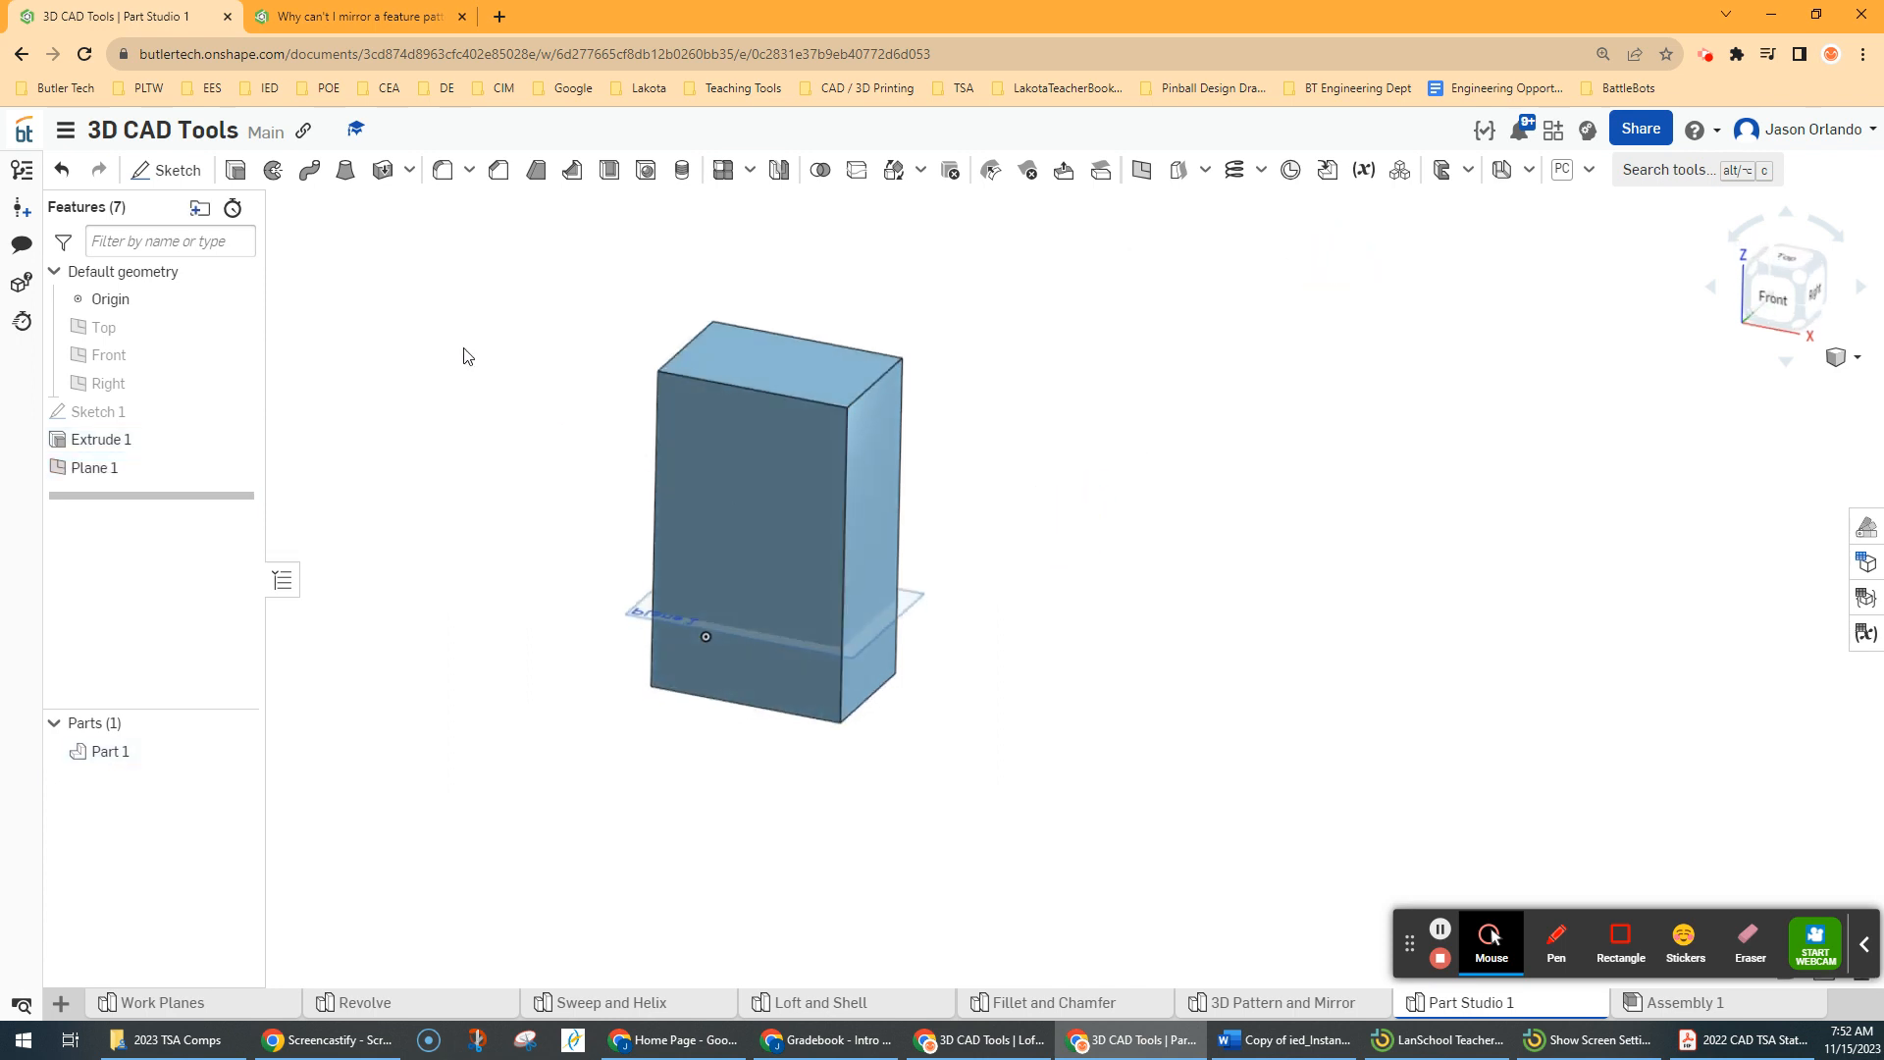
Start a new sketch on the offset plane that crosses the lower part of the block
left_click(196, 172)
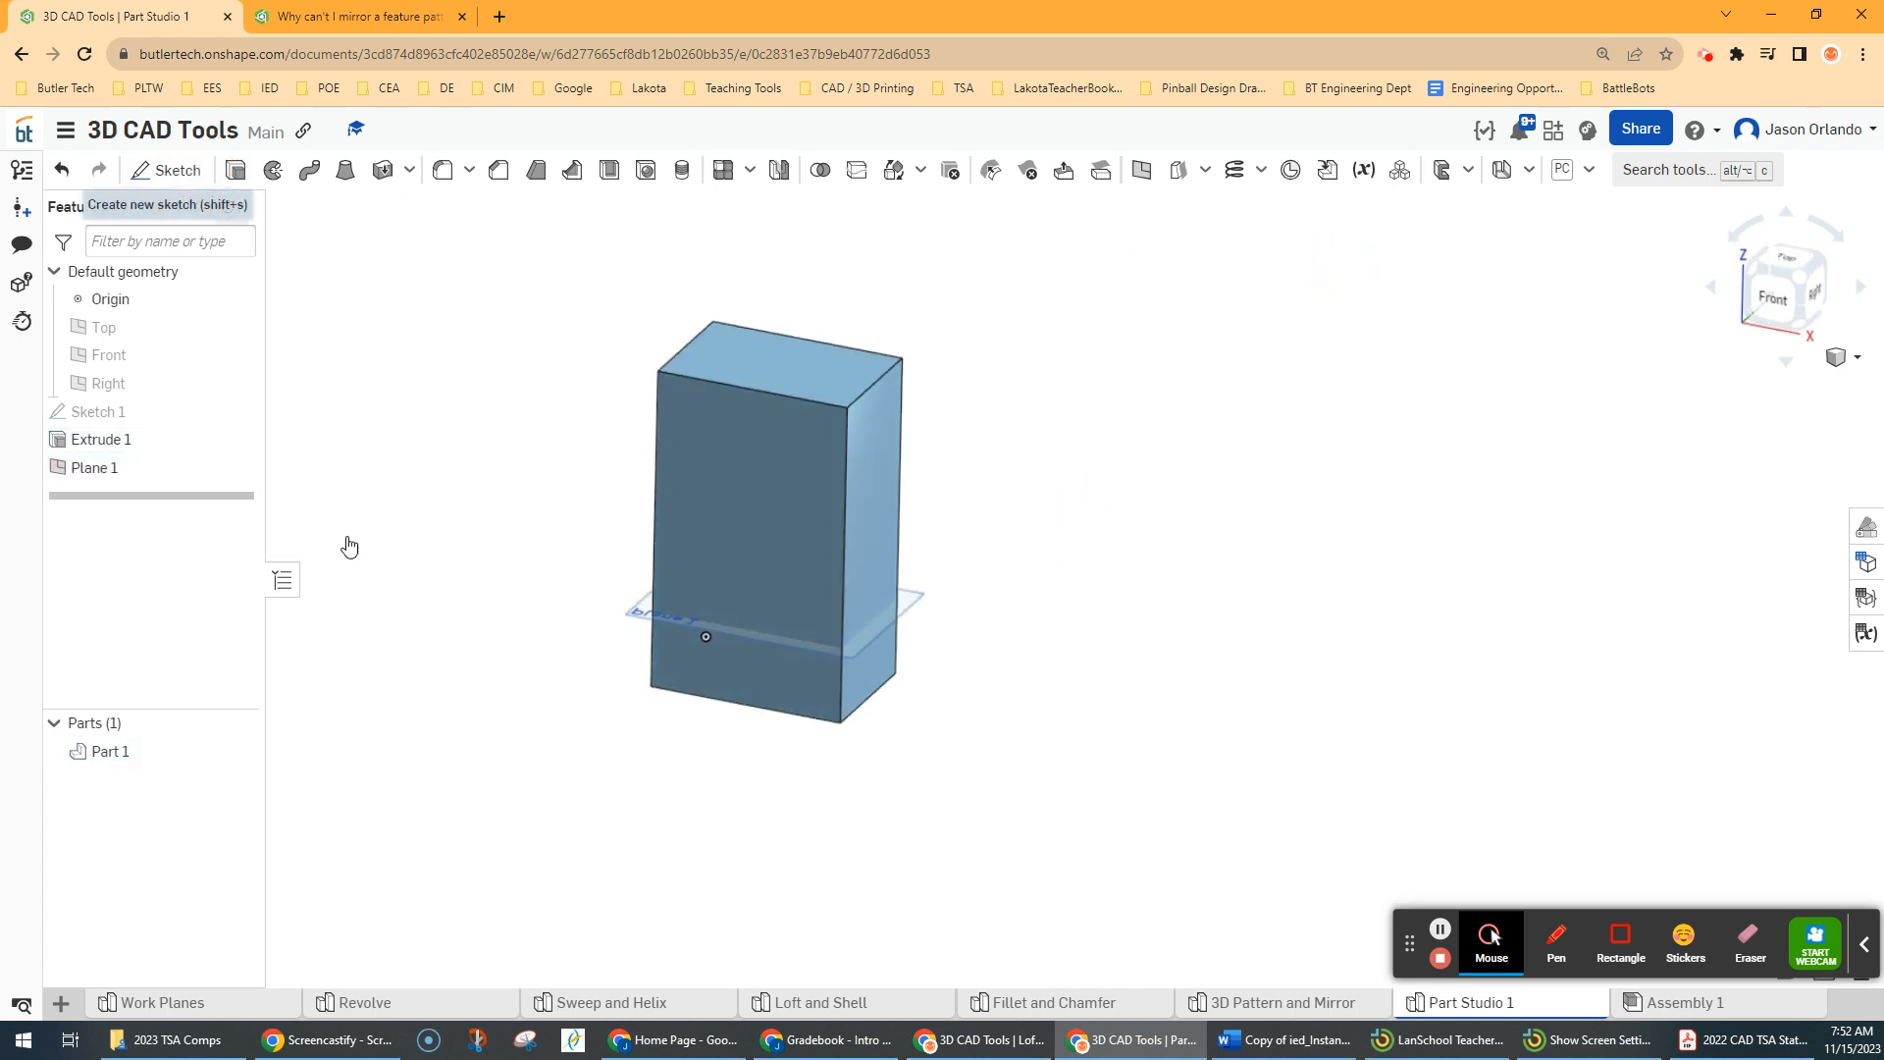
left_click(643, 617)
key("n")
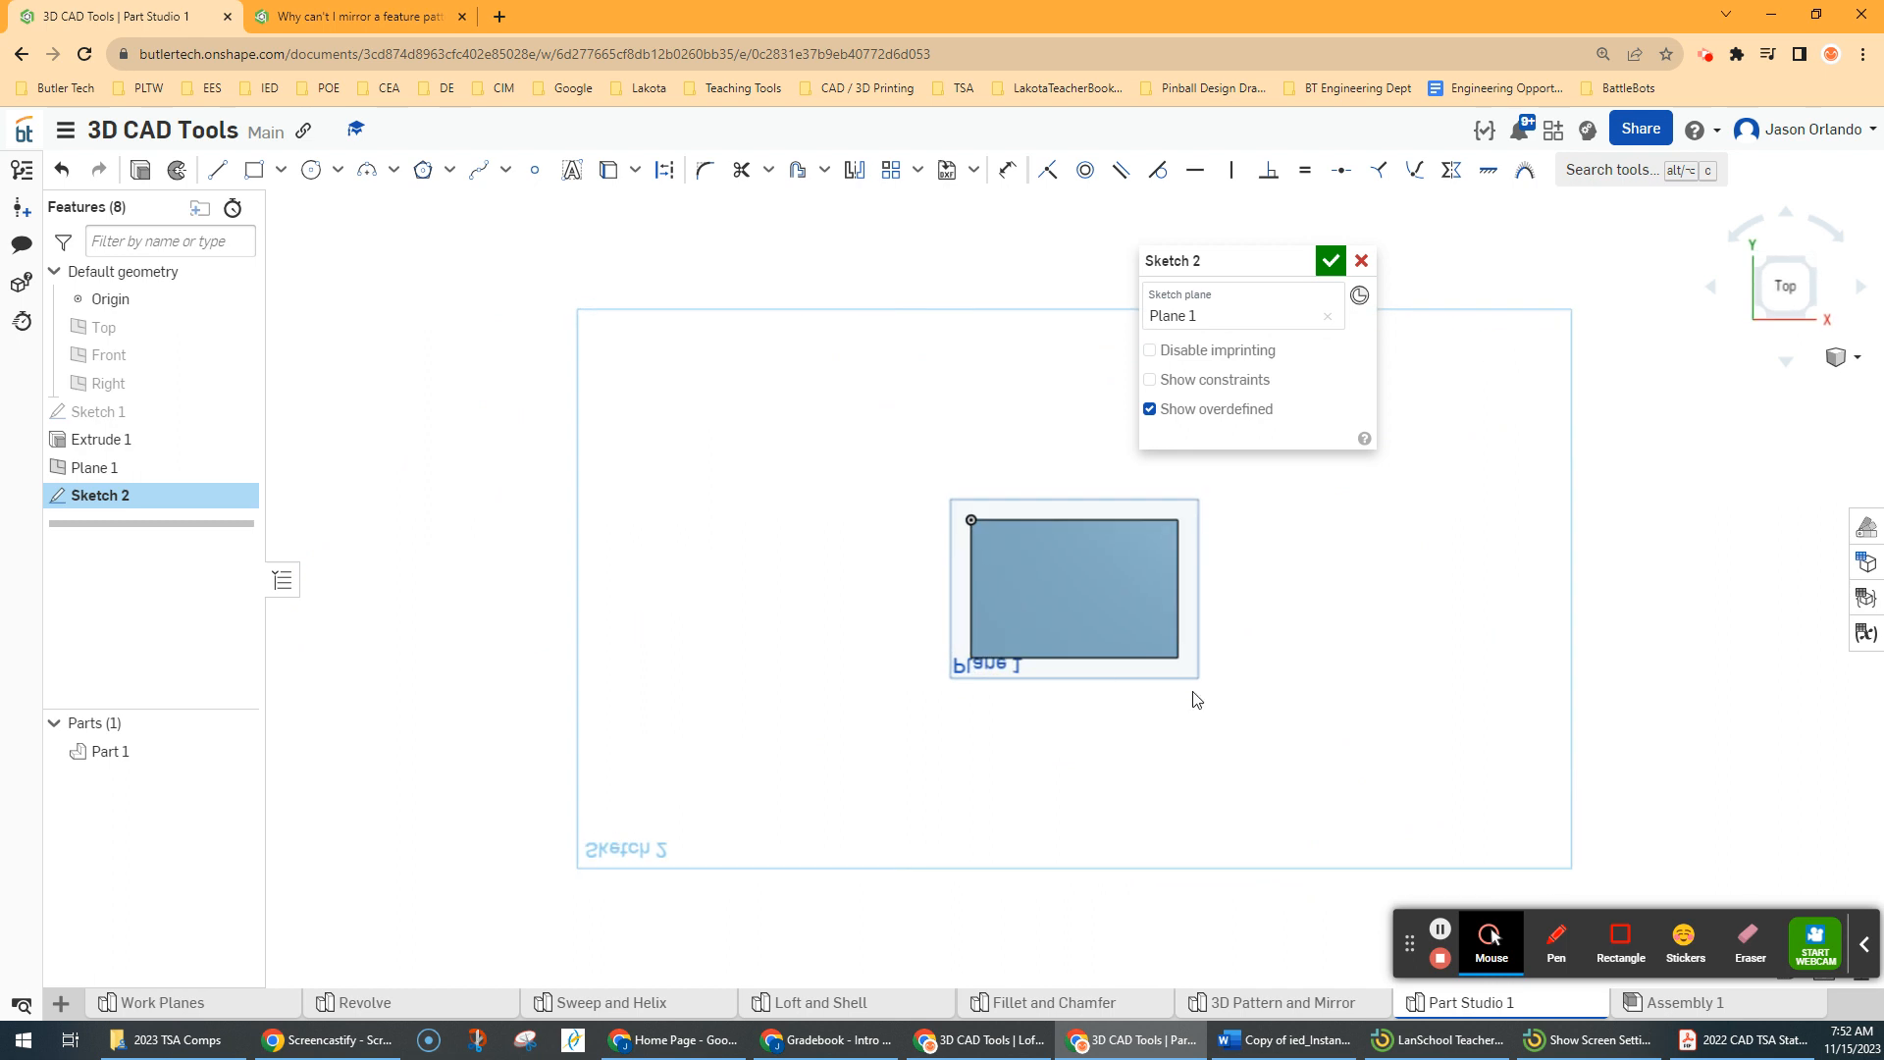
right_click_drag(1261, 744, 1266, 706)
middle_click_drag(1300, 783, 1099, 726)
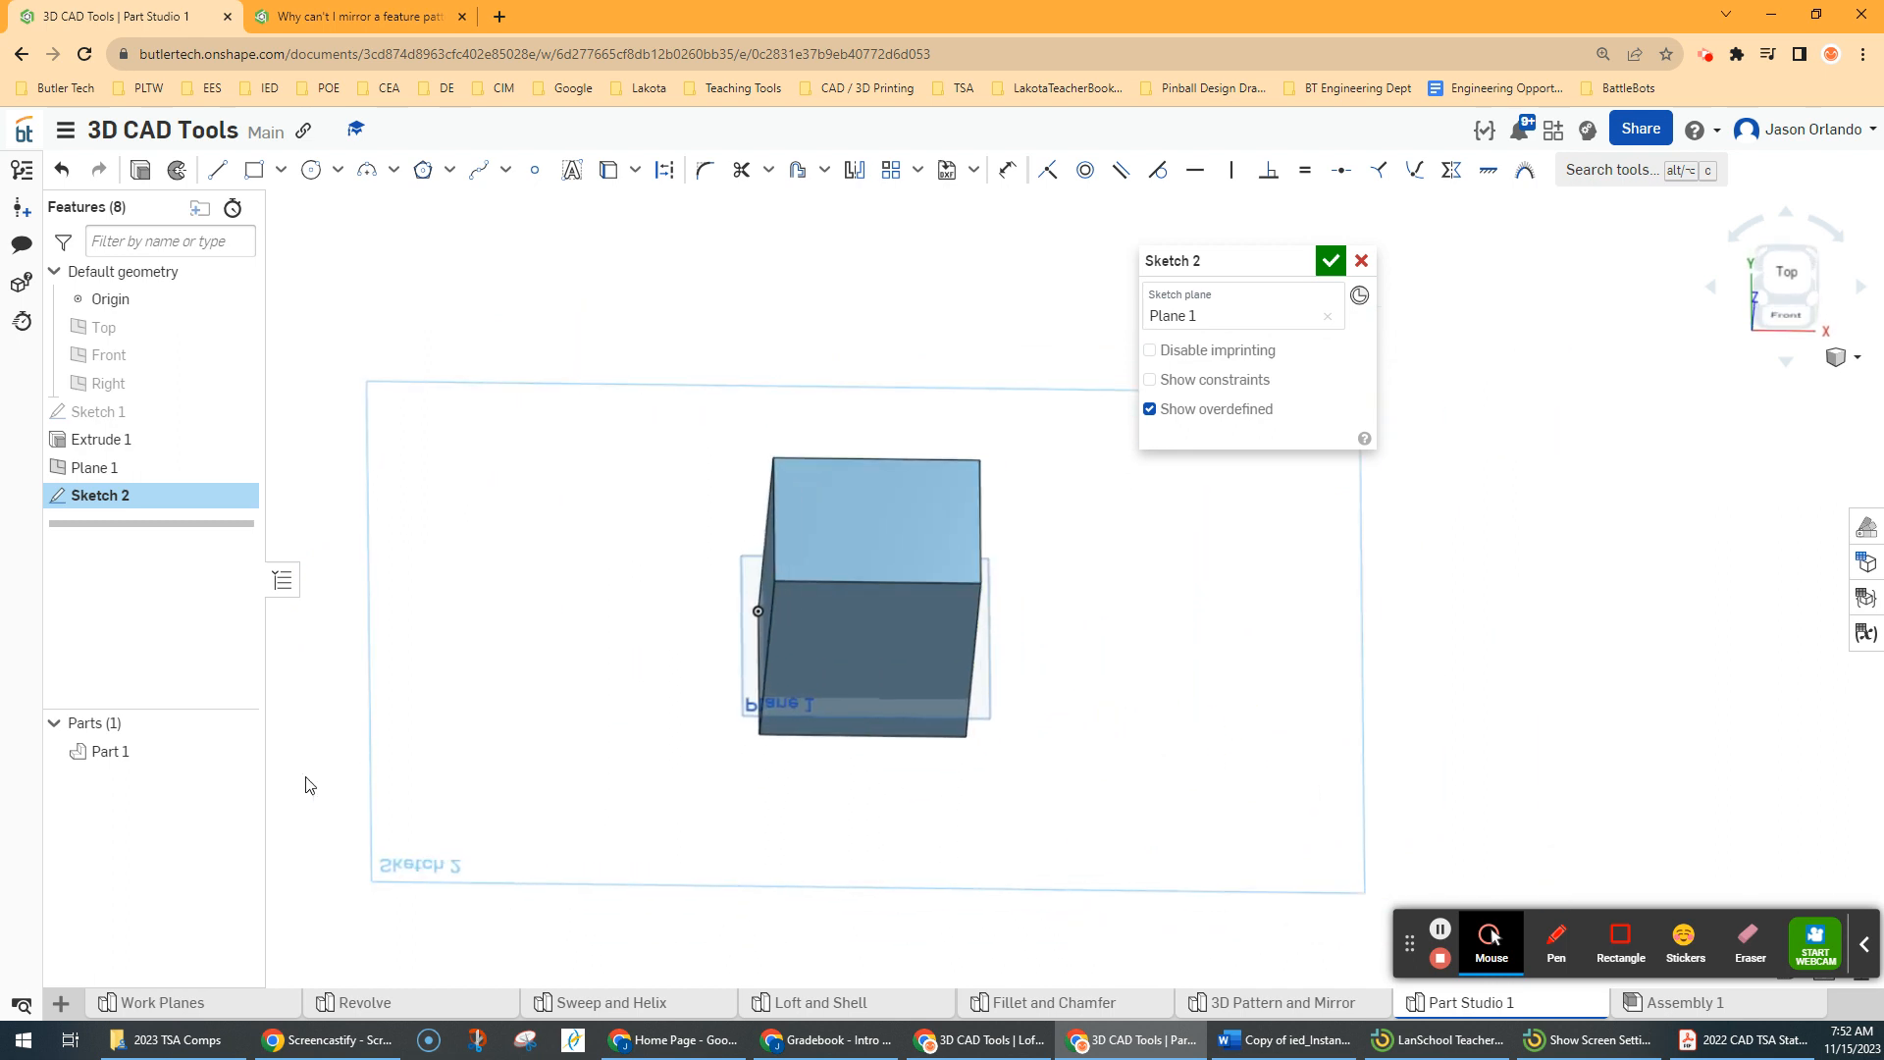
Toggle the visibility of Part 1 off and back on twice
left_click(240, 752)
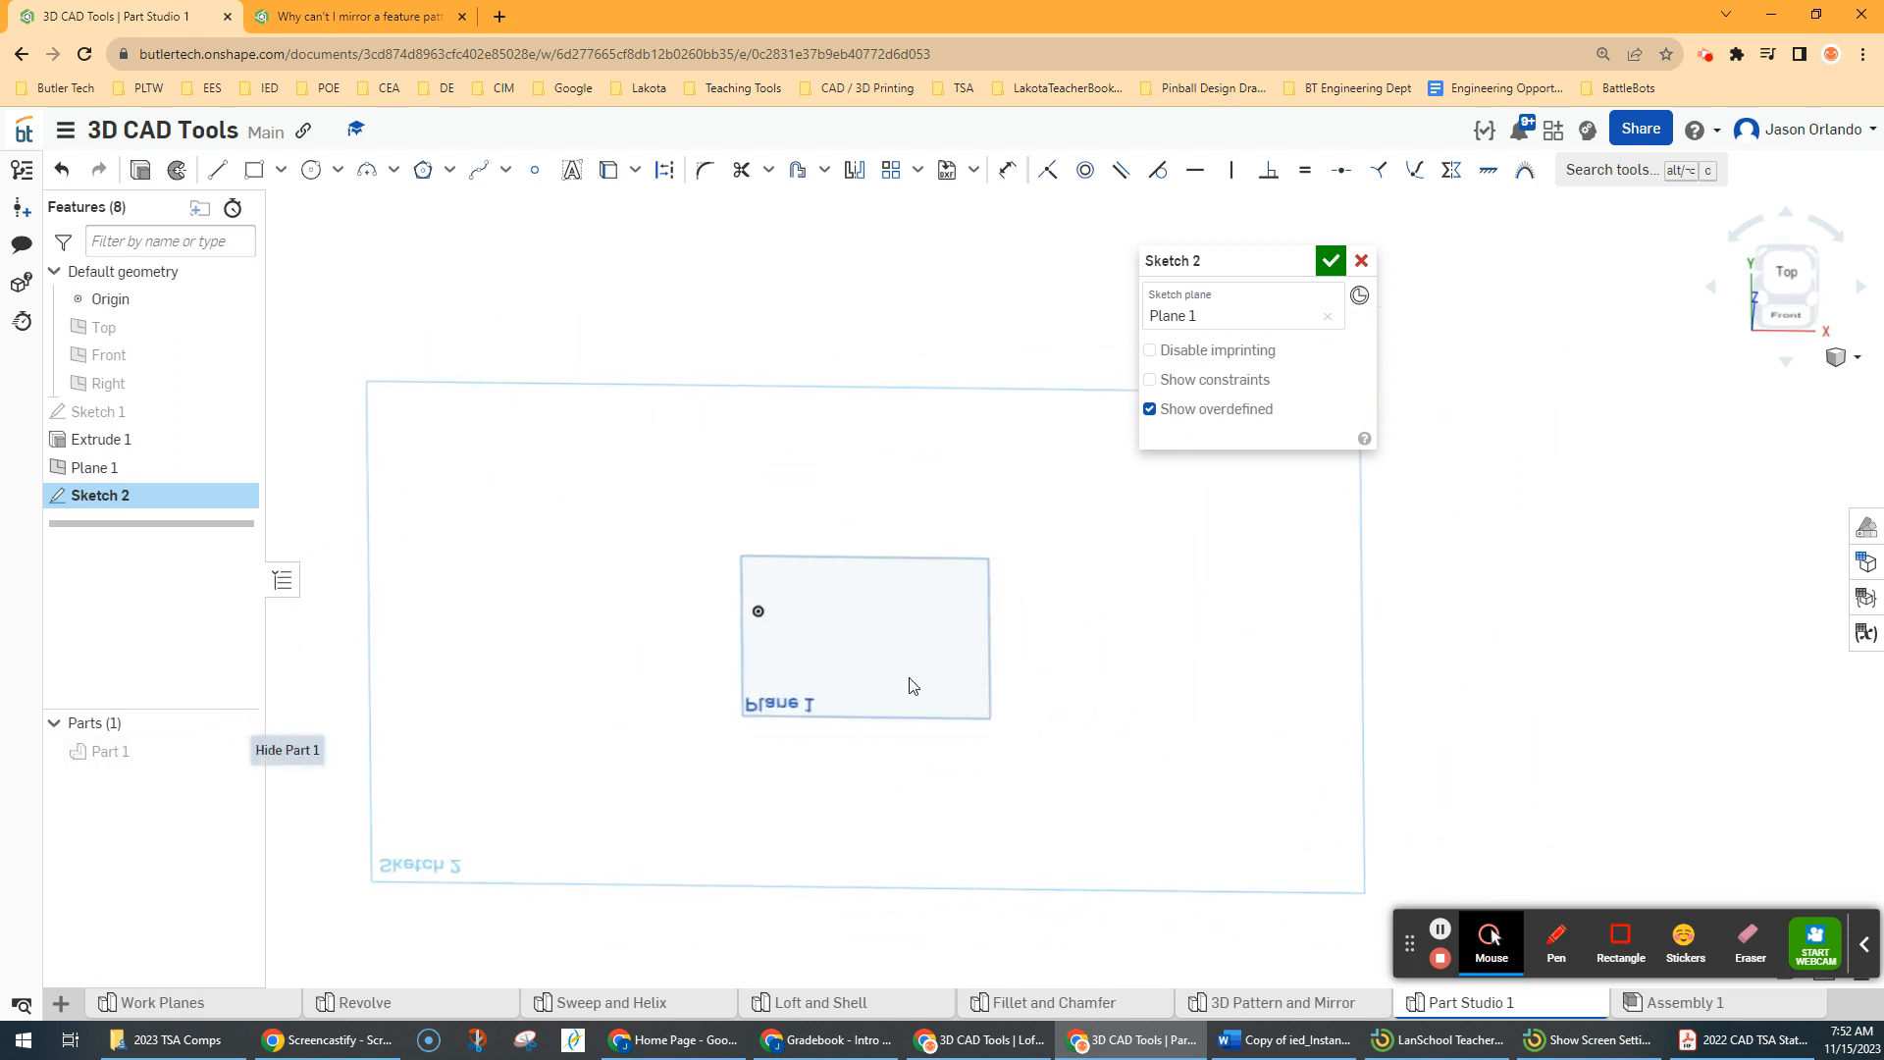
left_click(240, 752)
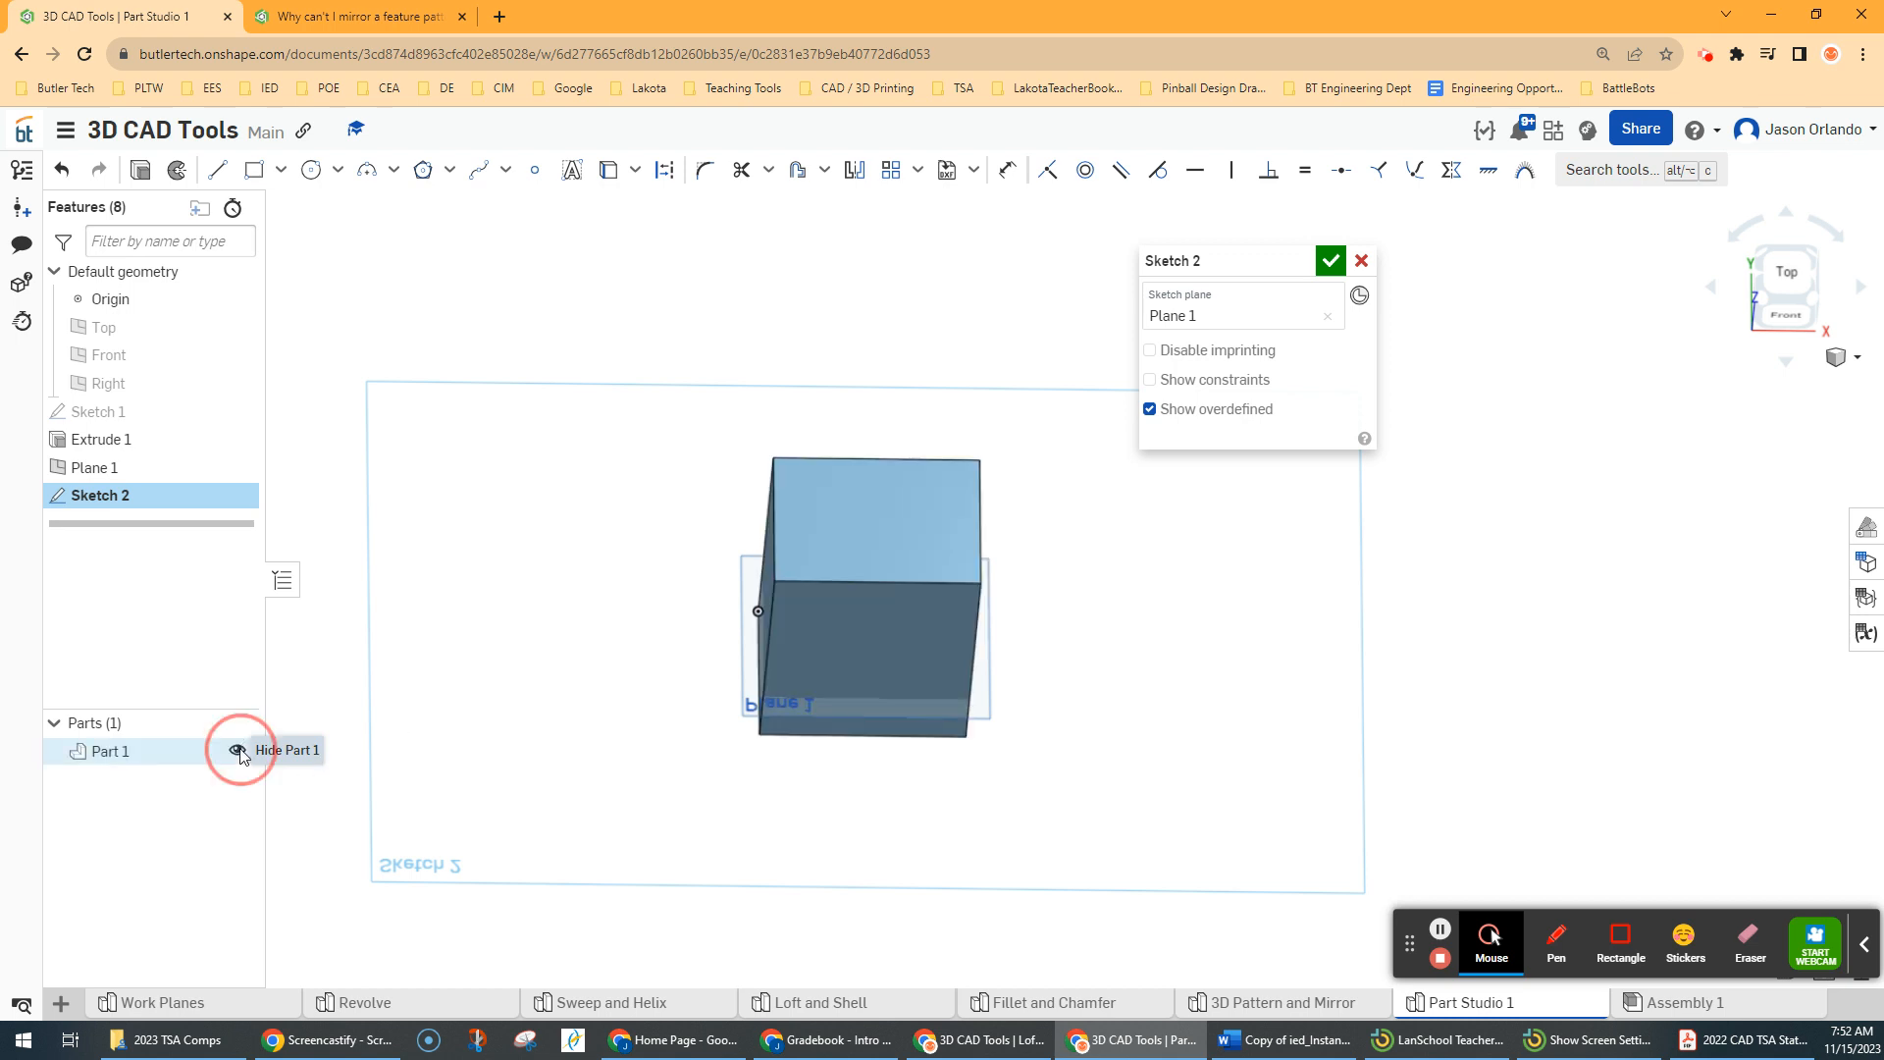
left_click(240, 752)
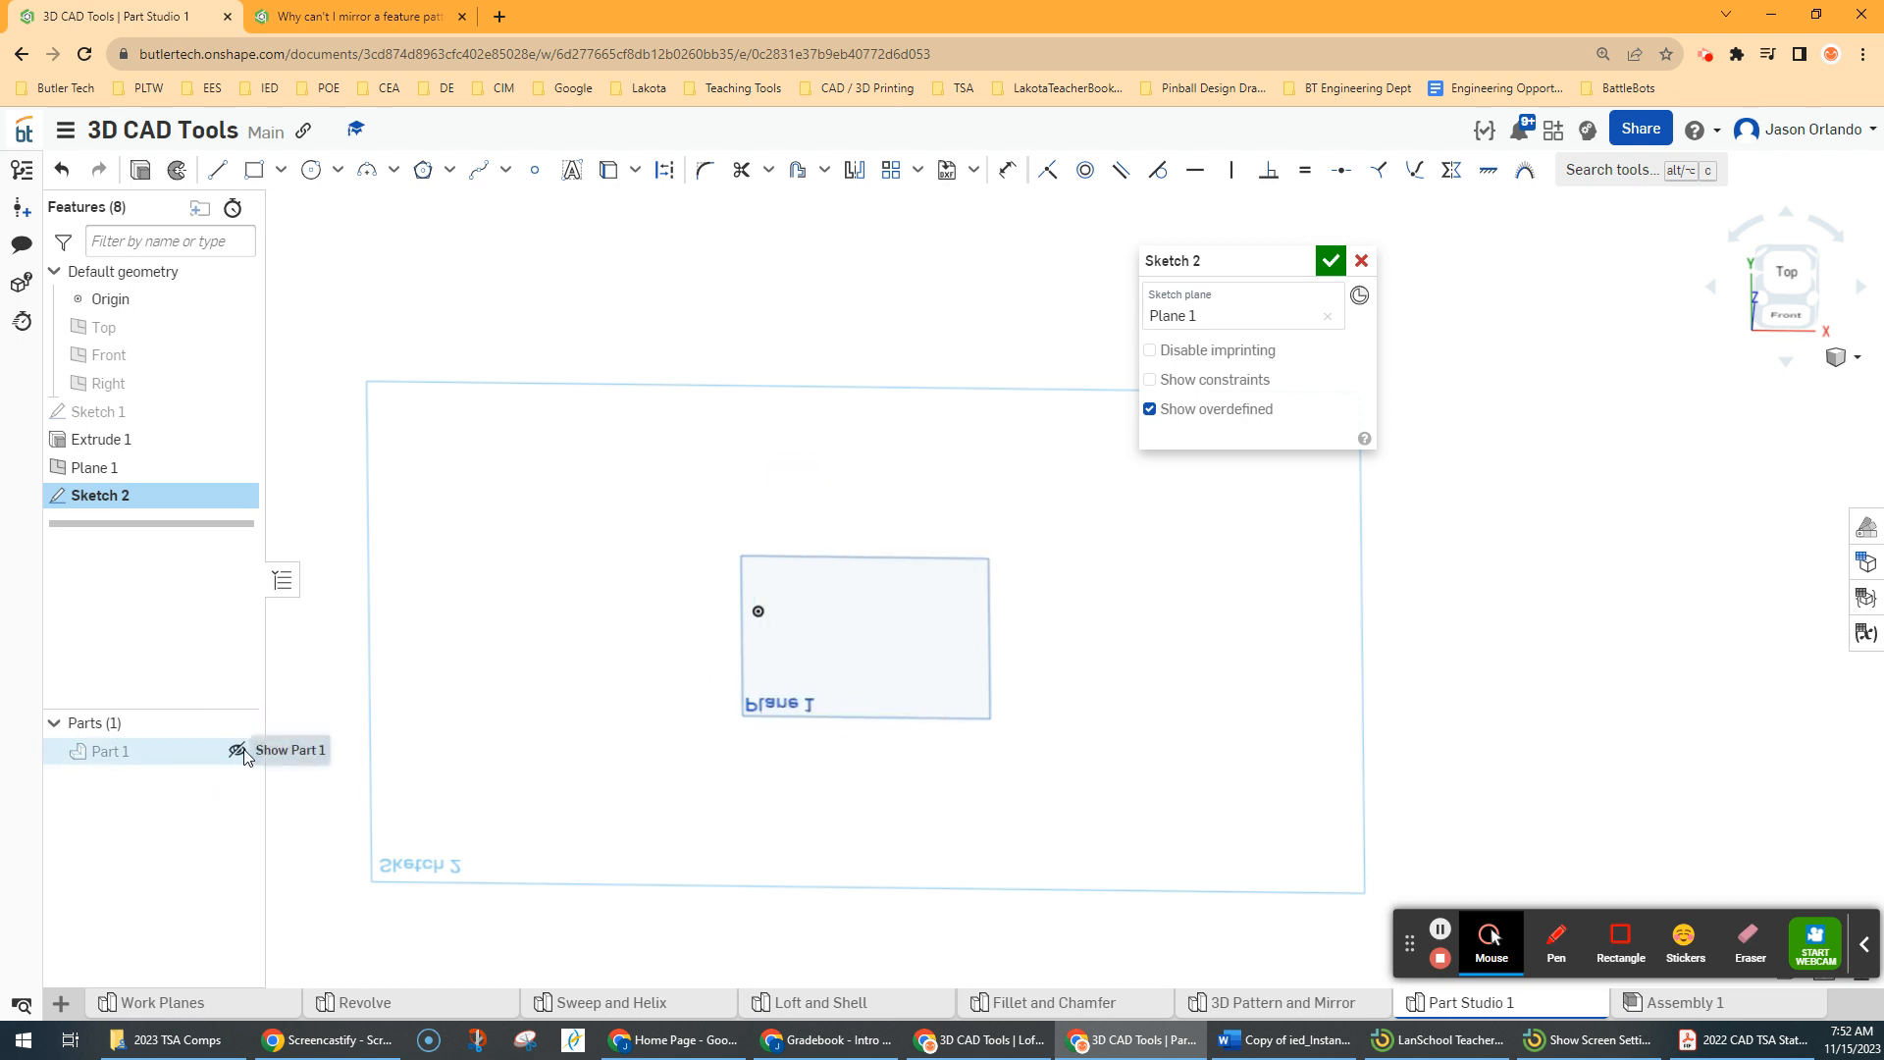
left_click(237, 750)
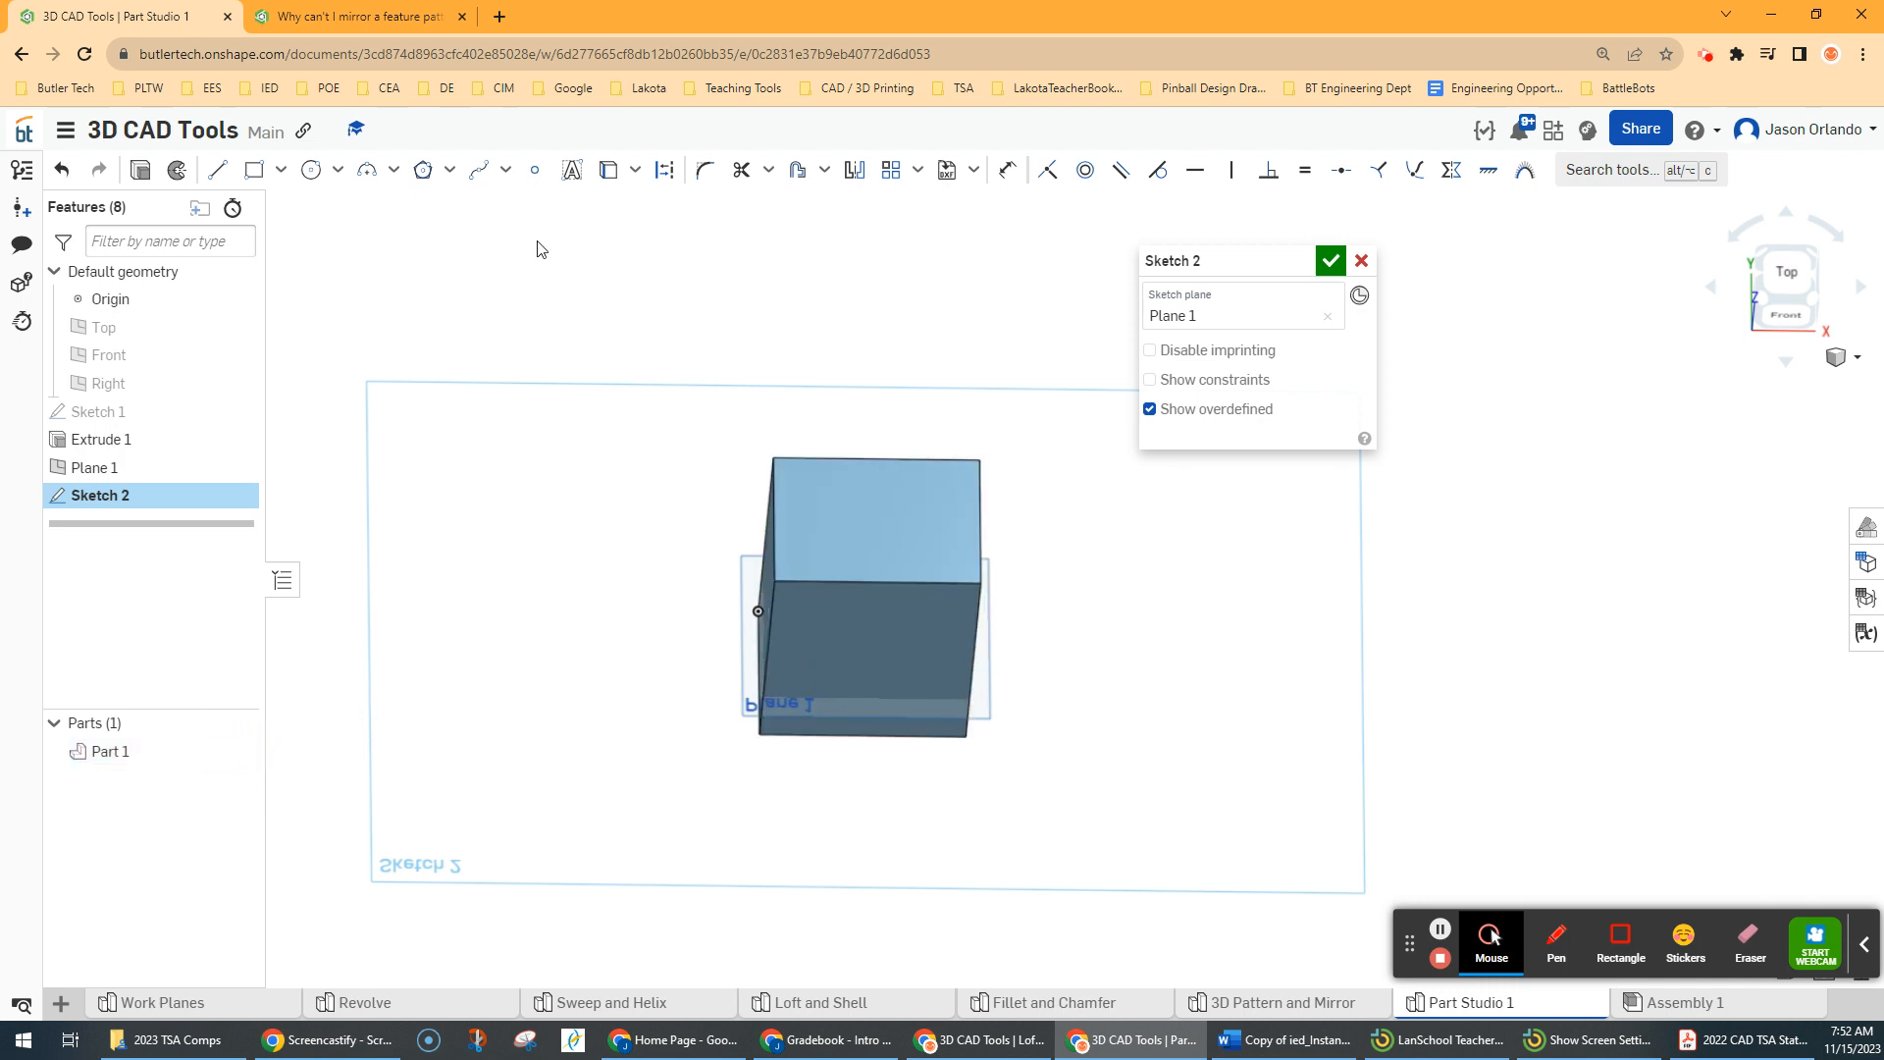
Project the block's front edge into the sketch as a line with the Use tool, and hide Part 1
left_click(608, 175)
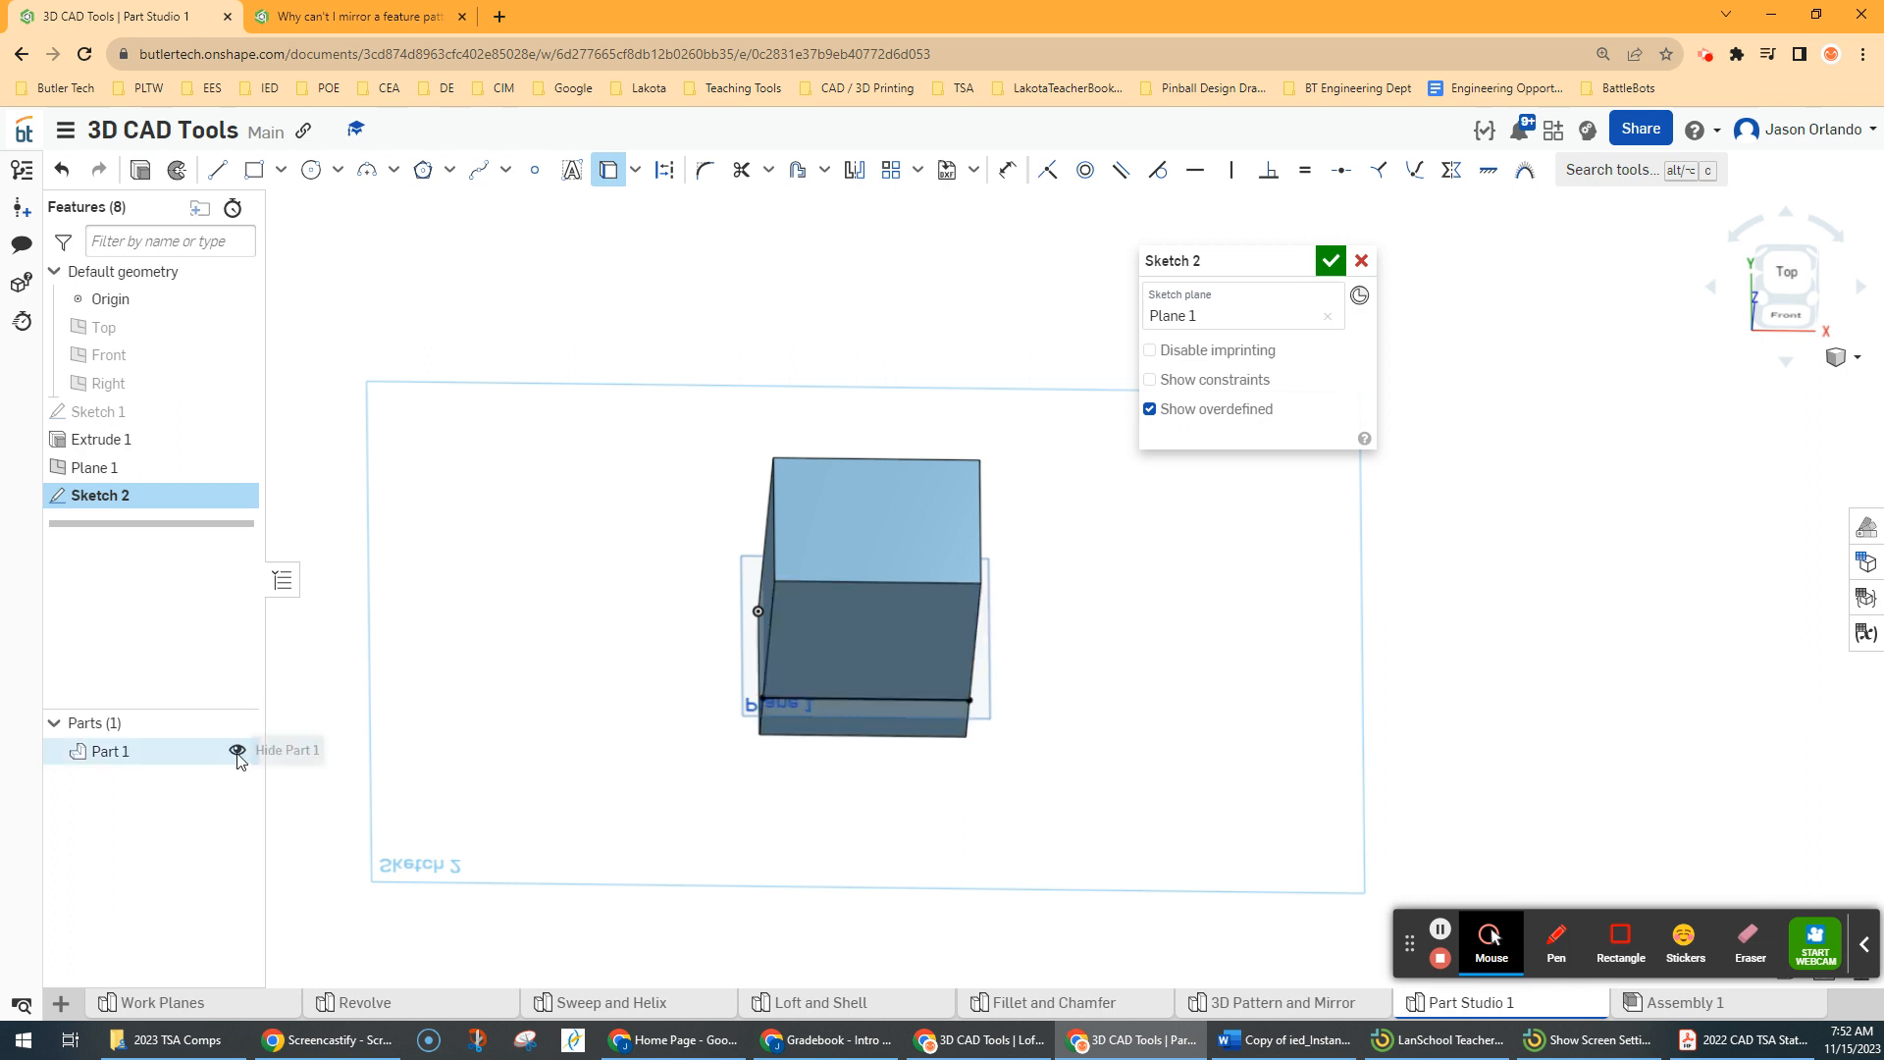
left_click(243, 751)
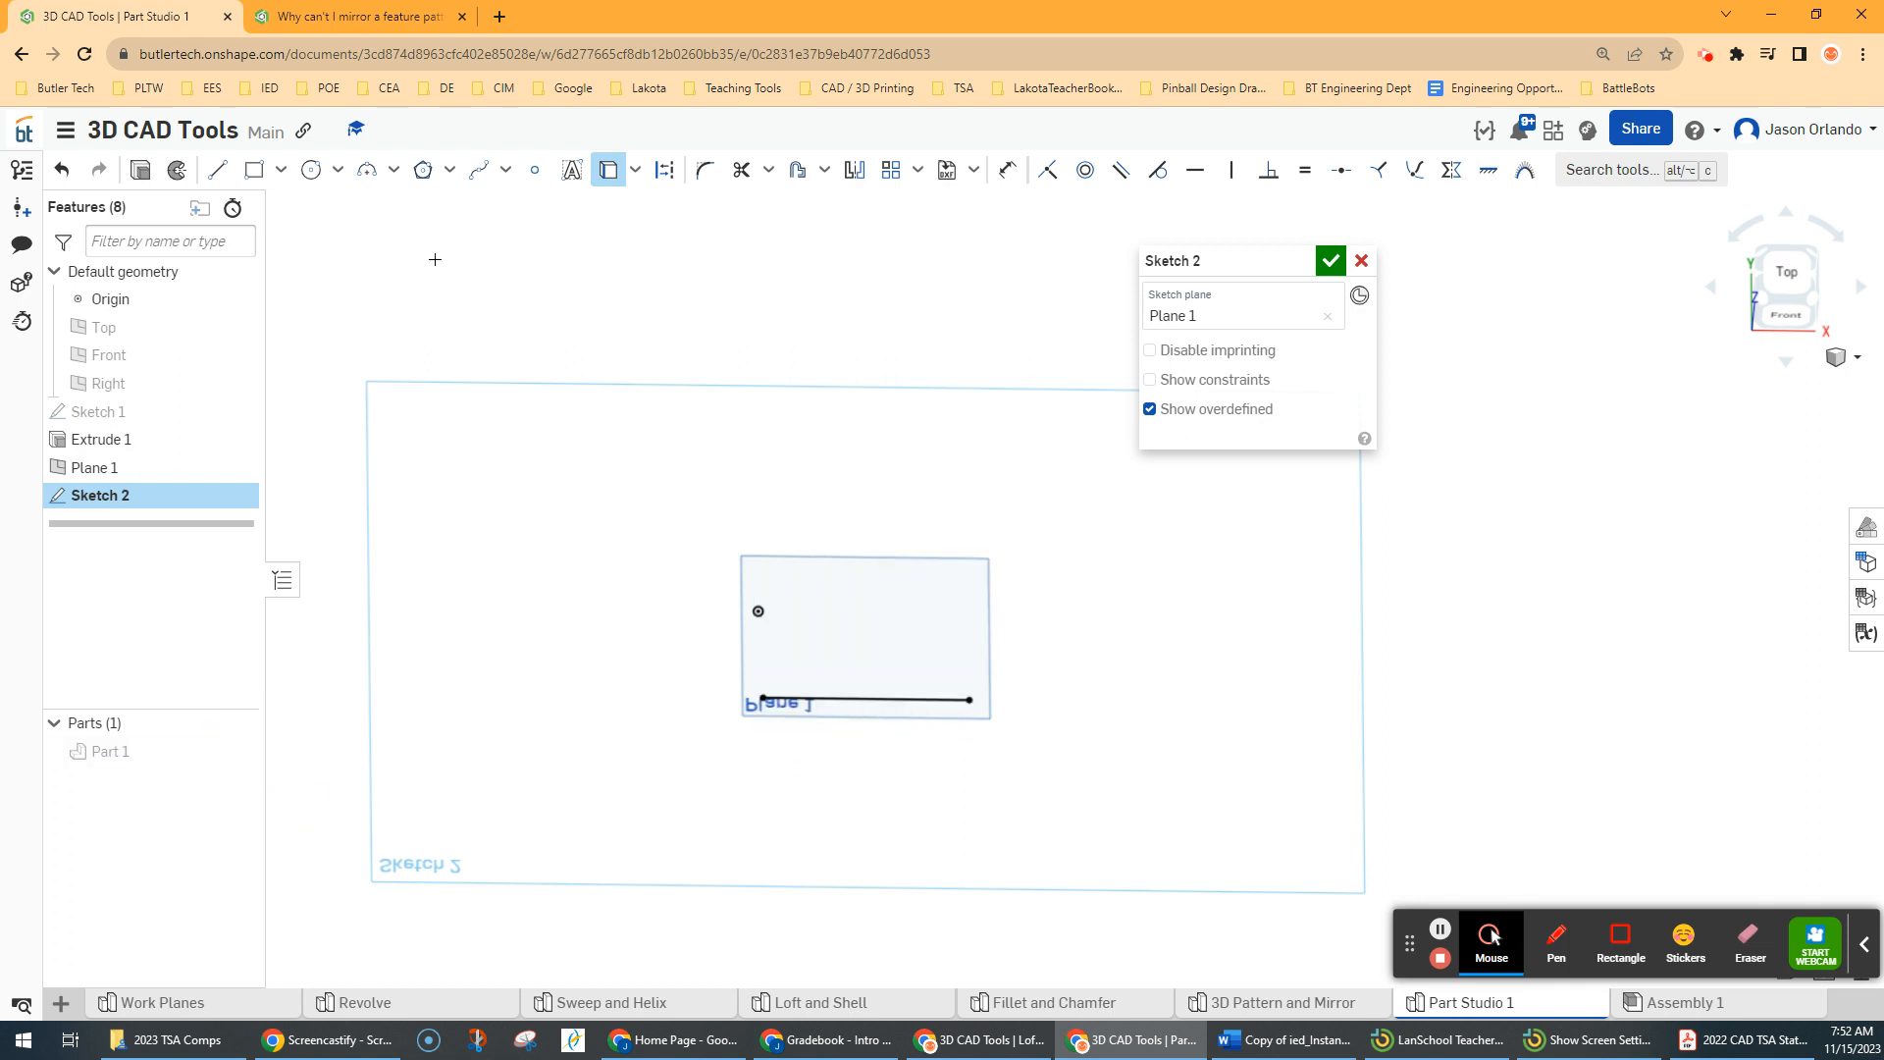
Draw an arc between the ends of the projected edge line, bulging out from the block's front, and finish the sketch
left_click(367, 170)
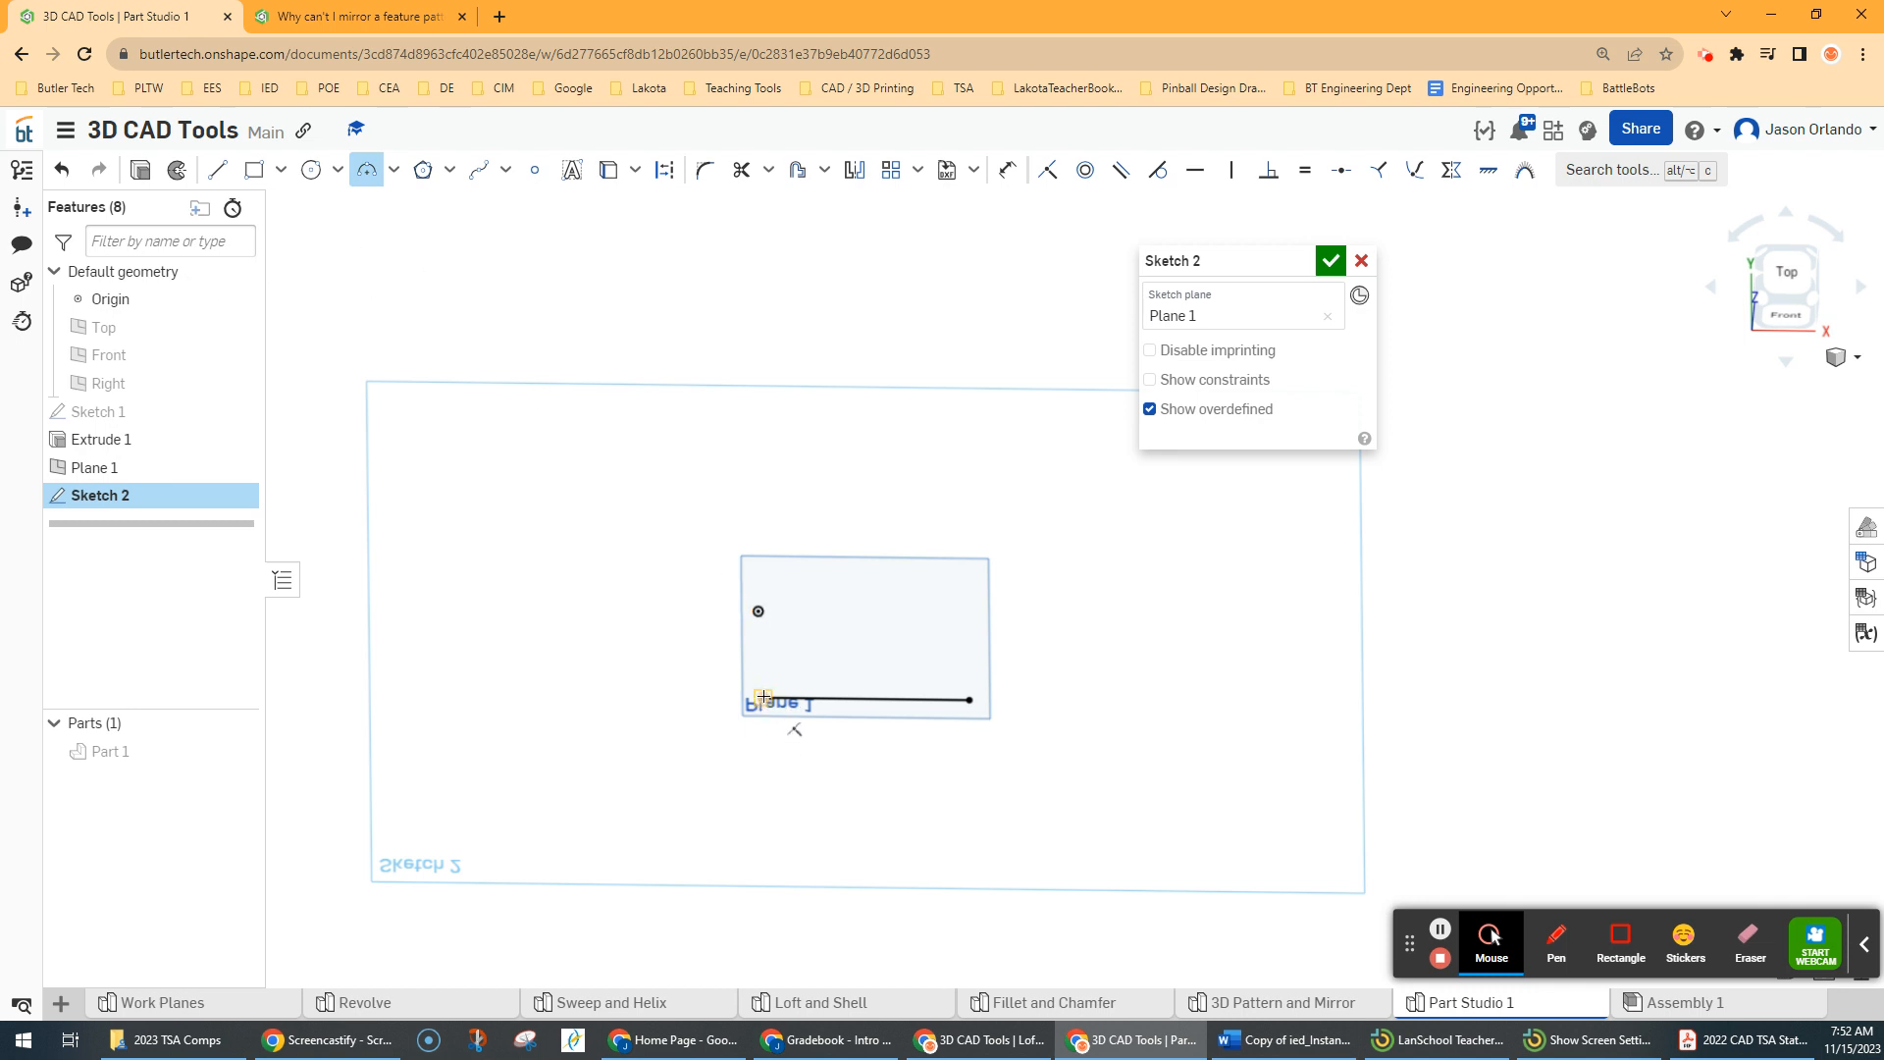
left_click(969, 700)
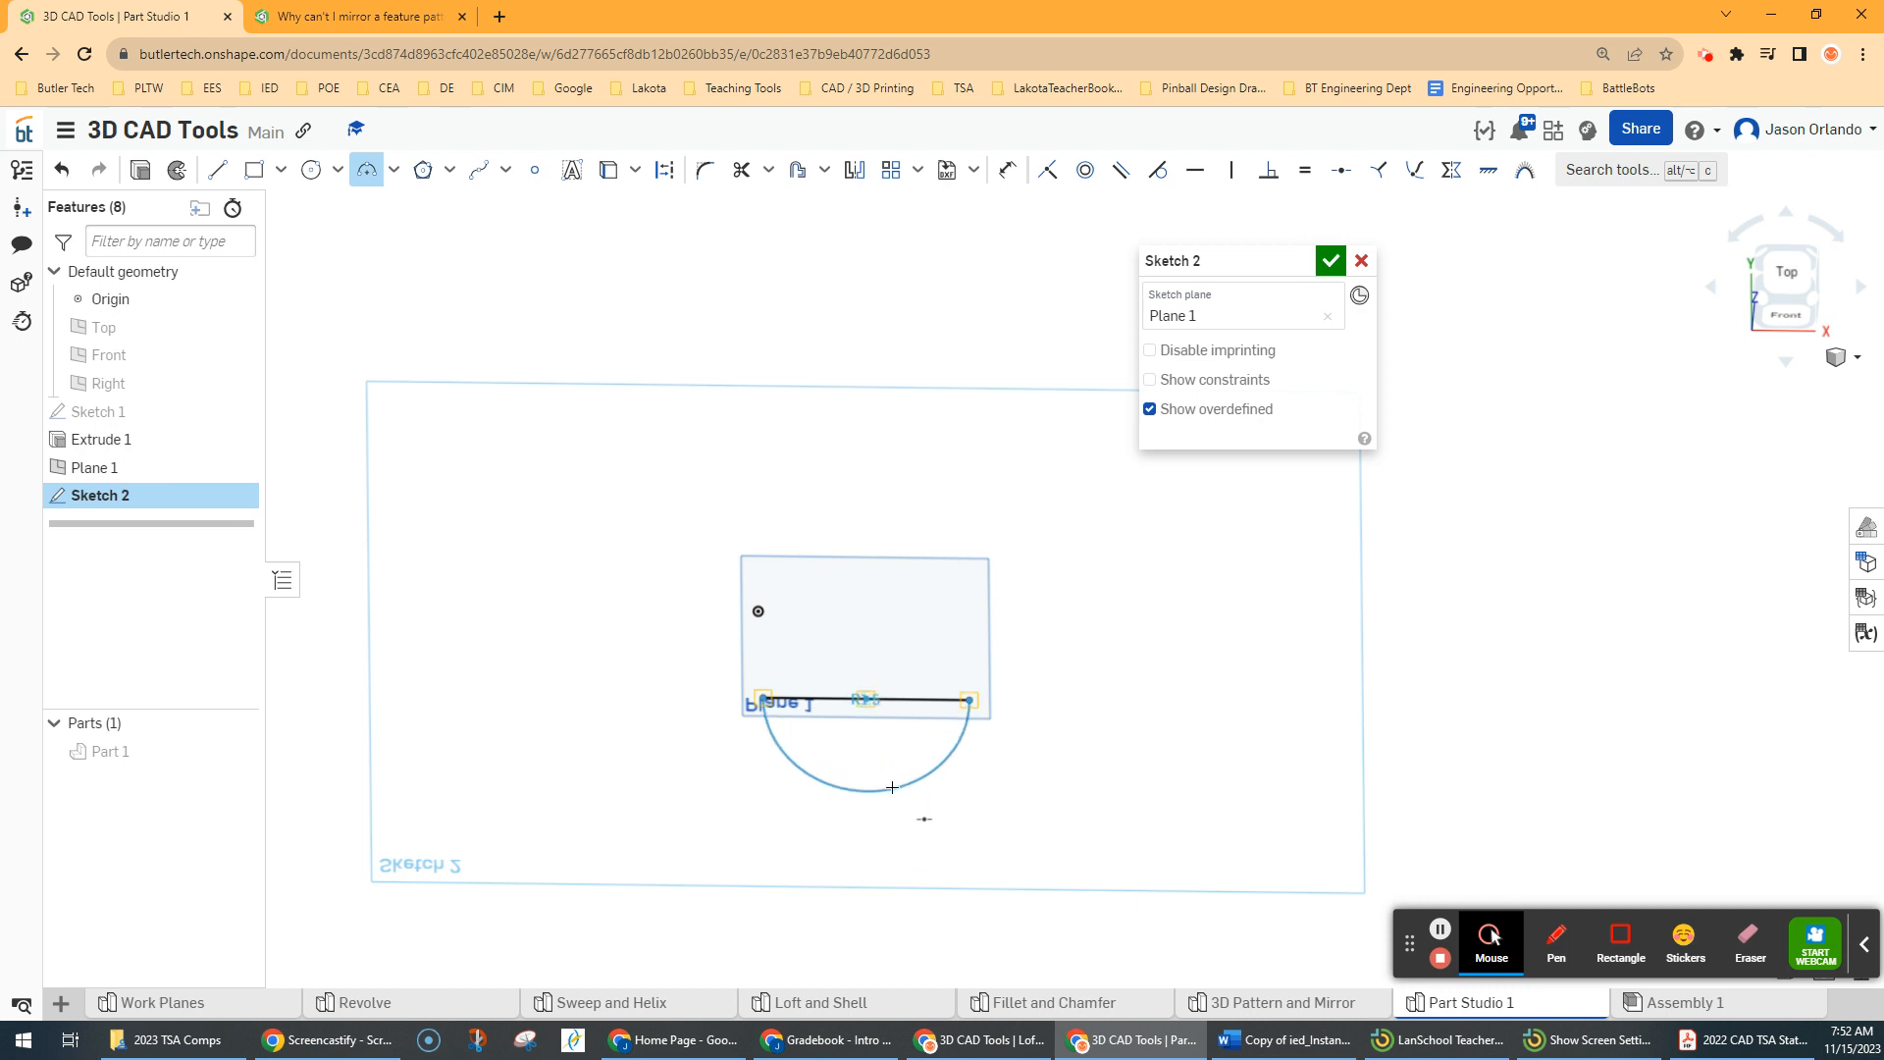
left_click(977, 735)
left_click(1331, 260)
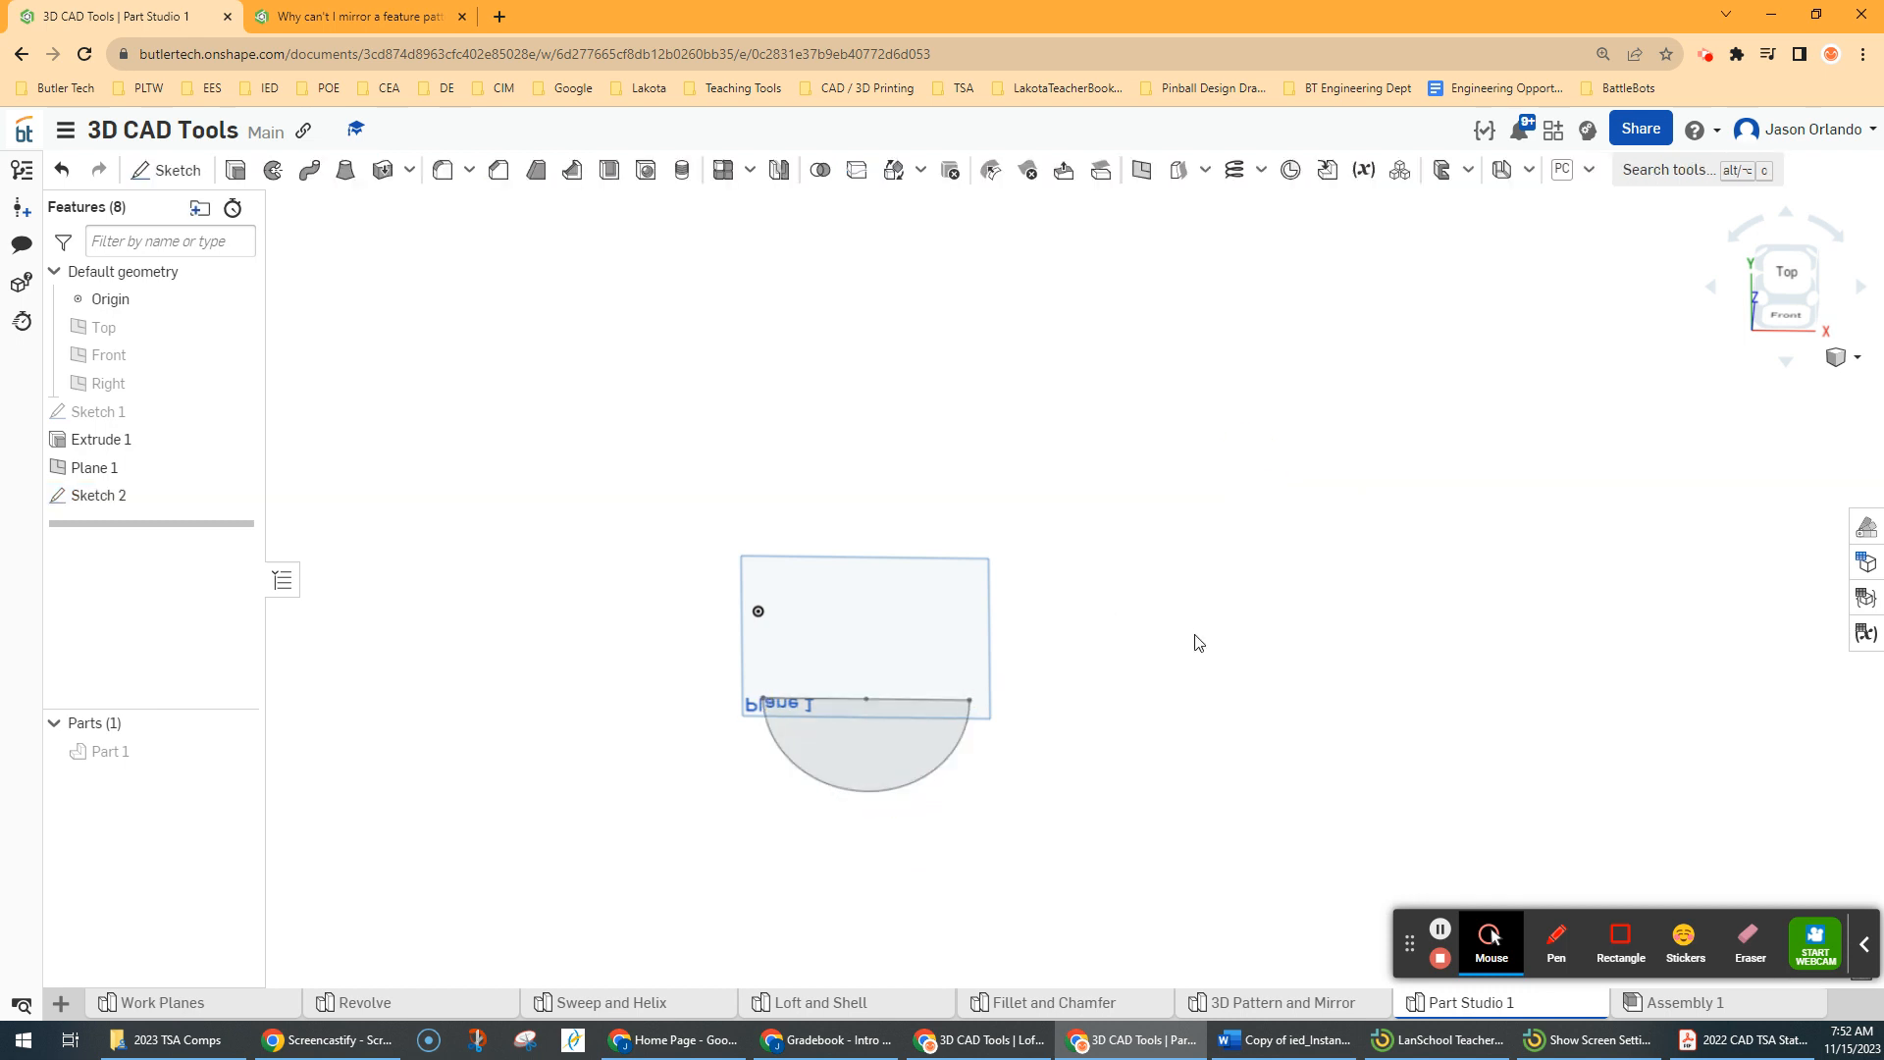
Extrude the half-round profile 0.25 in upward as a new part and show Part 1 again
left_click(236, 169)
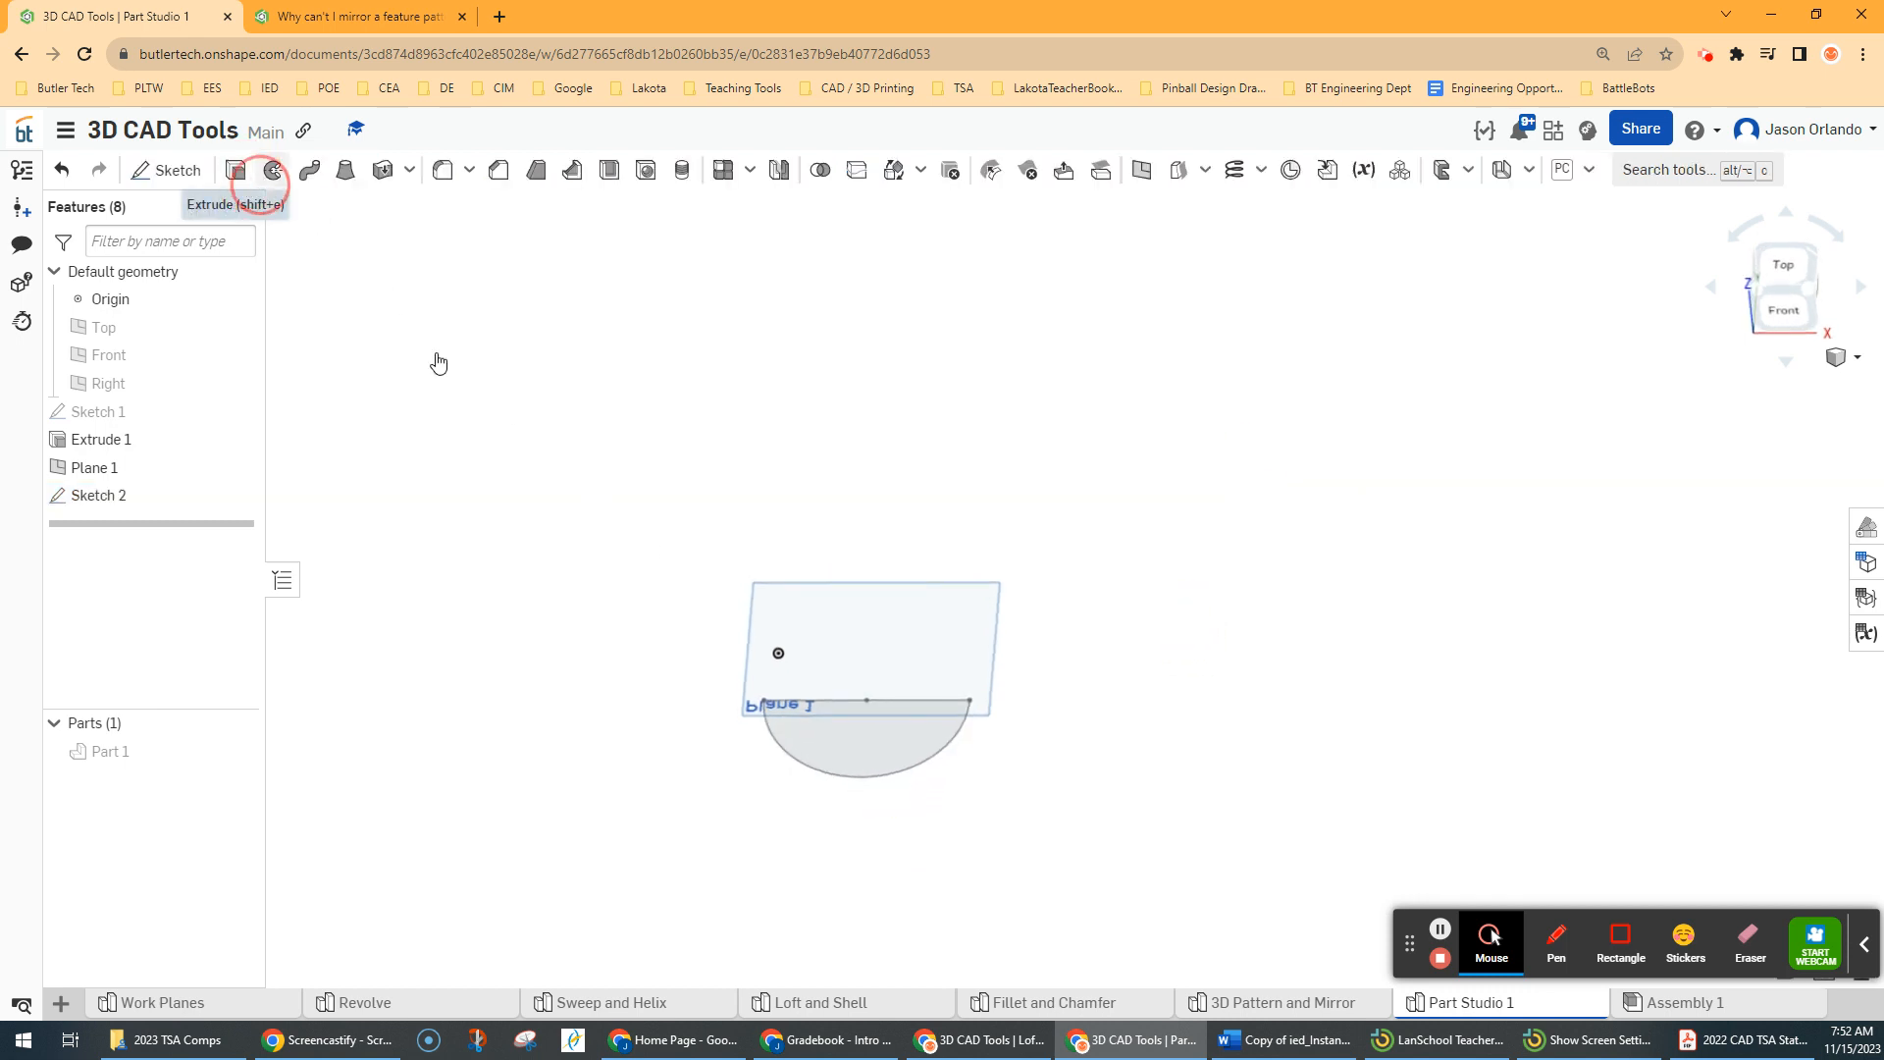
left_click(852, 736)
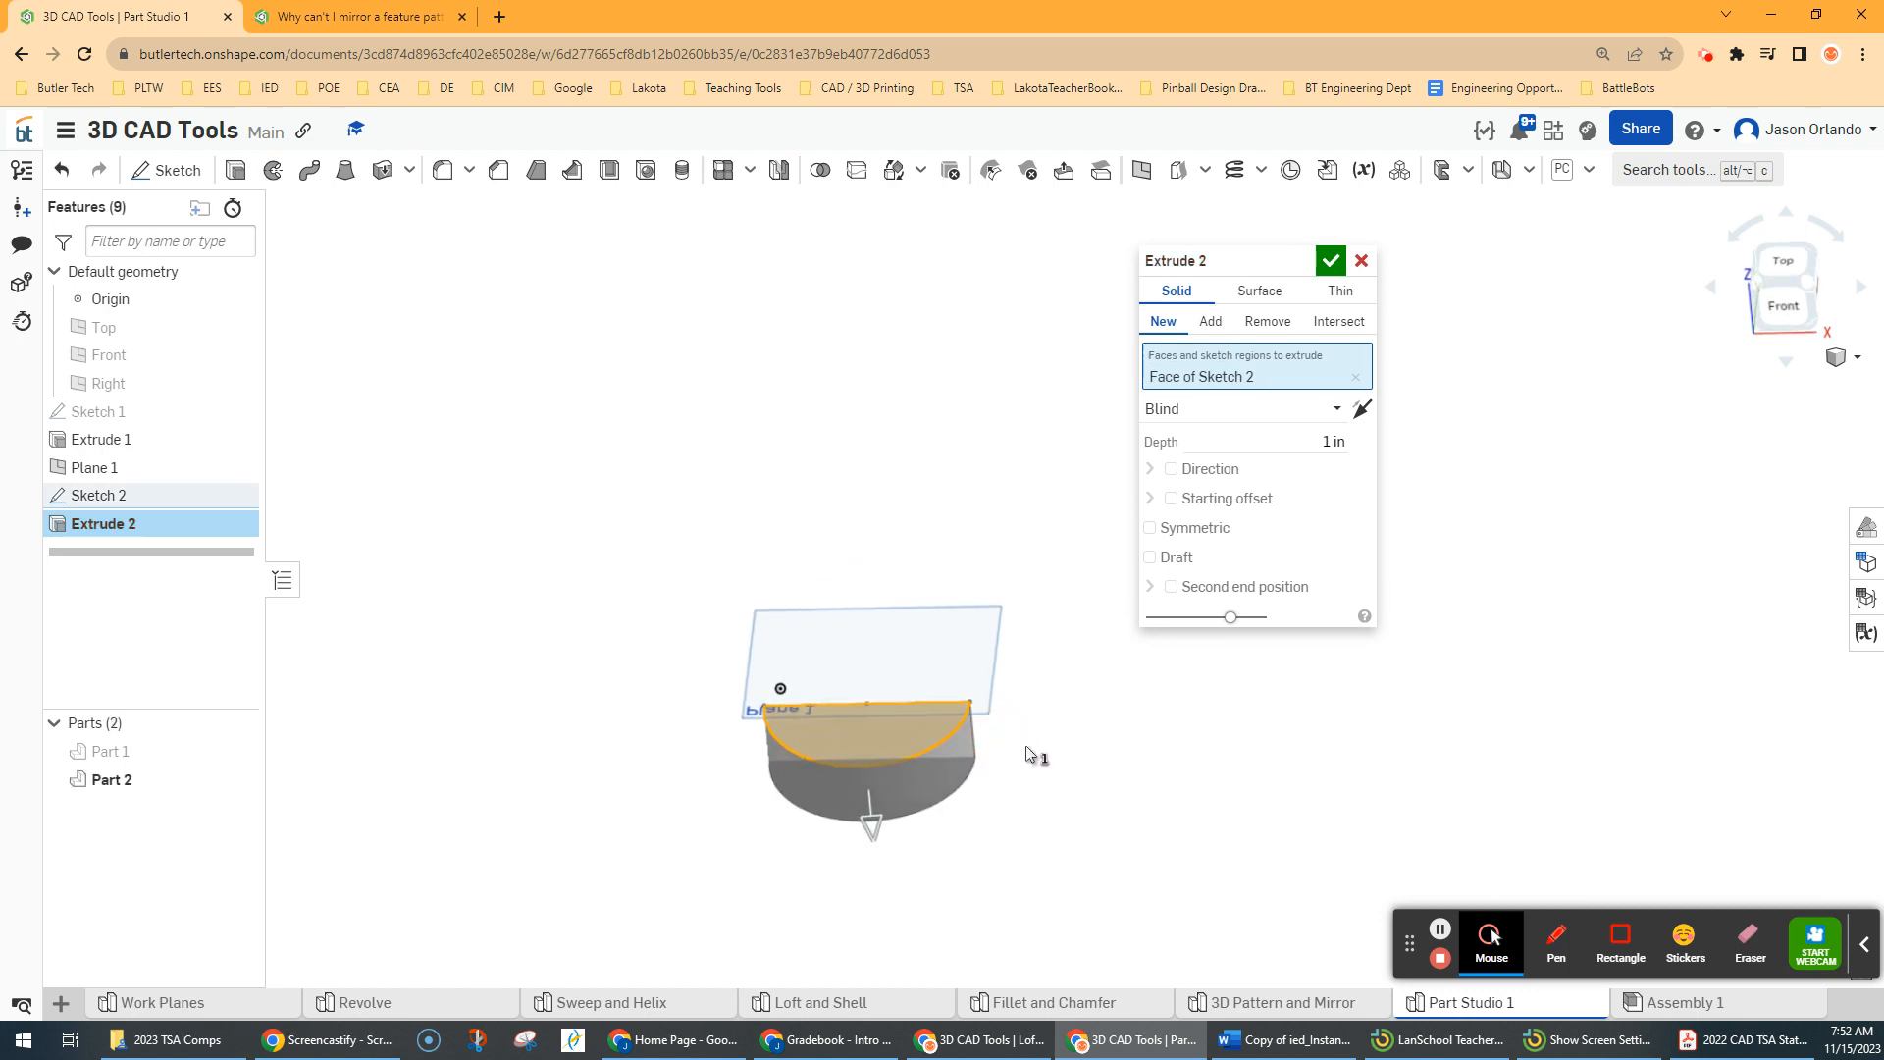
left_click(1361, 408)
left_click(1291, 442)
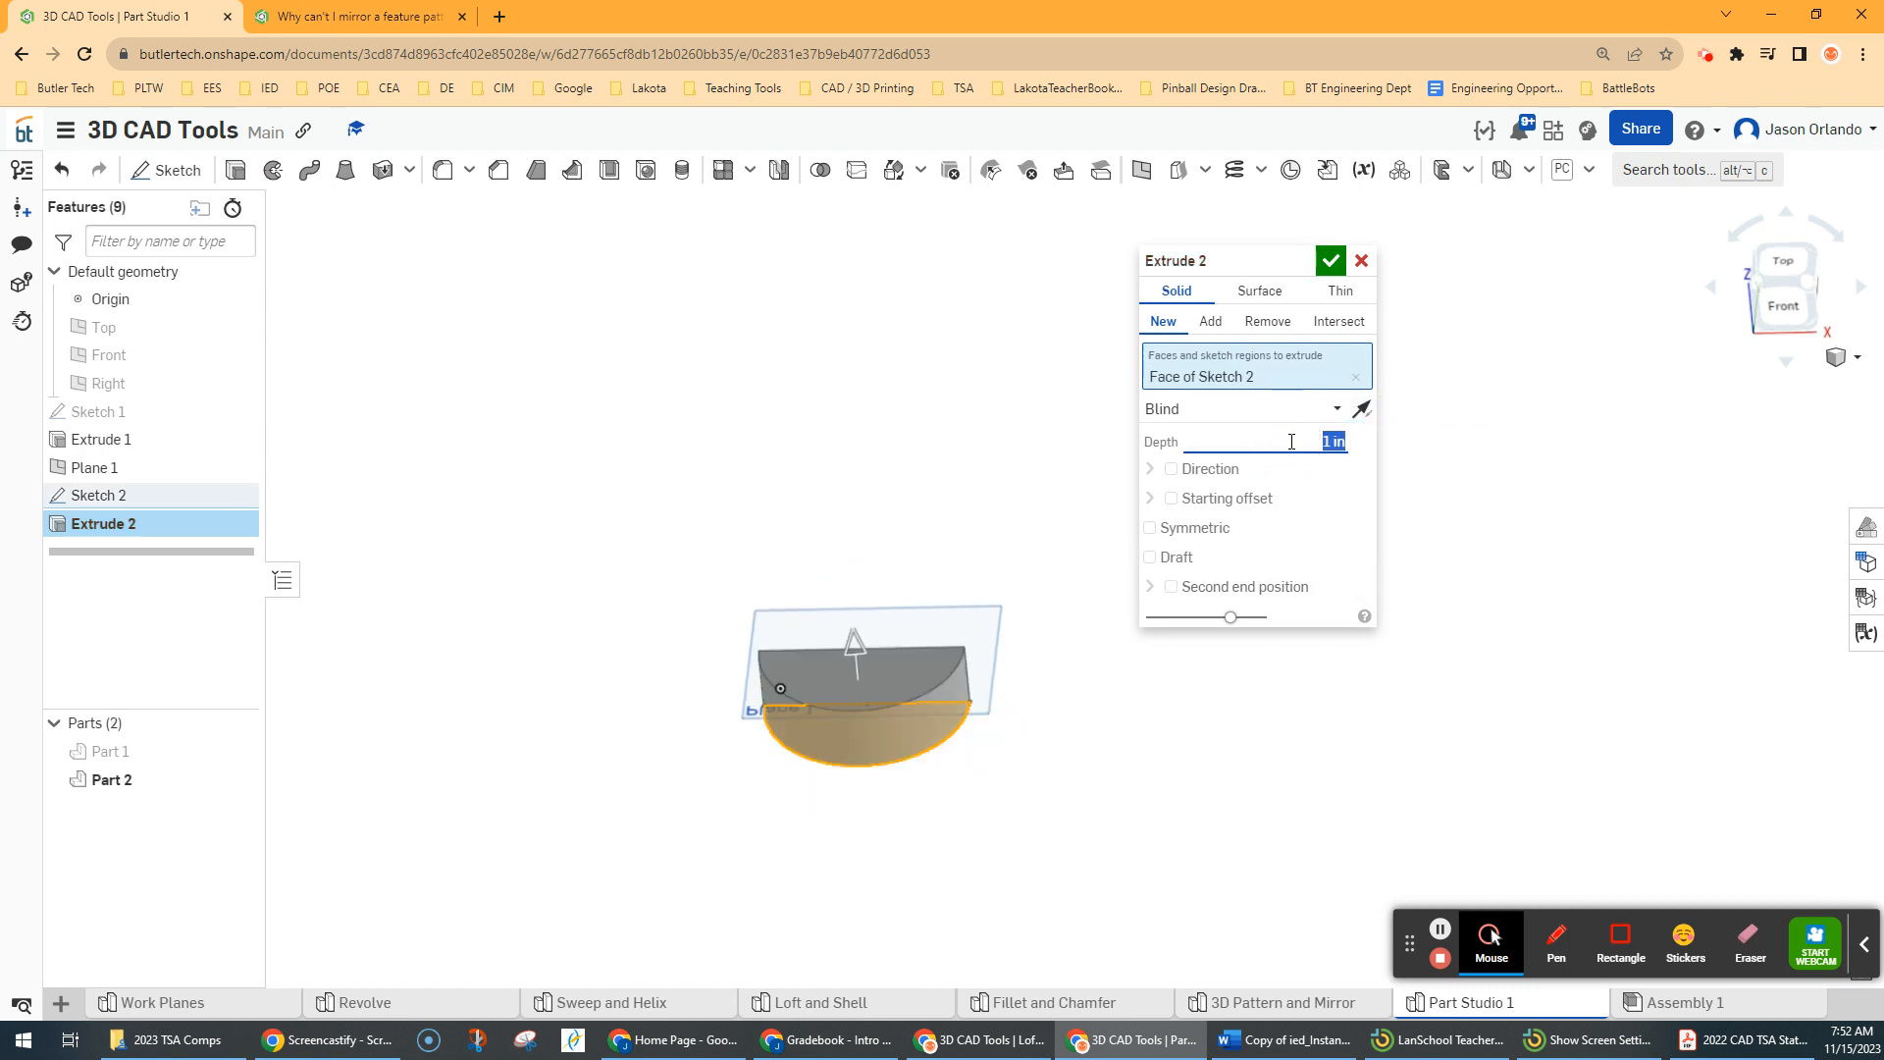
type(".25")
key("Return")
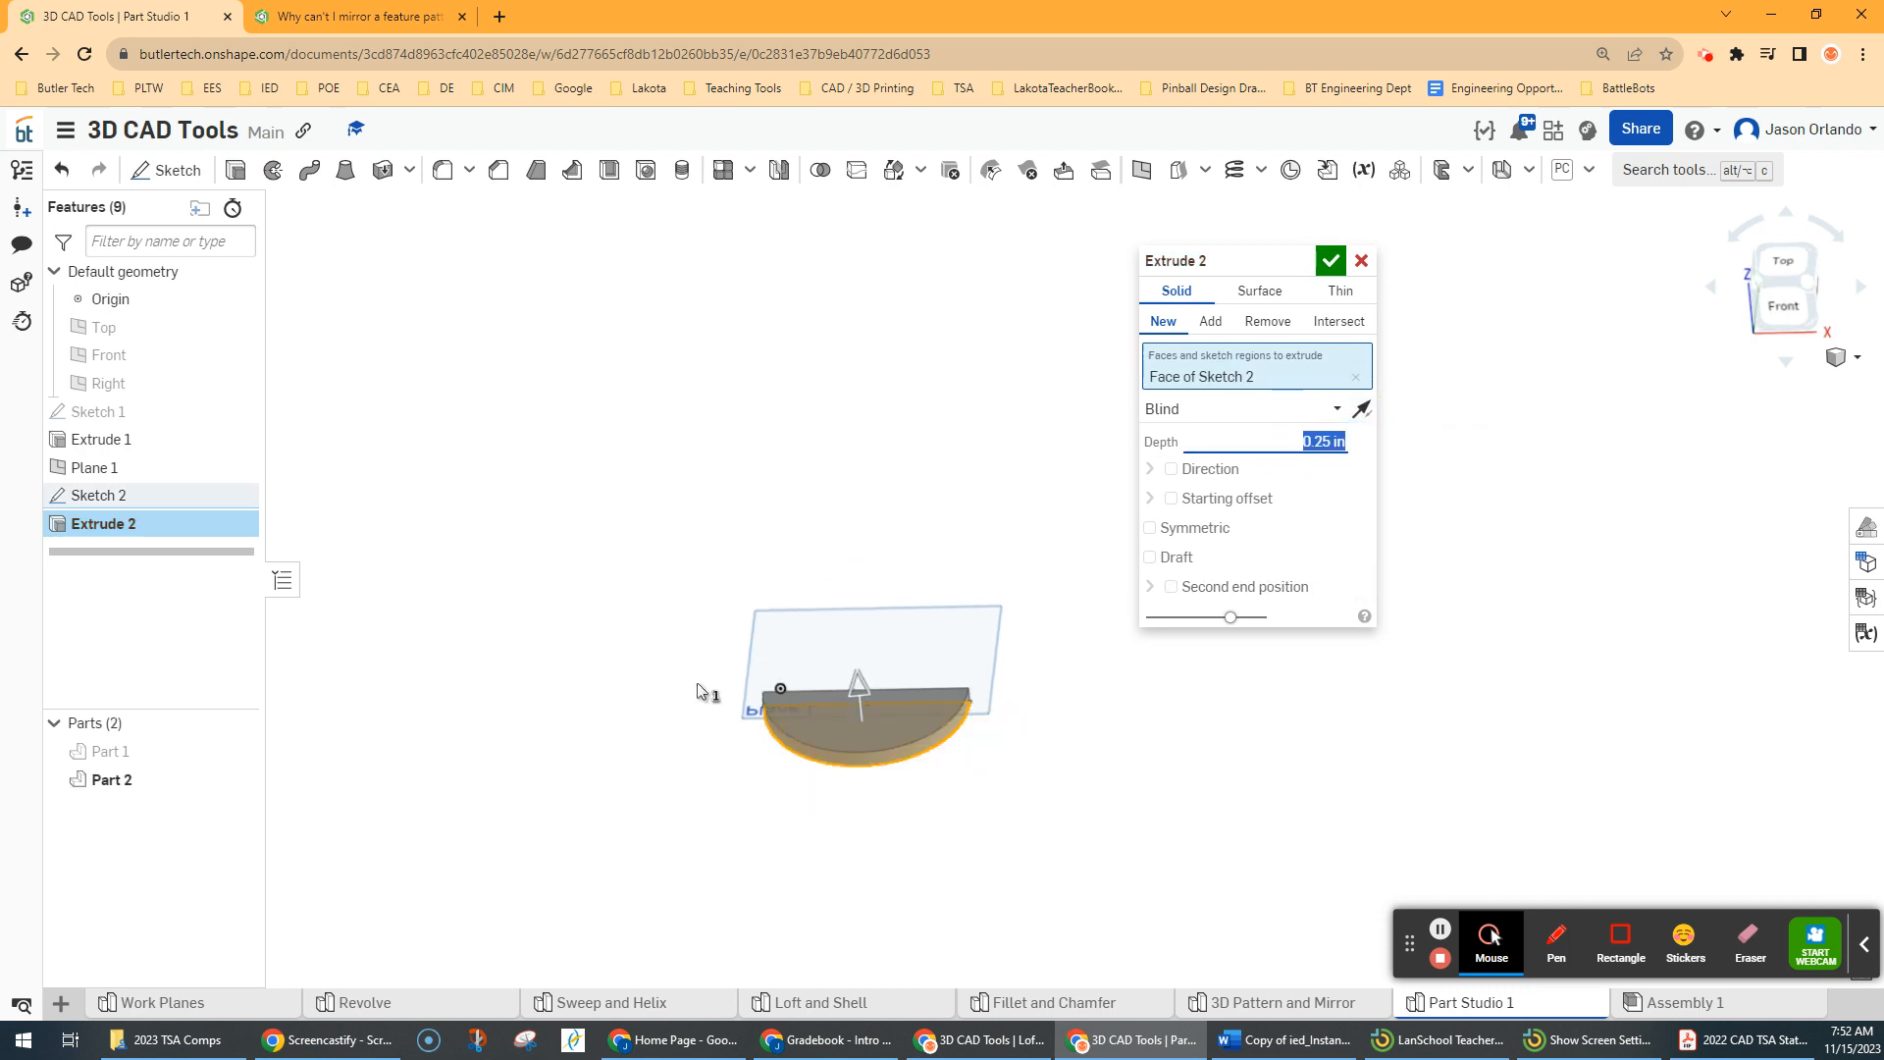
left_click(245, 751)
right_click_drag(970, 752, 1079, 775)
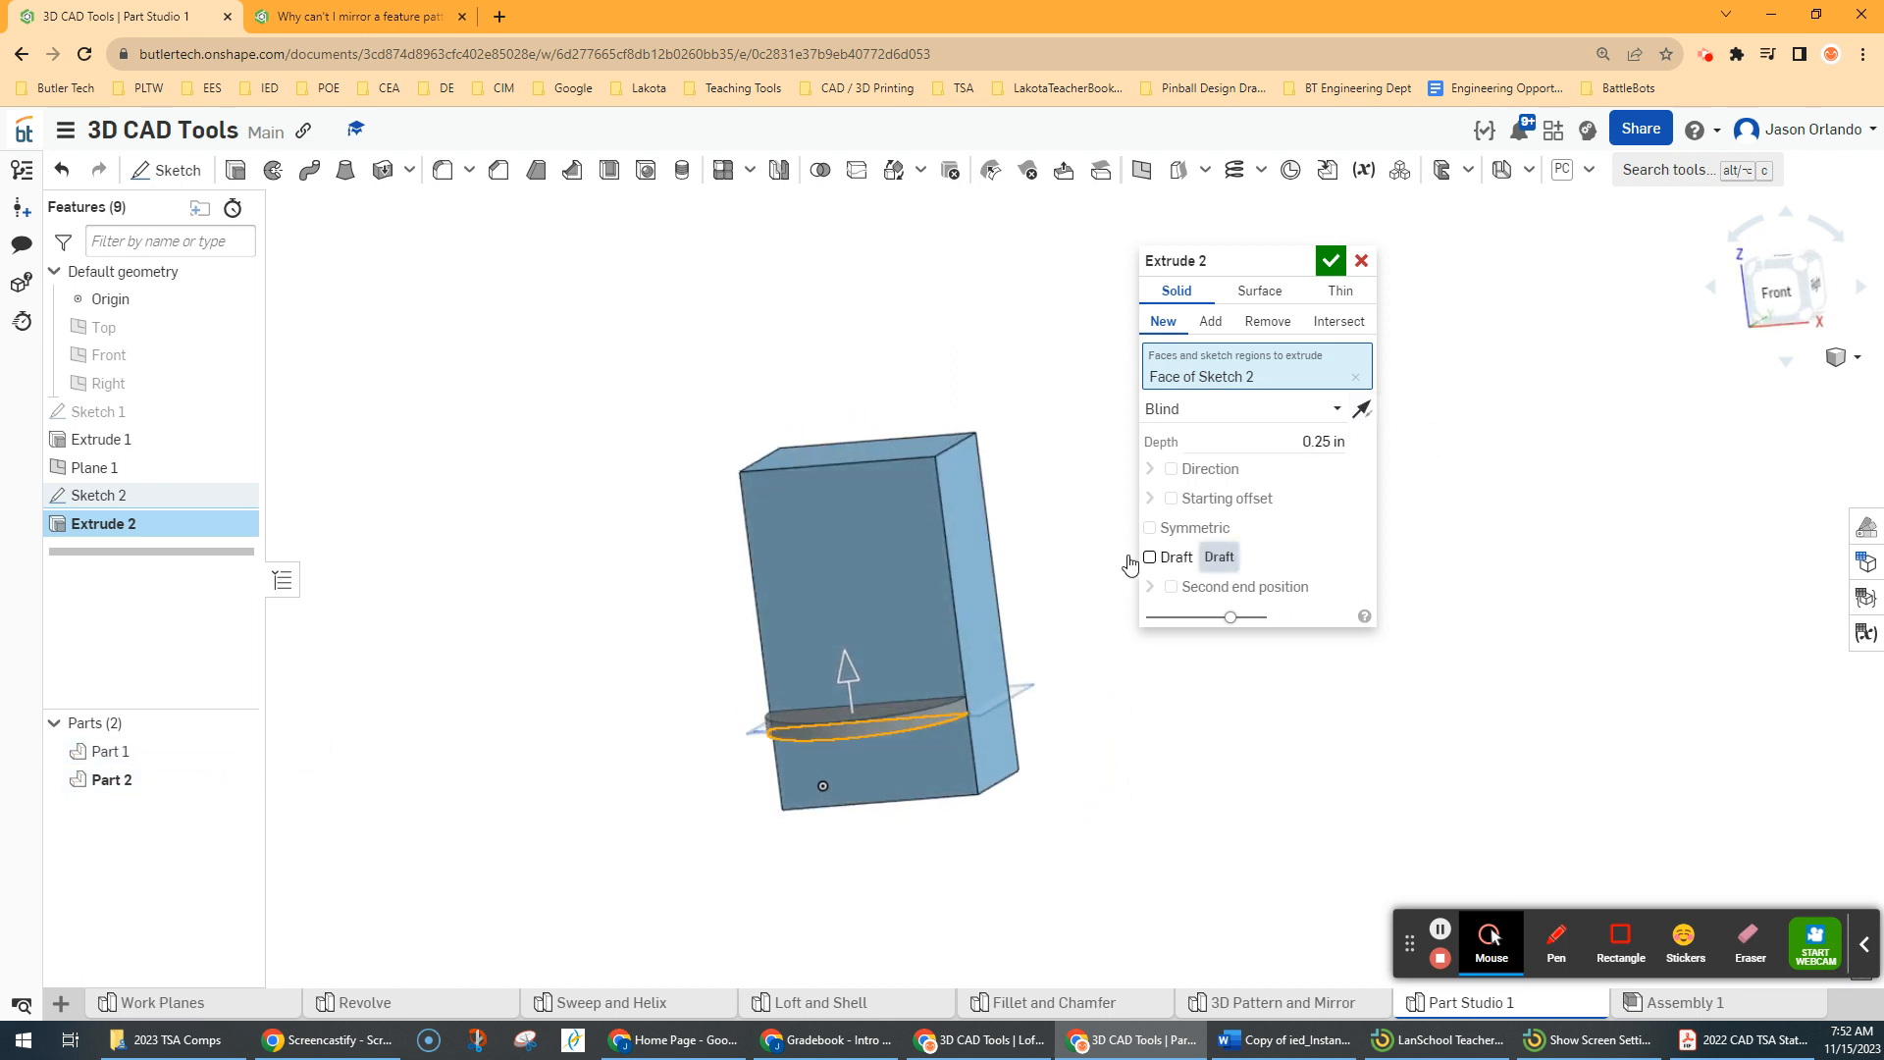
left_click(1331, 261)
right_click_drag(1021, 373, 1002, 399)
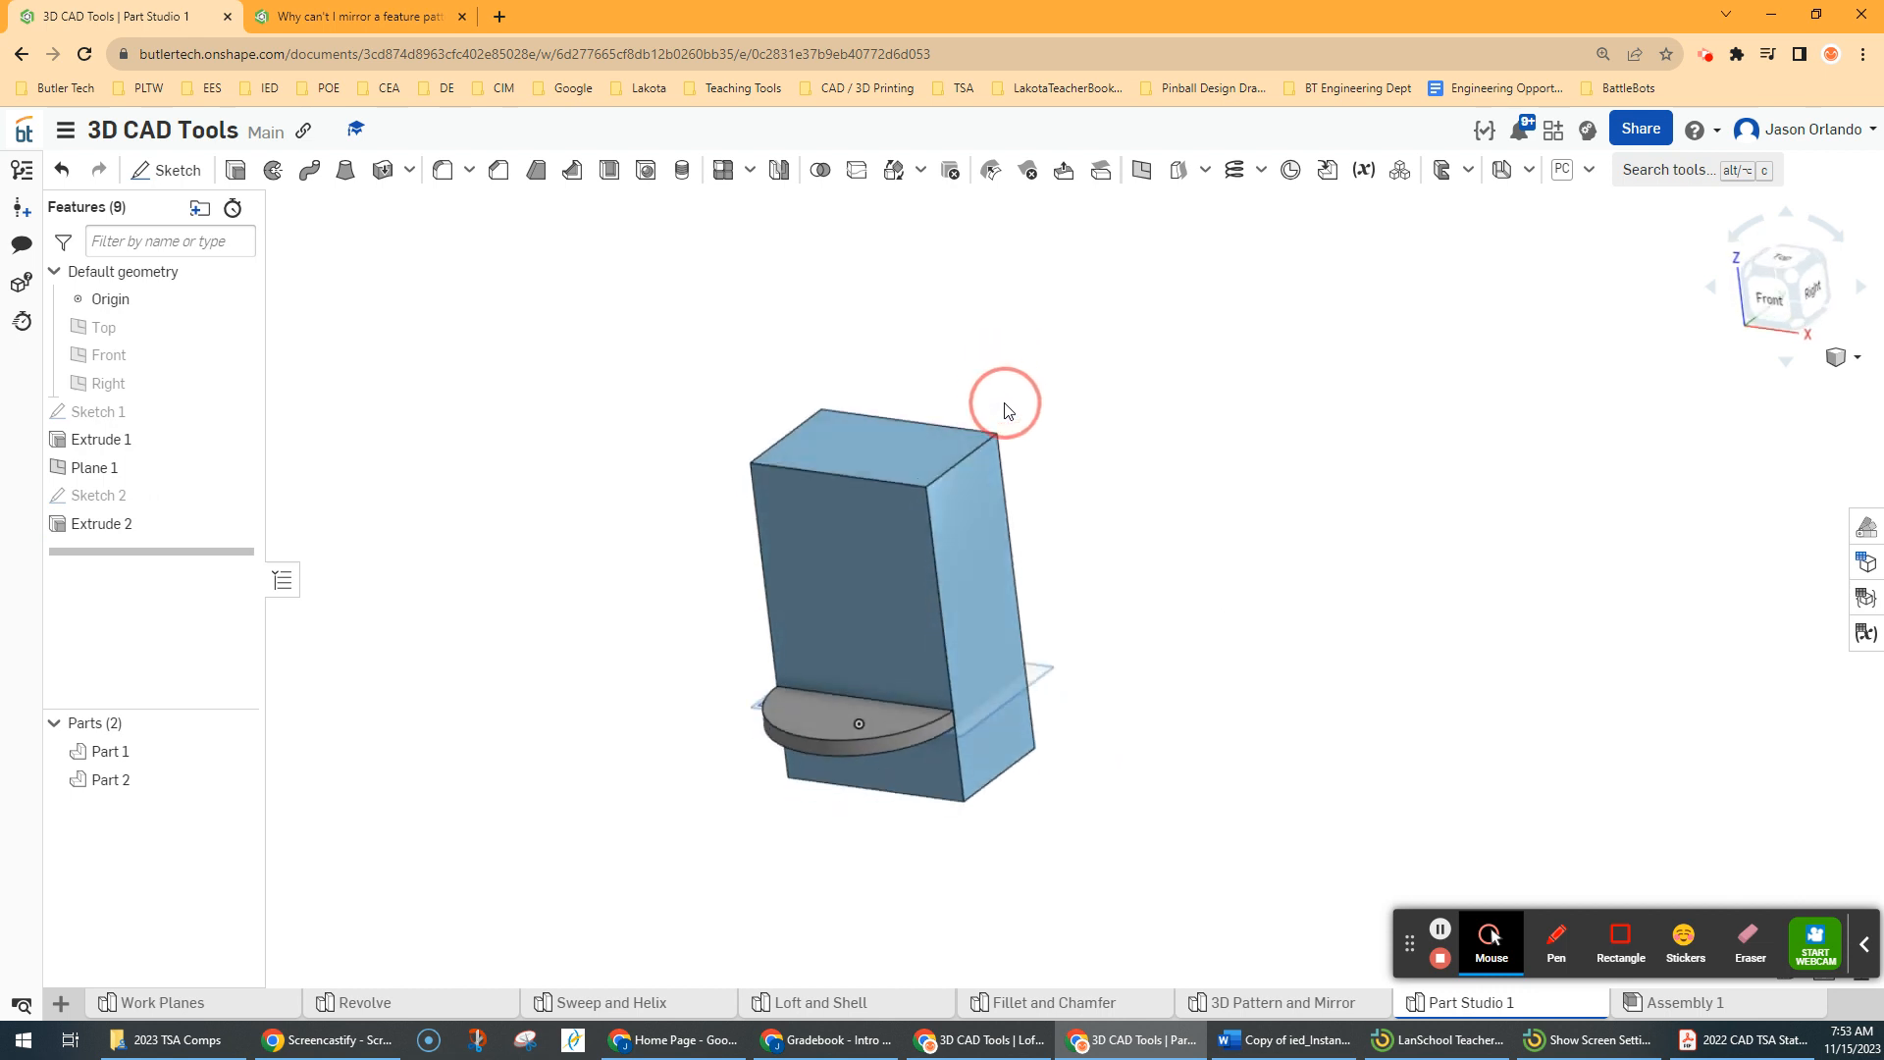
Edit the balcony extrude to use Add, with the block as its merge scope
double_click(142, 530)
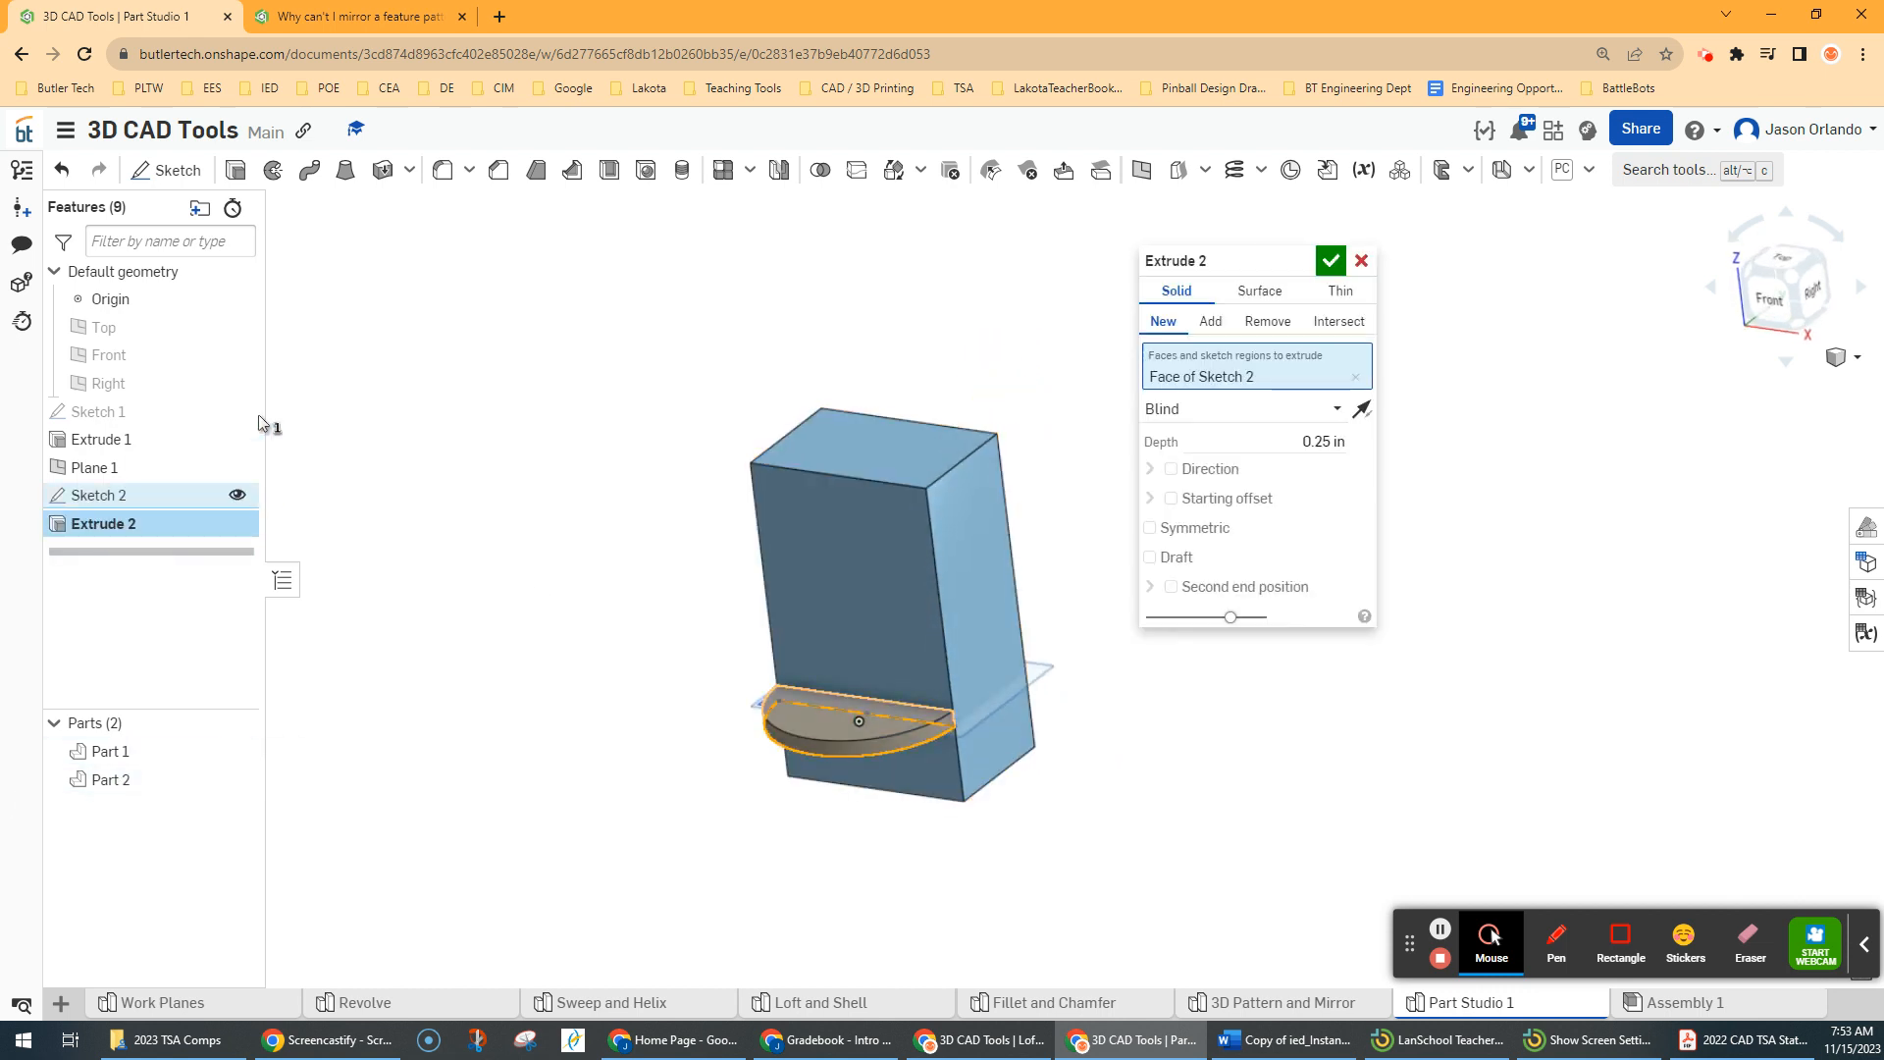
left_click(1199, 328)
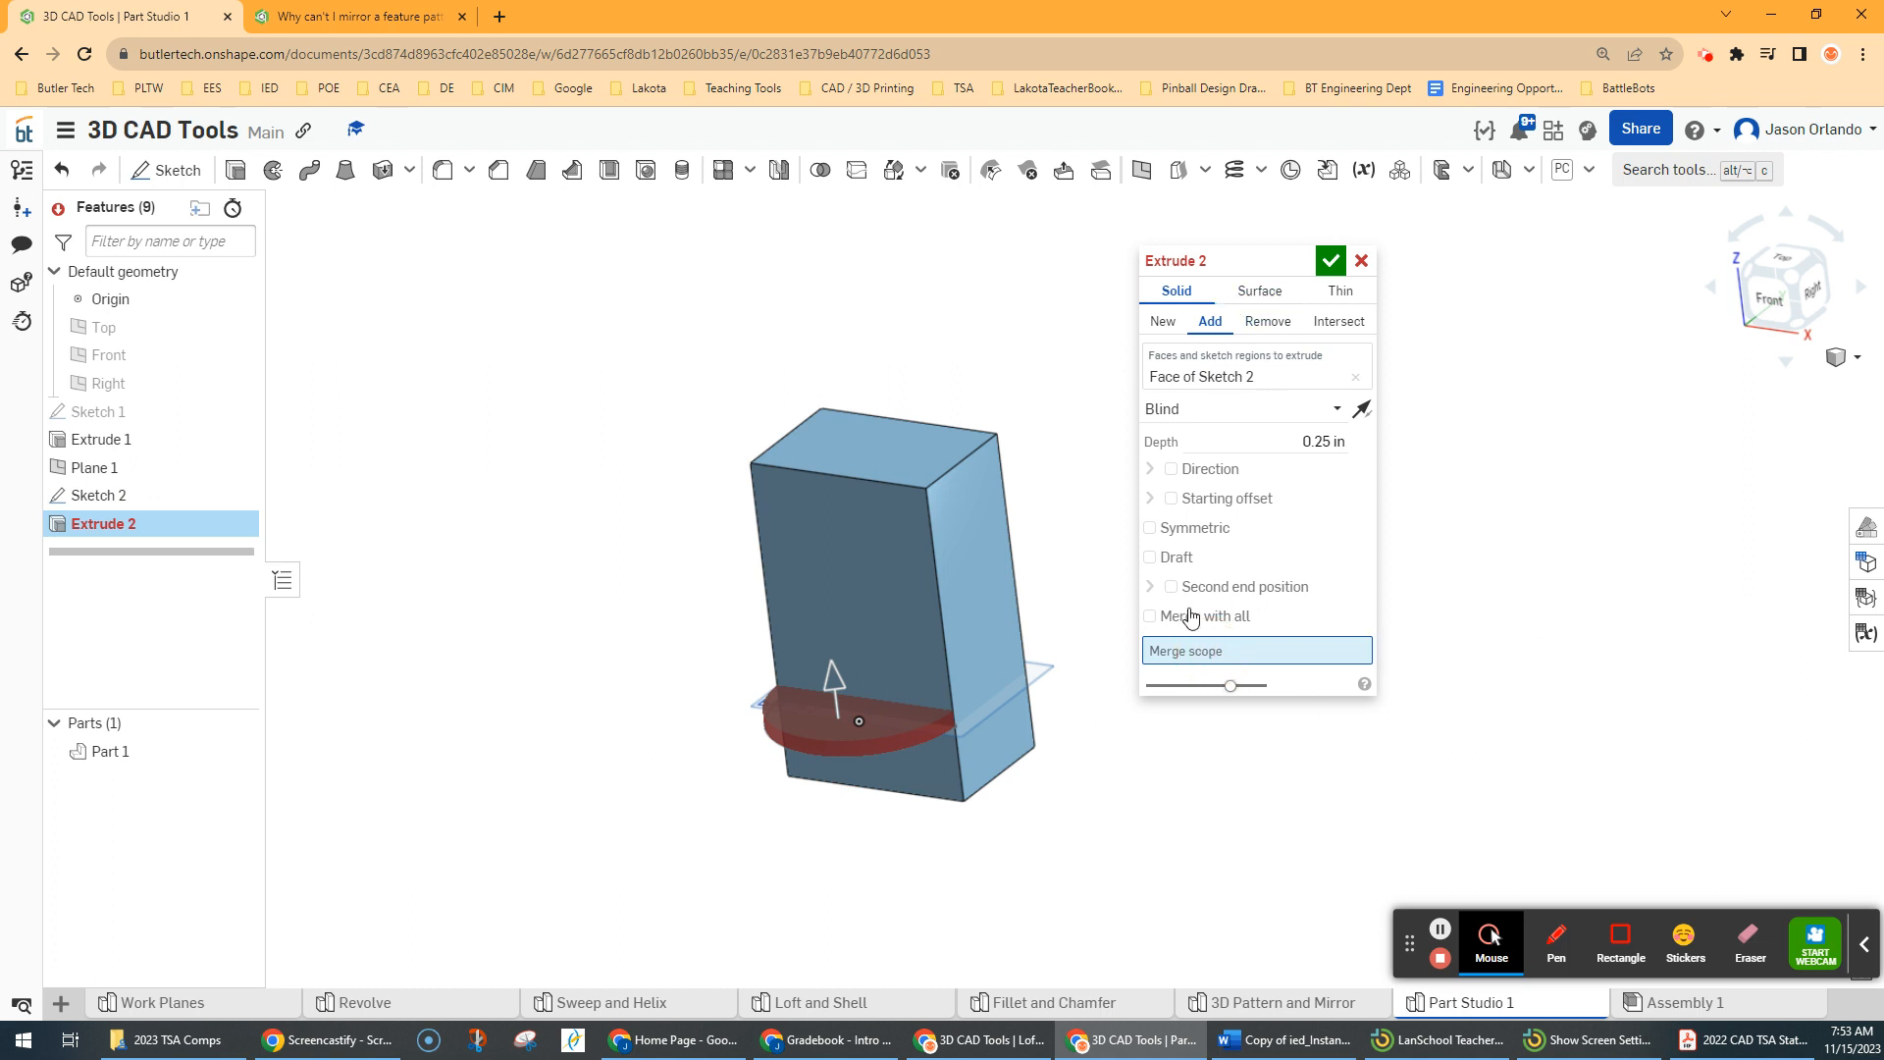
left_click(838, 576)
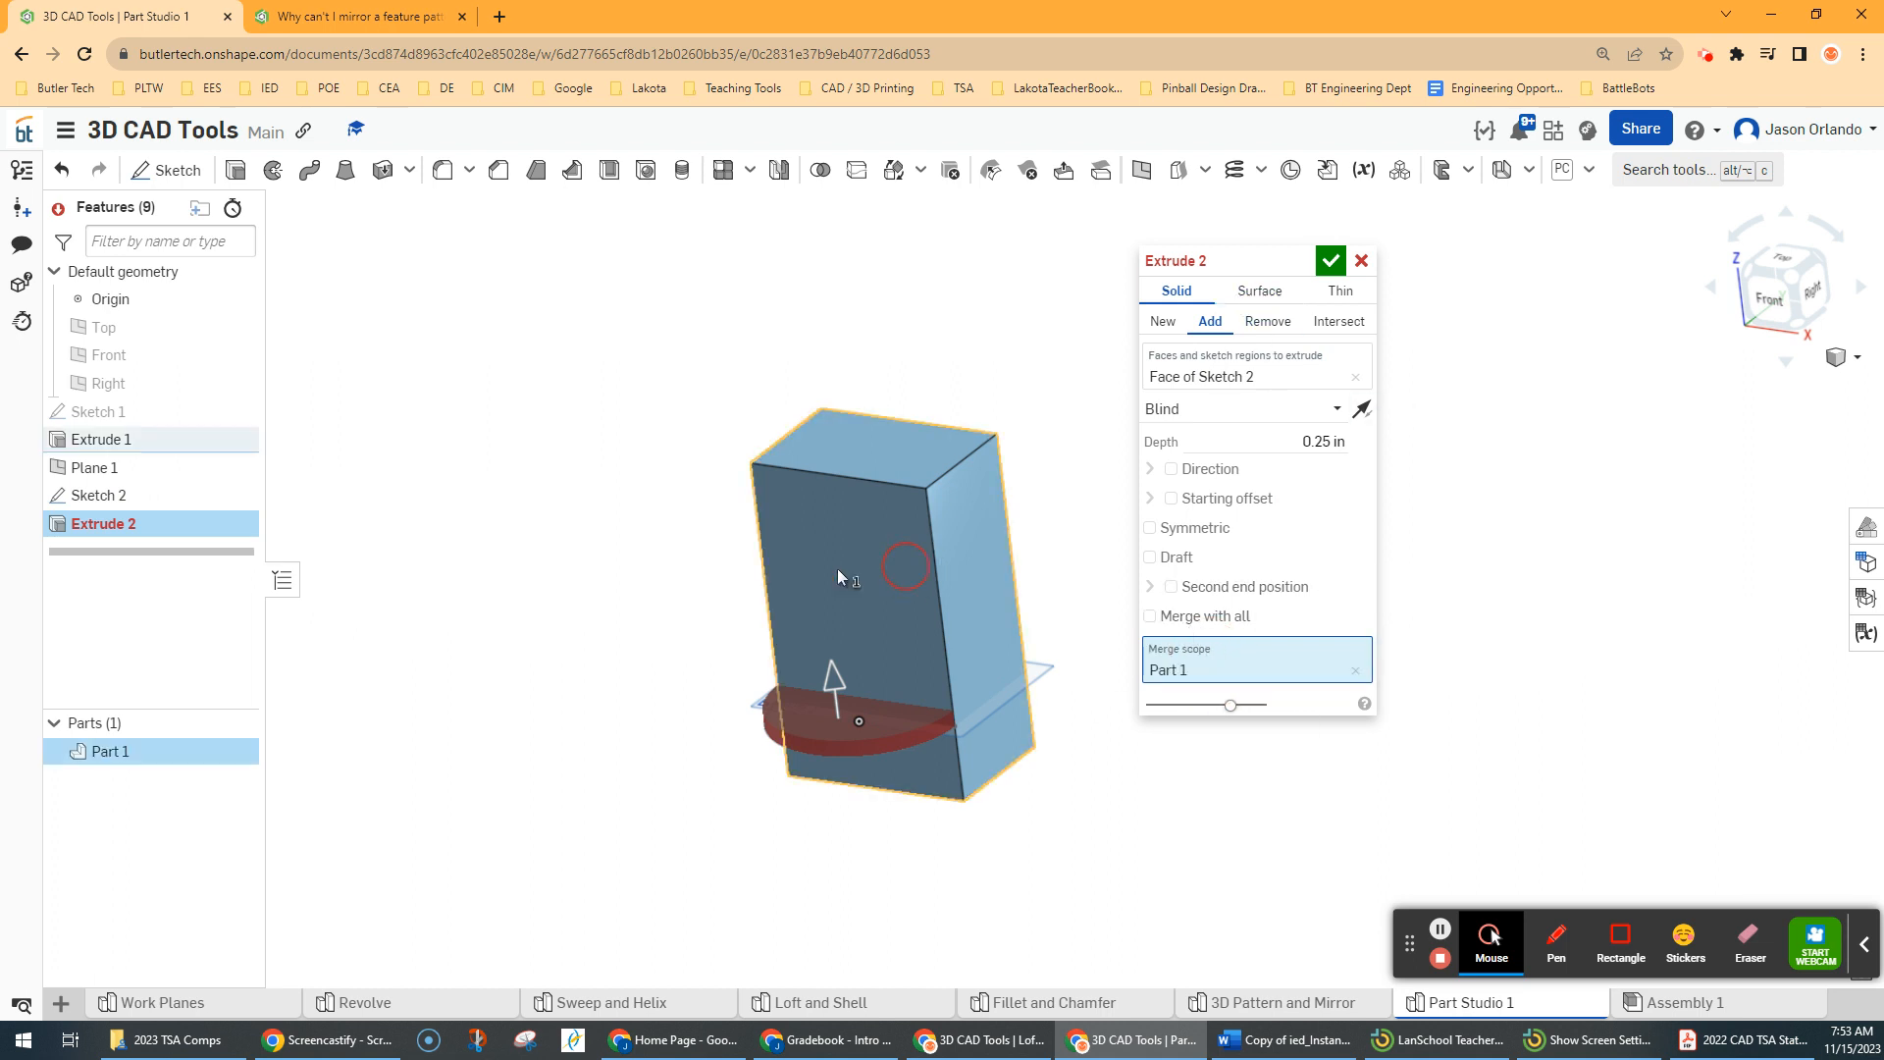
left_click(1330, 260)
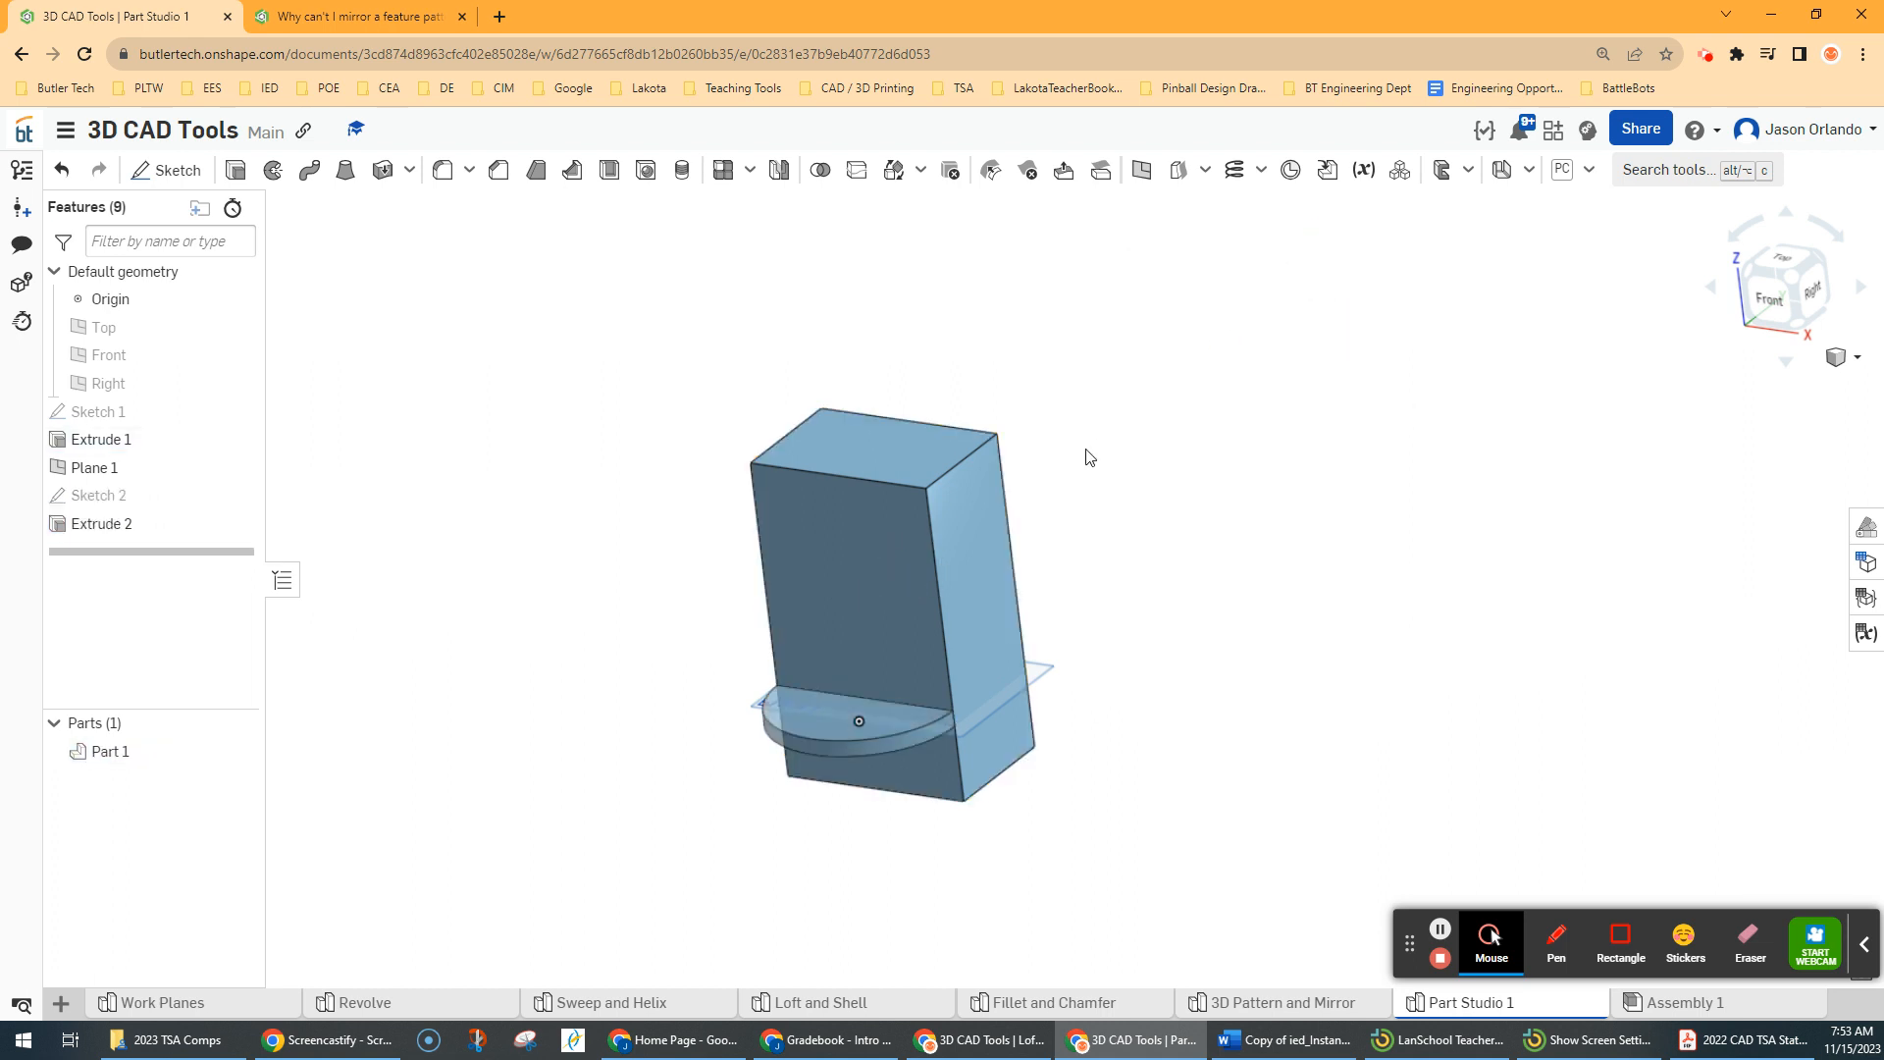
left_click(1440, 931)
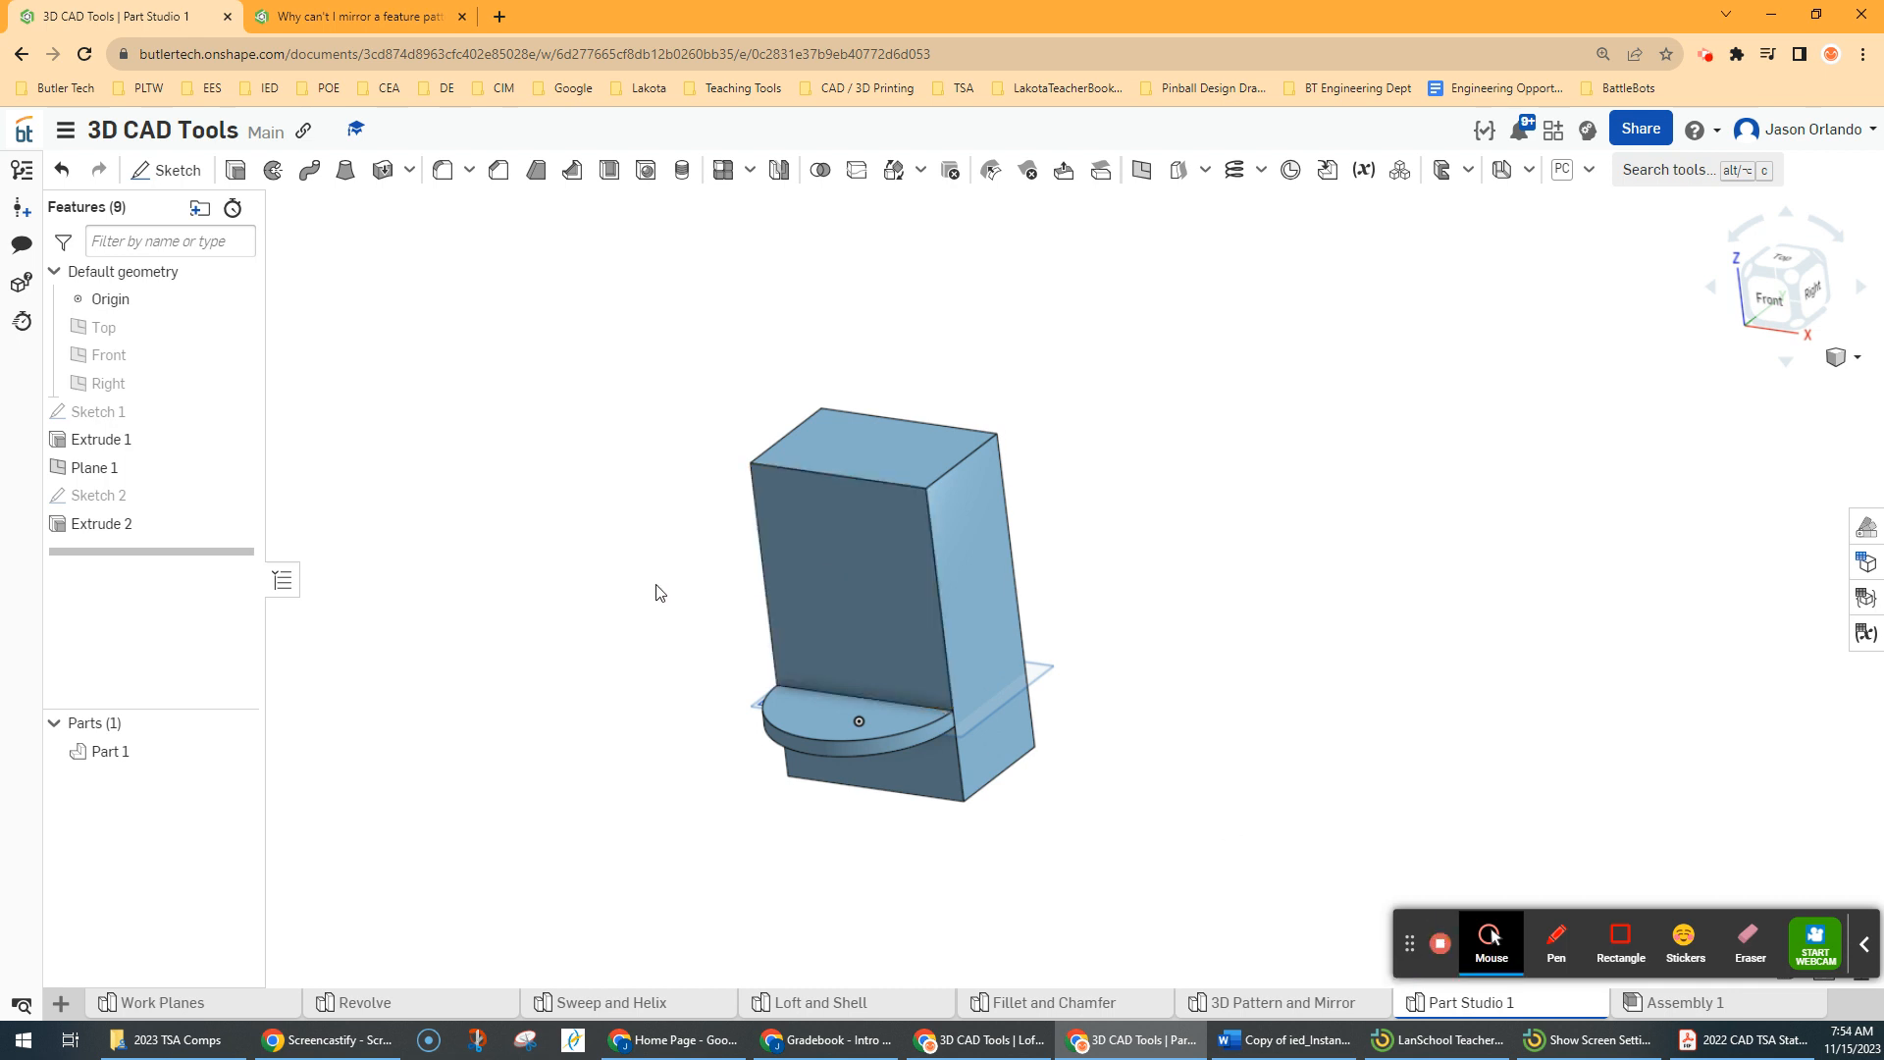
Sketch an upright rectangle about 0.32 by 0.77 in on the block's front face, below the balcony near the left edge
scroll(657, 592, "up", 1)
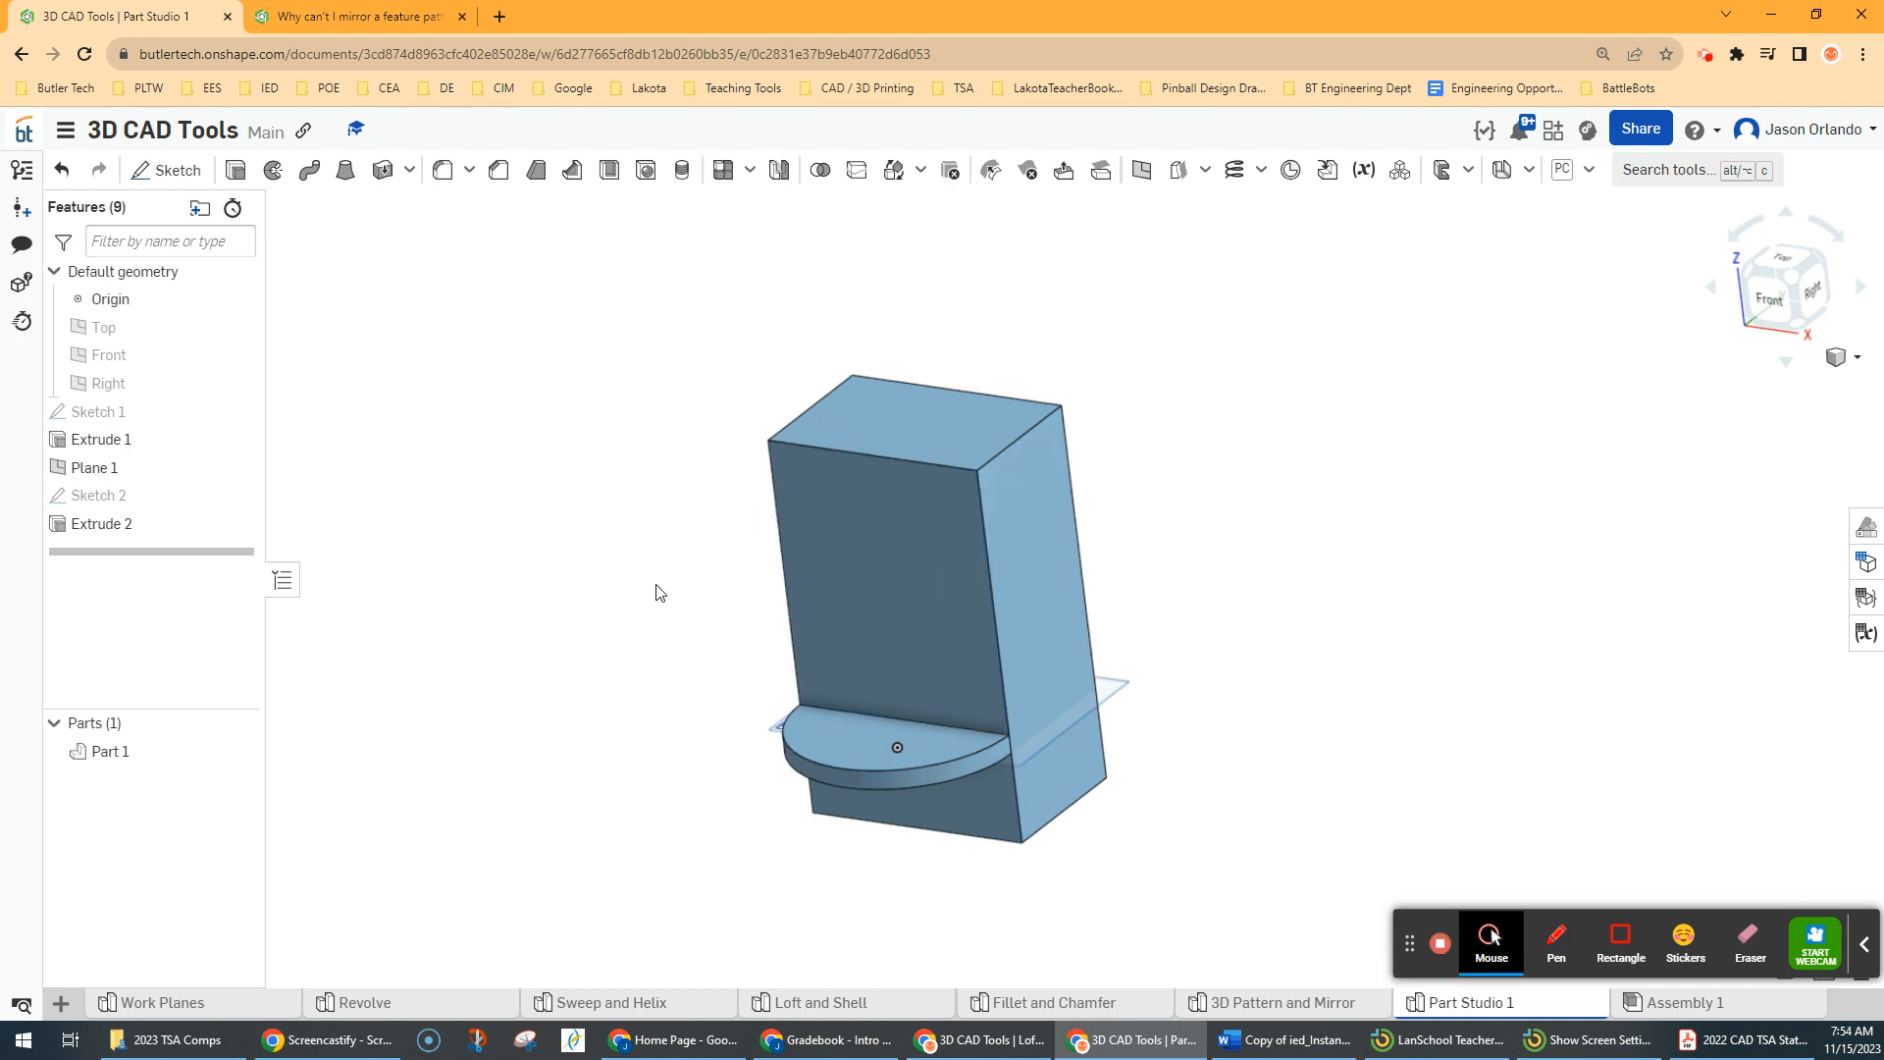
key("n")
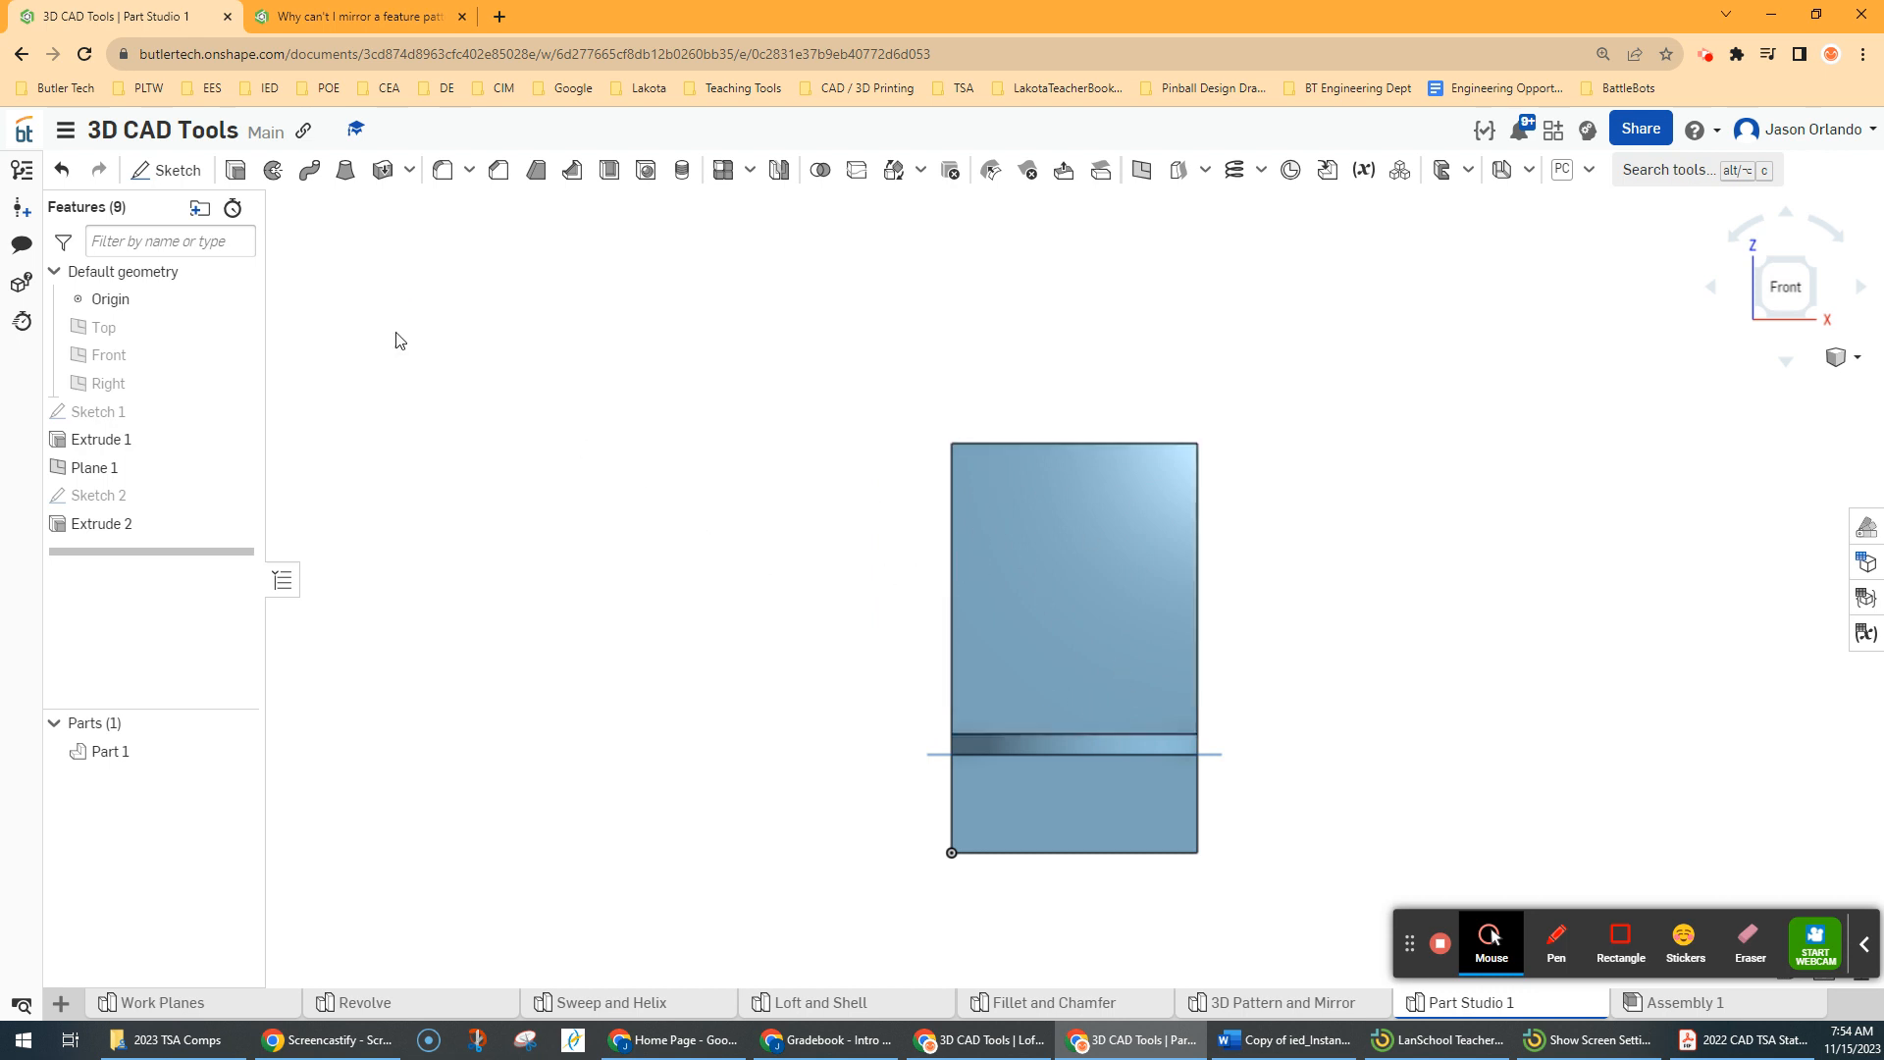
left_click(172, 171)
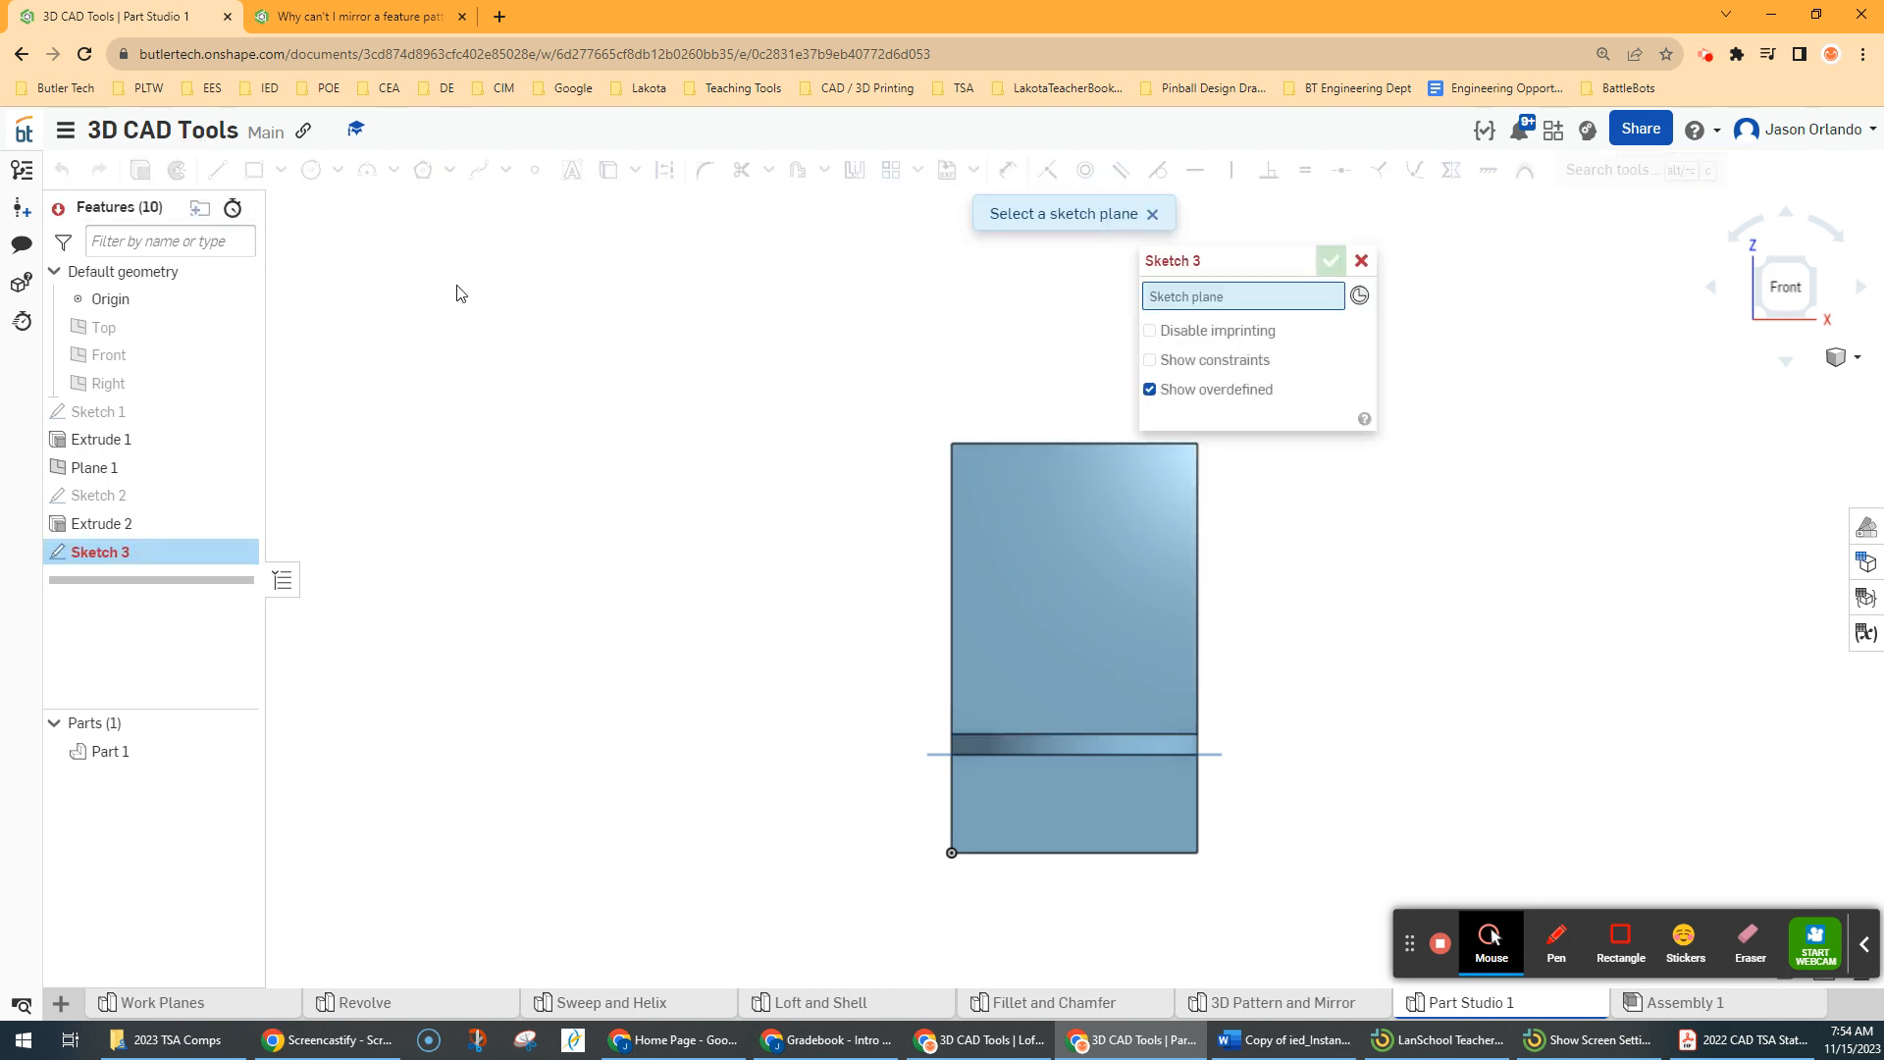
left_click(1056, 808)
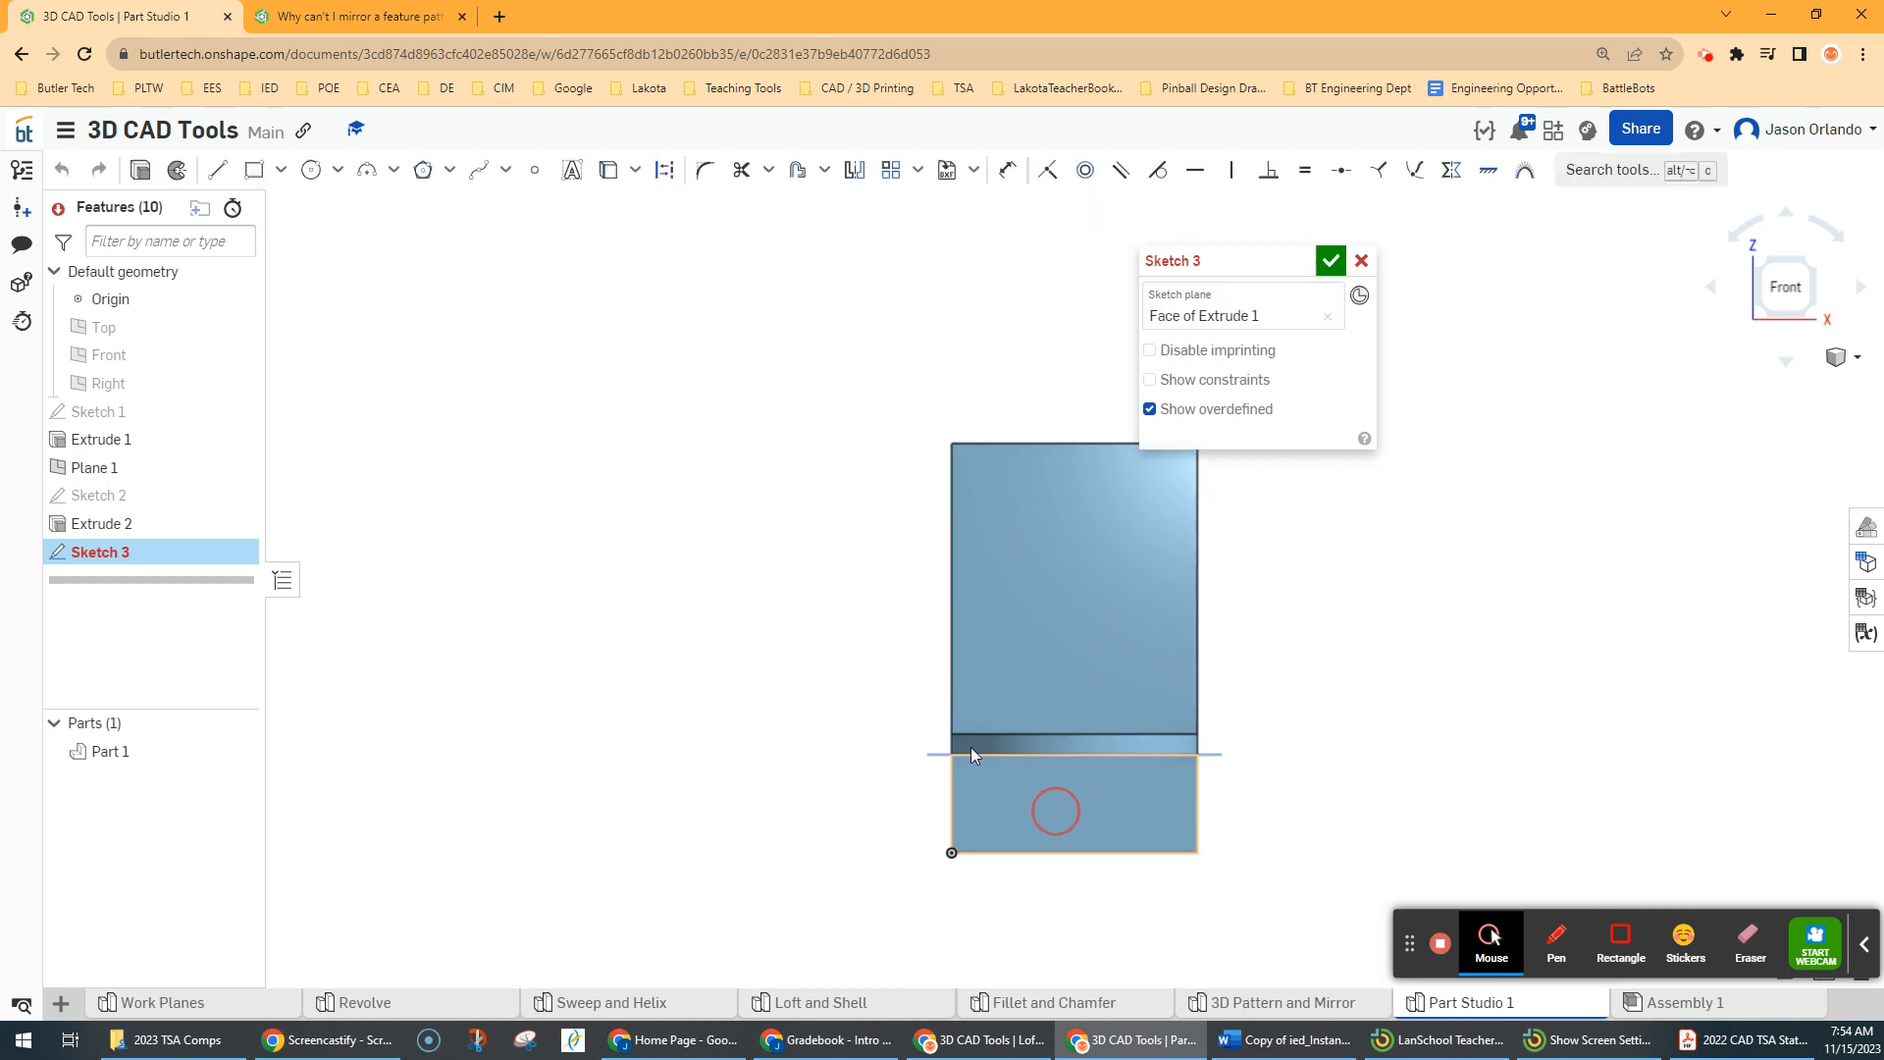
left_click(254, 169)
scroll(998, 791, "up", 5)
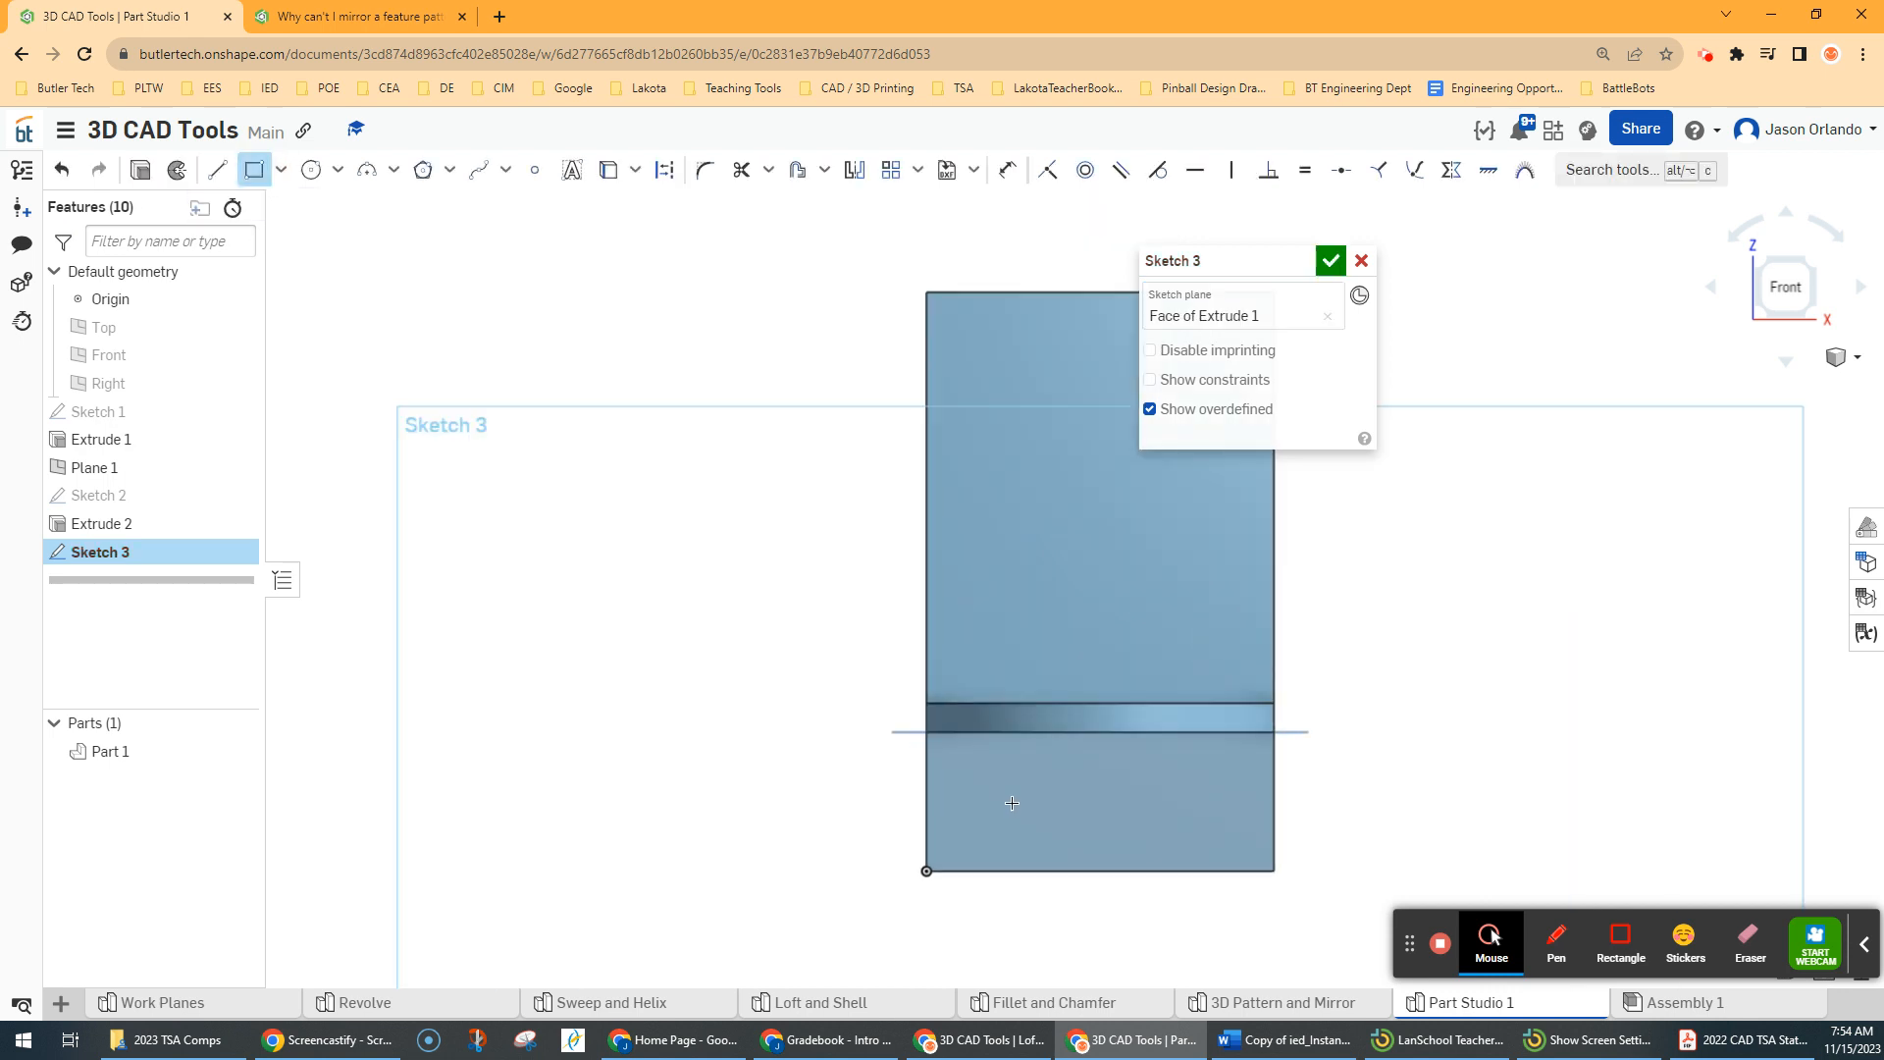
left_click(946, 739)
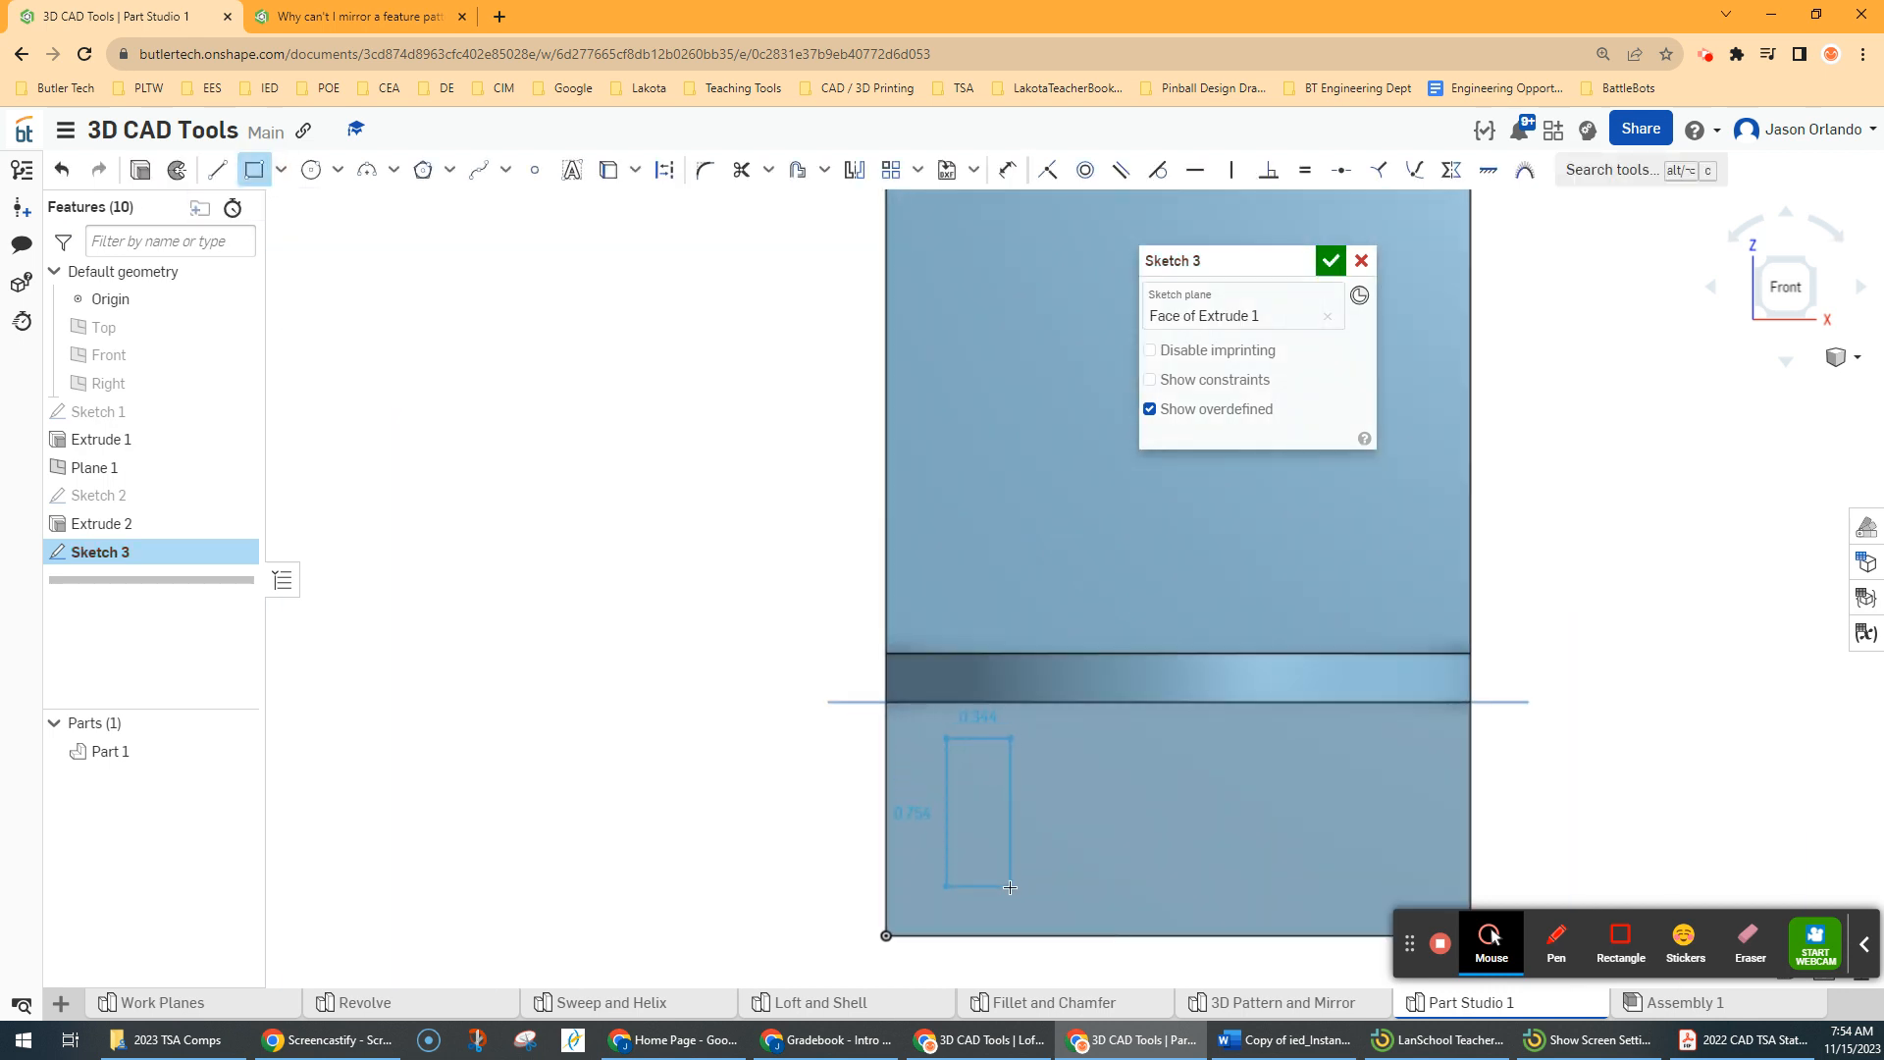
left_click(1011, 889)
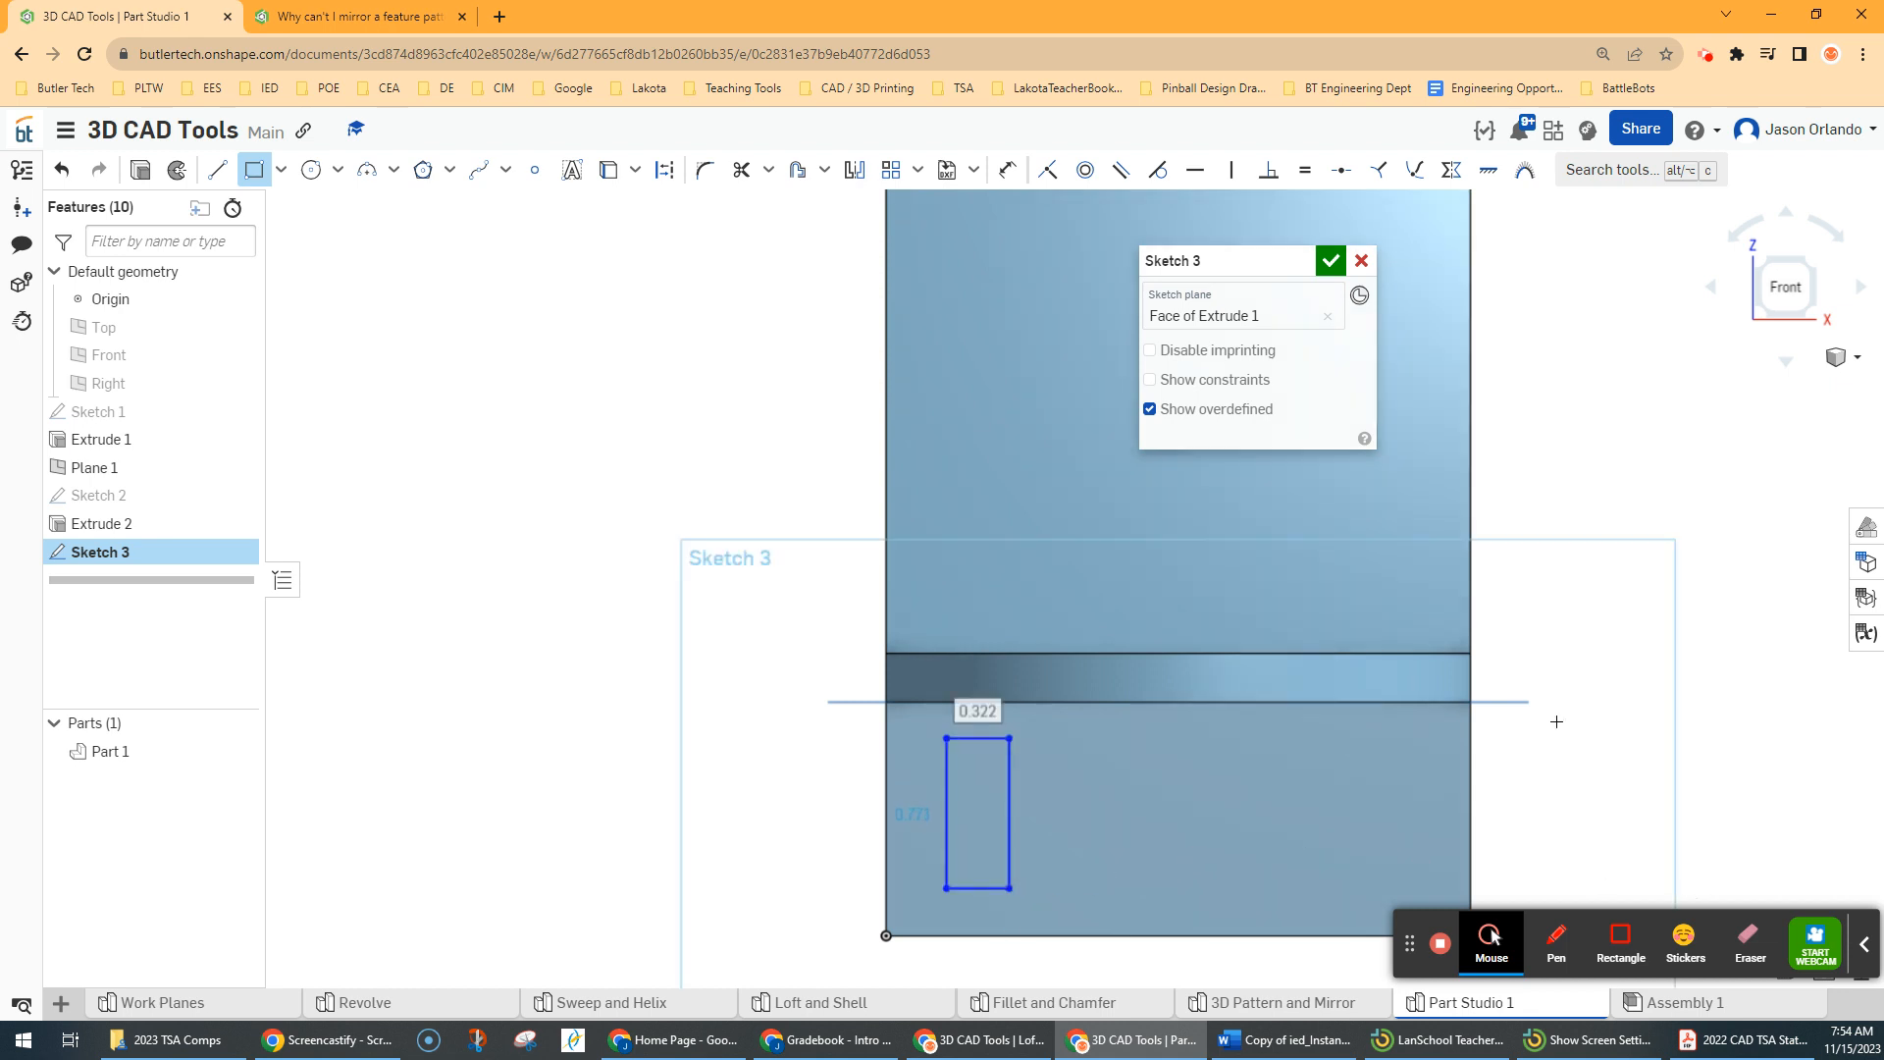
left_click(1330, 260)
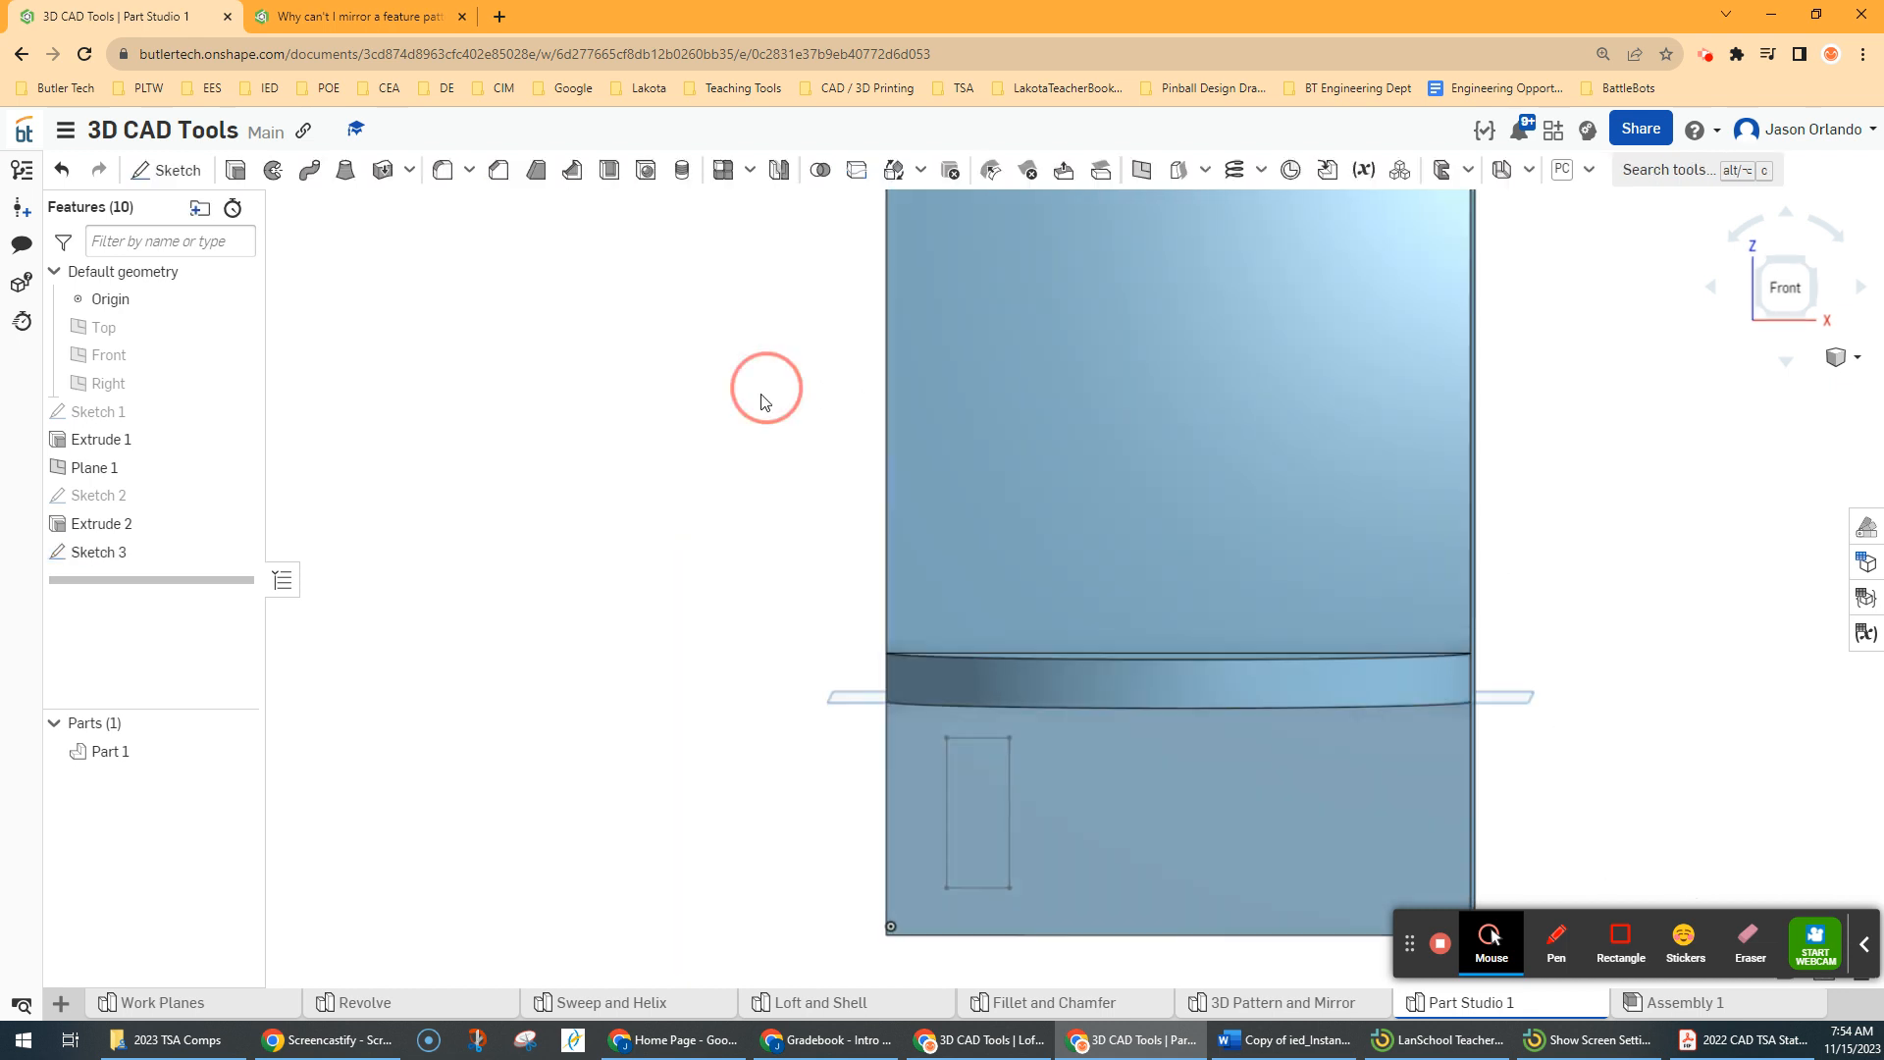
right_click_drag(765, 400, 646, 406)
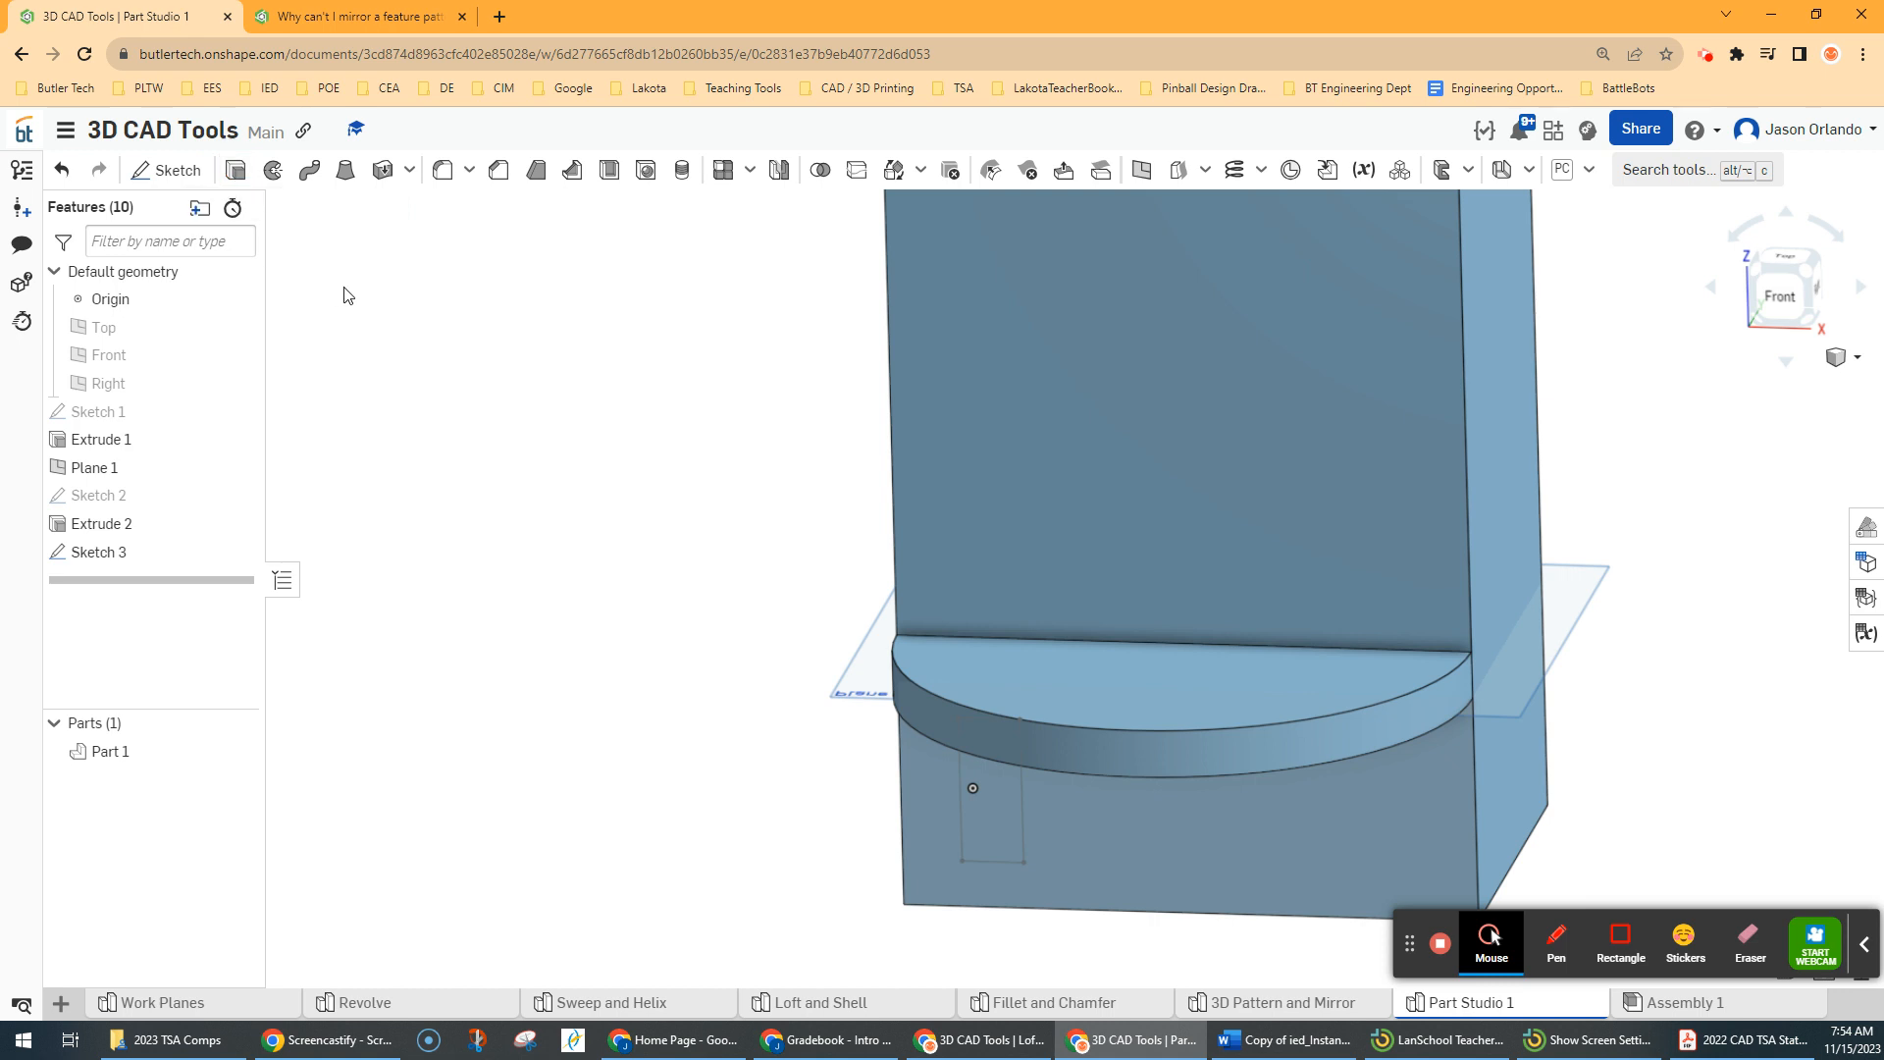
key("shift+e")
left_click(1241, 324)
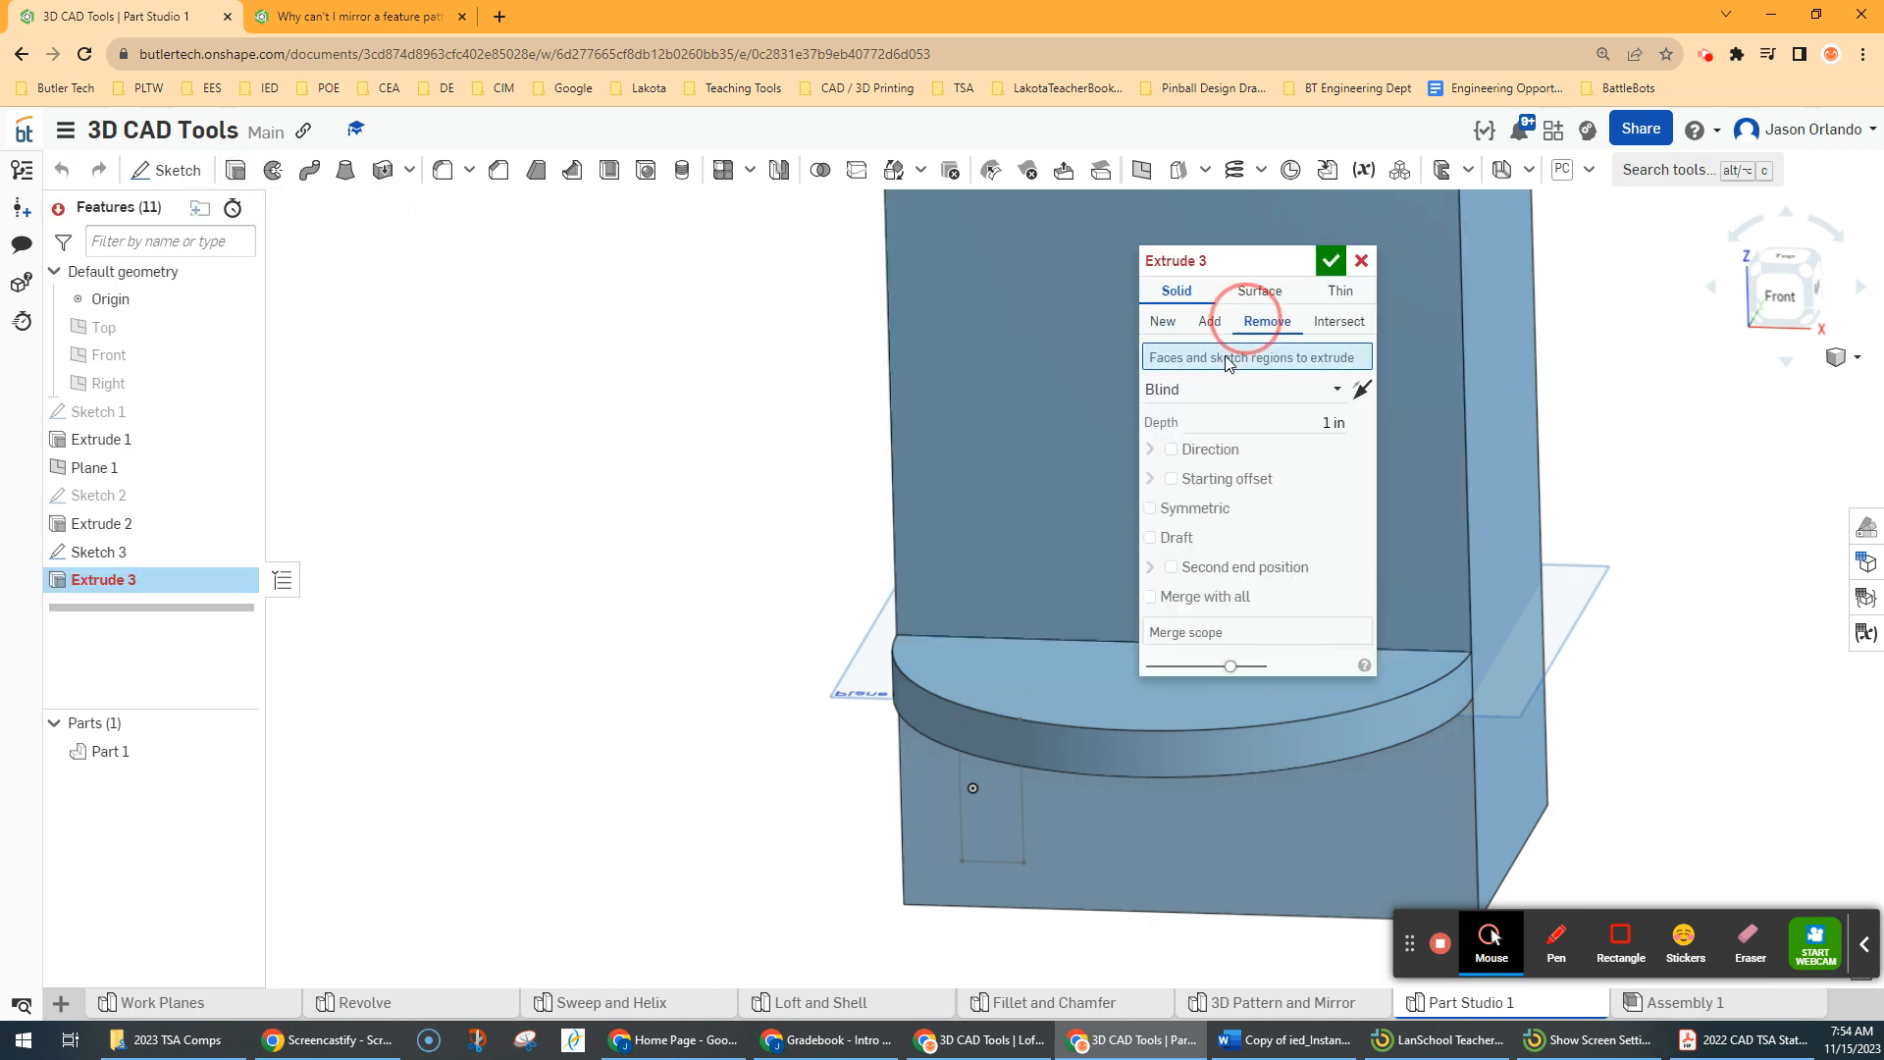
scroll(979, 836, "up", 2)
left_click(986, 822)
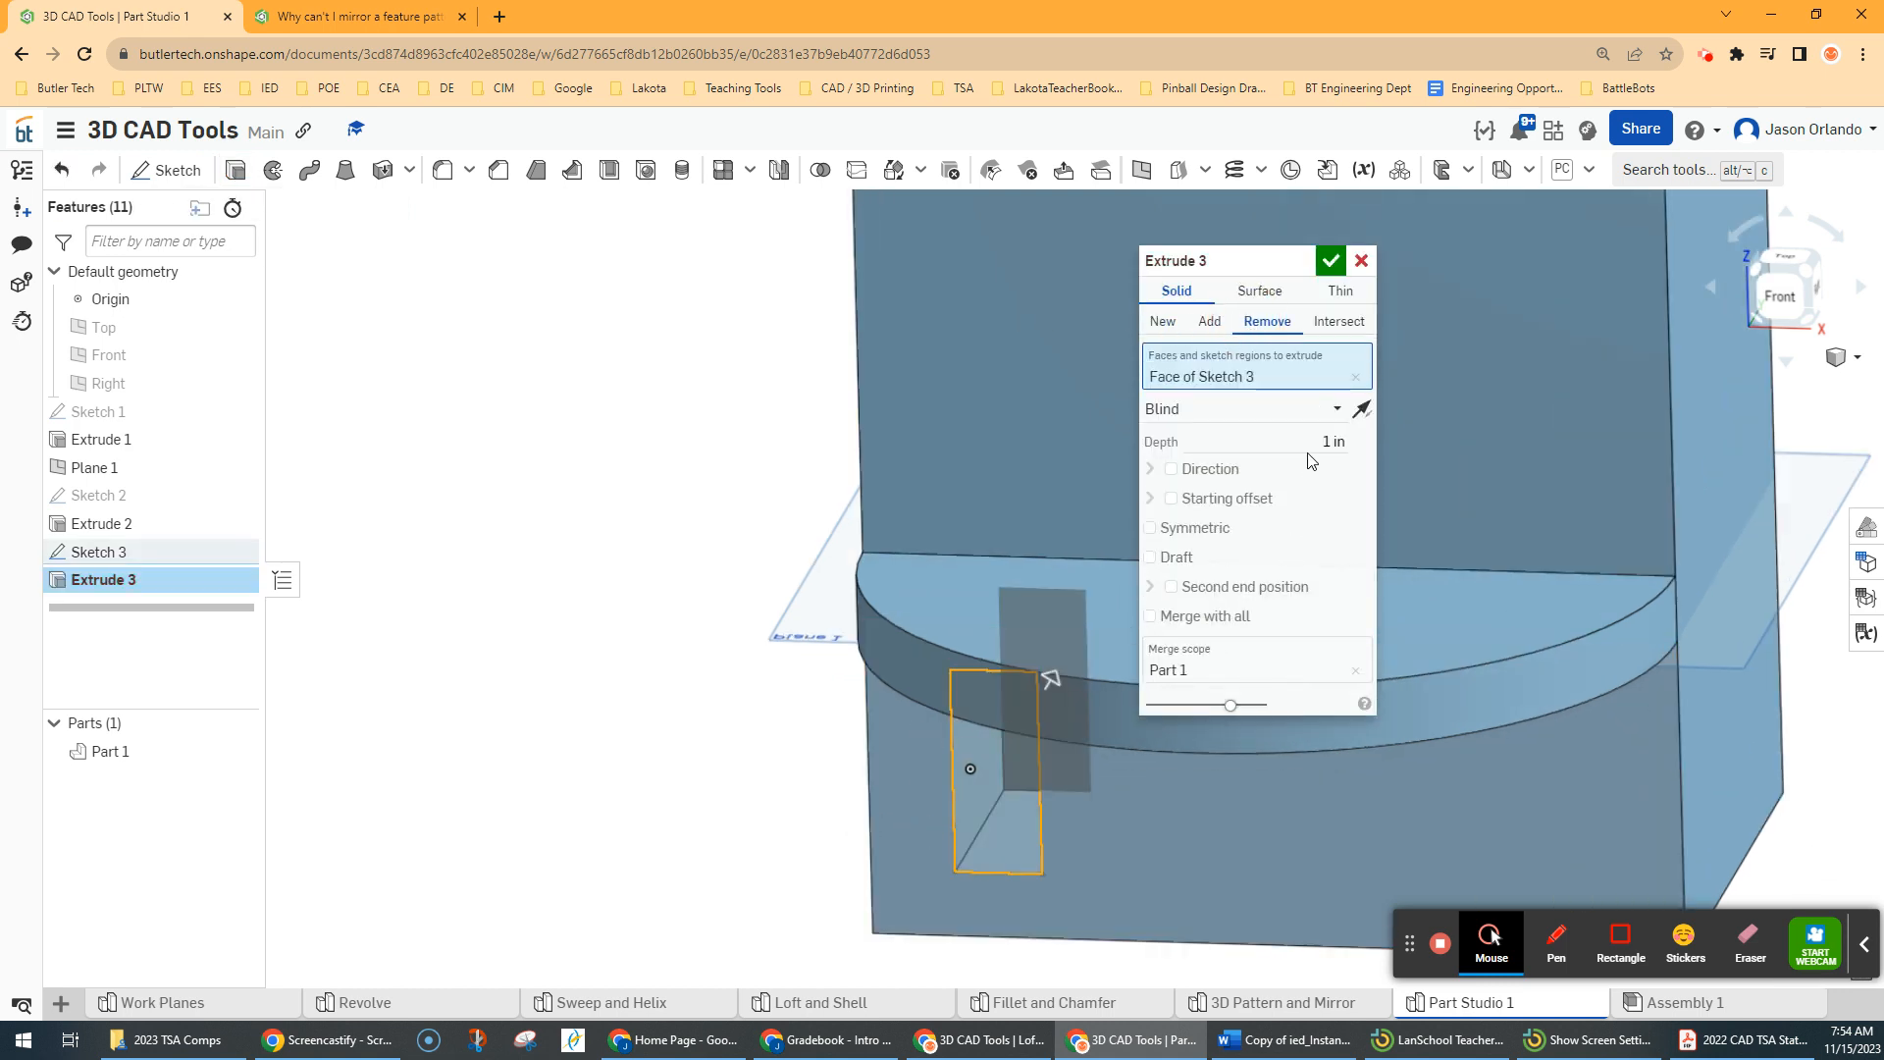
left_click(1309, 443)
left_click(1354, 260)
Cut the rectangle into the block's front face as a shallow window recess with a Remove extrude
left_click(236, 172)
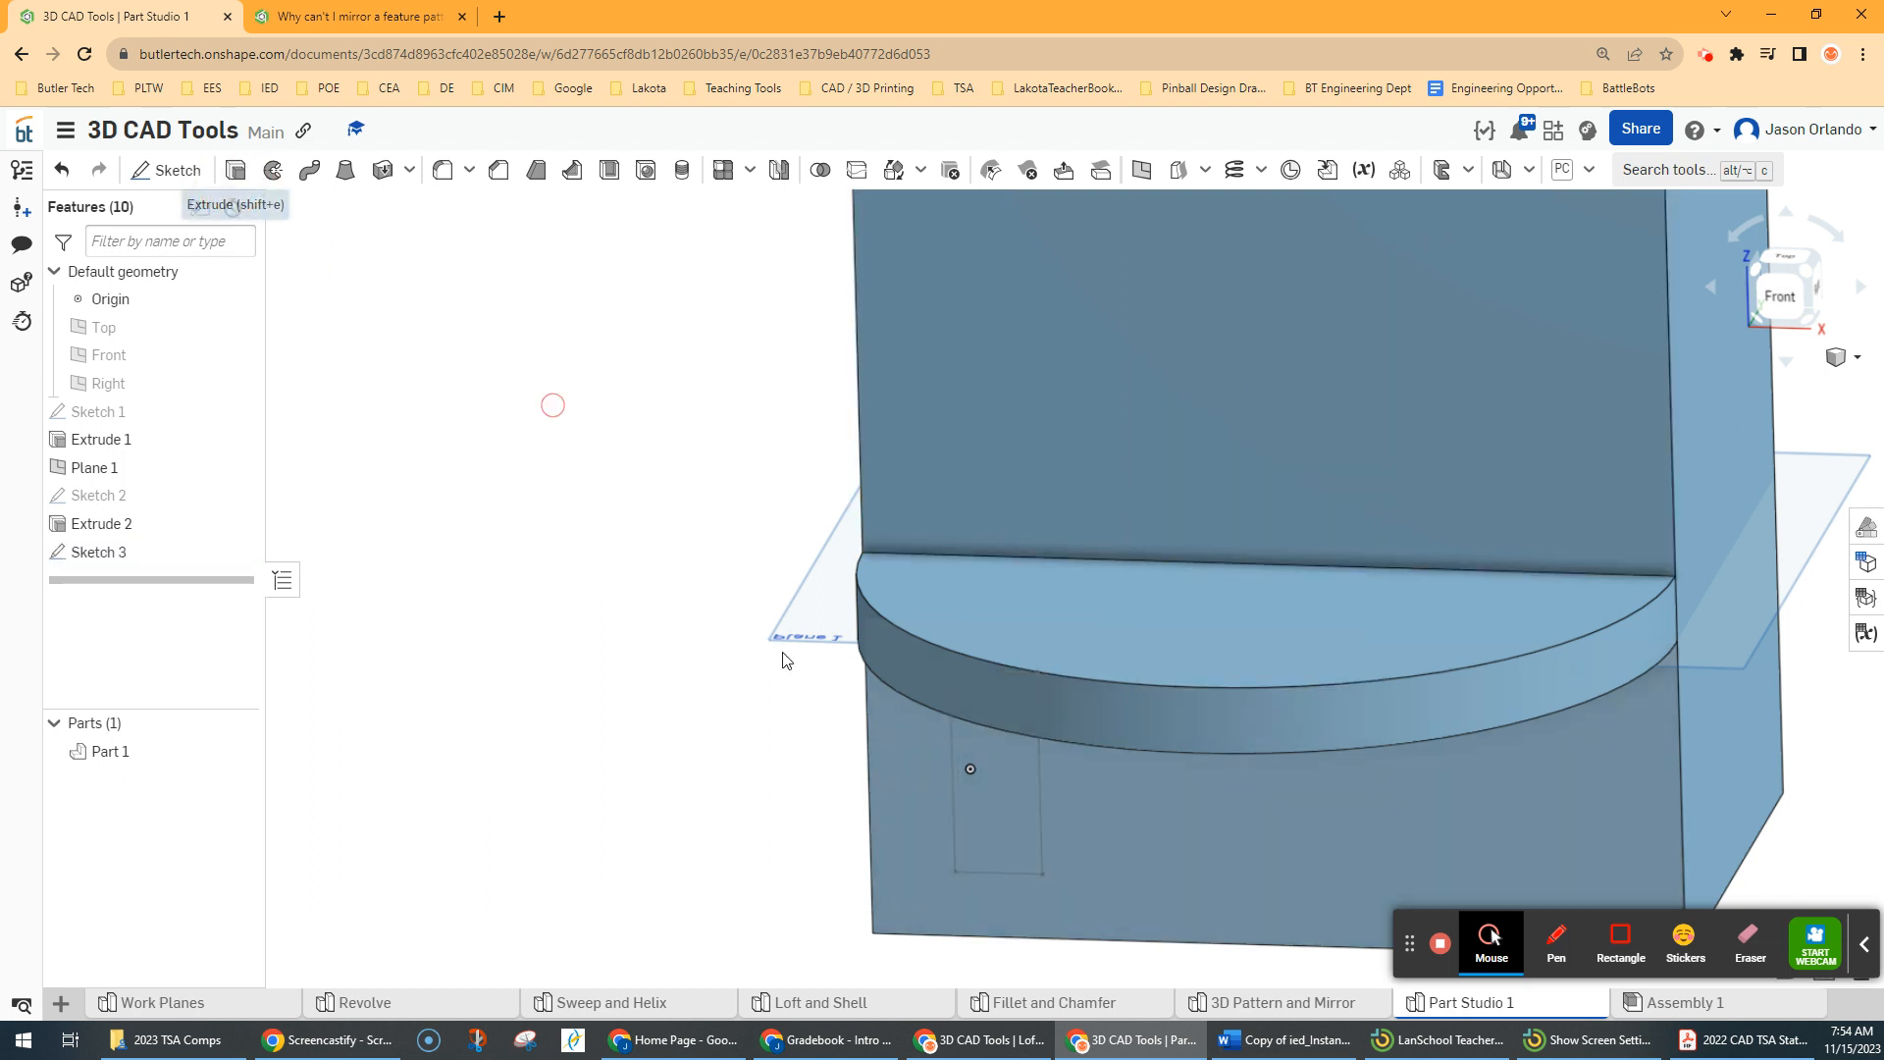
left_click(993, 834)
left_click(1267, 321)
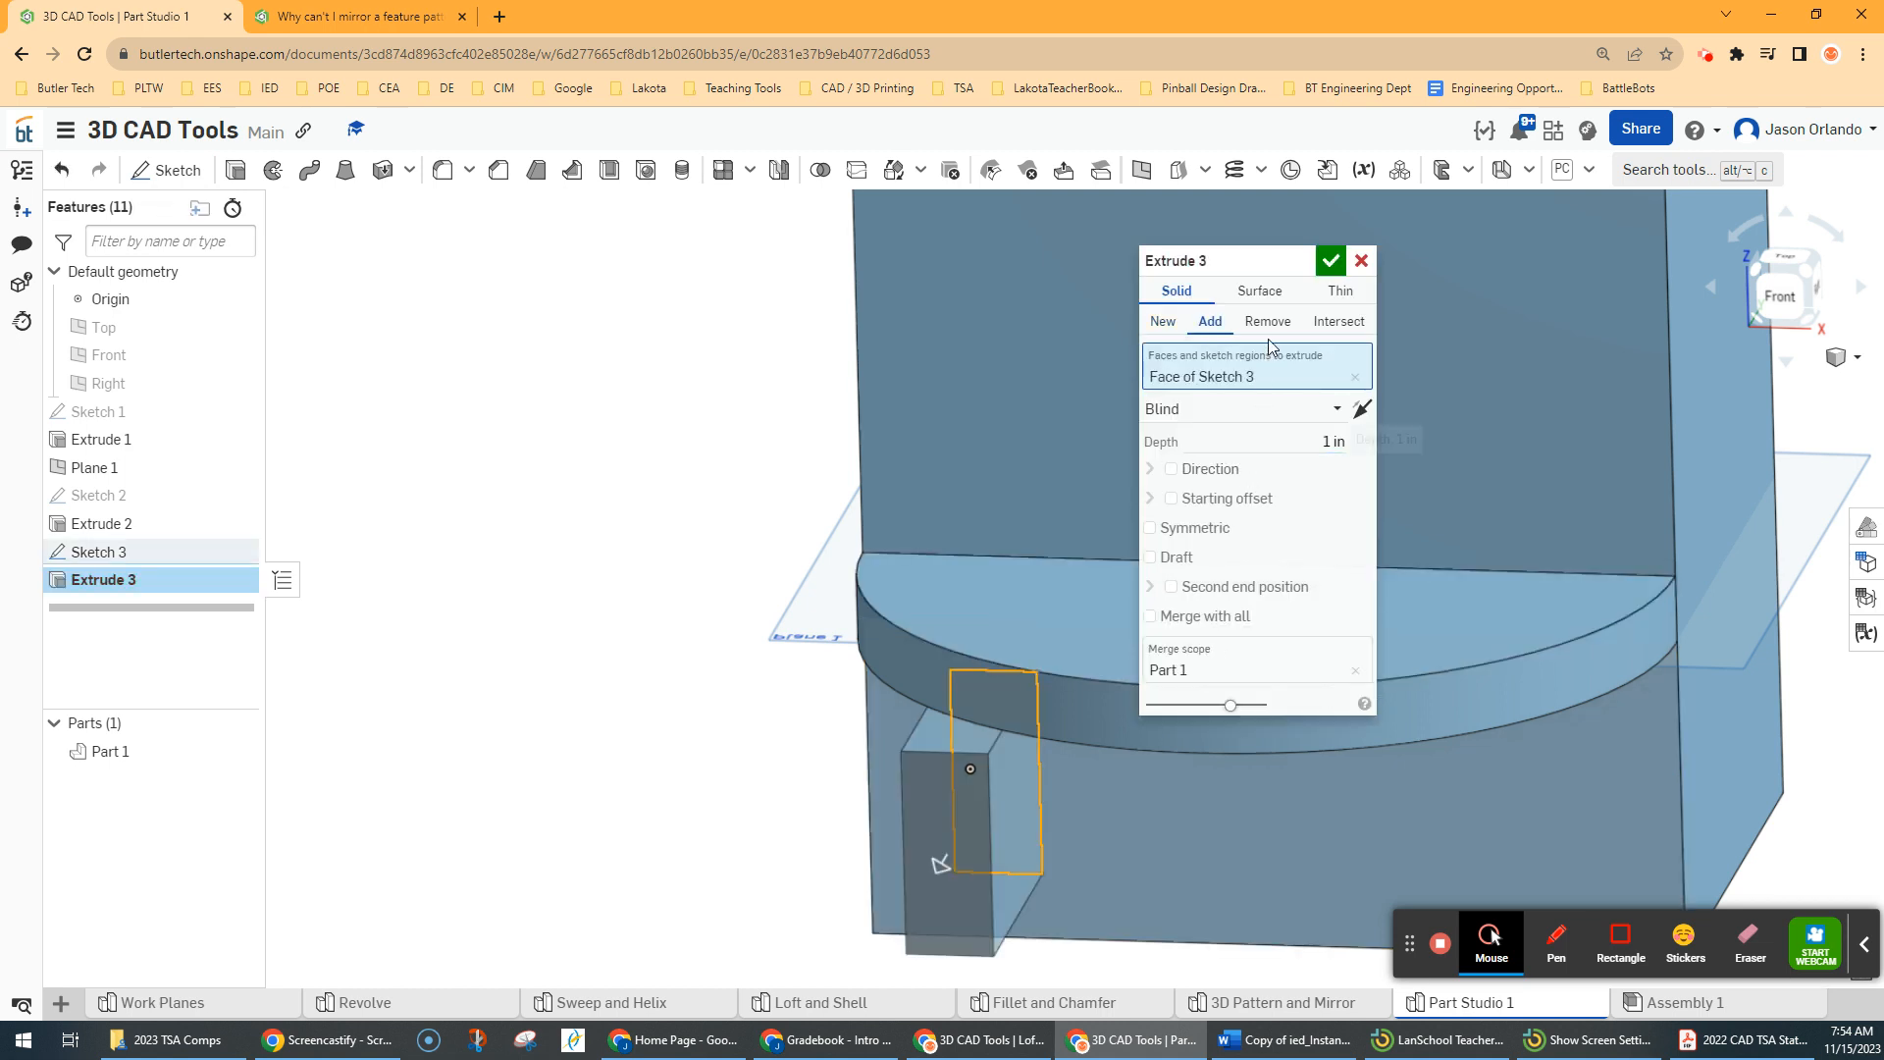
left_click(1280, 439)
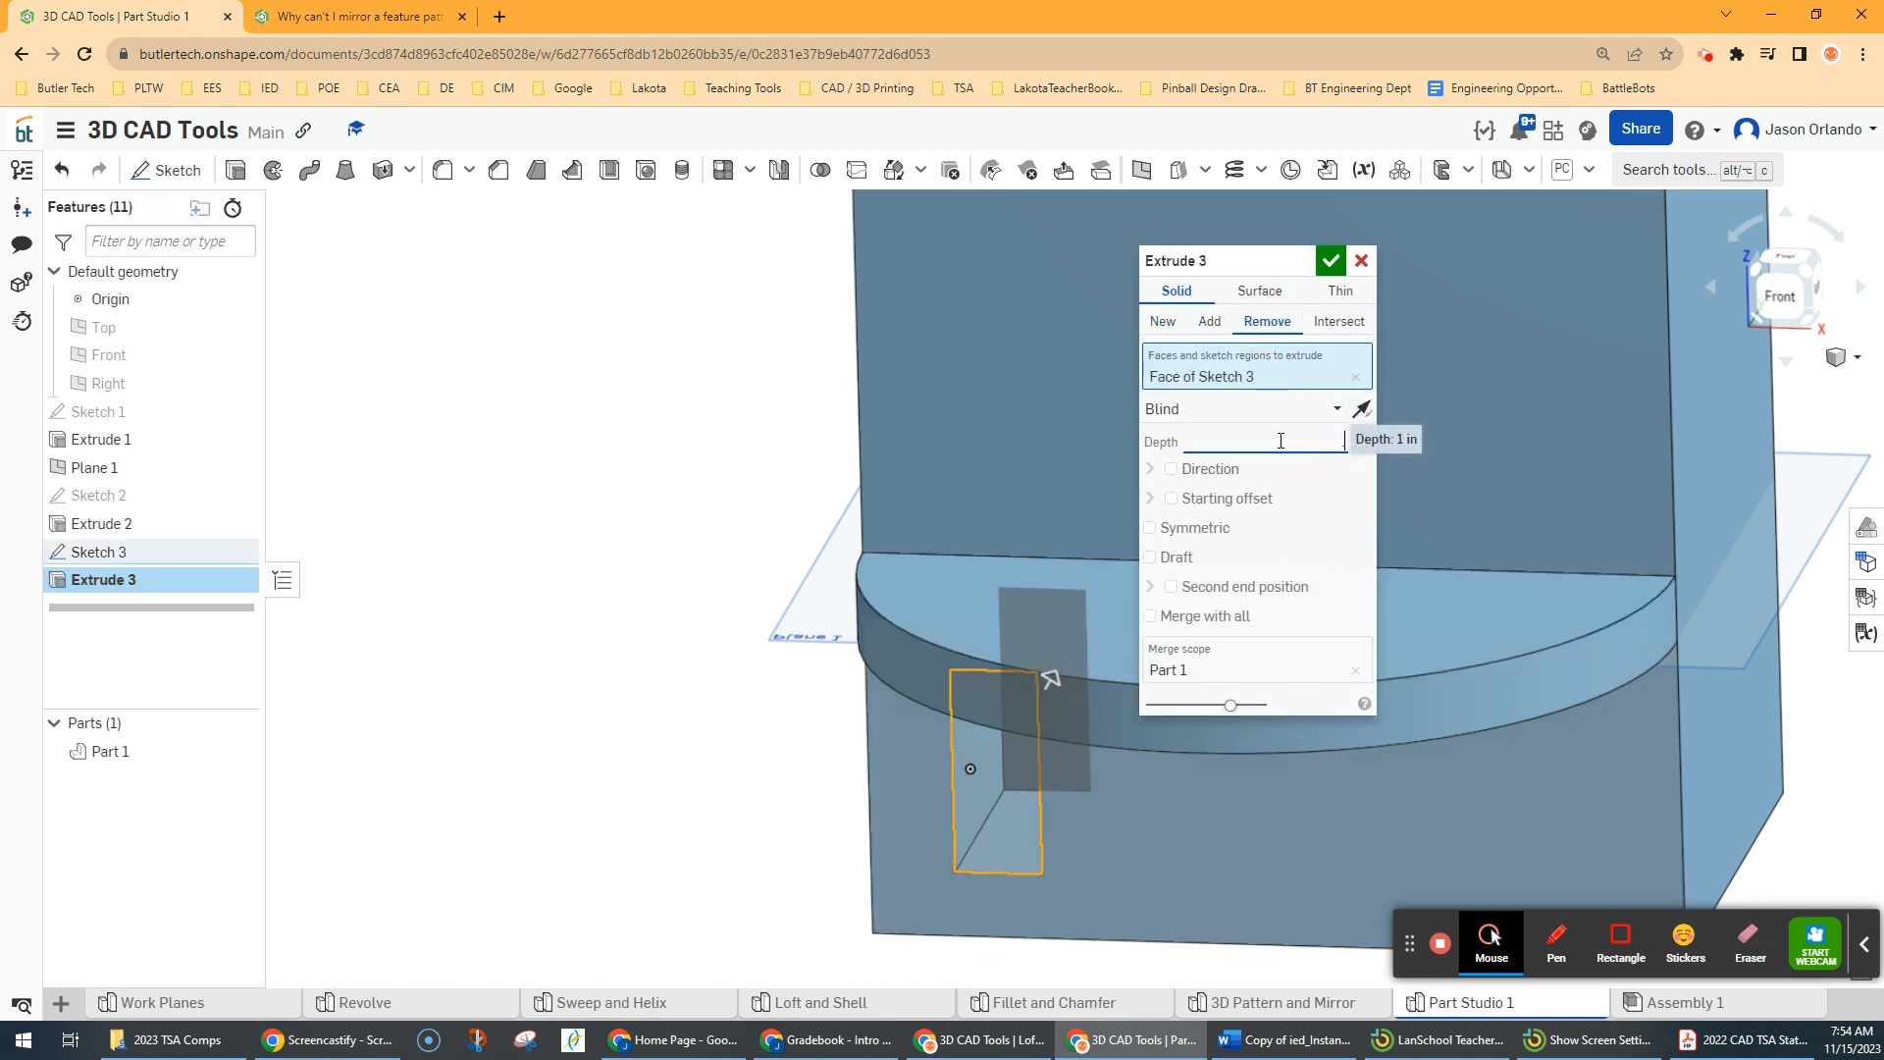
left_click(1329, 260)
scroll(665, 635, "down", 3)
right_click_drag(651, 642, 648, 614)
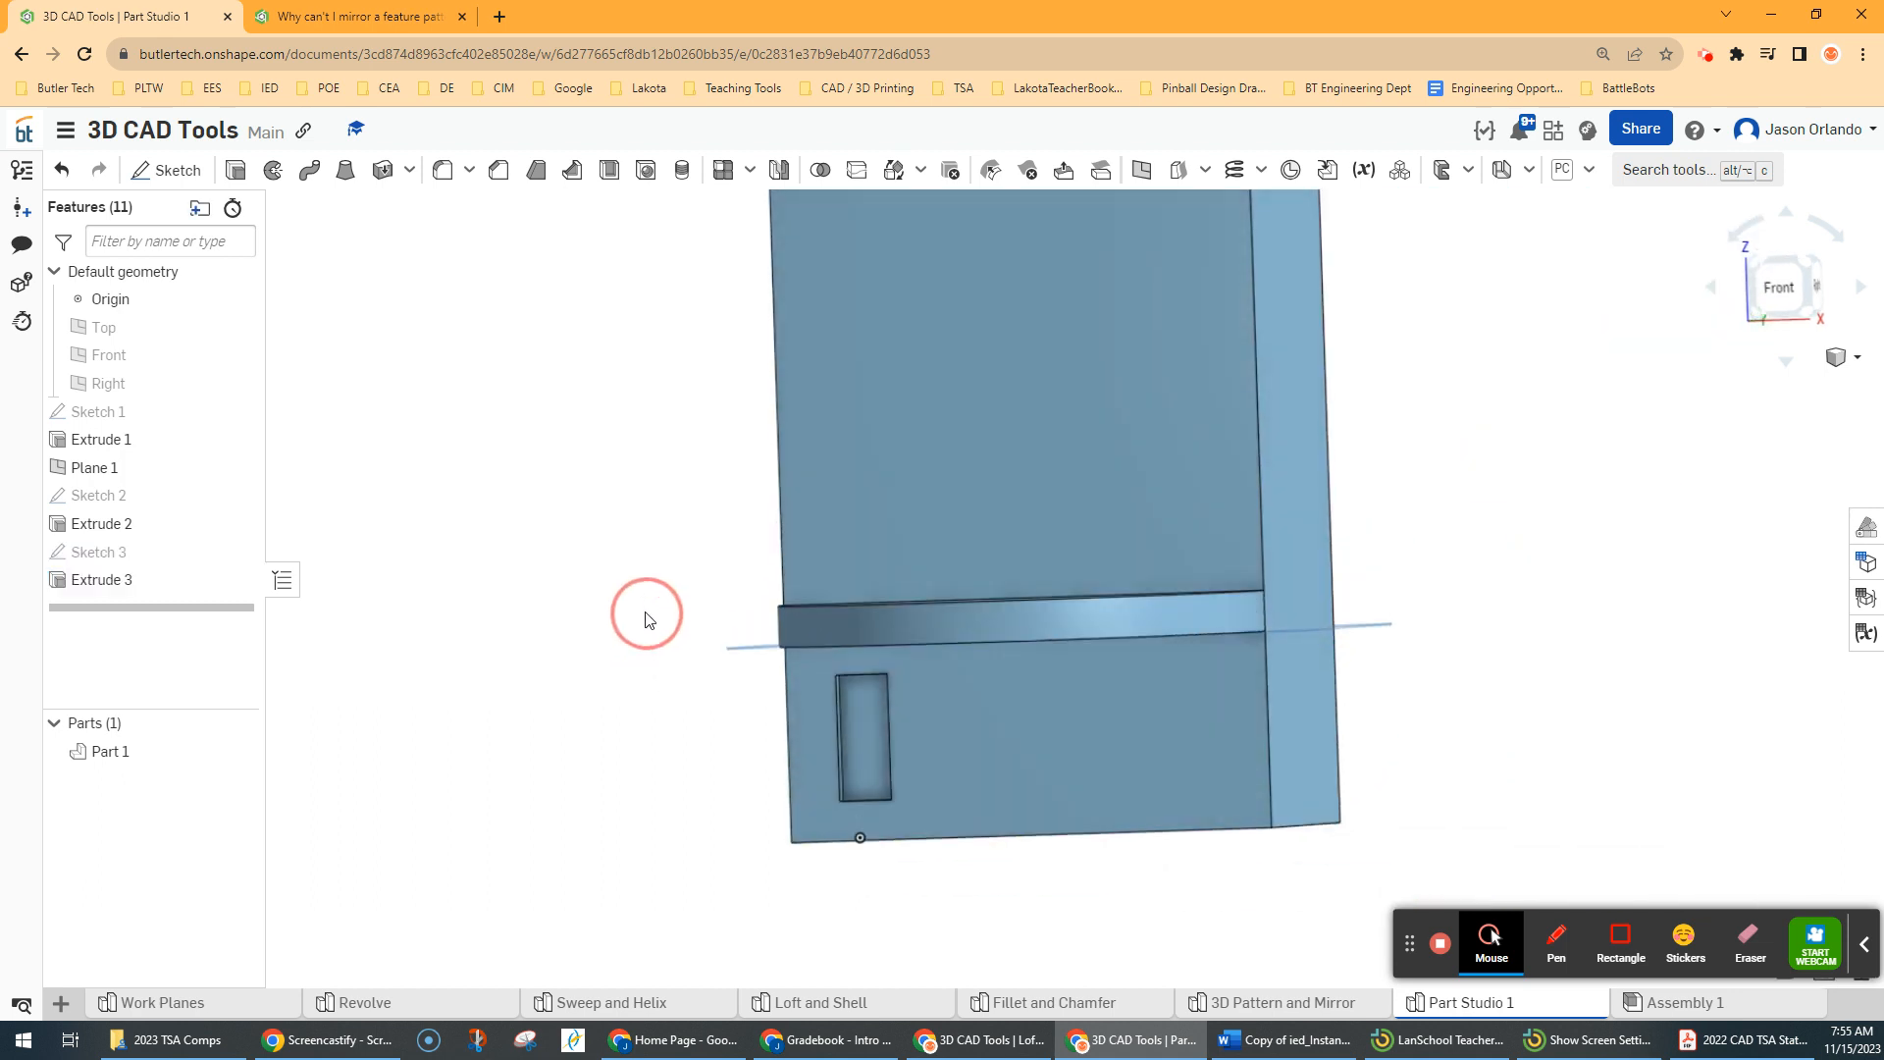
Start a linear feature pattern with the window recess cut (Extrude 3) as the feature to pattern
scroll(678, 651, "down", 2)
middle_click_drag(665, 668, 650, 739)
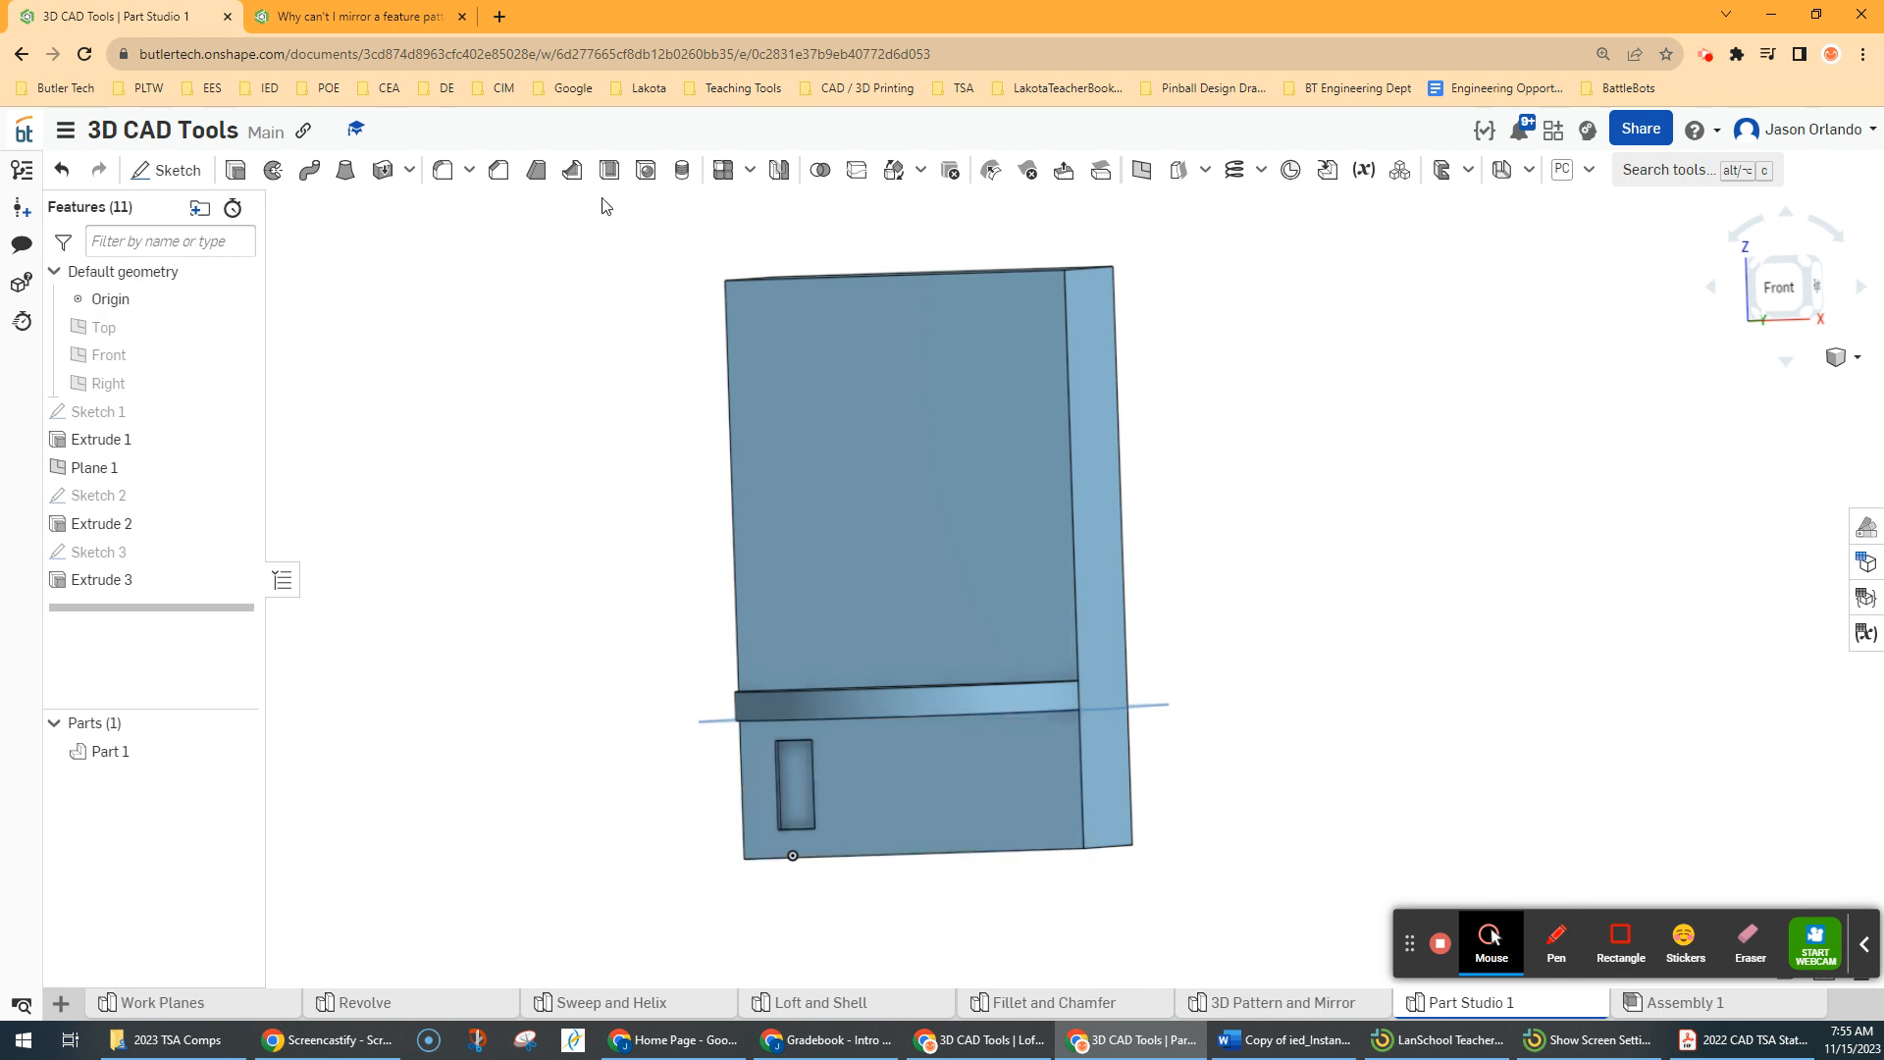
left_click(751, 174)
left_click(767, 213)
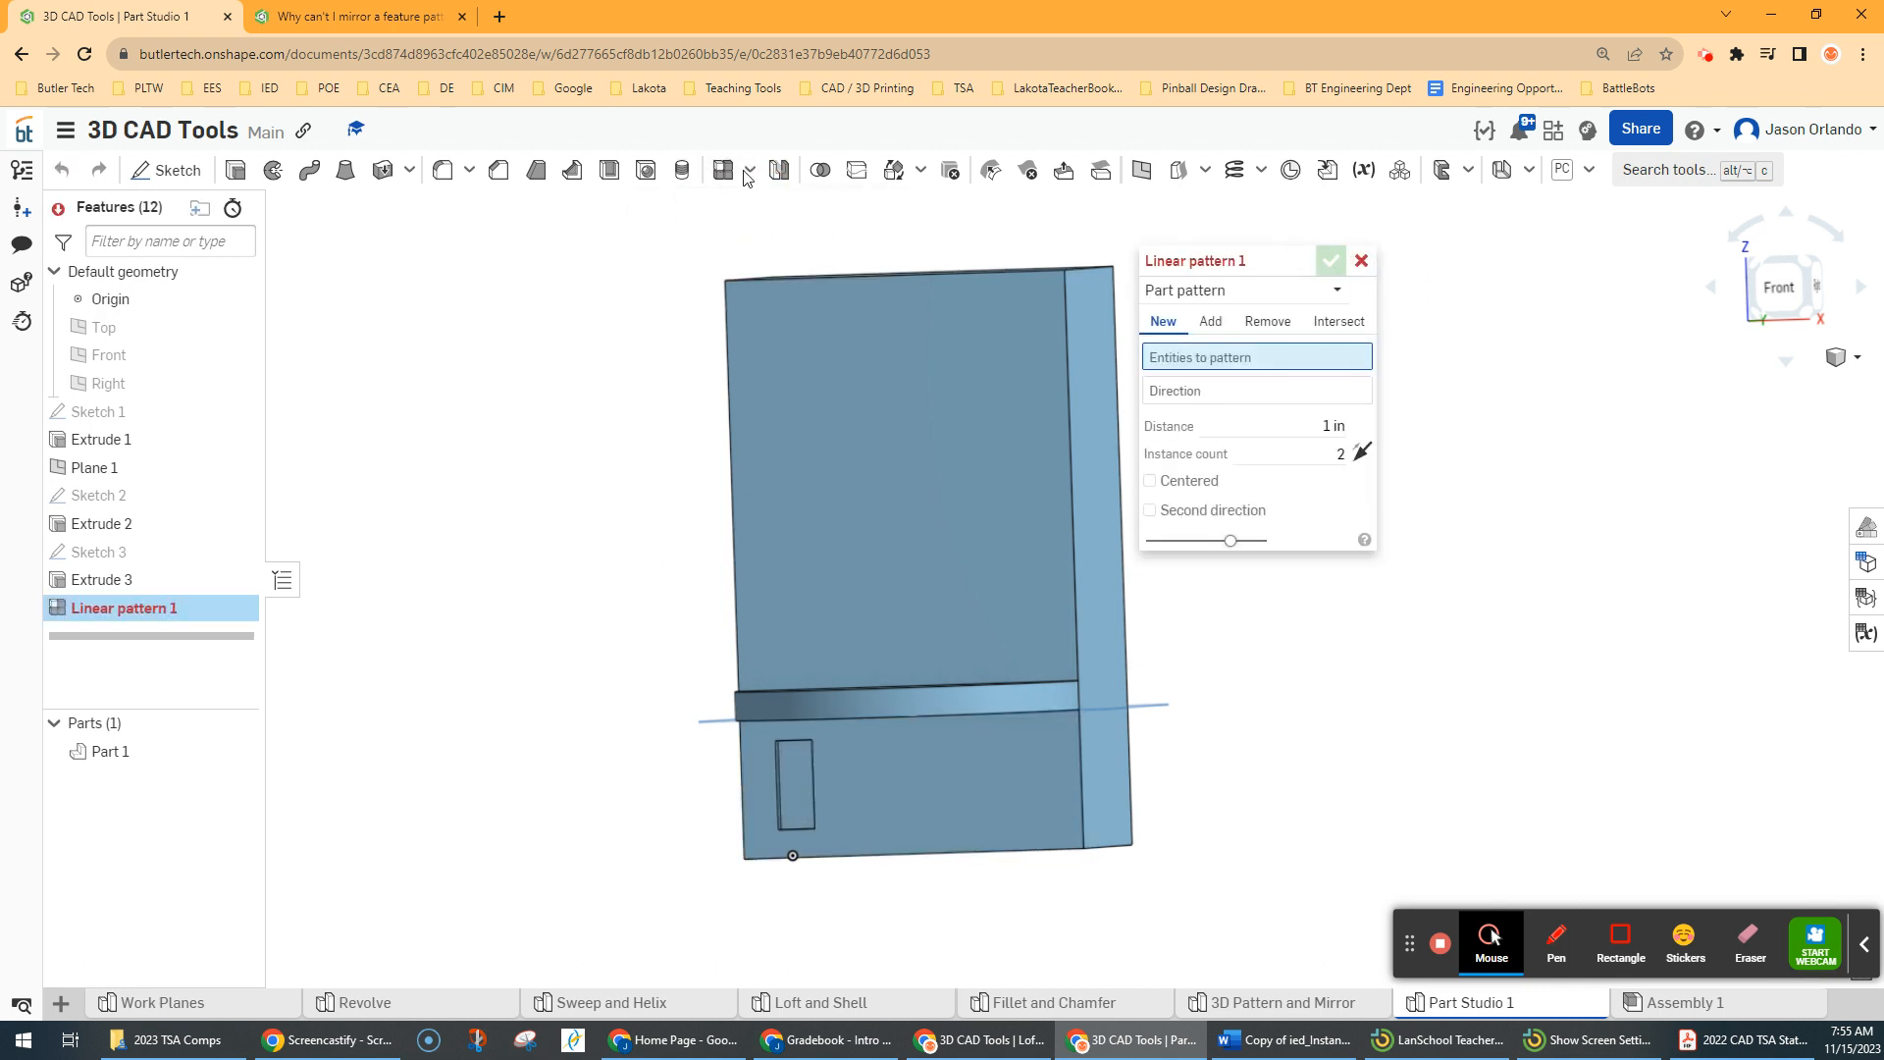
left_click(1184, 295)
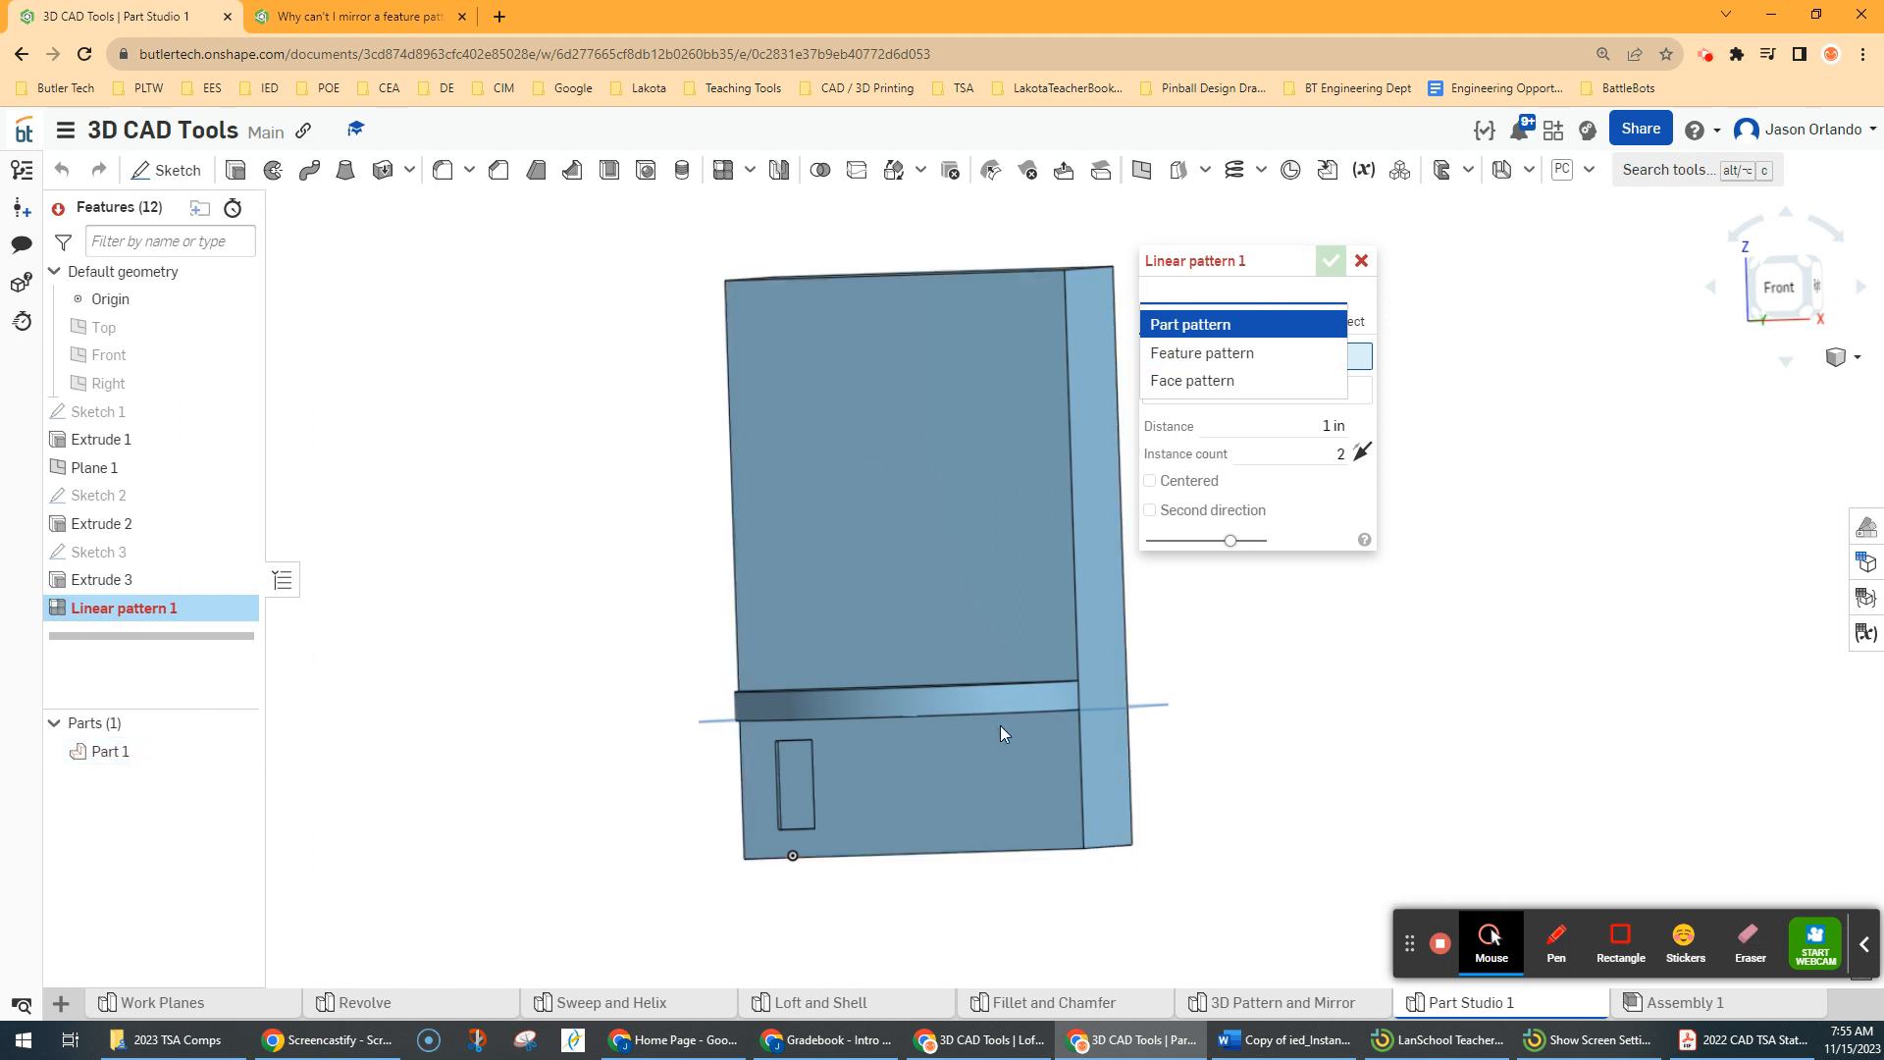
scroll(875, 781, "up", 2)
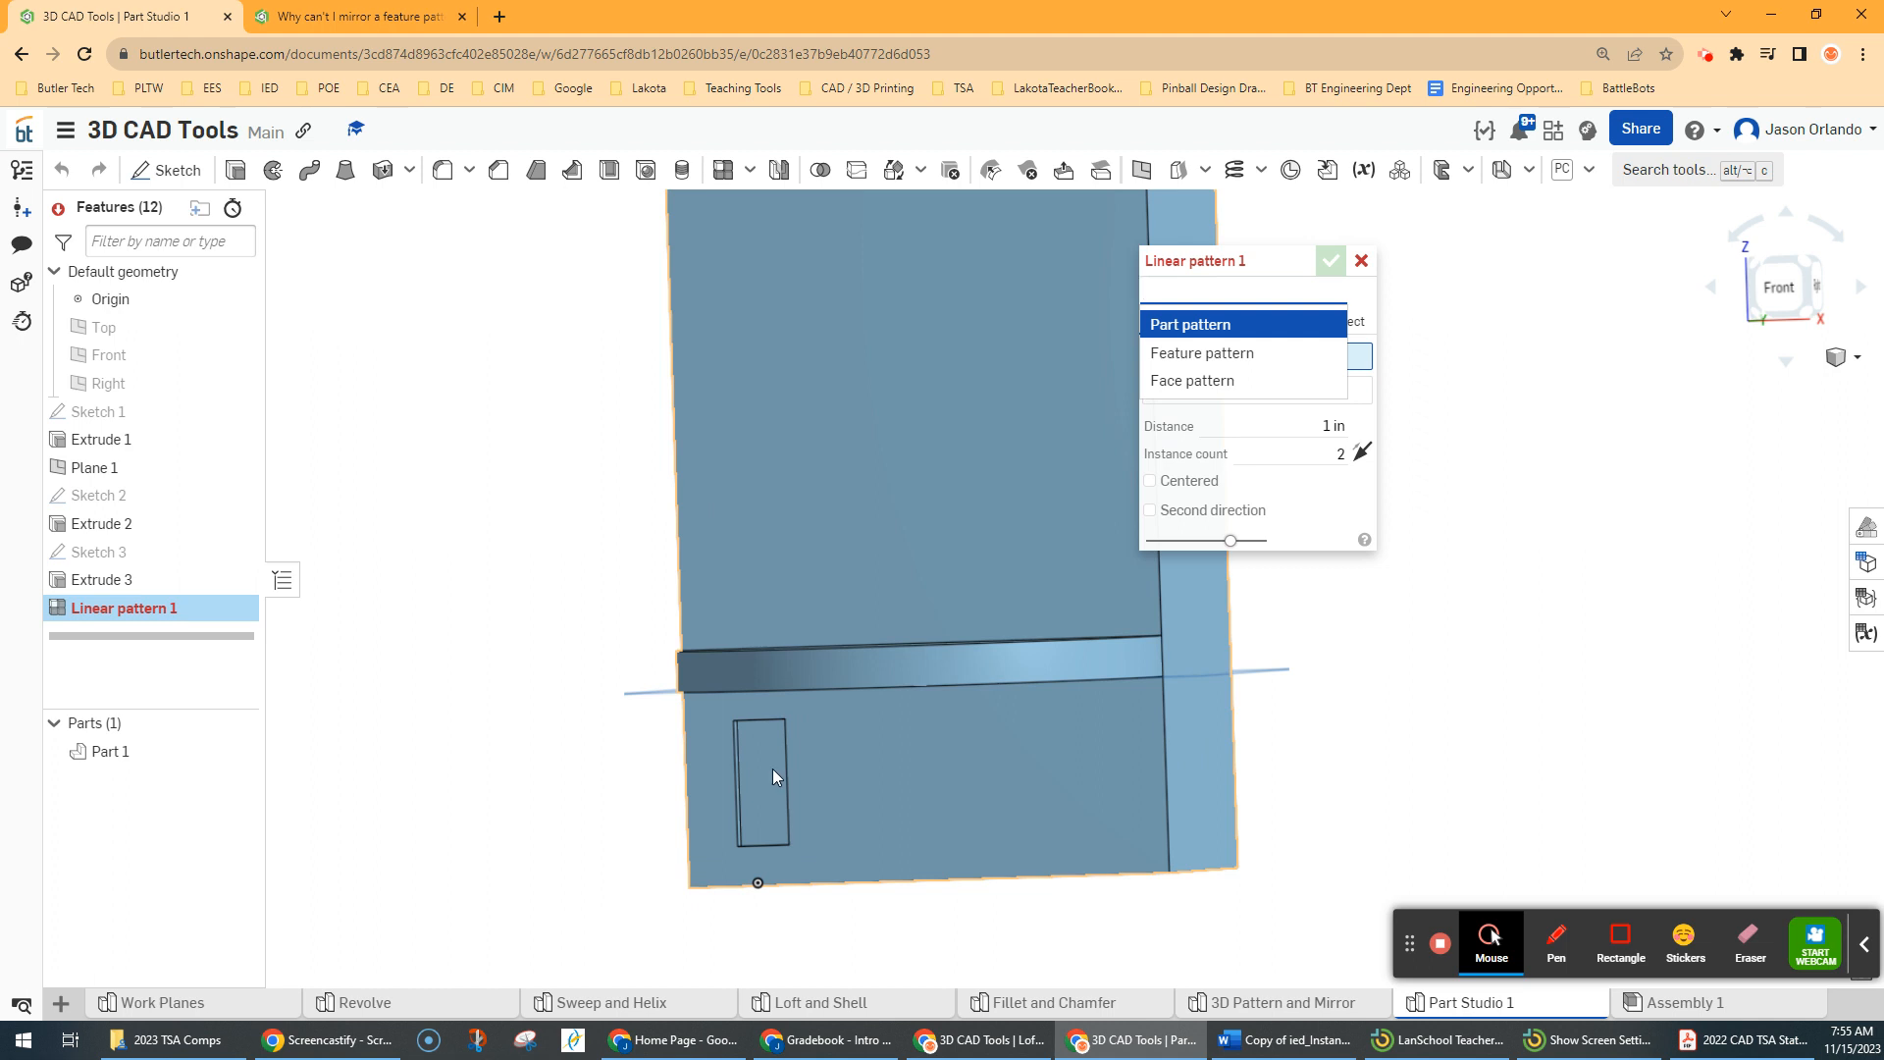
left_click(1224, 361)
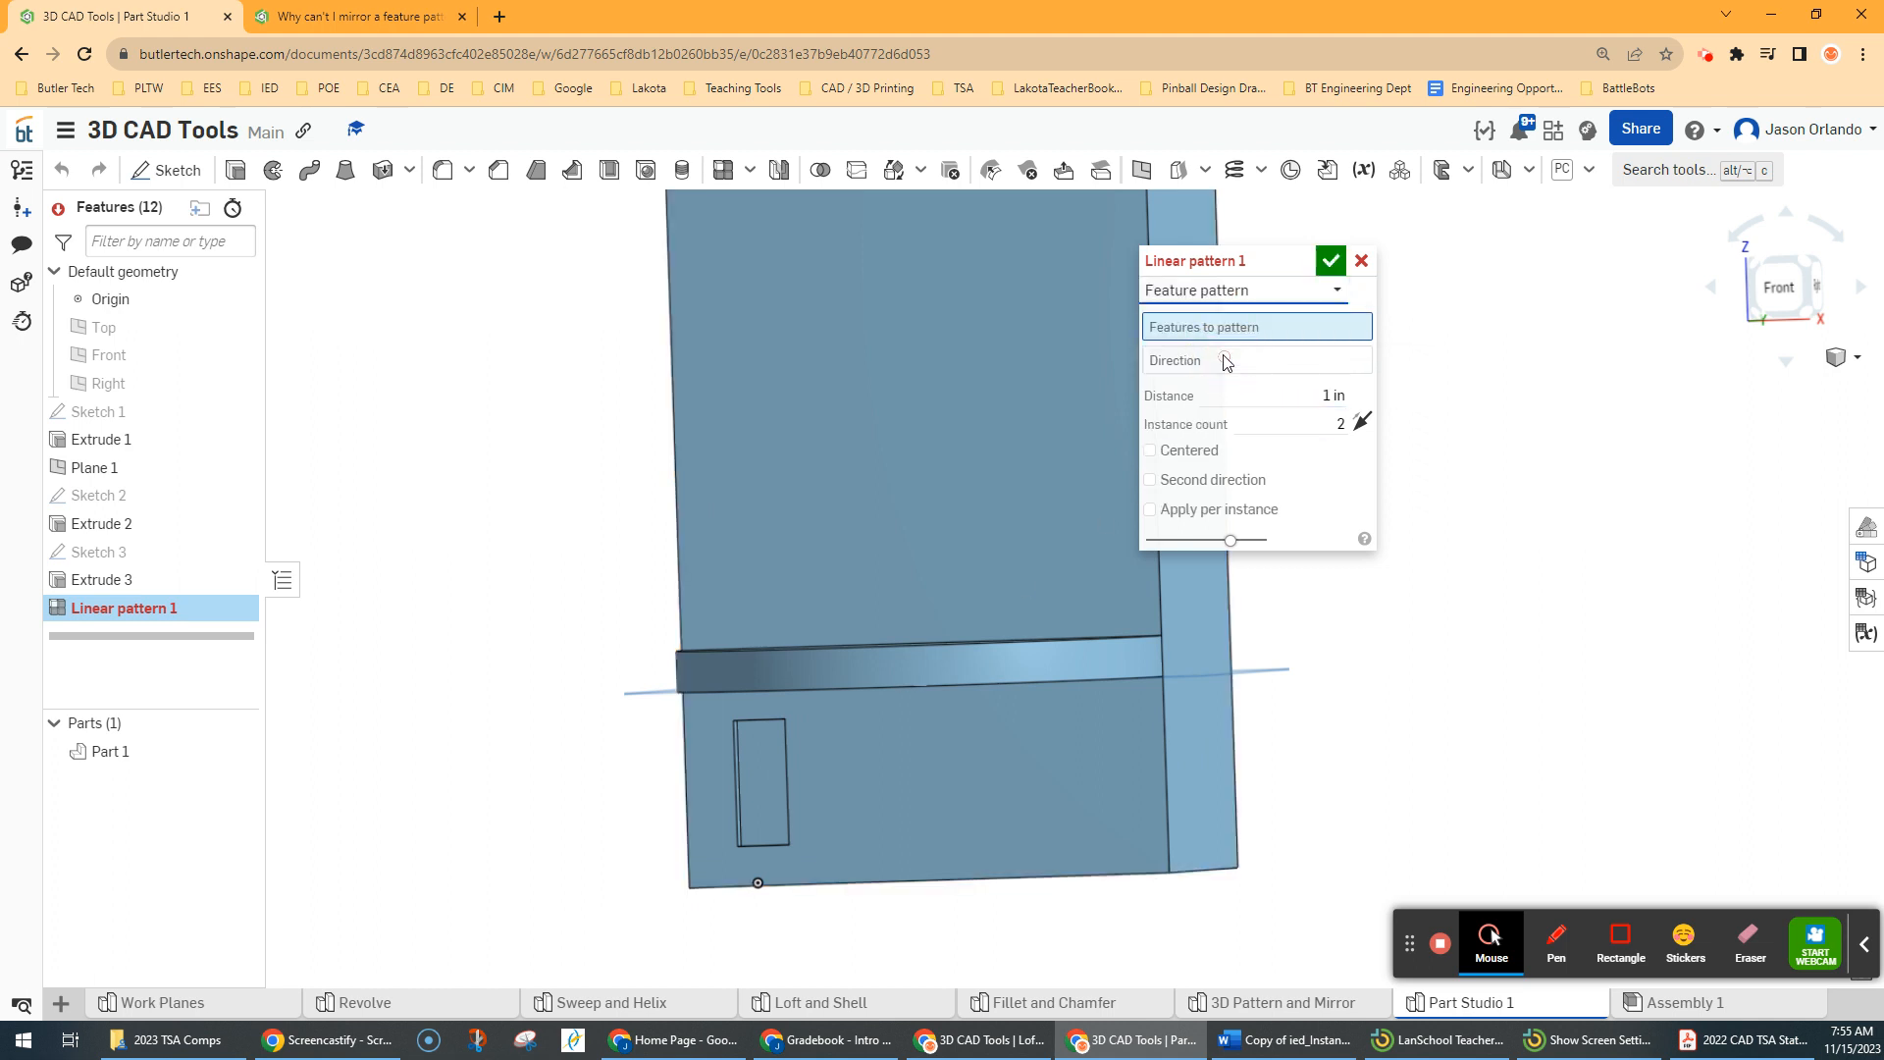
left_click(1214, 287)
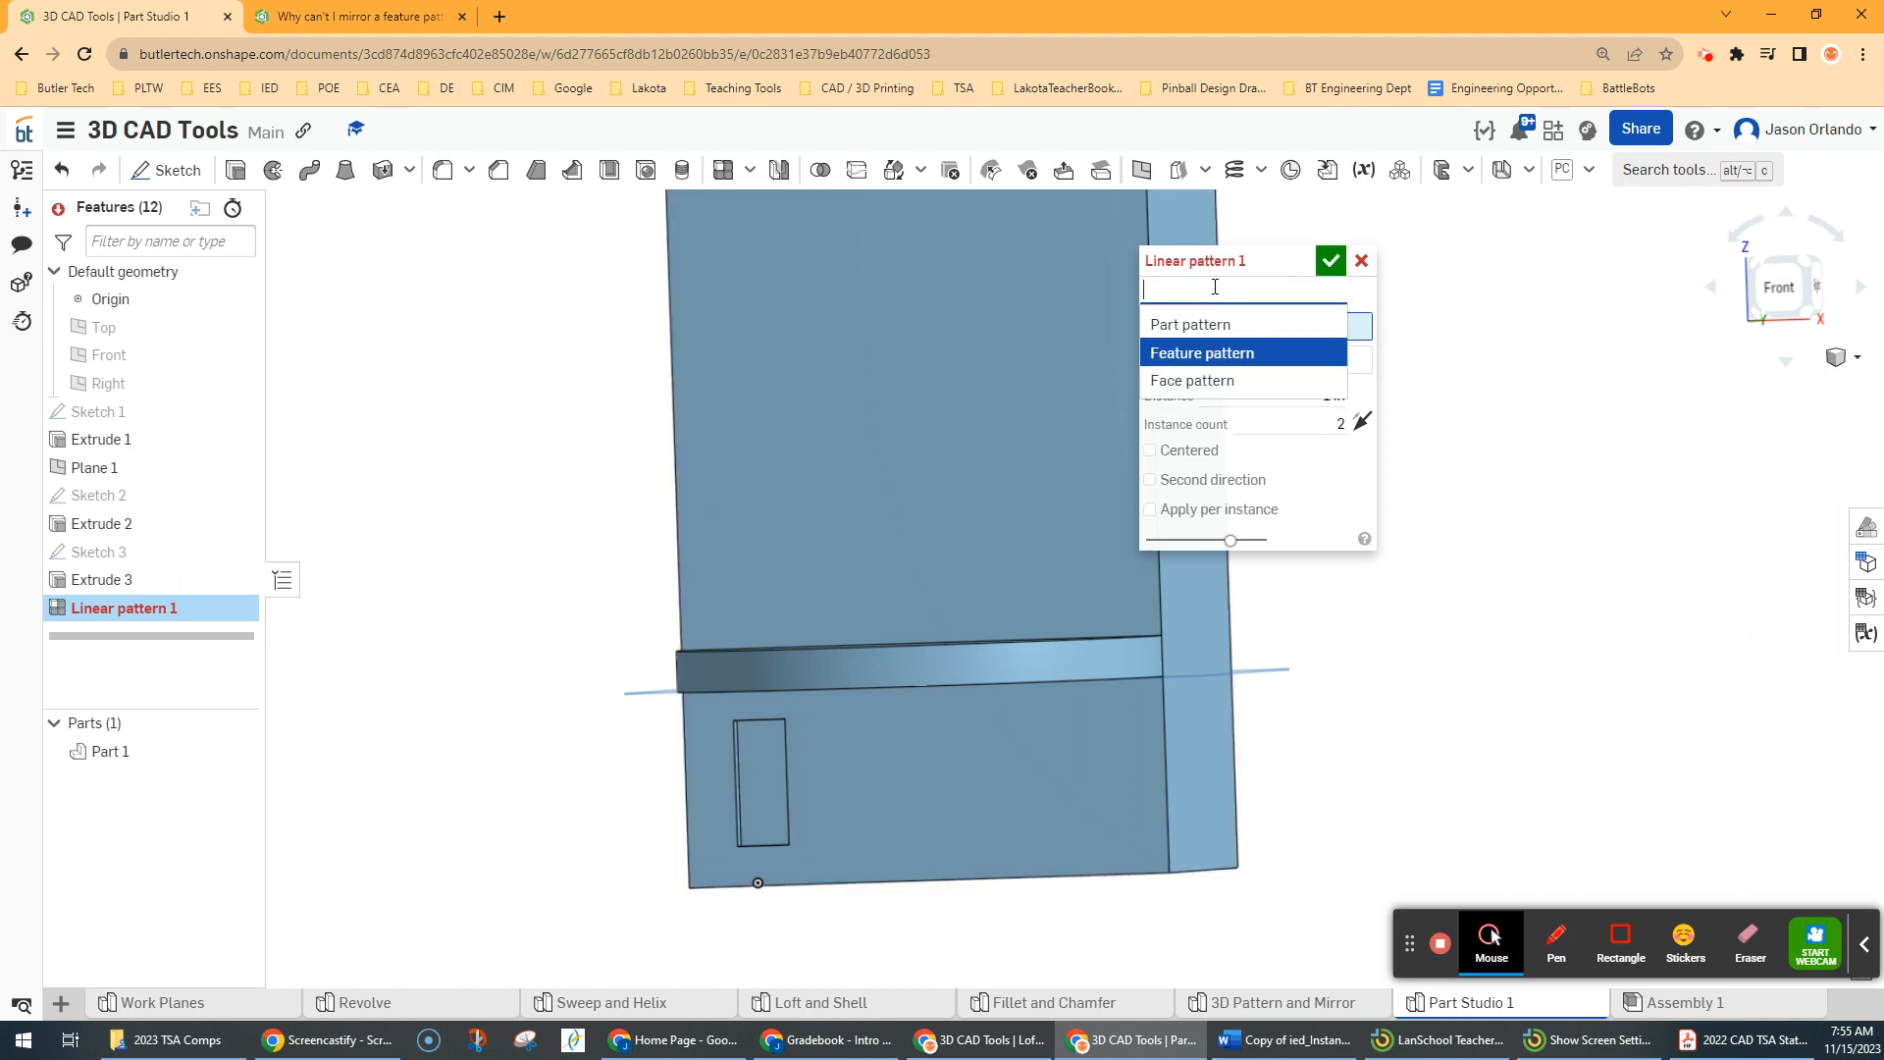
left_click(1199, 352)
right_click_drag(617, 495, 626, 551)
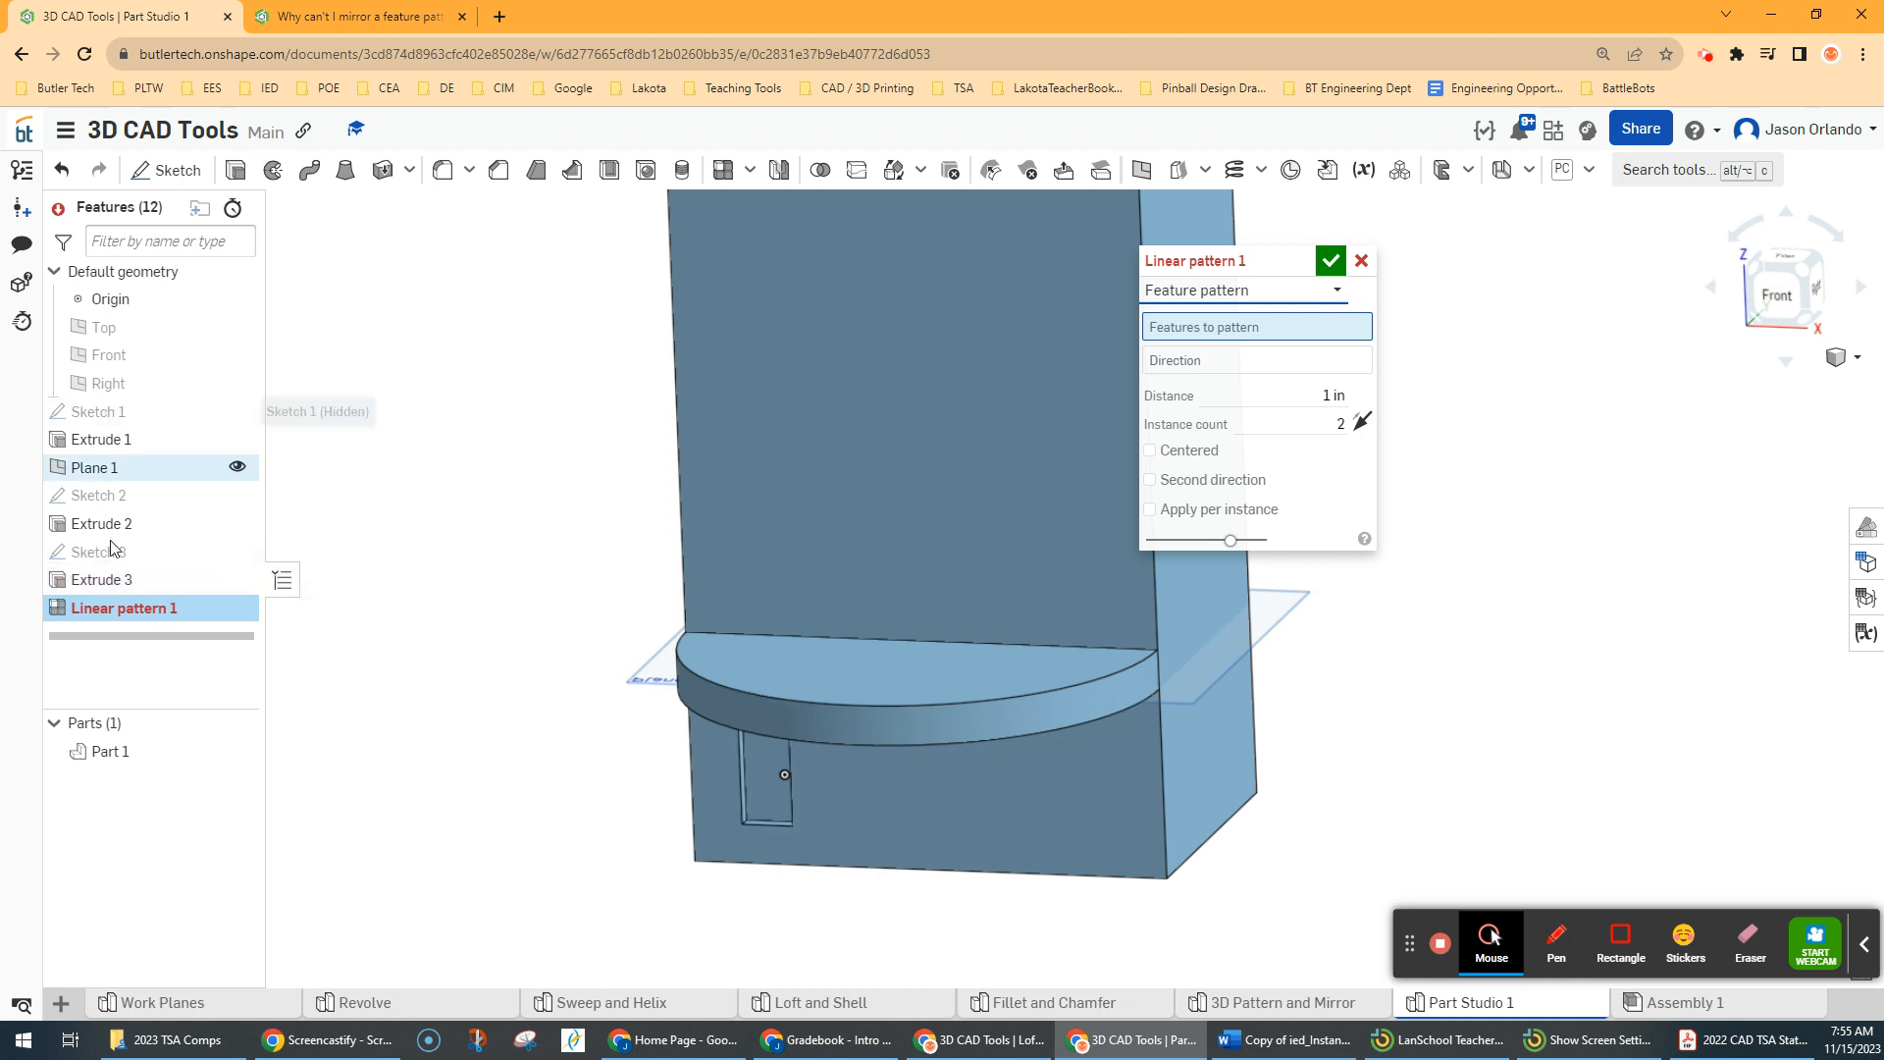
left_click(133, 585)
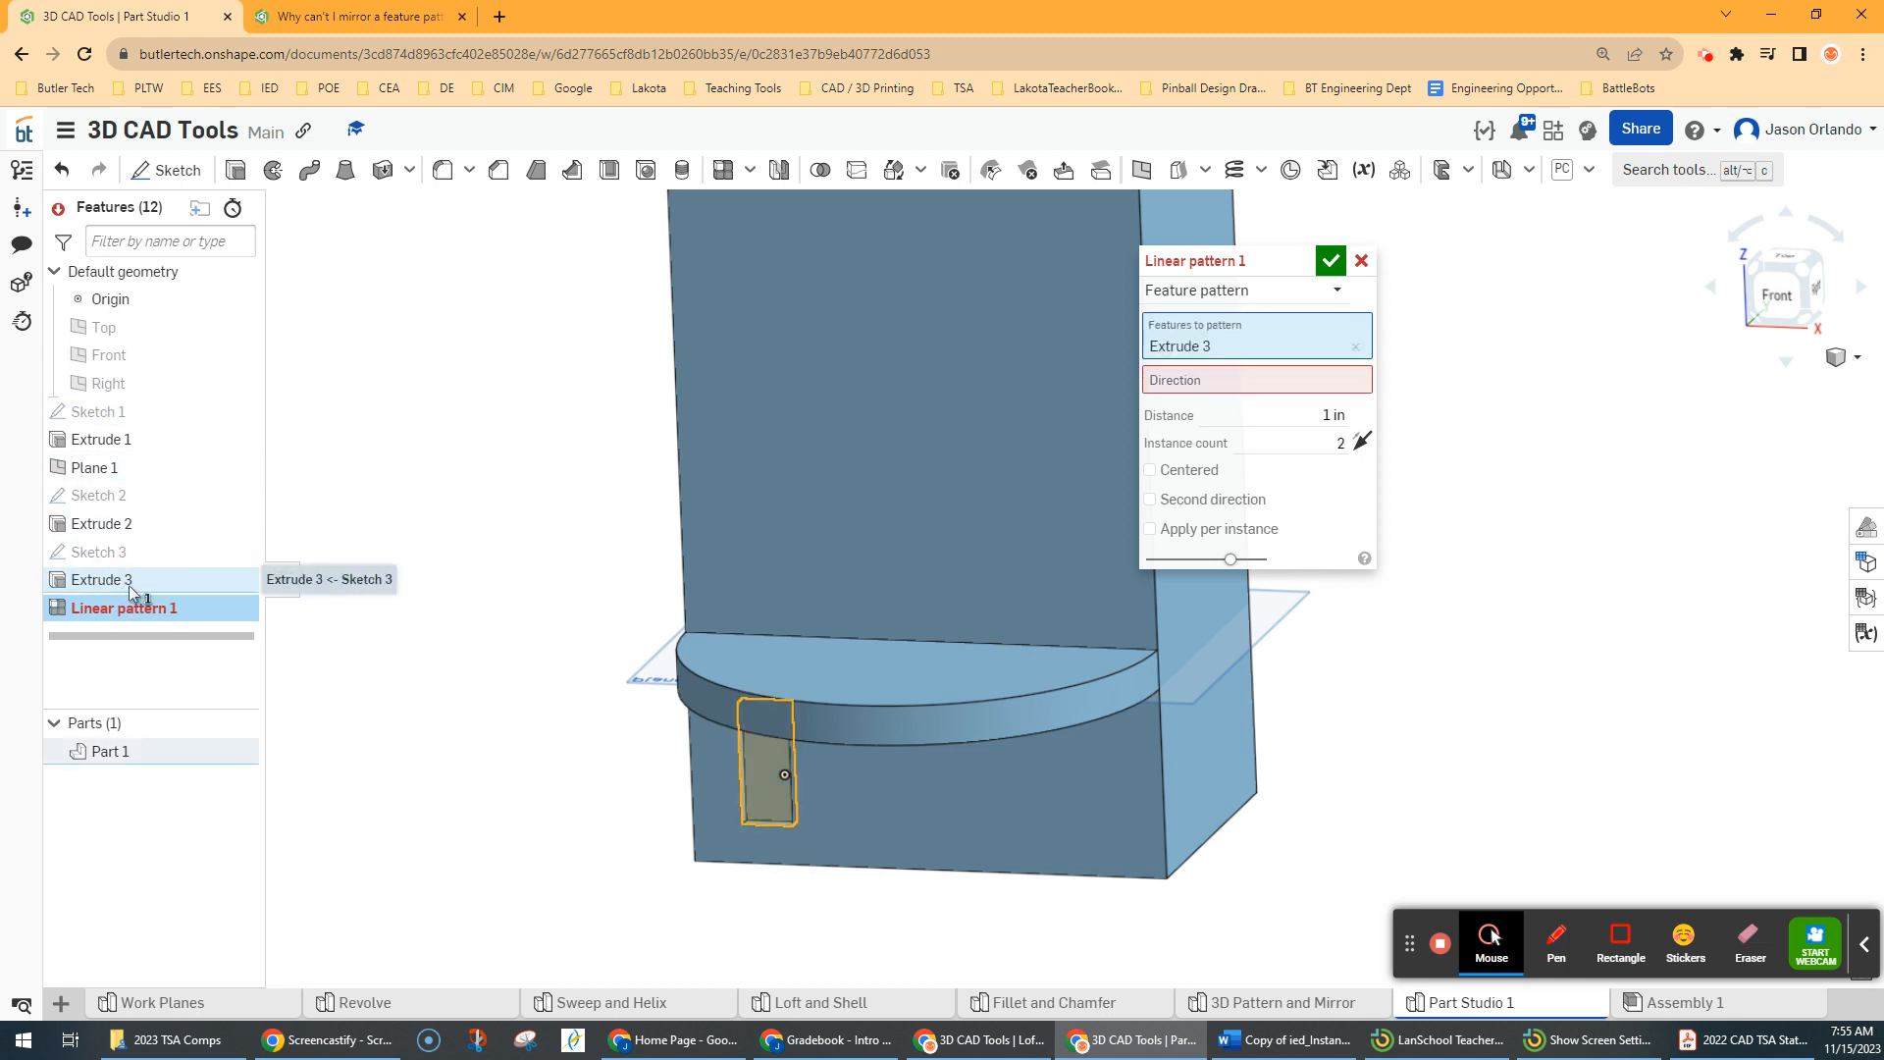
Pattern the recess along the block's bottom front edge with 5 instances spaced 0.5 in apart
left_click(1187, 382)
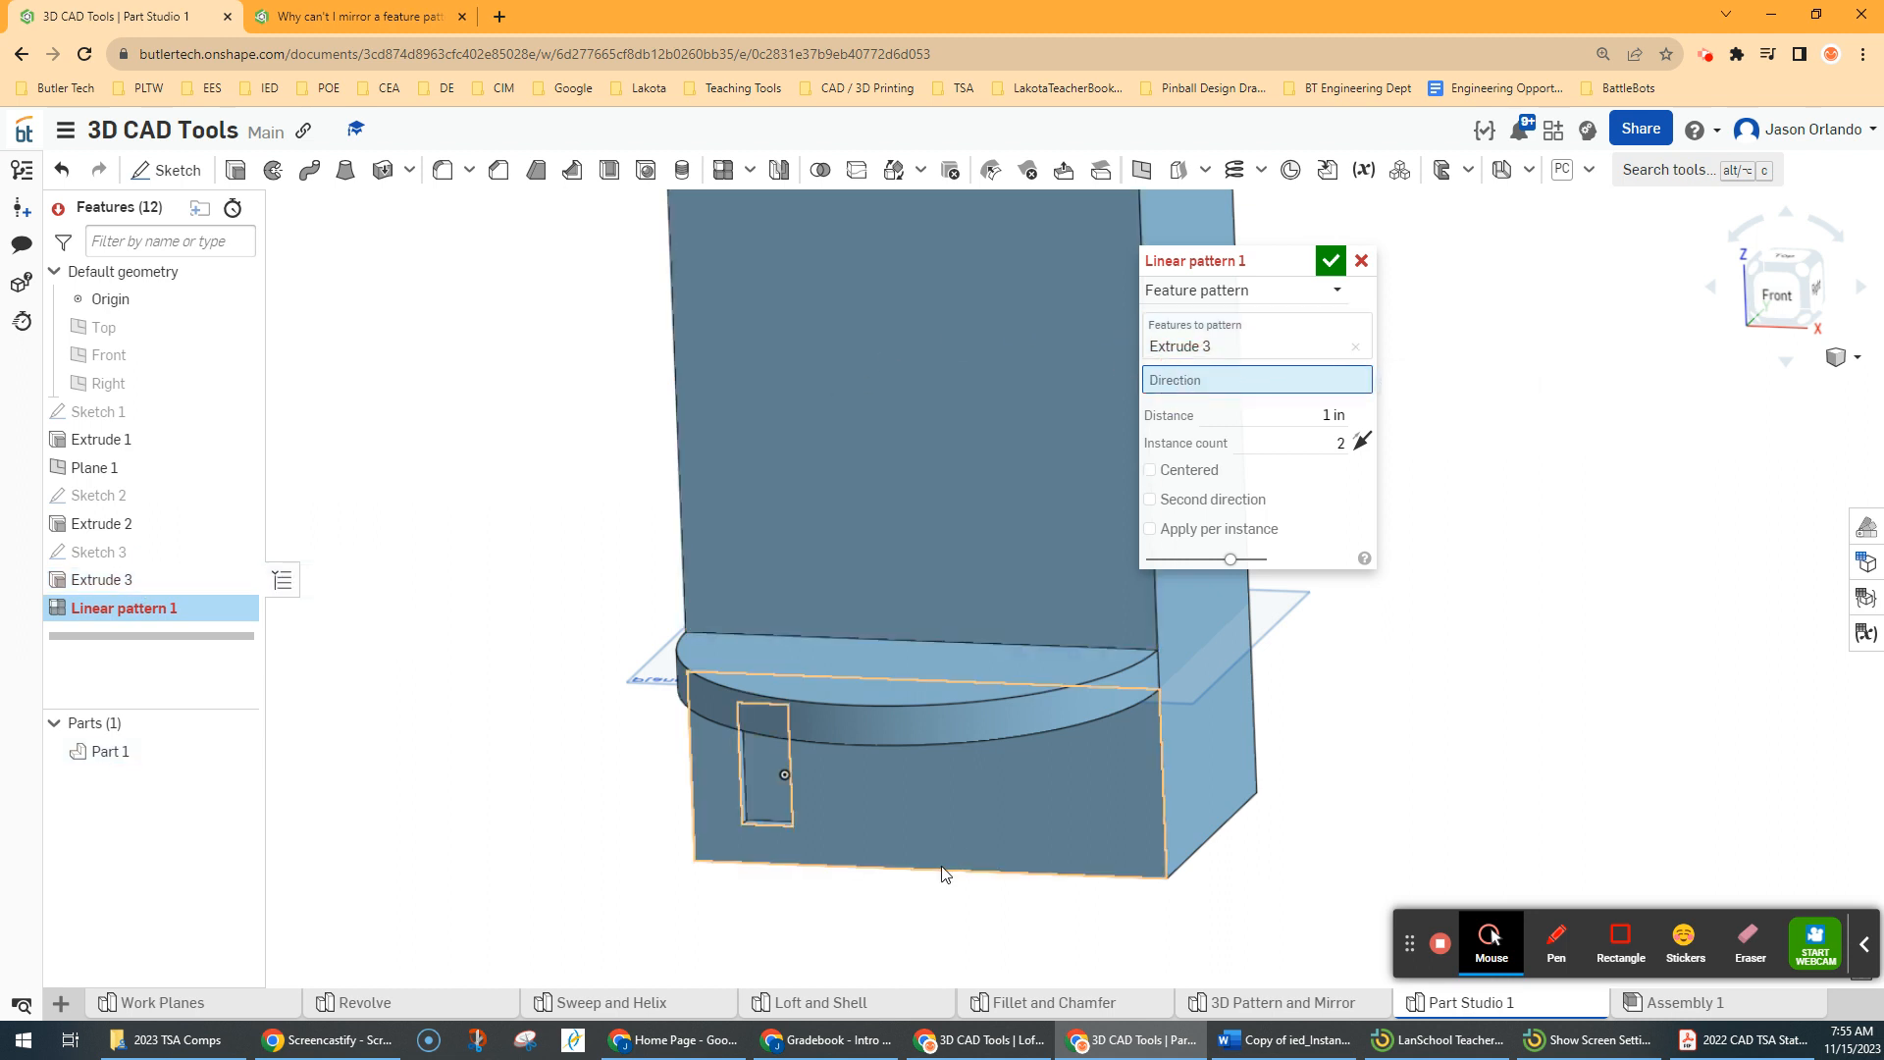
left_click(825, 868)
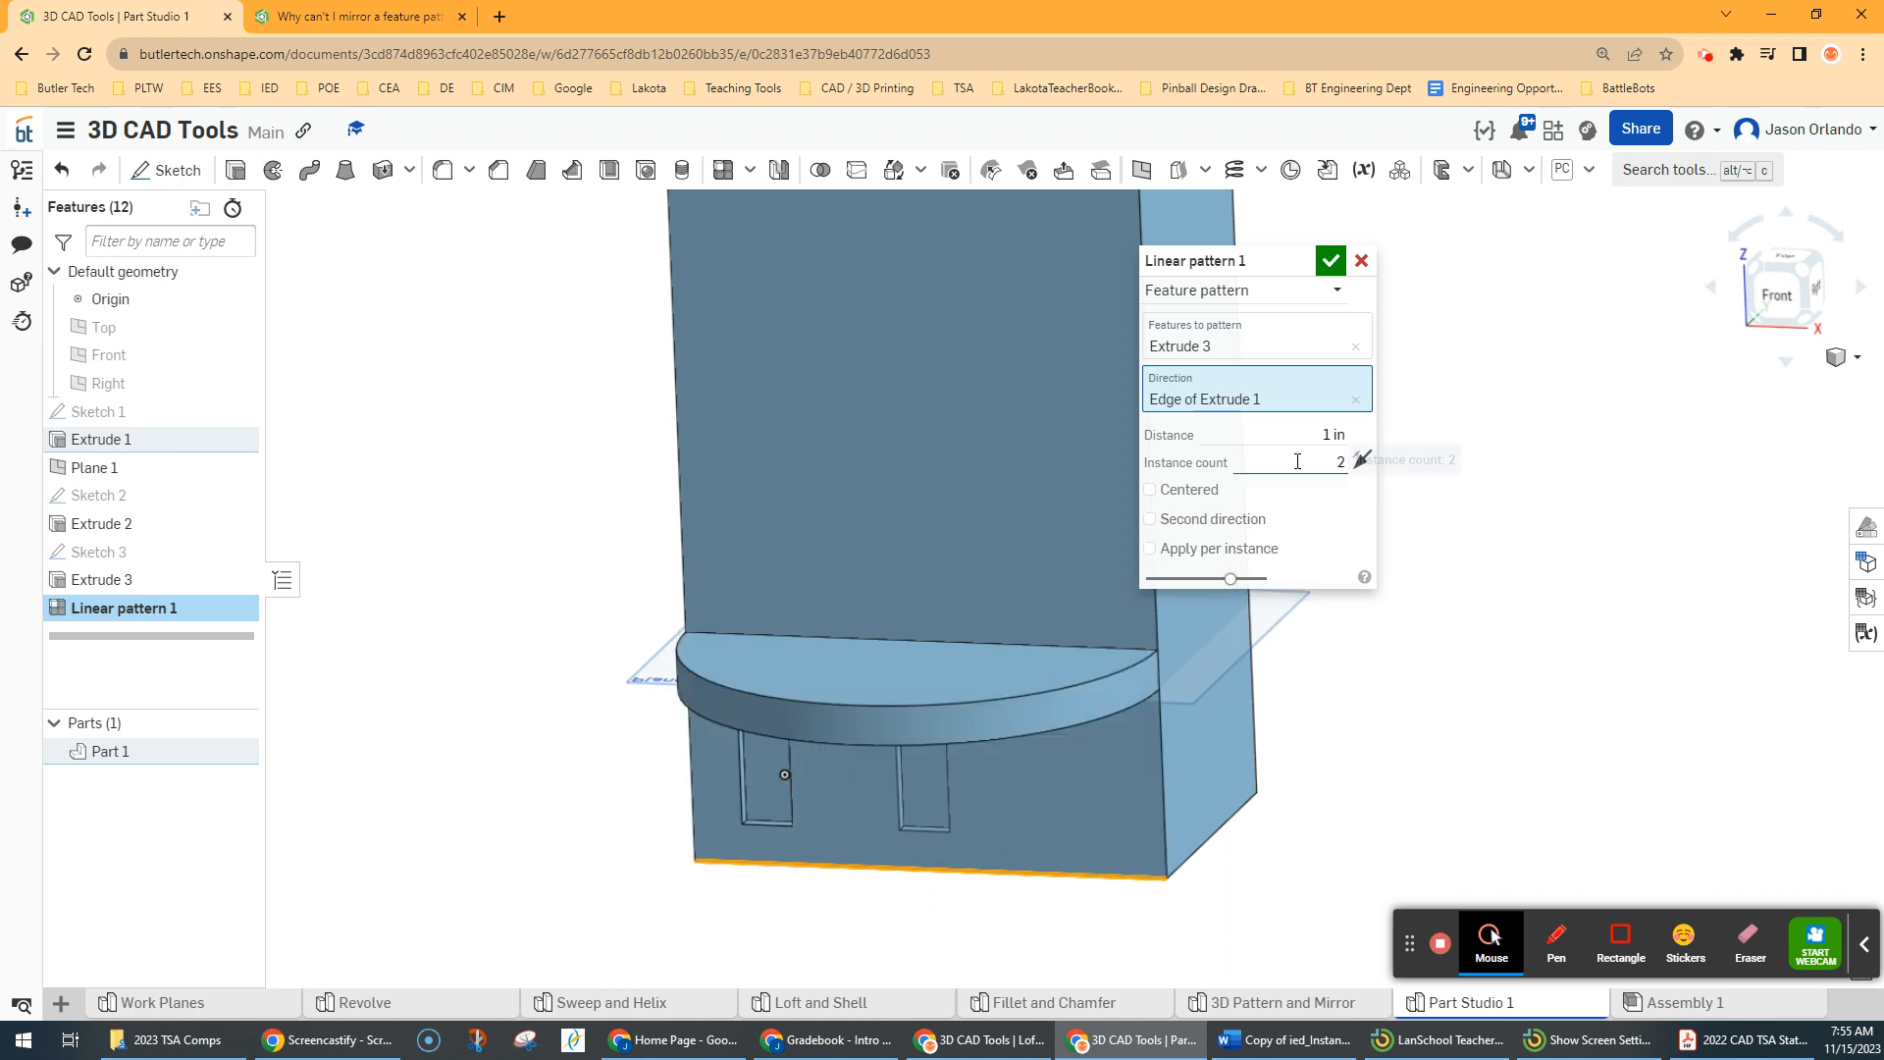
left_click(1298, 439)
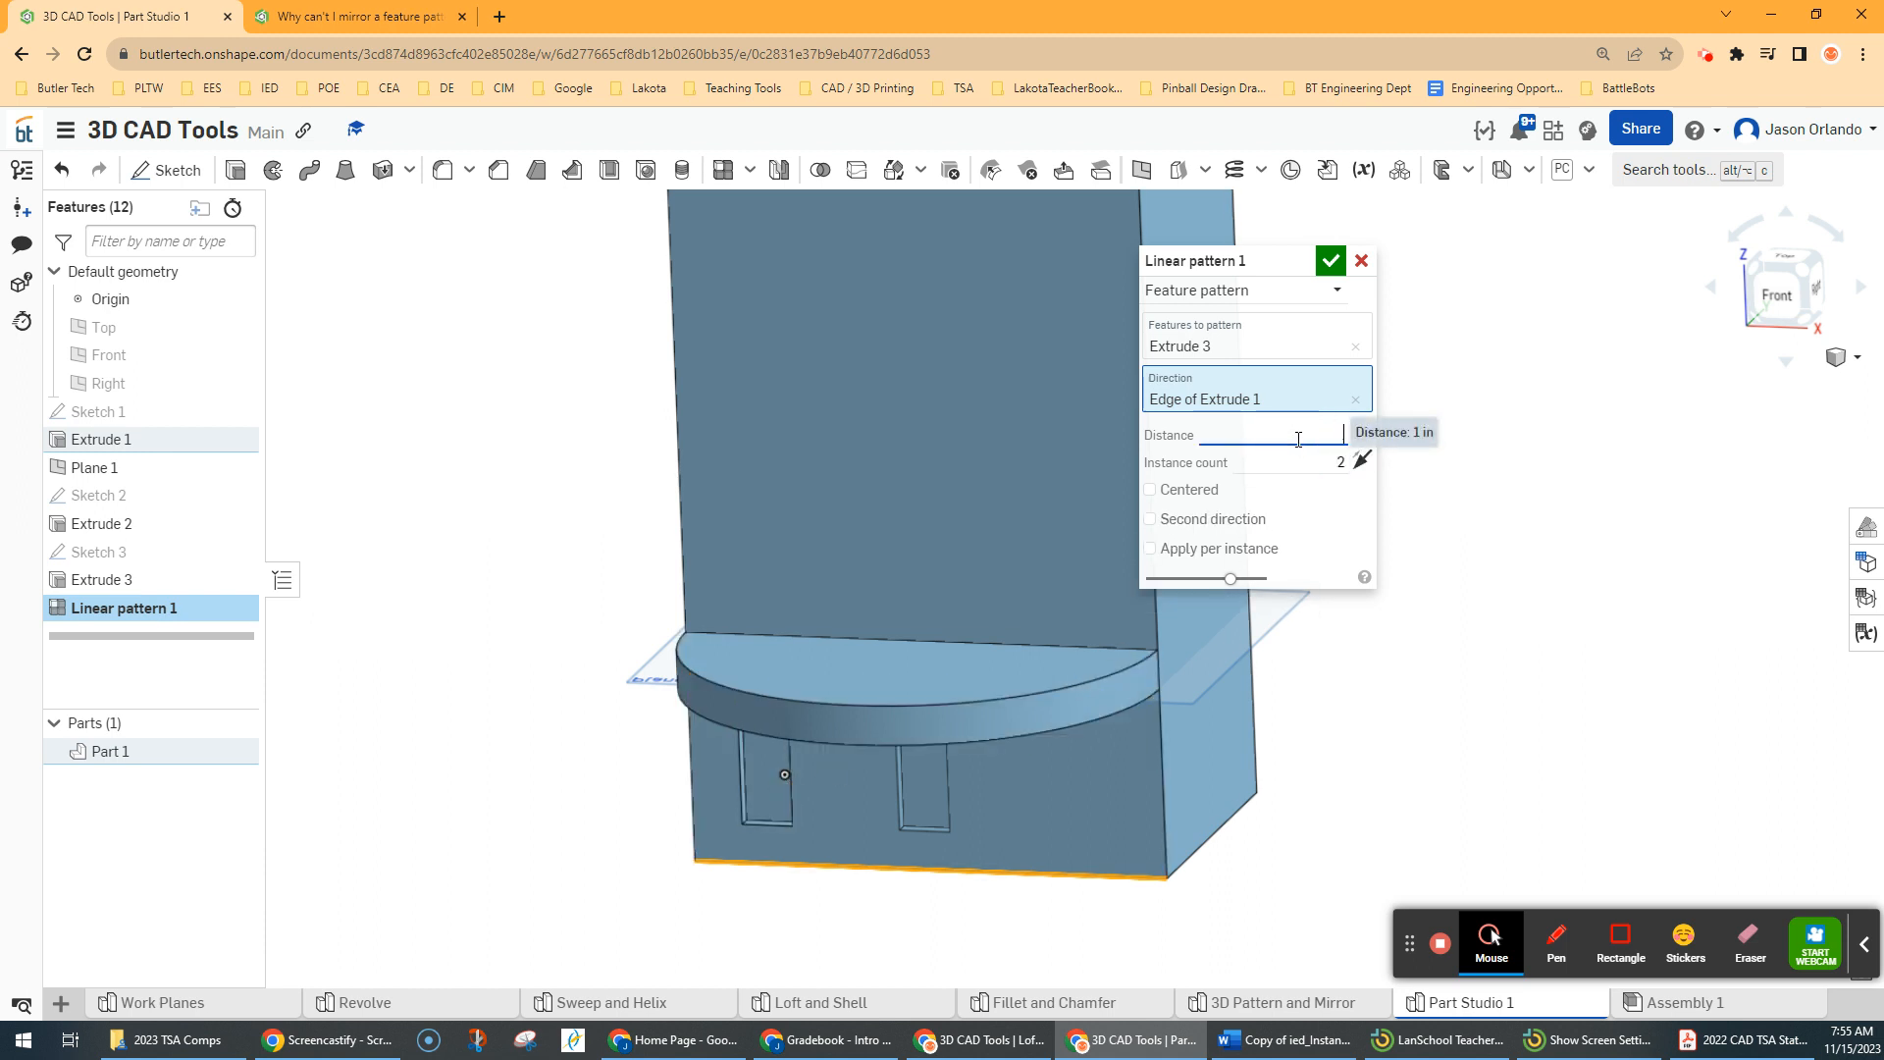
type("0.5")
left_click(1318, 464)
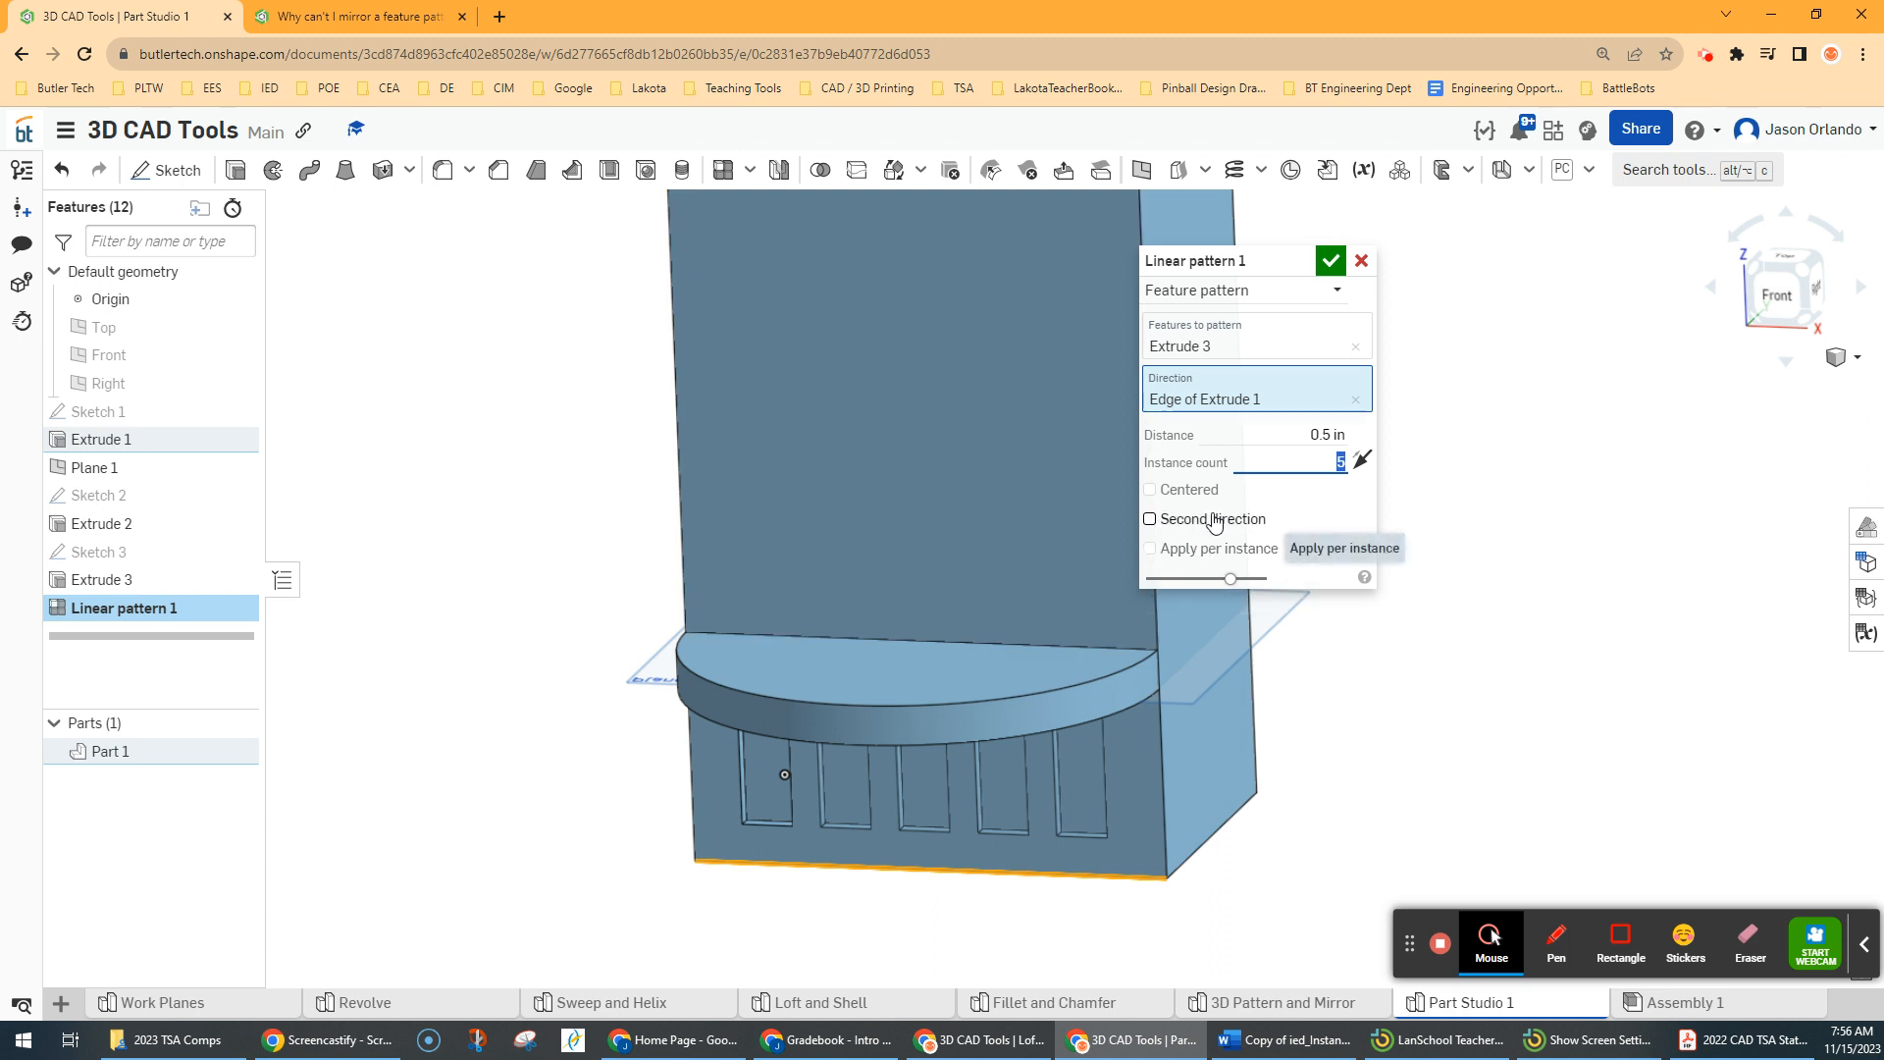
Add a second pattern direction along the front face's vertical left edge with 4 instances
scroll(810, 558, "down", 3)
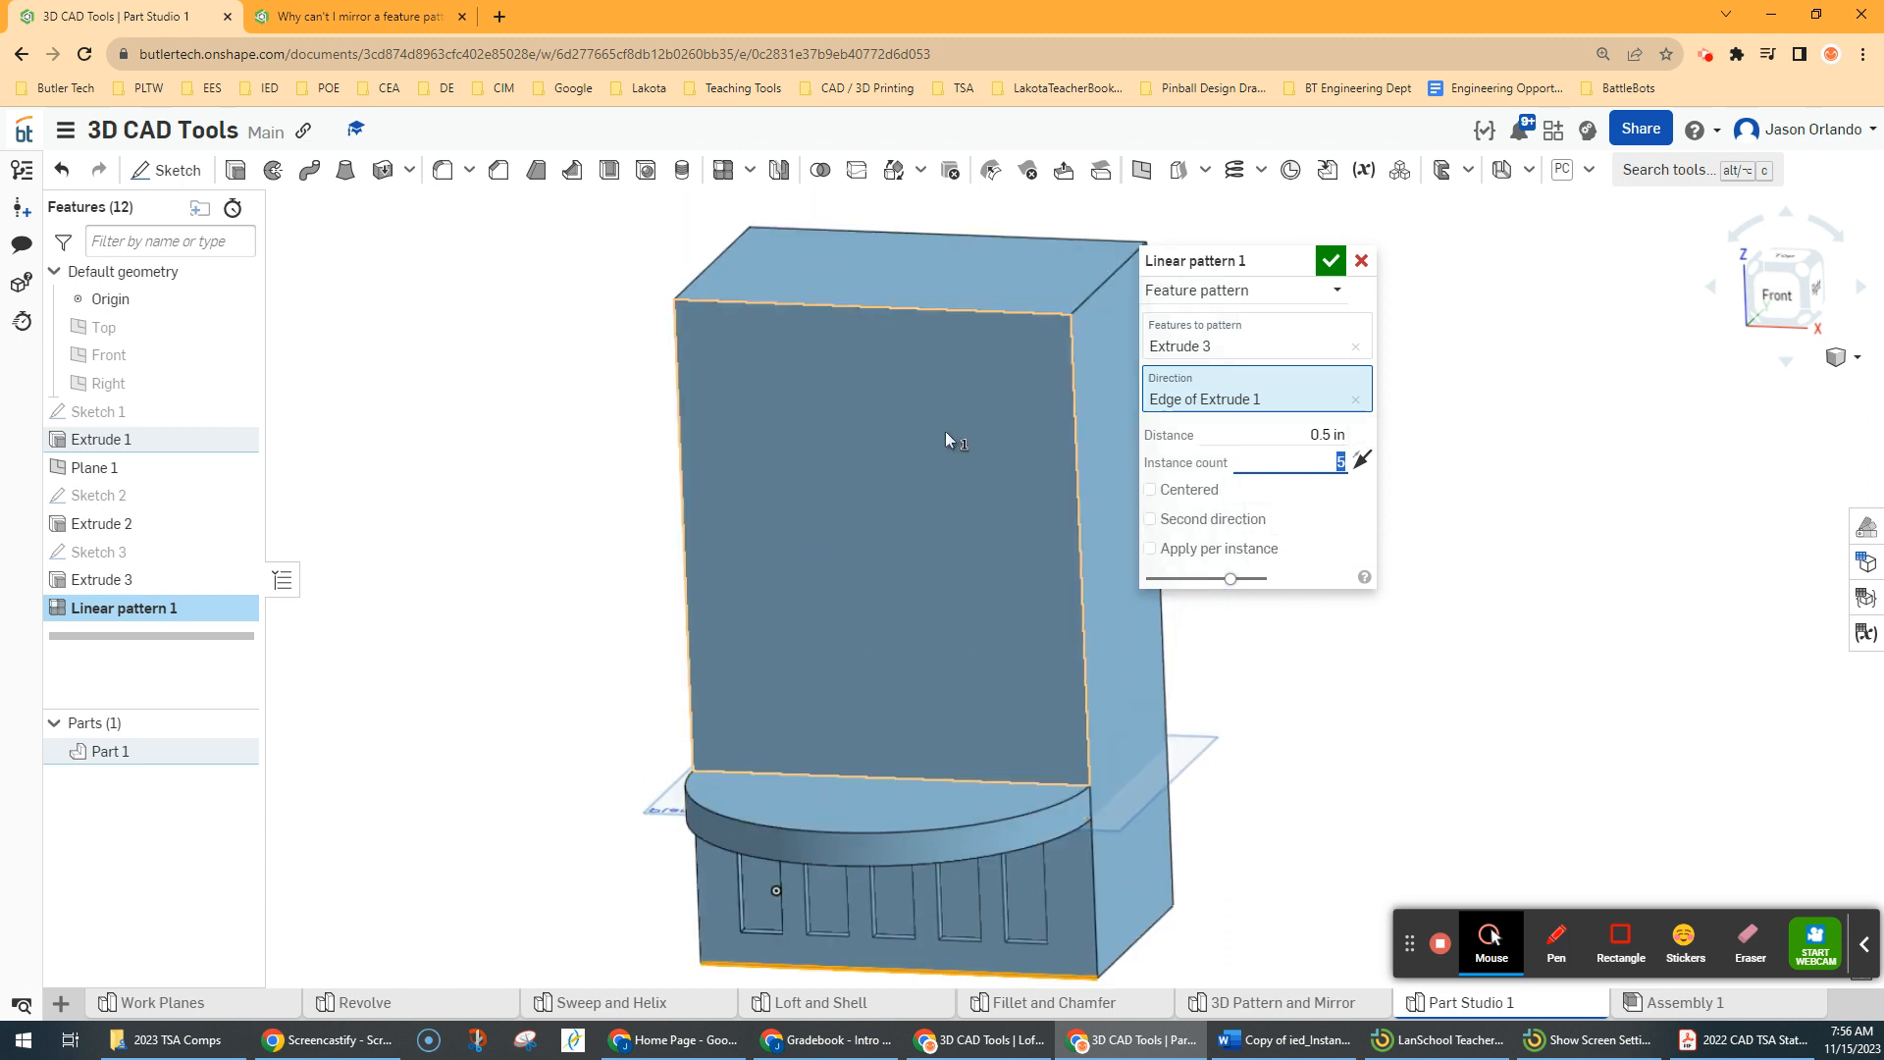
left_click(1150, 520)
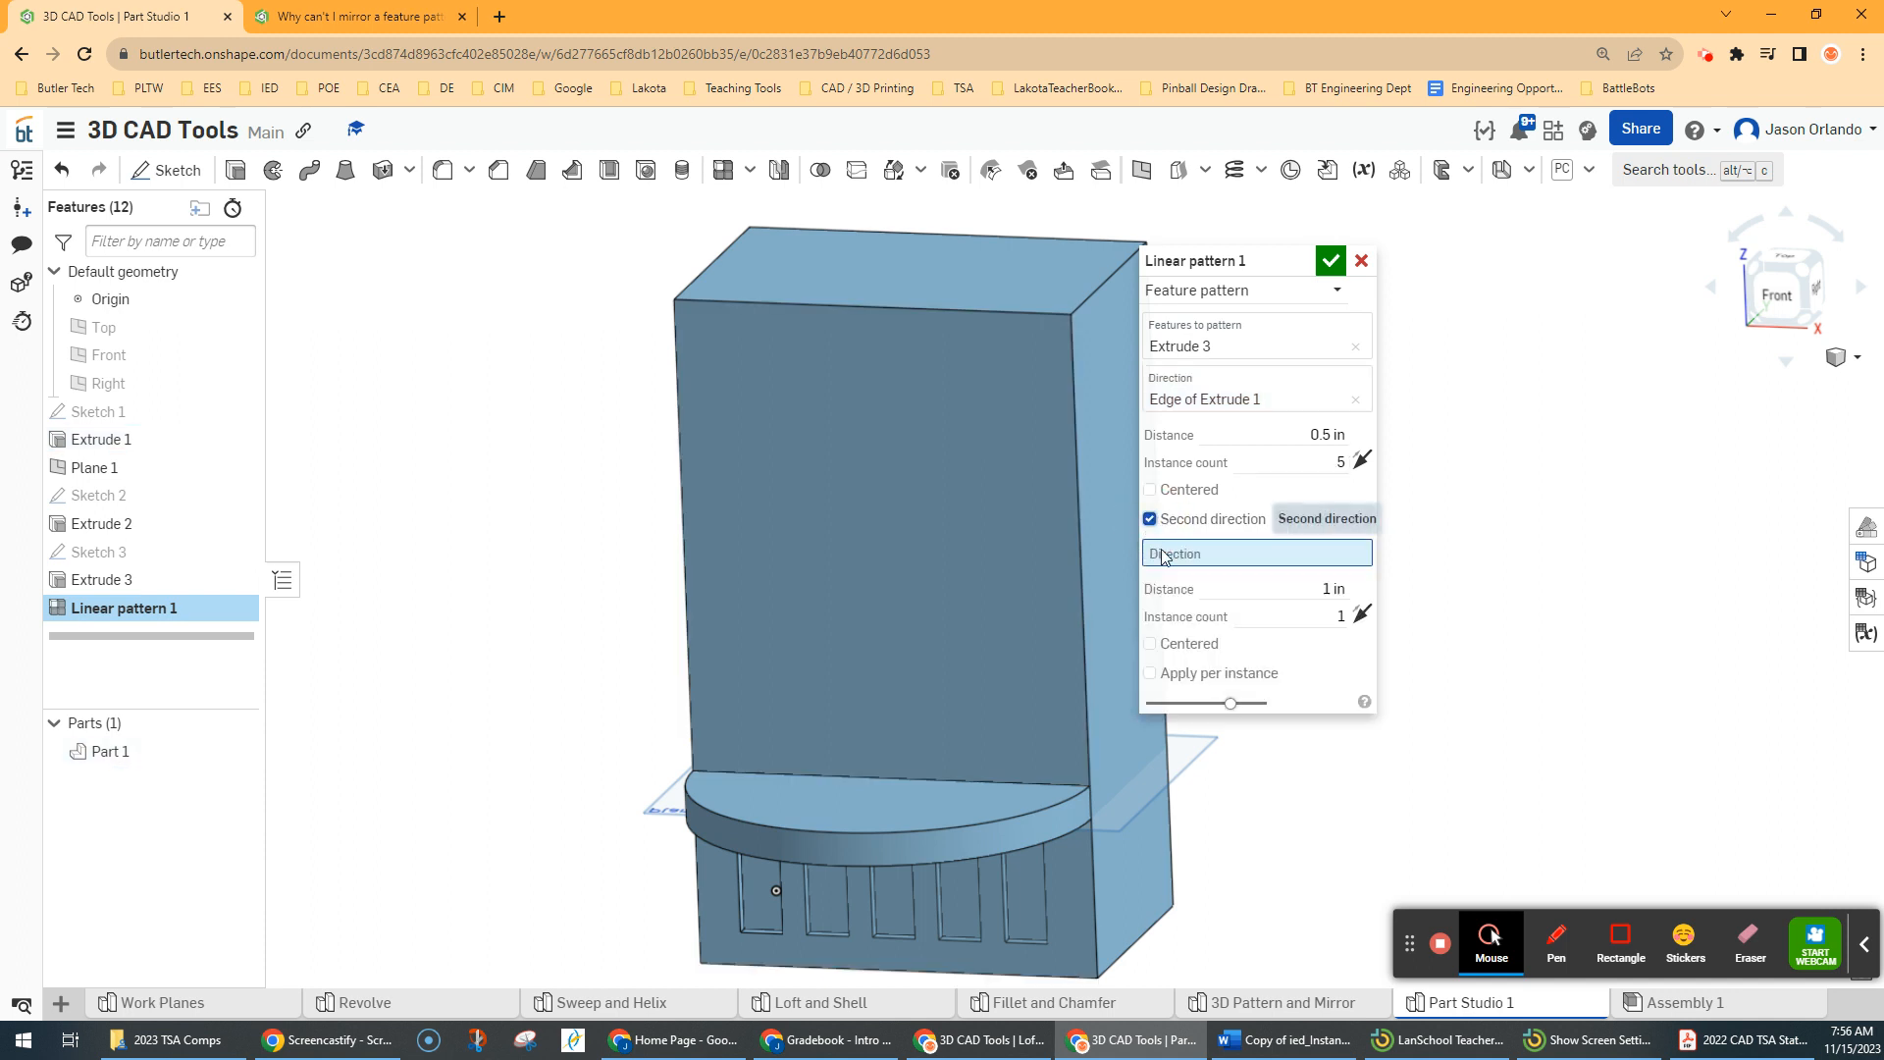
left_click(685, 594)
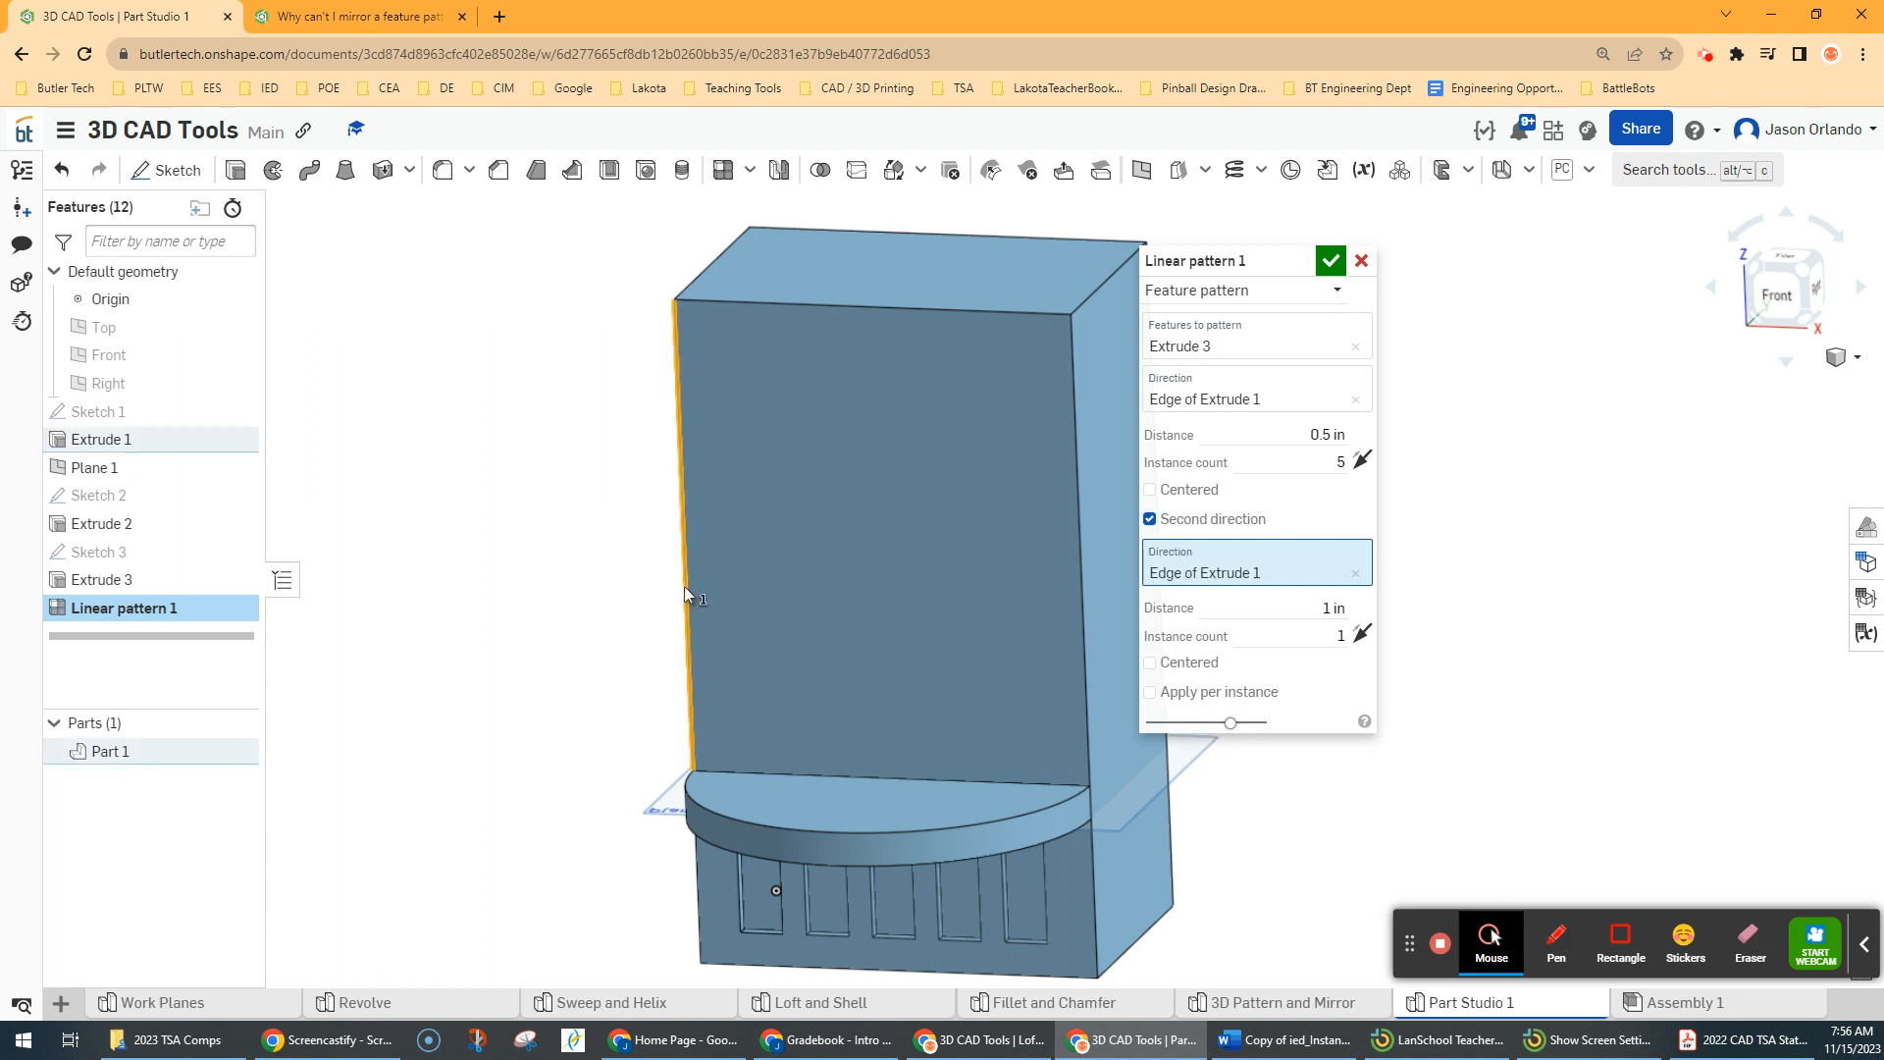
scroll(685, 586, "down", 3)
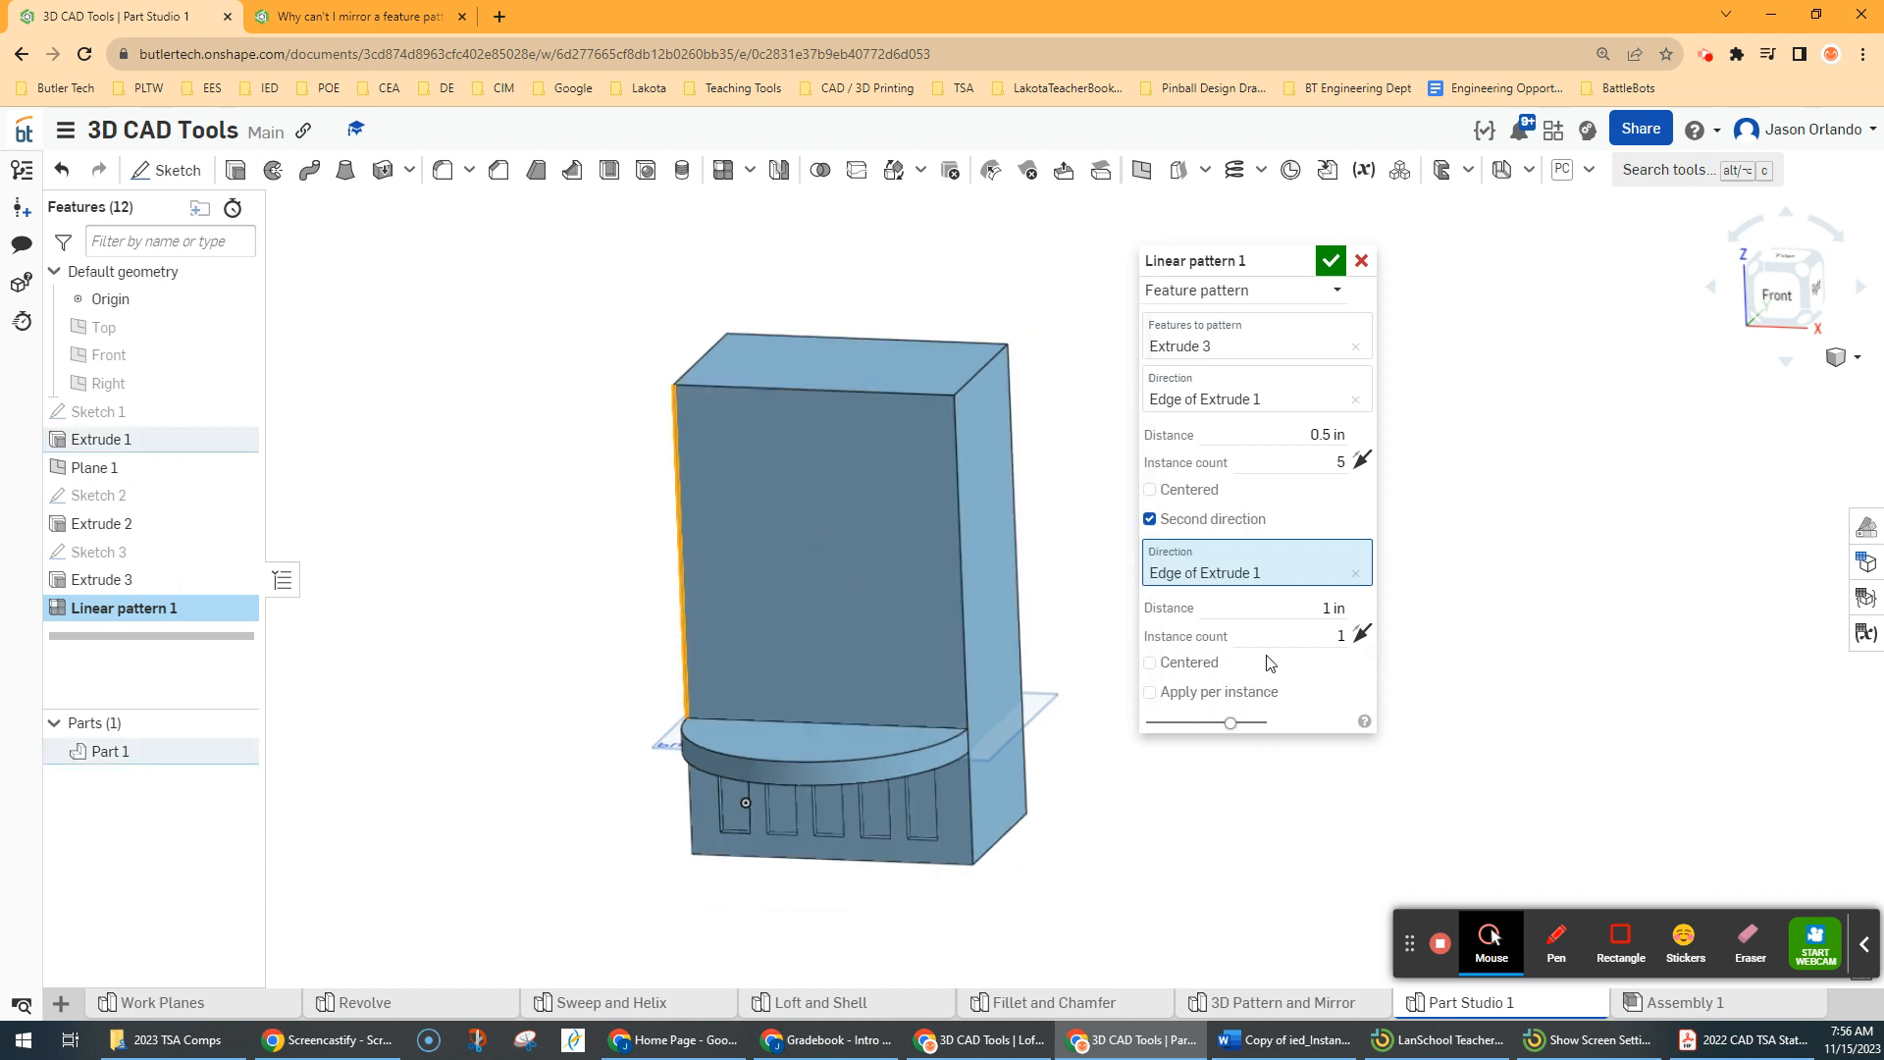
left_click(1319, 633)
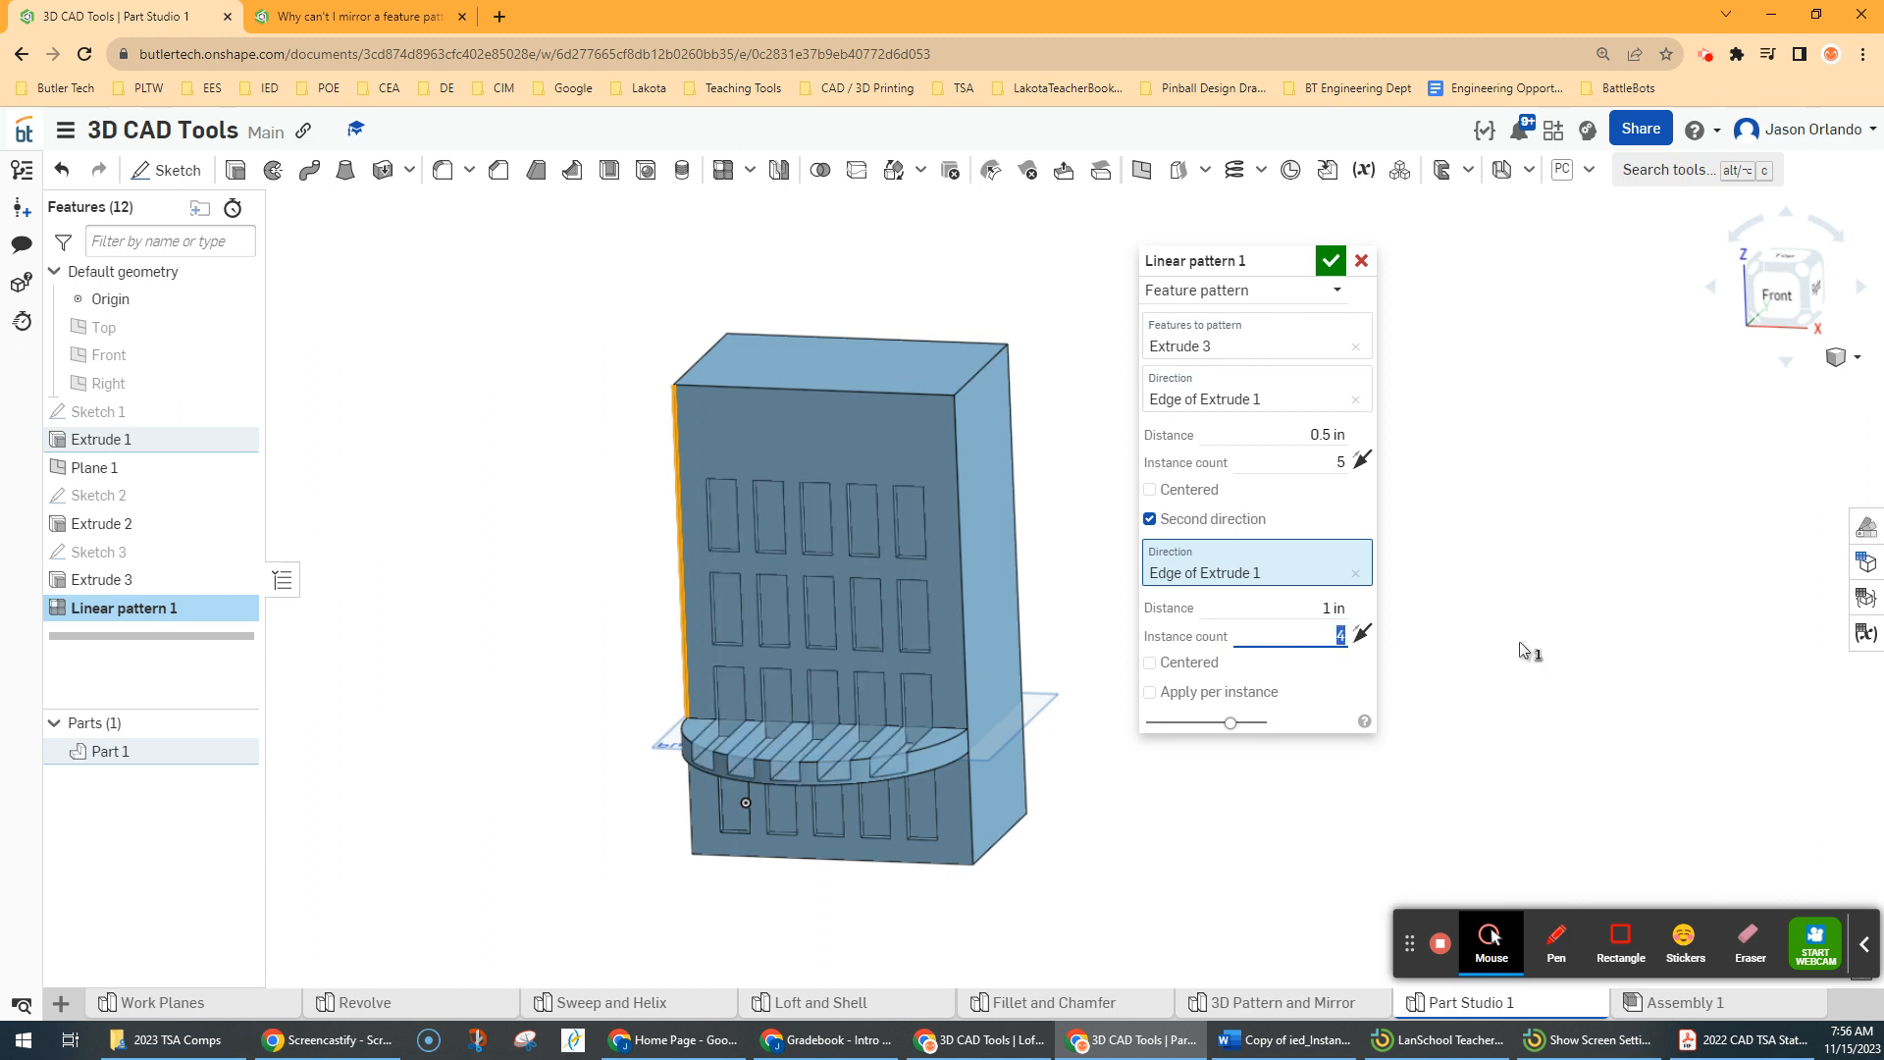
Try second-direction spacings of 1.5, 1.2 and 1.25 in, and set the distance to 1.3 in to clear the balcony
left_click(1322, 605)
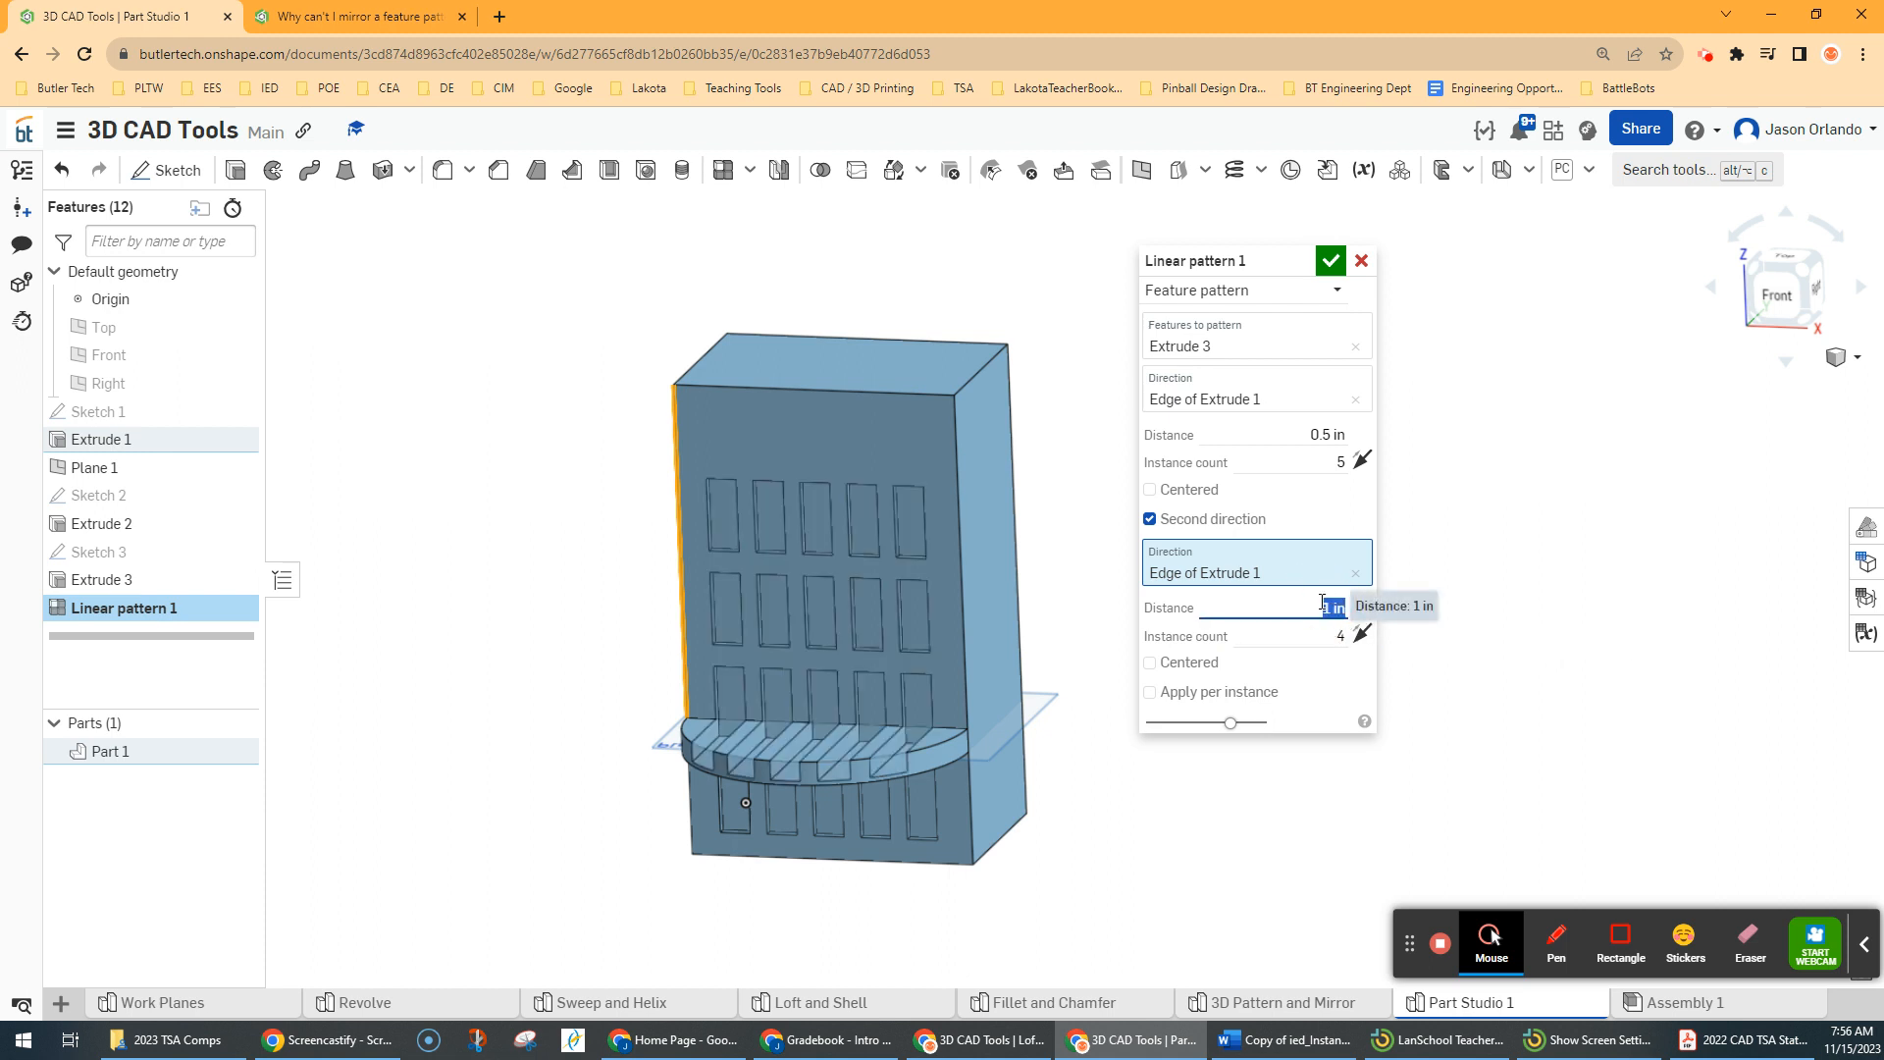
key("Return")
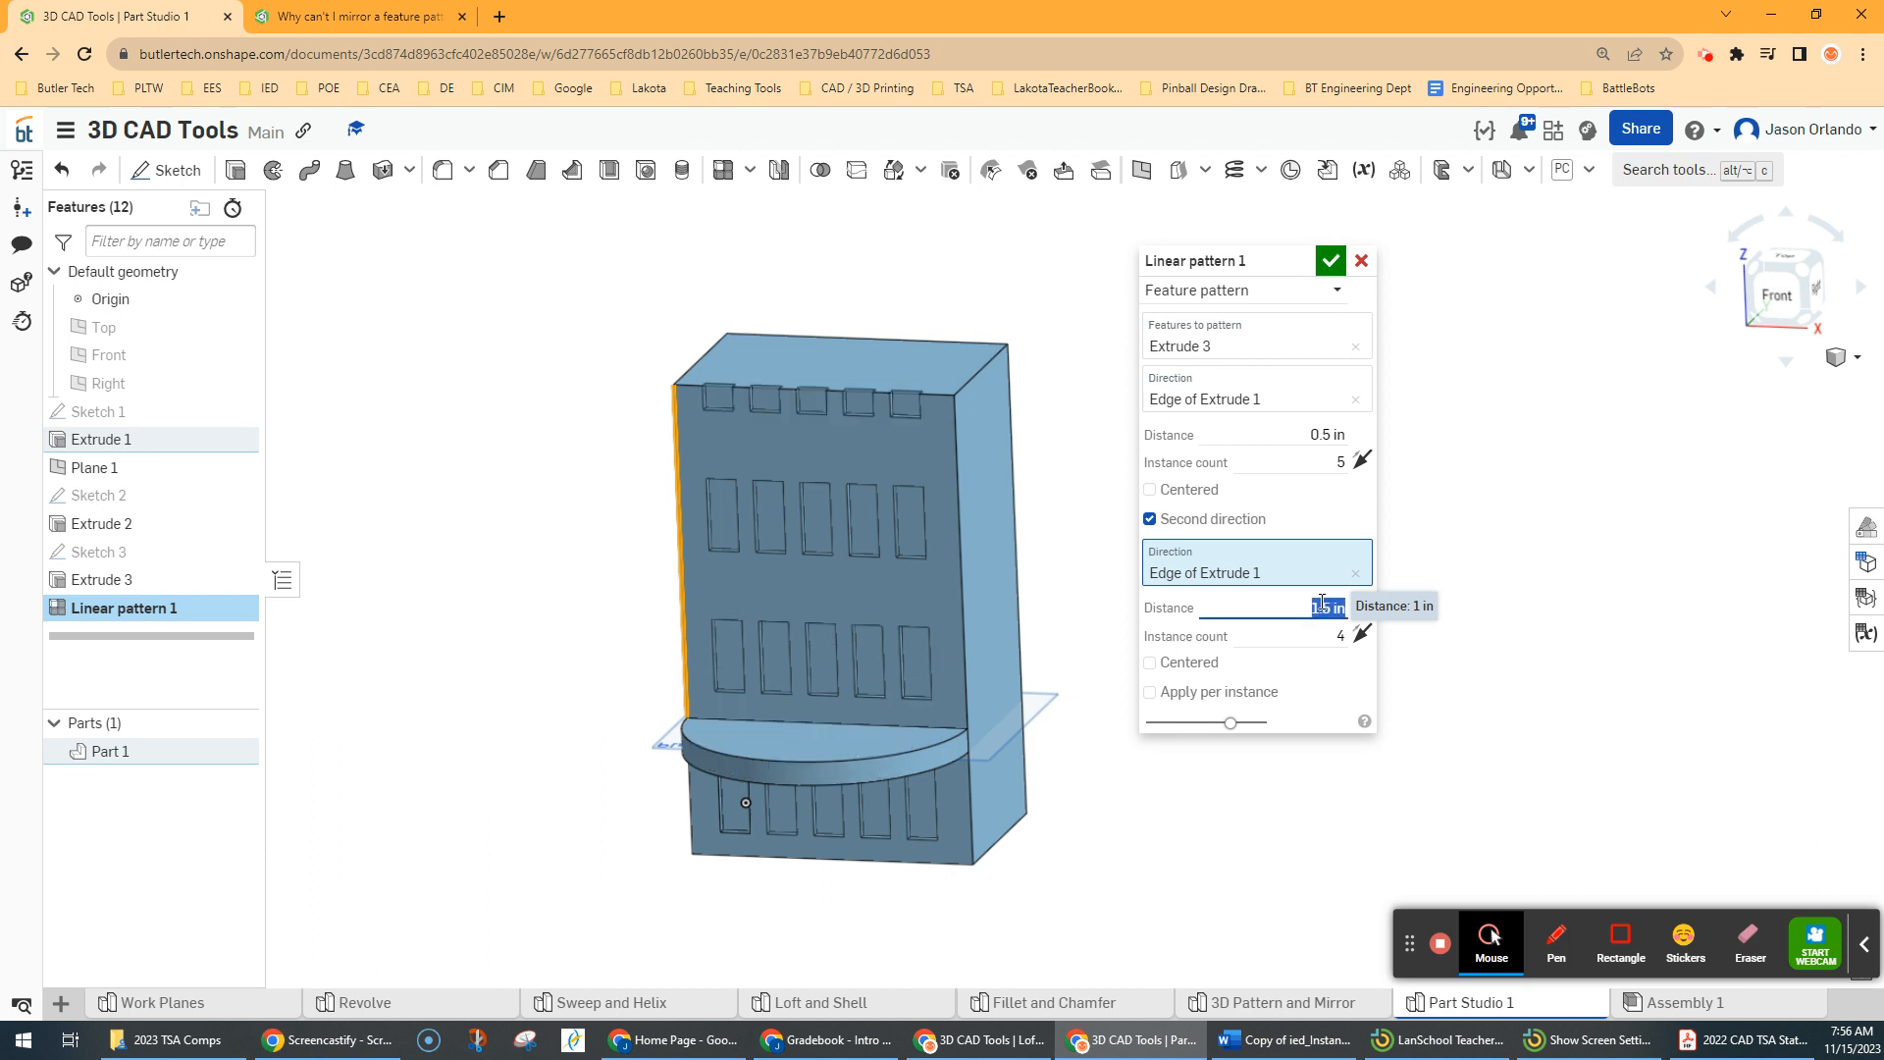
type("1.2")
key("Return")
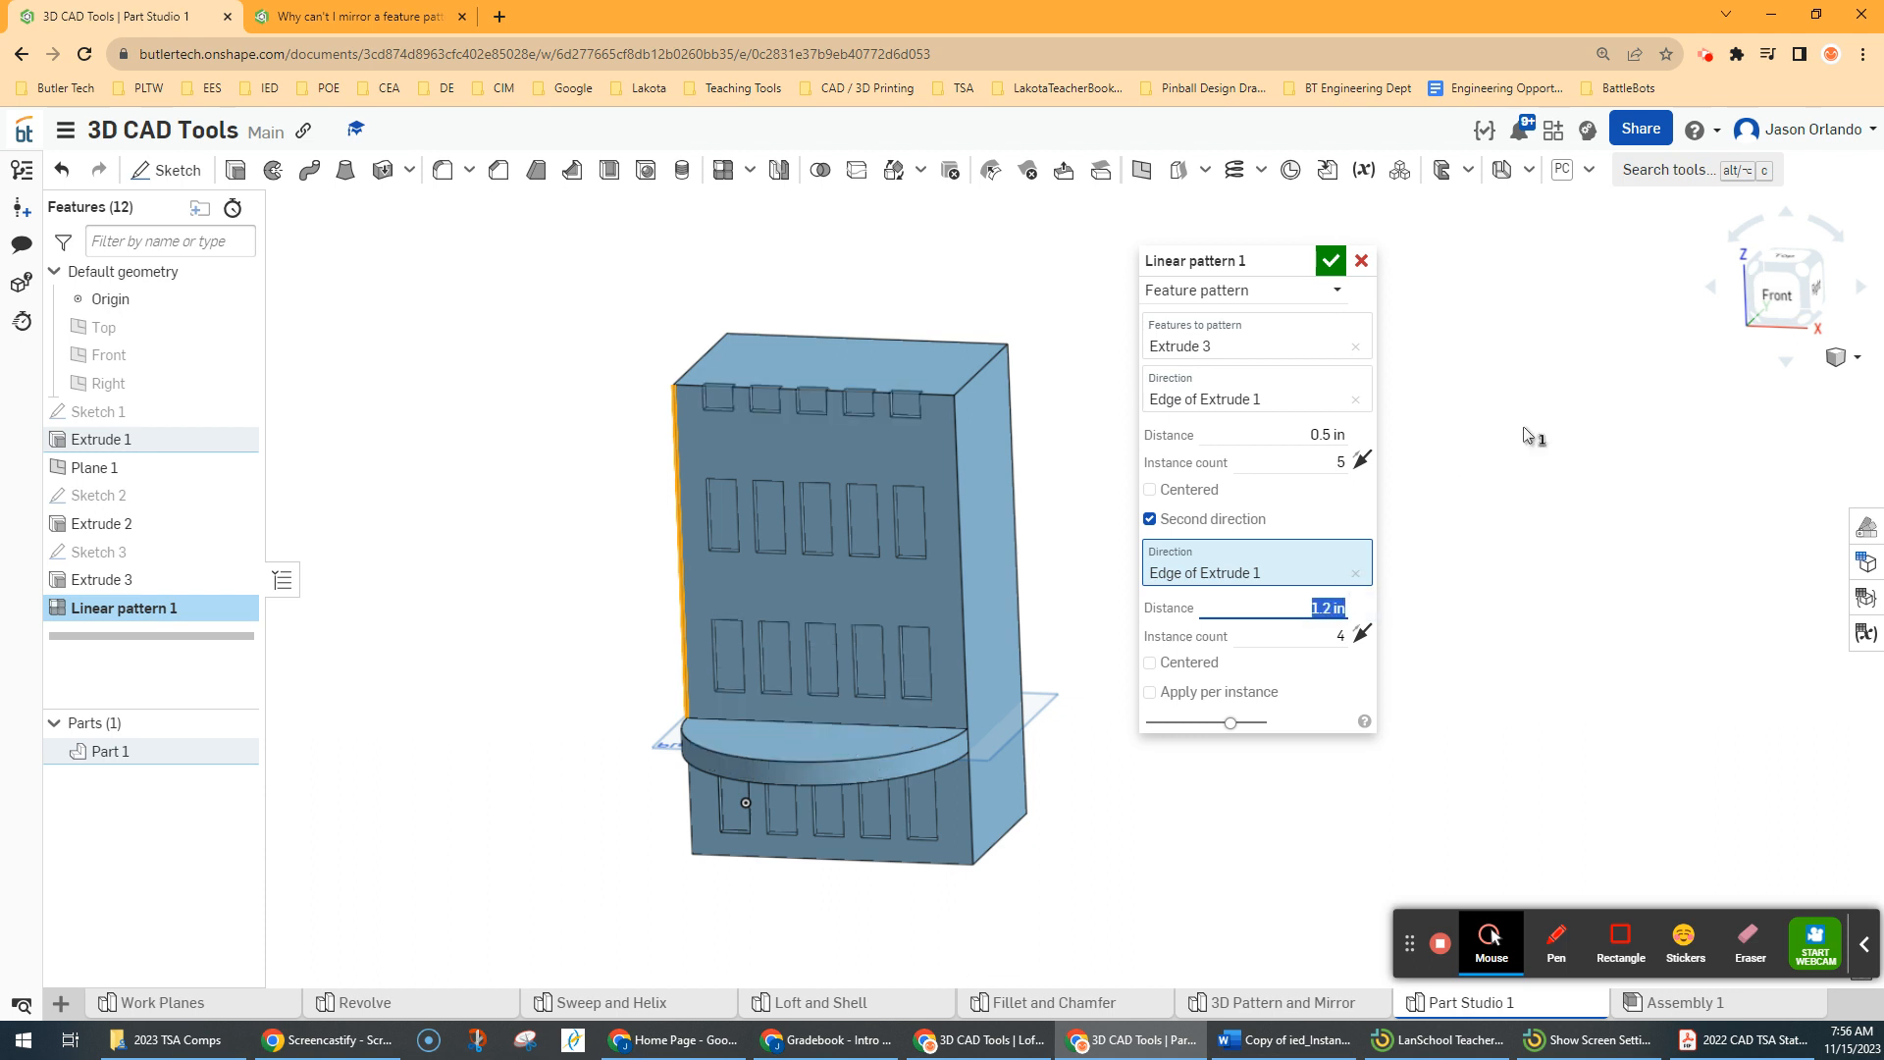
type("1.25")
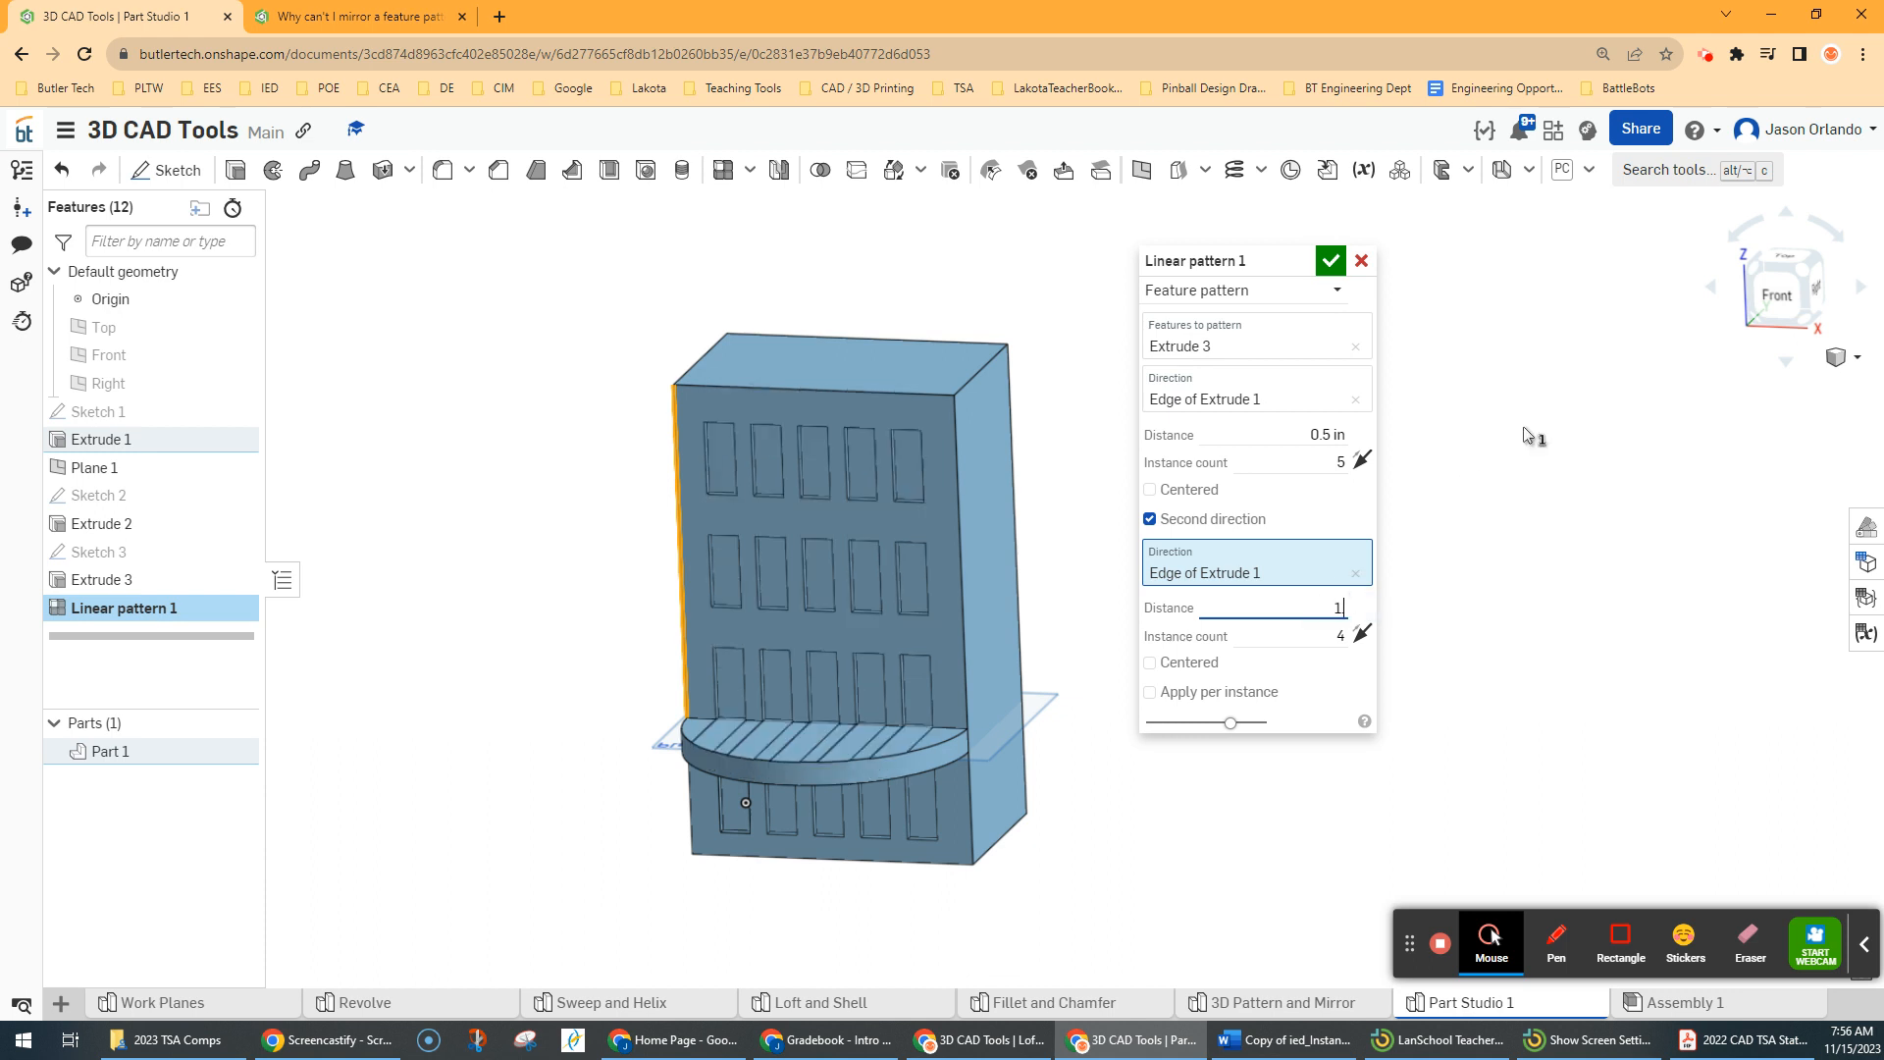
key("Return")
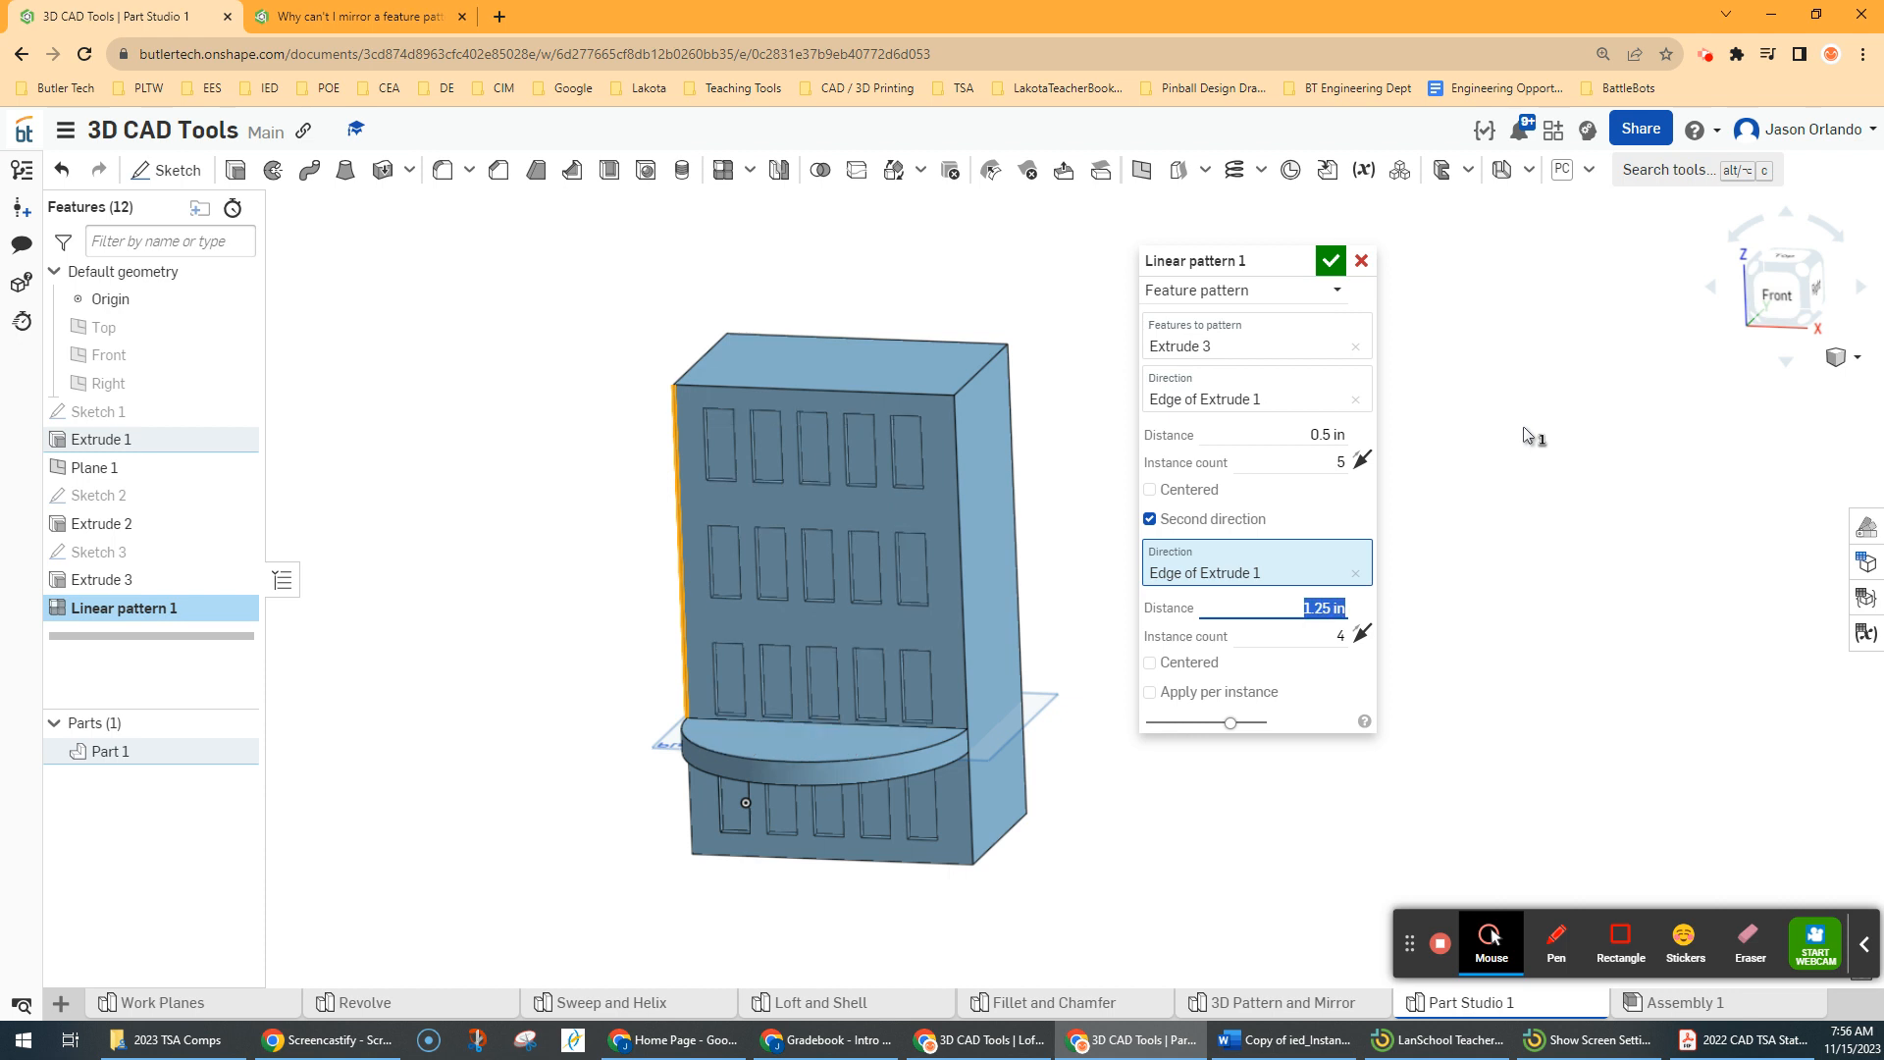
type("1.3")
key("Return")
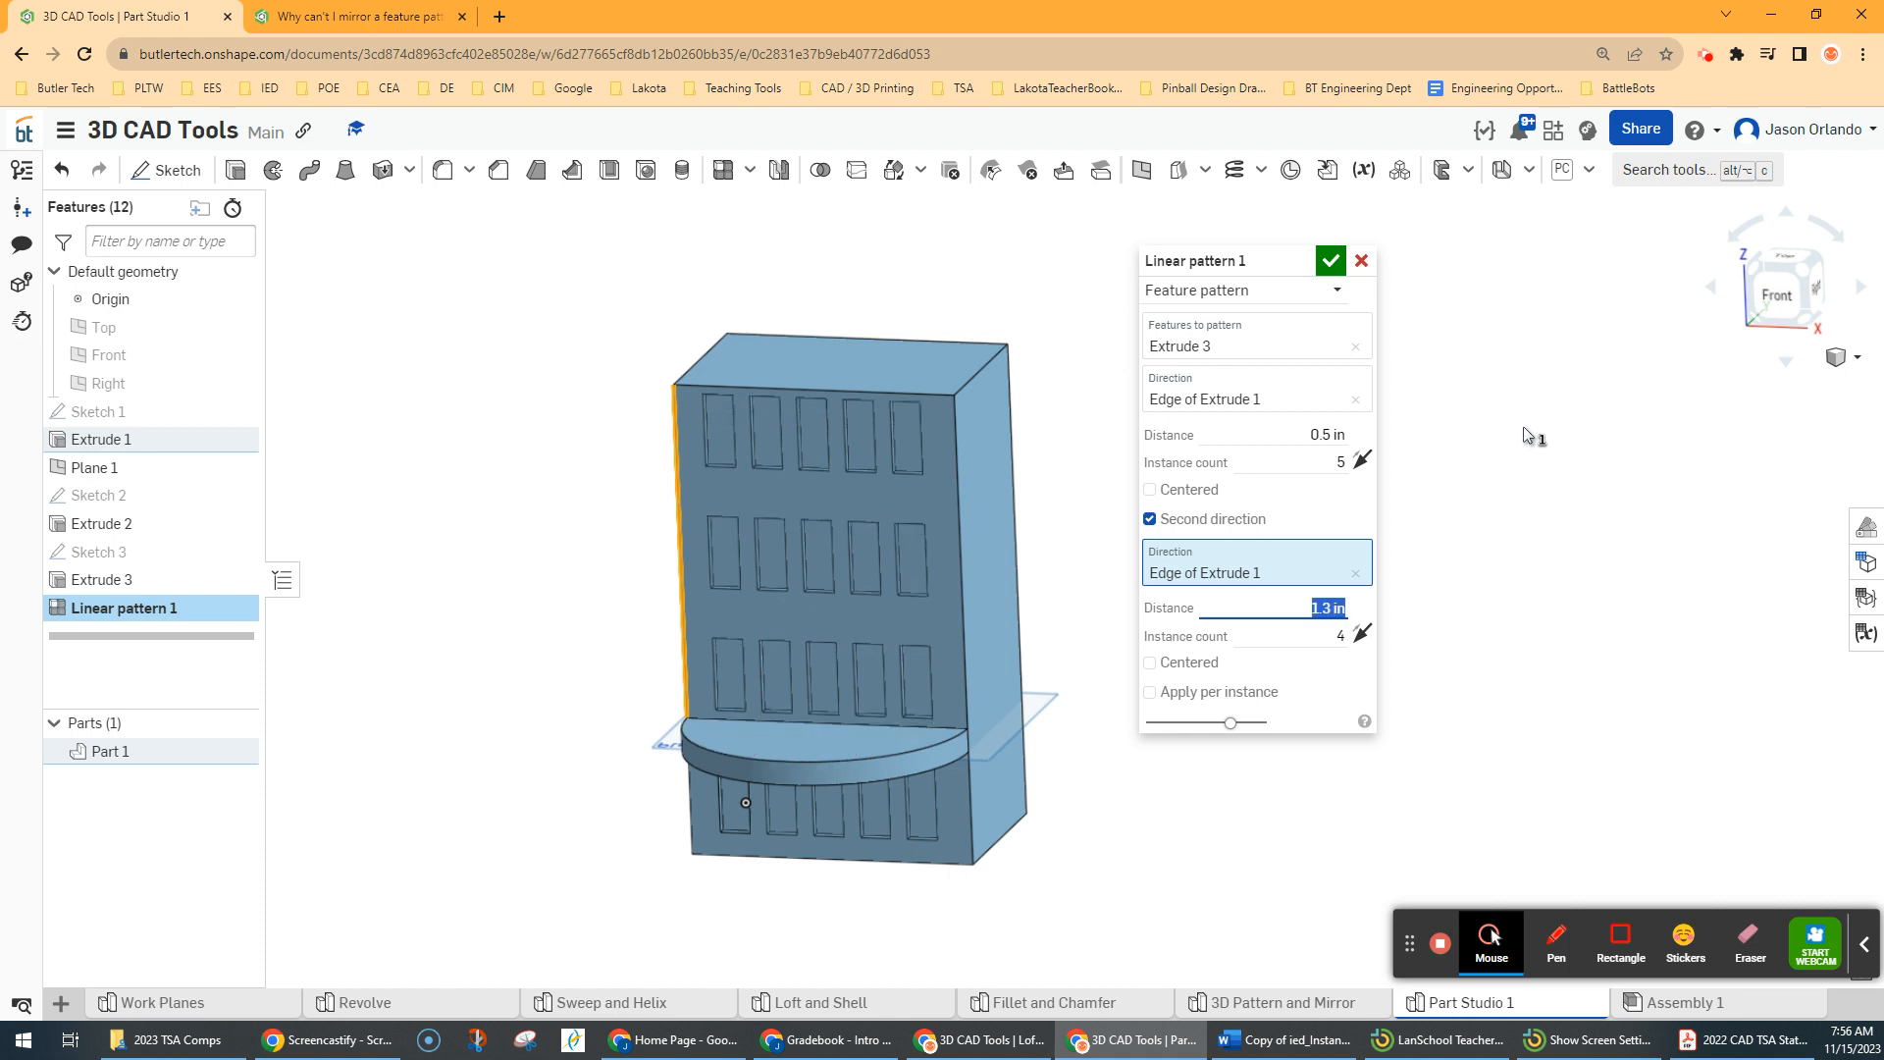
scroll(869, 707, "up", 5)
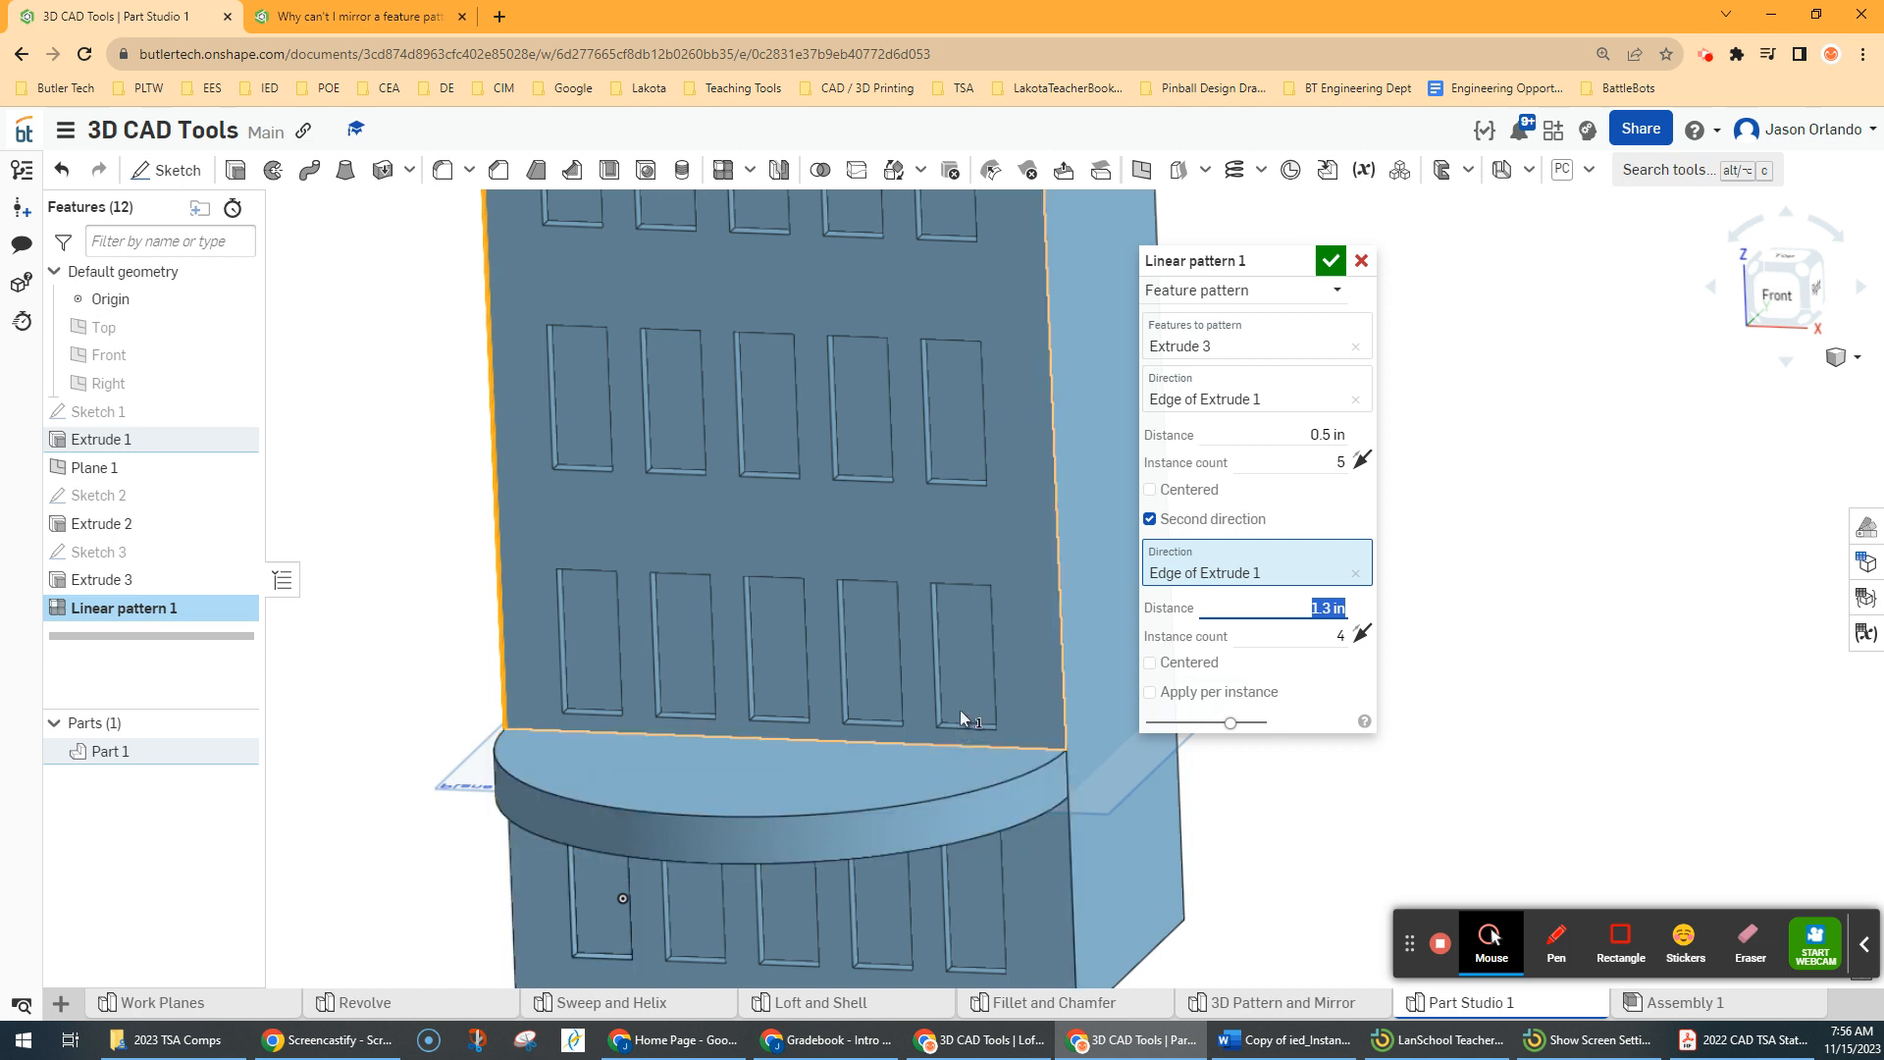
scroll(958, 579, "down", 4)
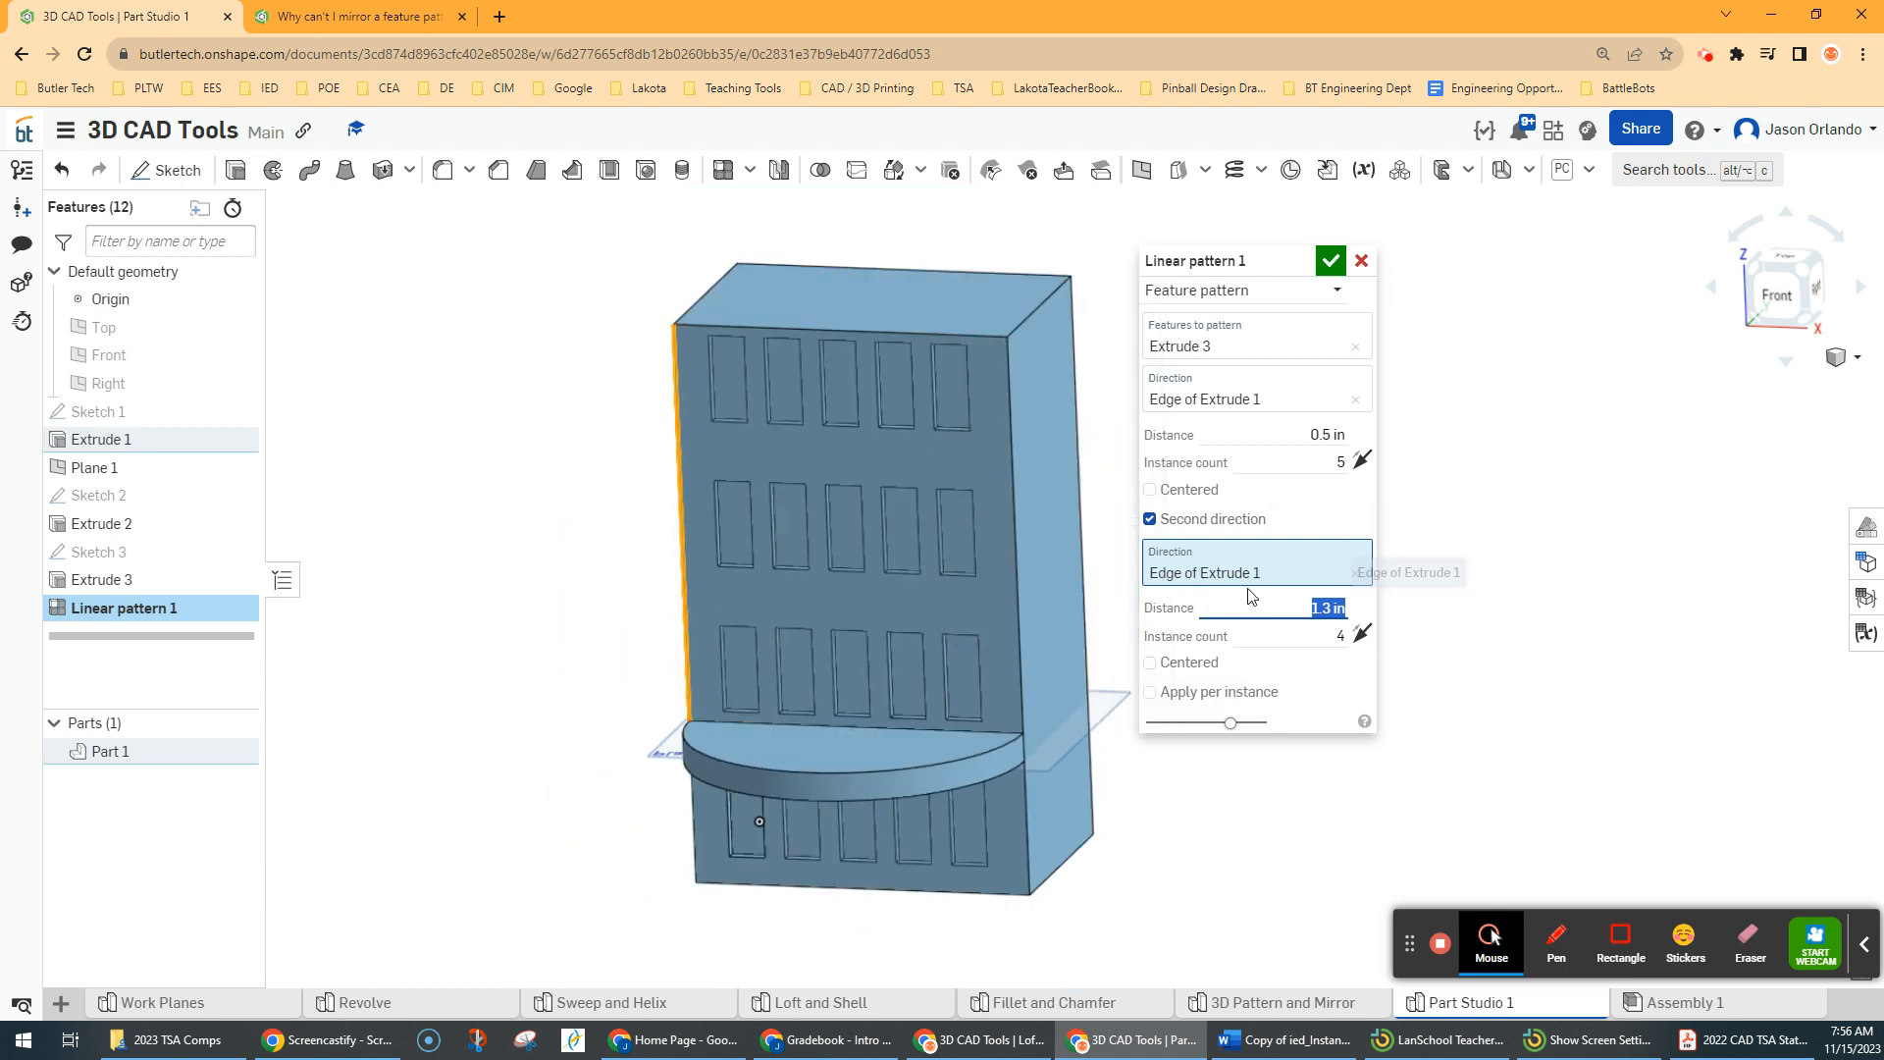
Try 3 instances at 1.5 in spacing in the pattern's second direction
left_click(1326, 638)
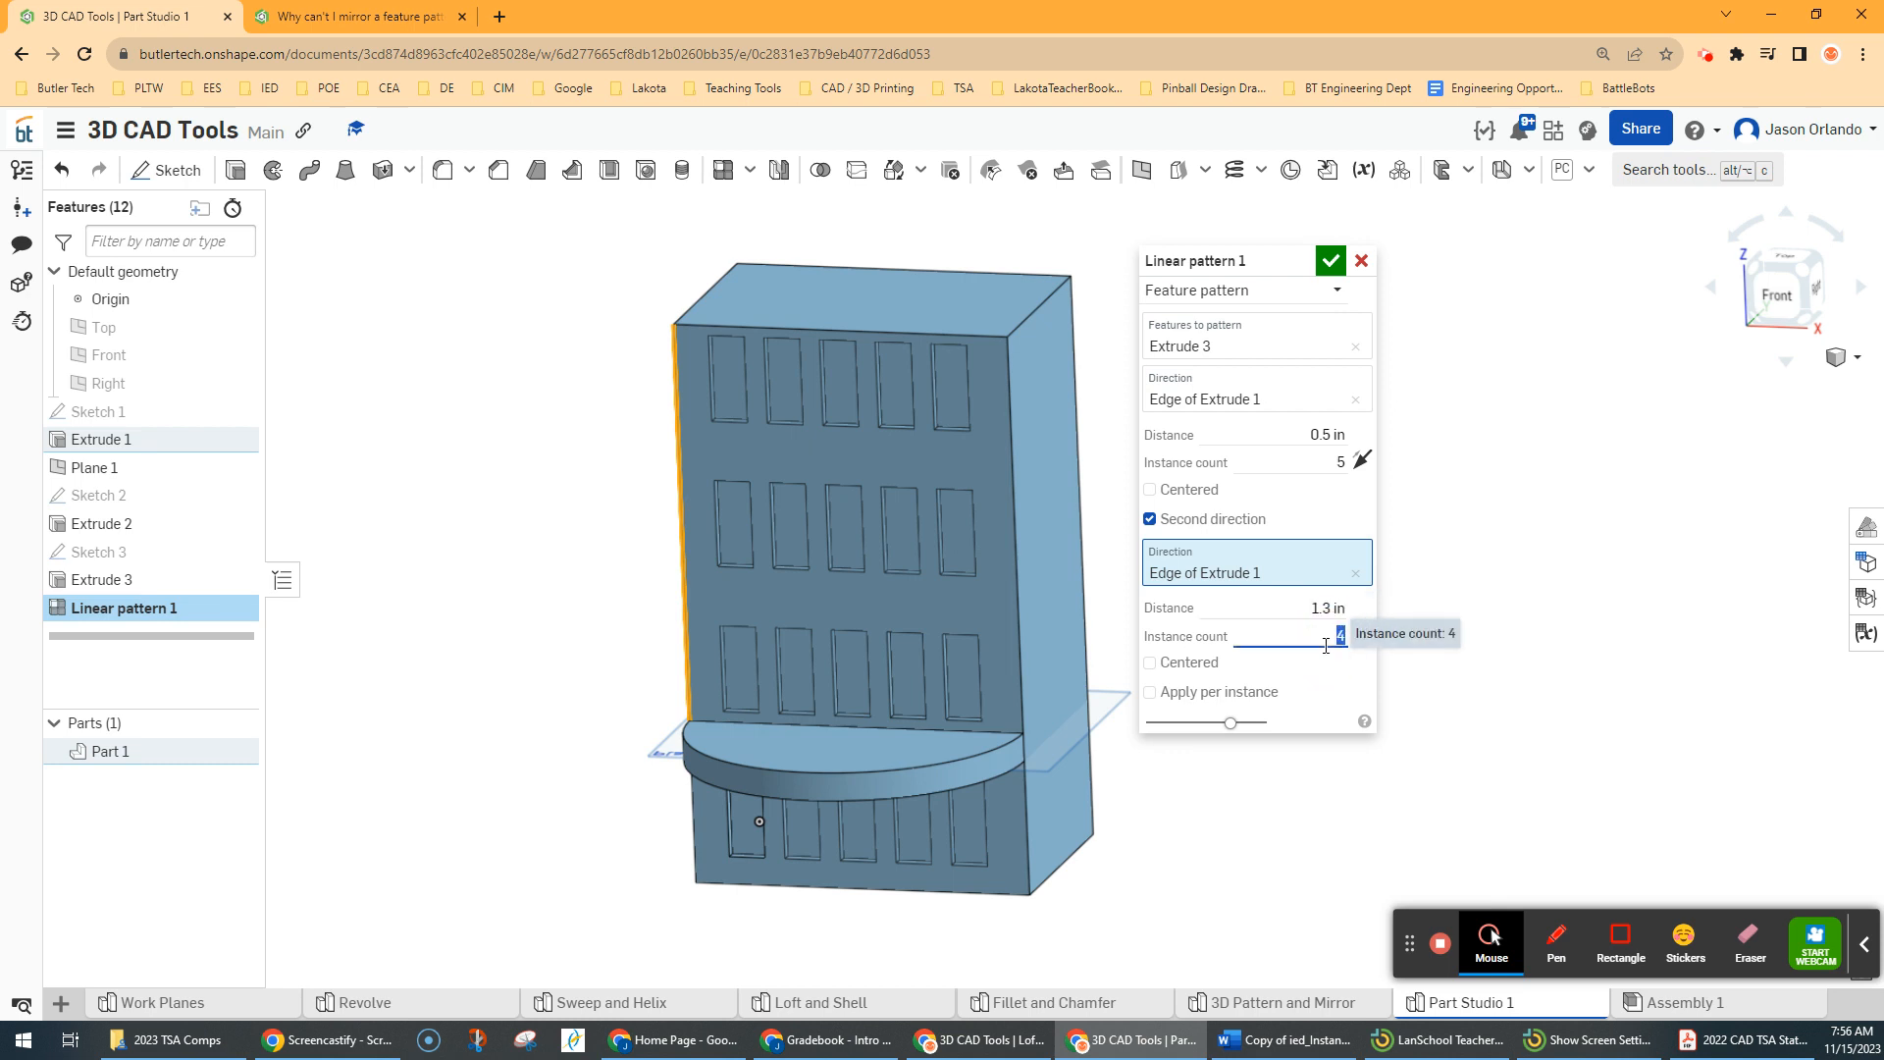
type("3")
left_click(1309, 605)
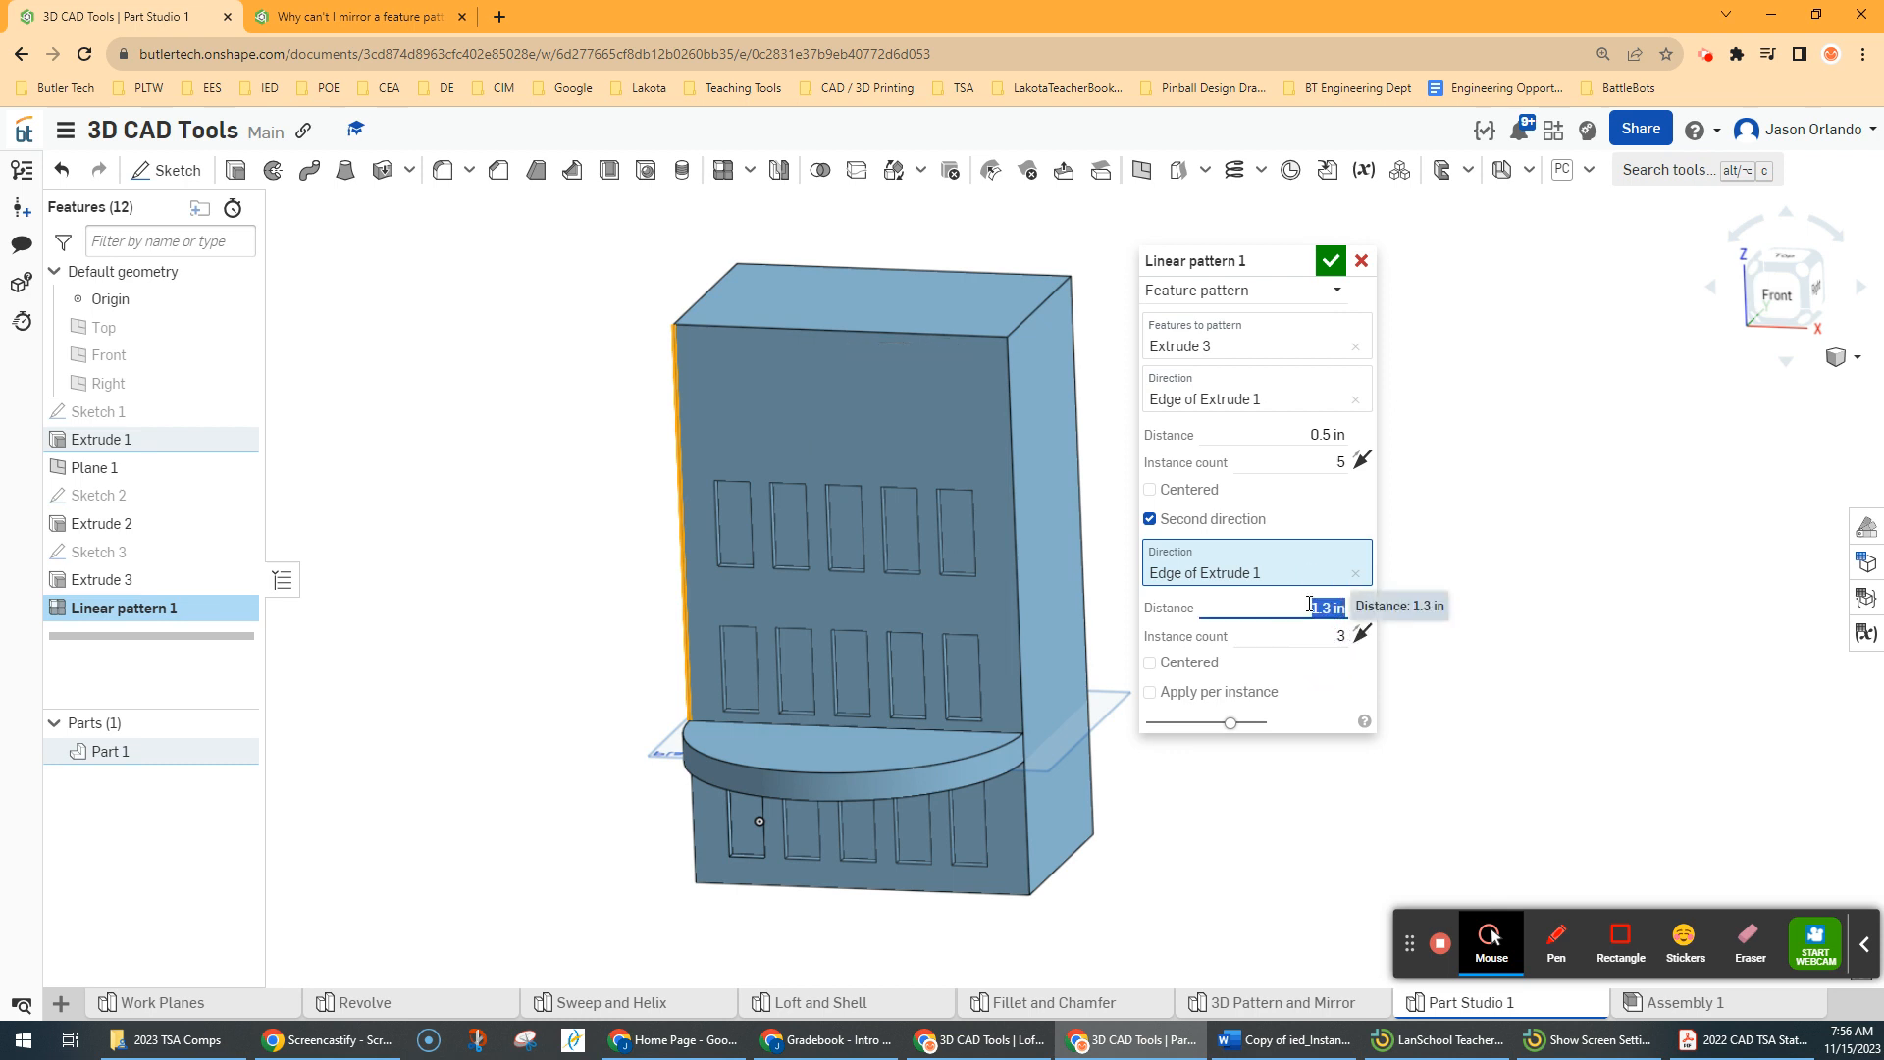
type("1.5")
key("Return")
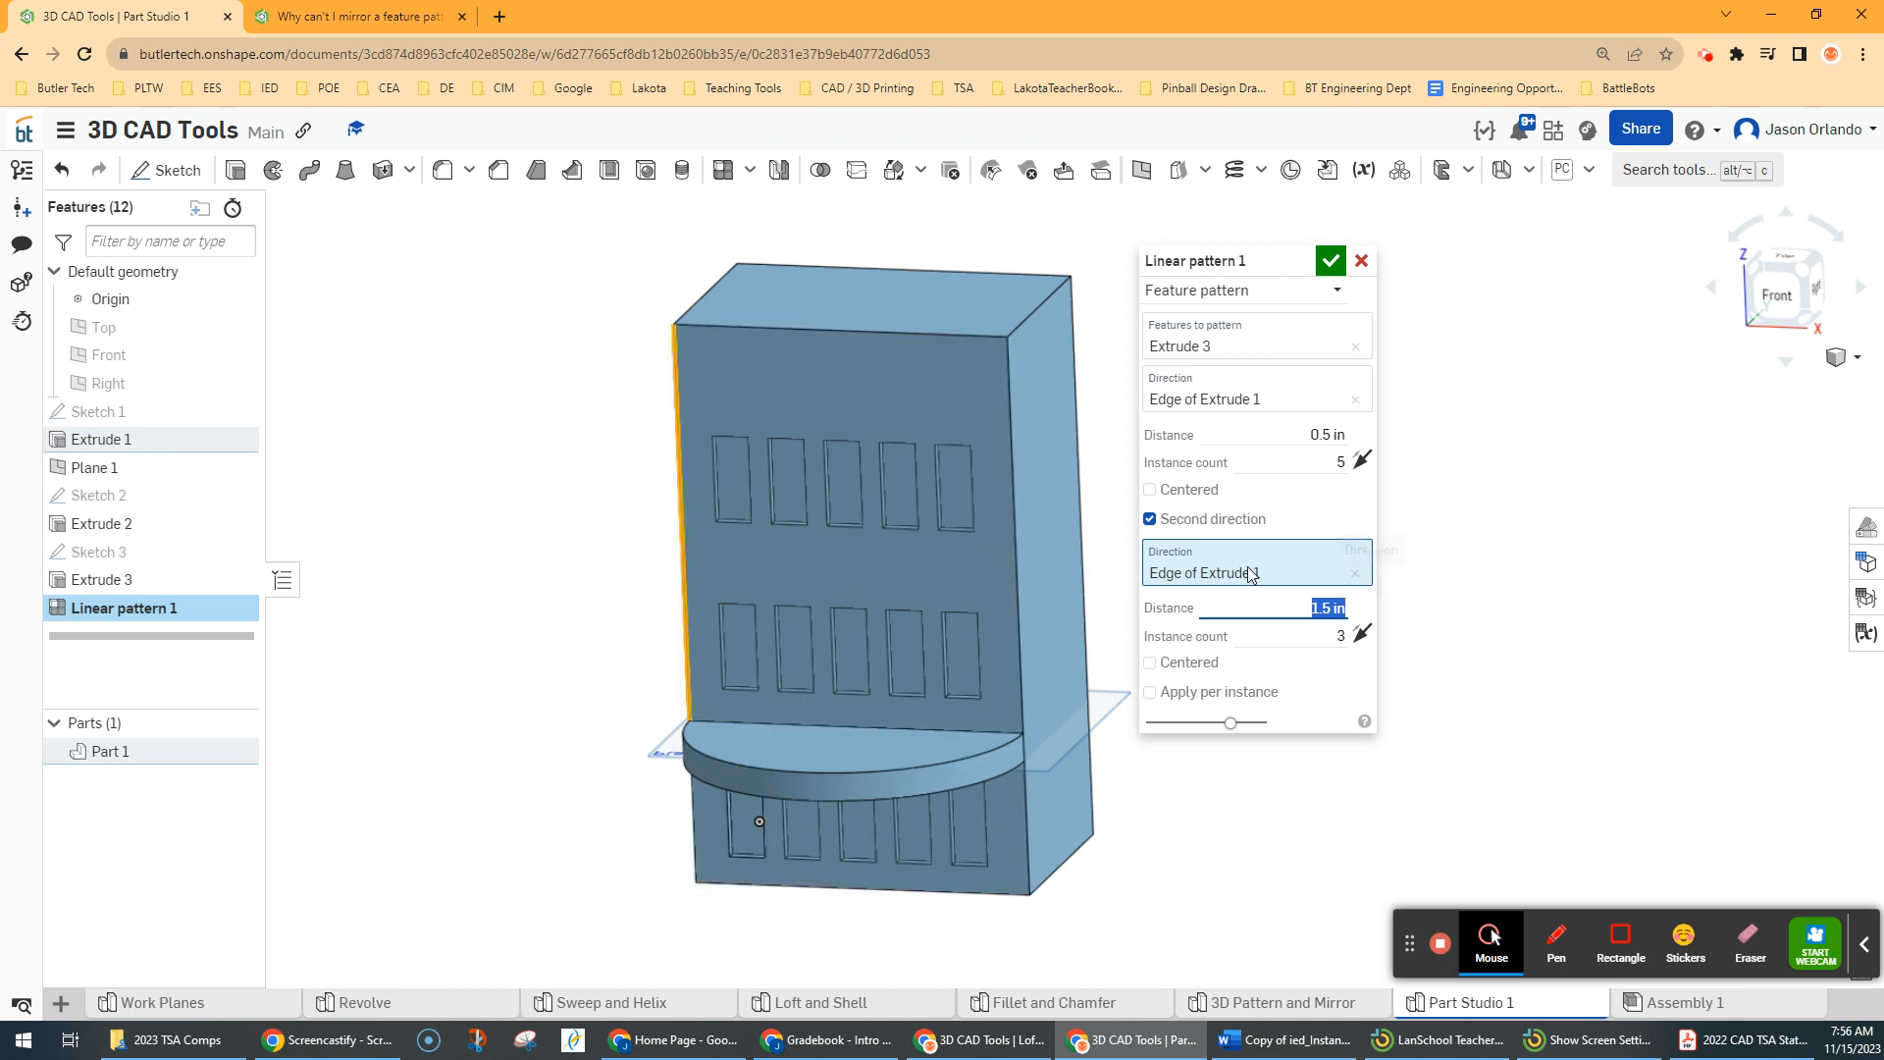
Set the second direction to 4 instances at 1.3 in spacing and accept the linear pattern
type("1.3")
key("Tab")
type("4")
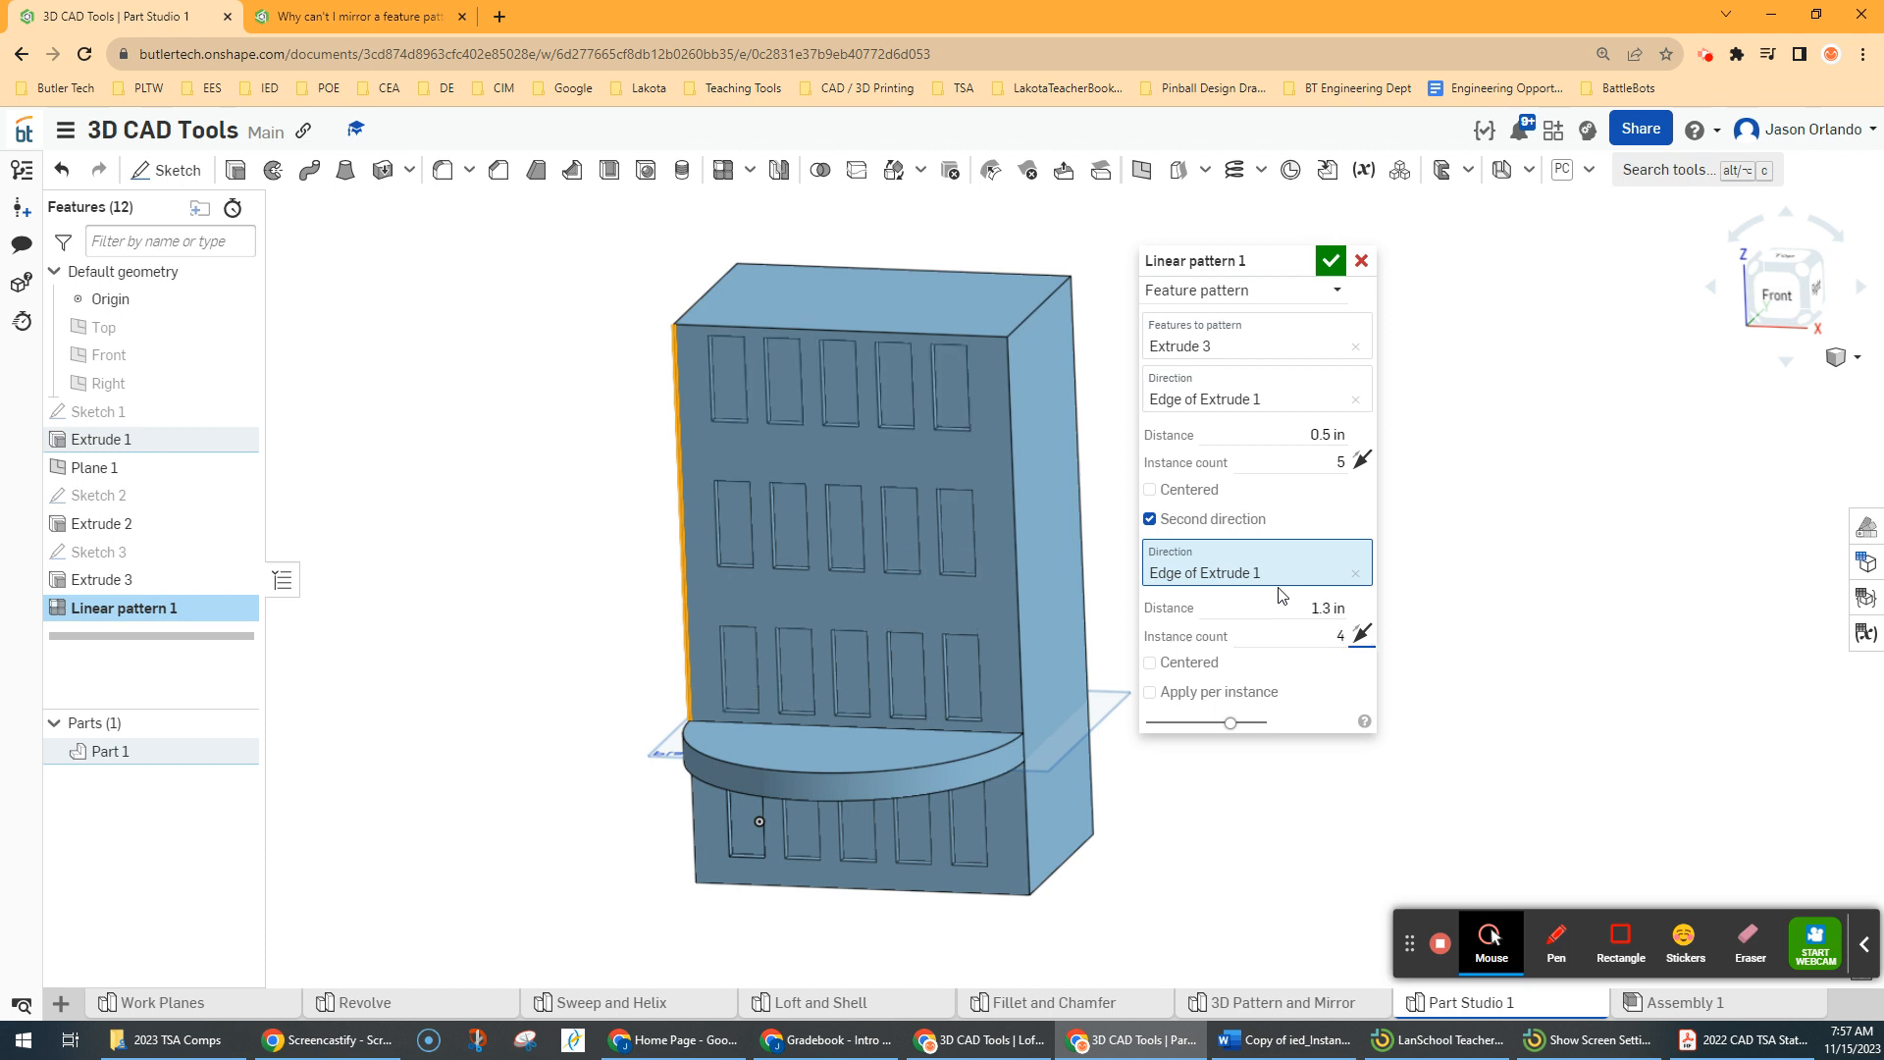
left_click(1329, 262)
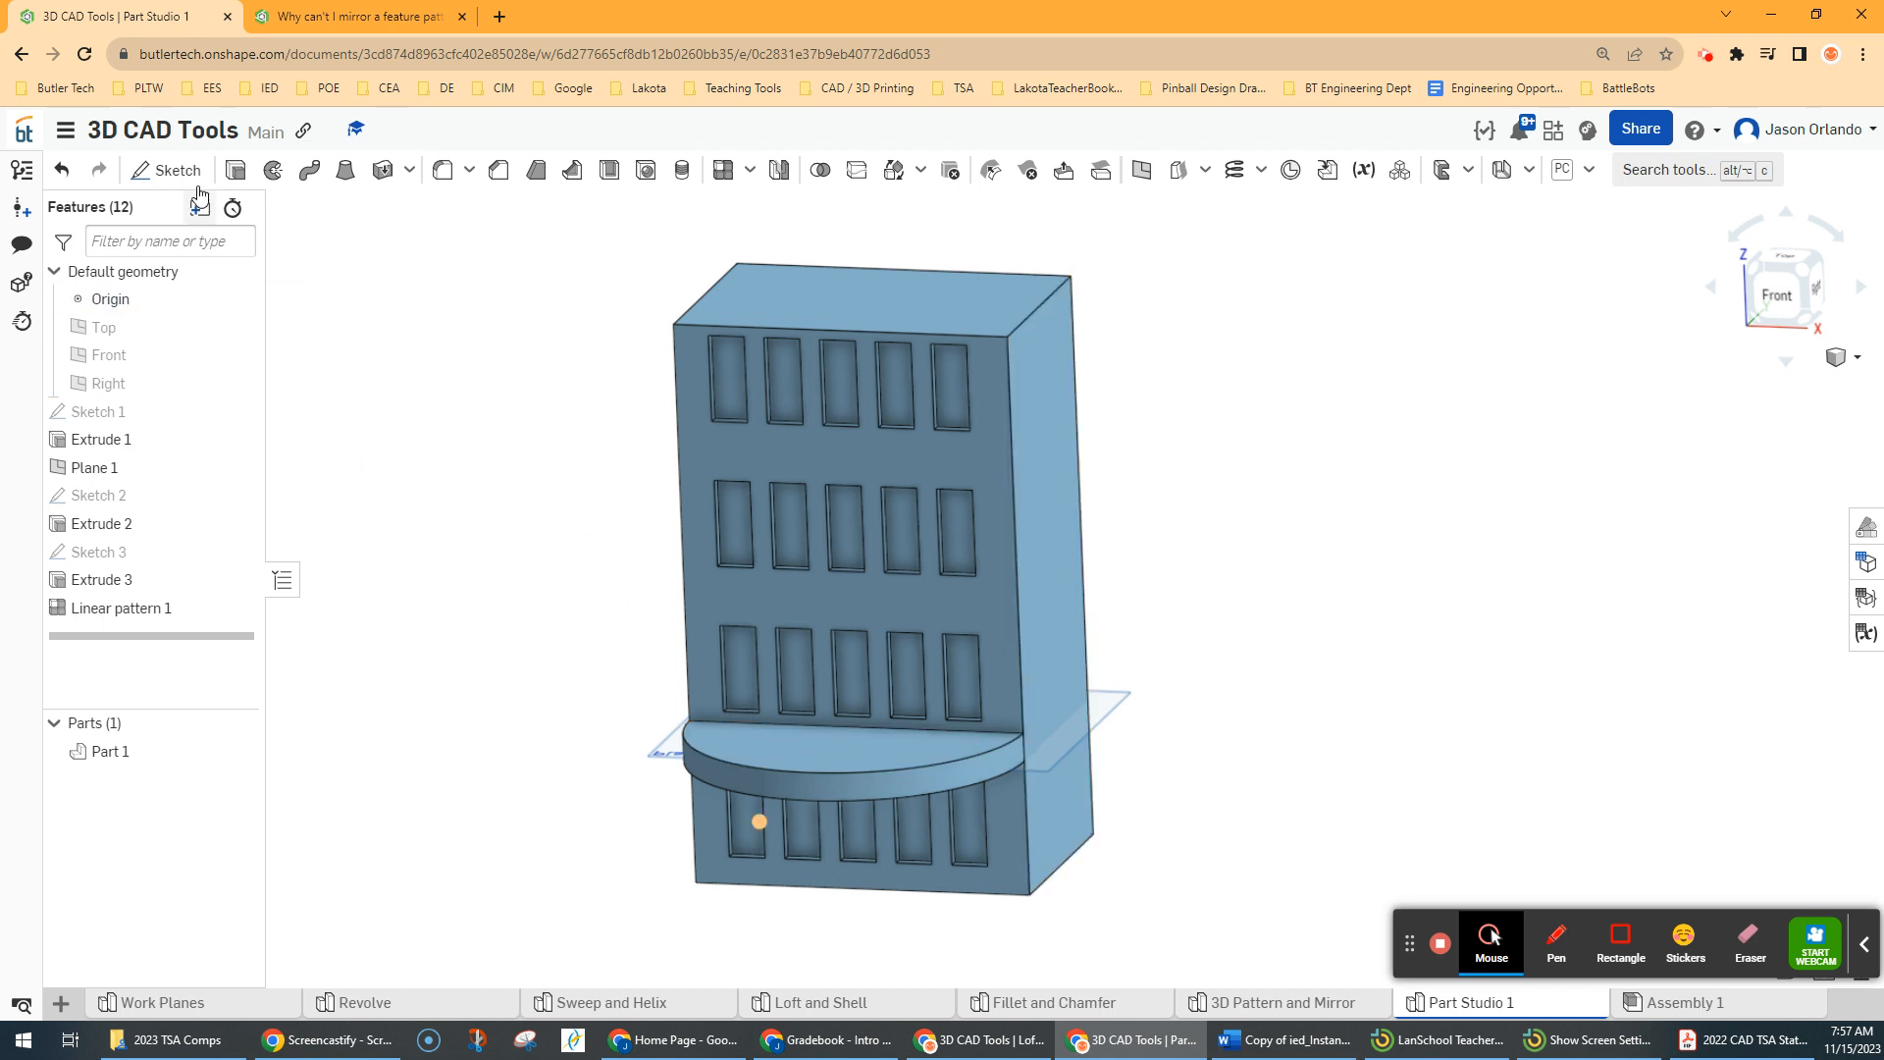
Sketch a circle about 0.32 in in diameter on the balcony's top face, centred left to right near the curved front edge
left_click(168, 170)
scroll(832, 751, "up", 3)
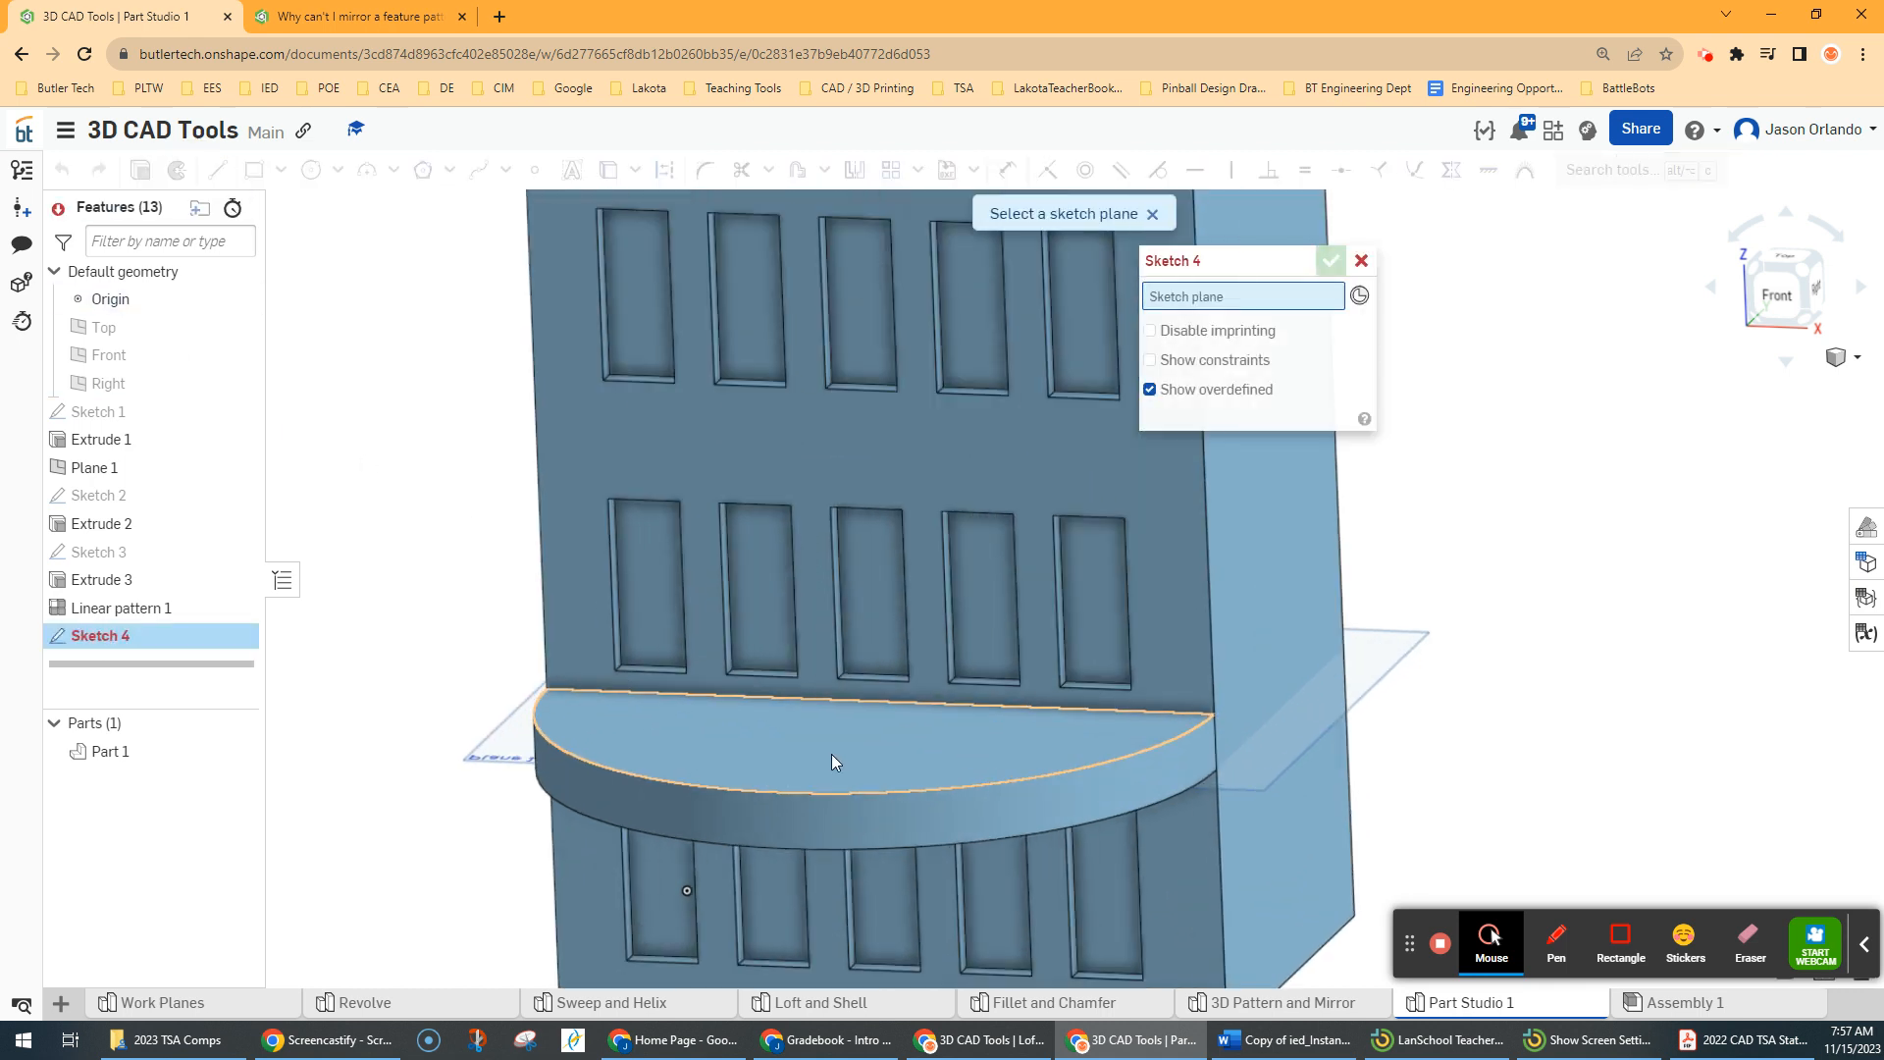
left_click(817, 760)
key("n")
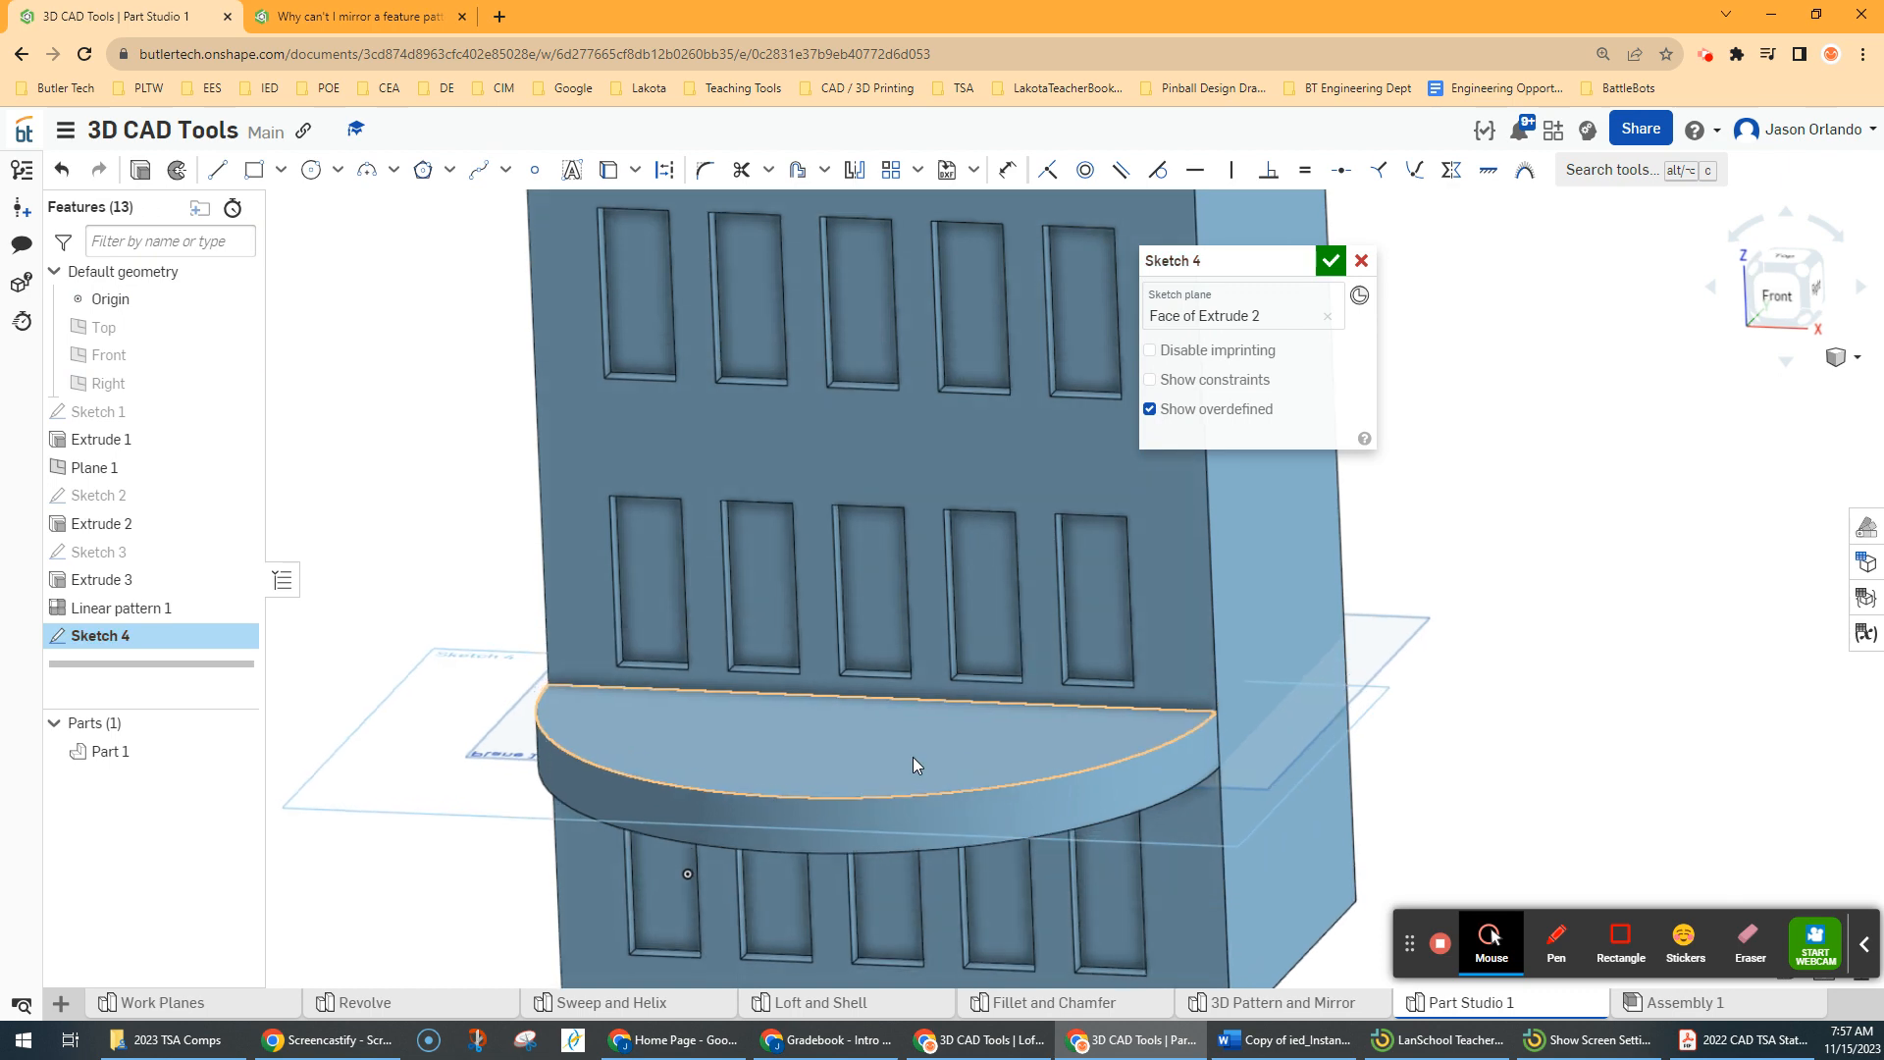
left_click(311, 170)
middle_click_drag(962, 510, 882, 518)
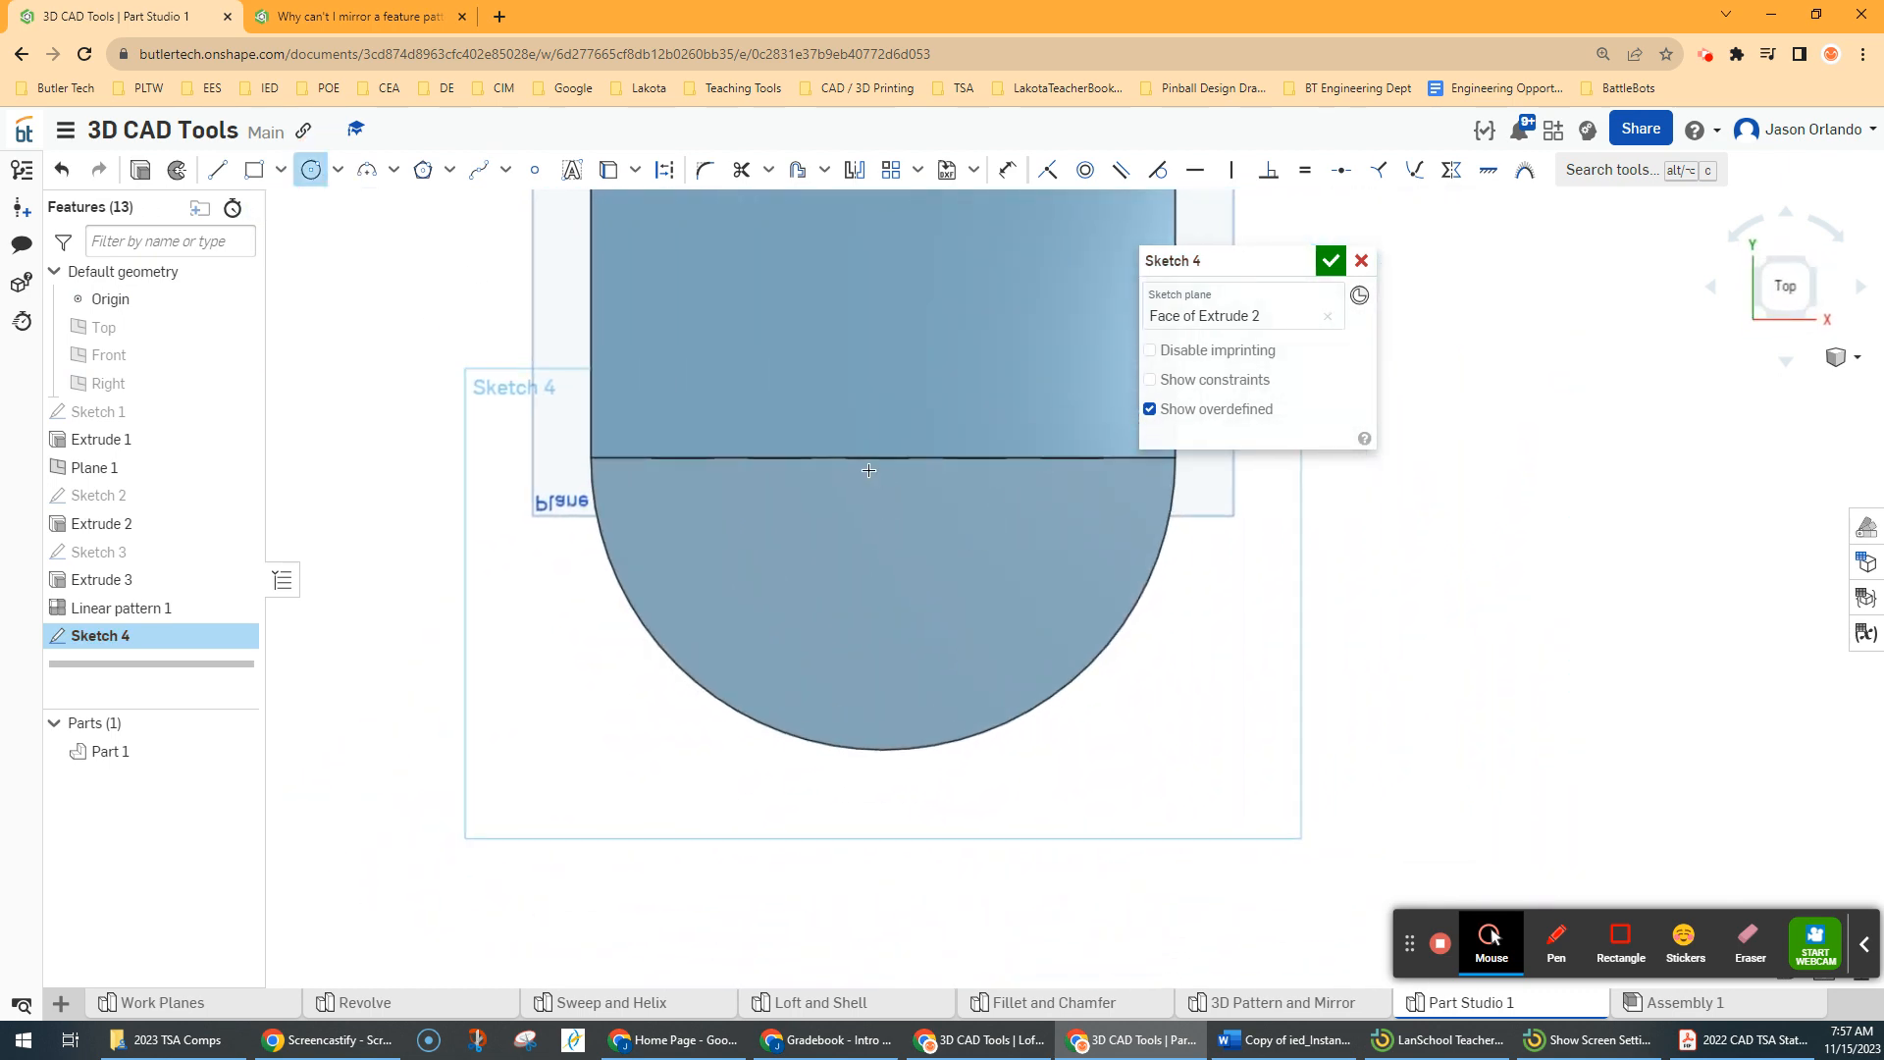
left_click(882, 687)
left_click(887, 717)
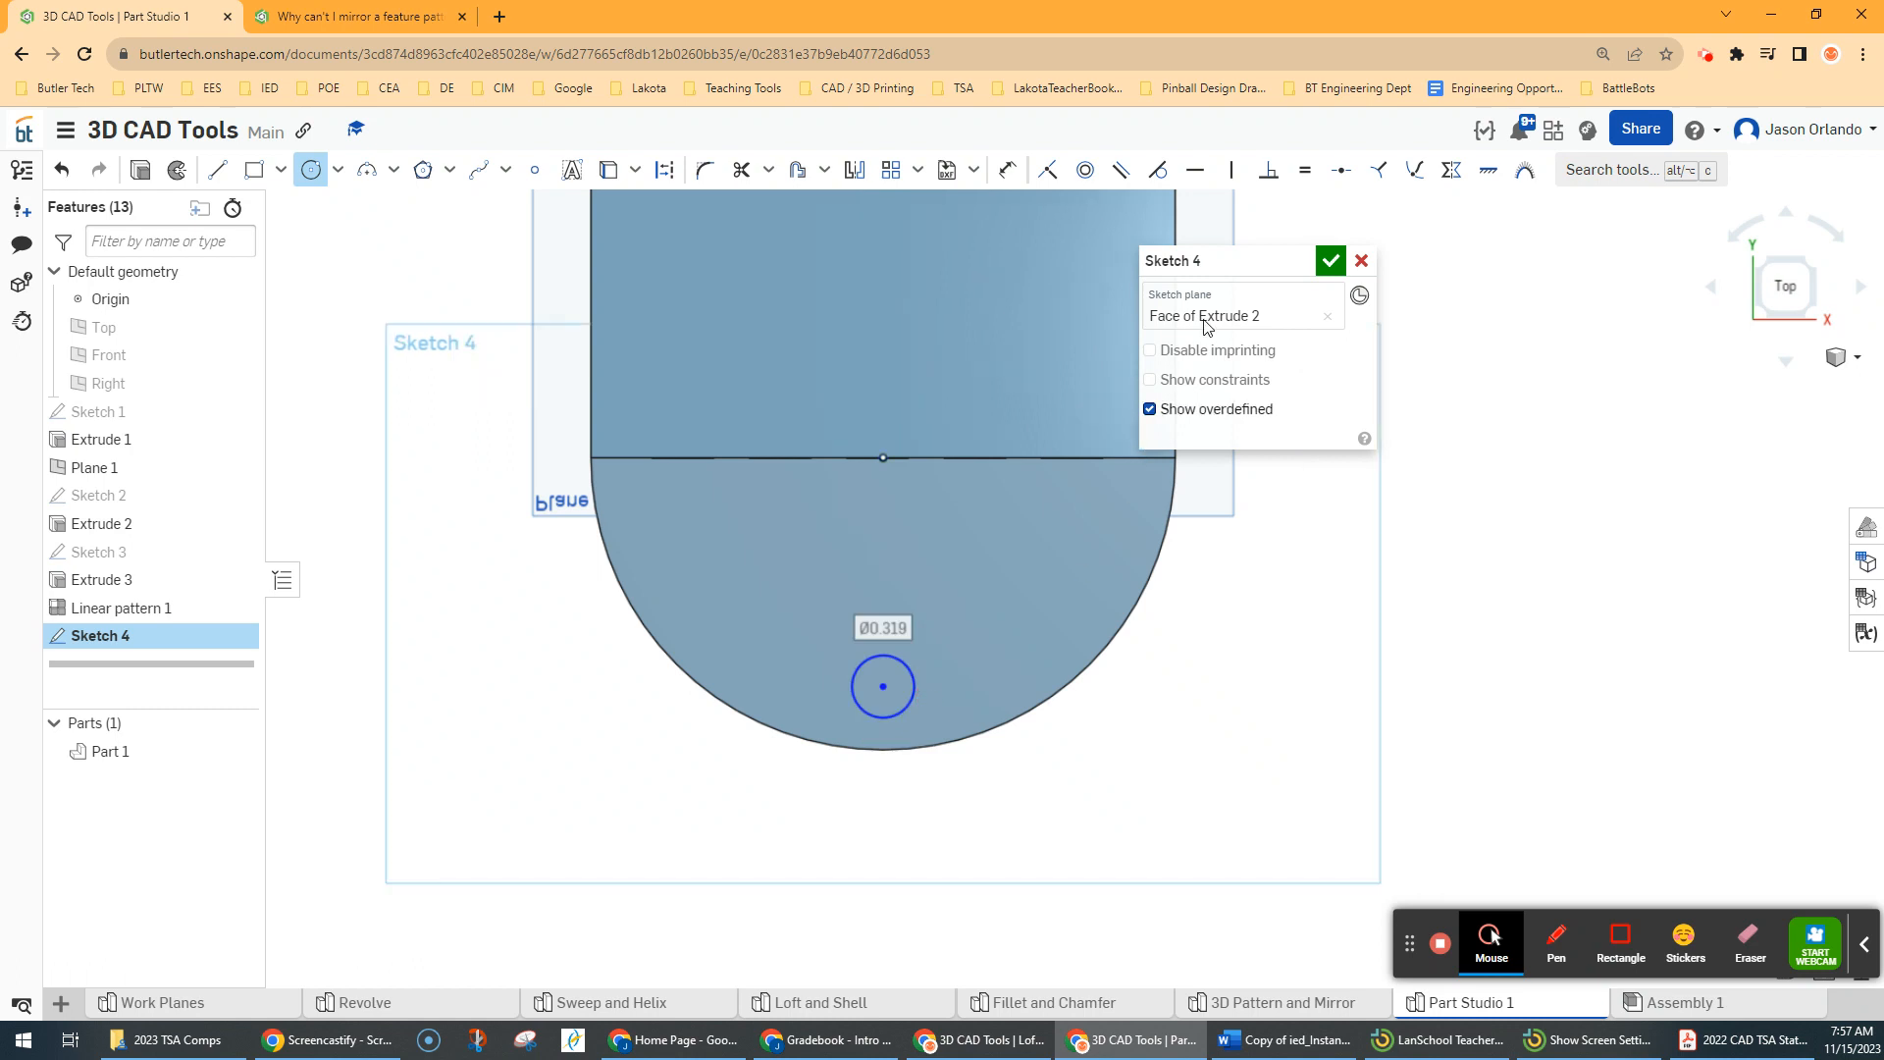
left_click(1329, 261)
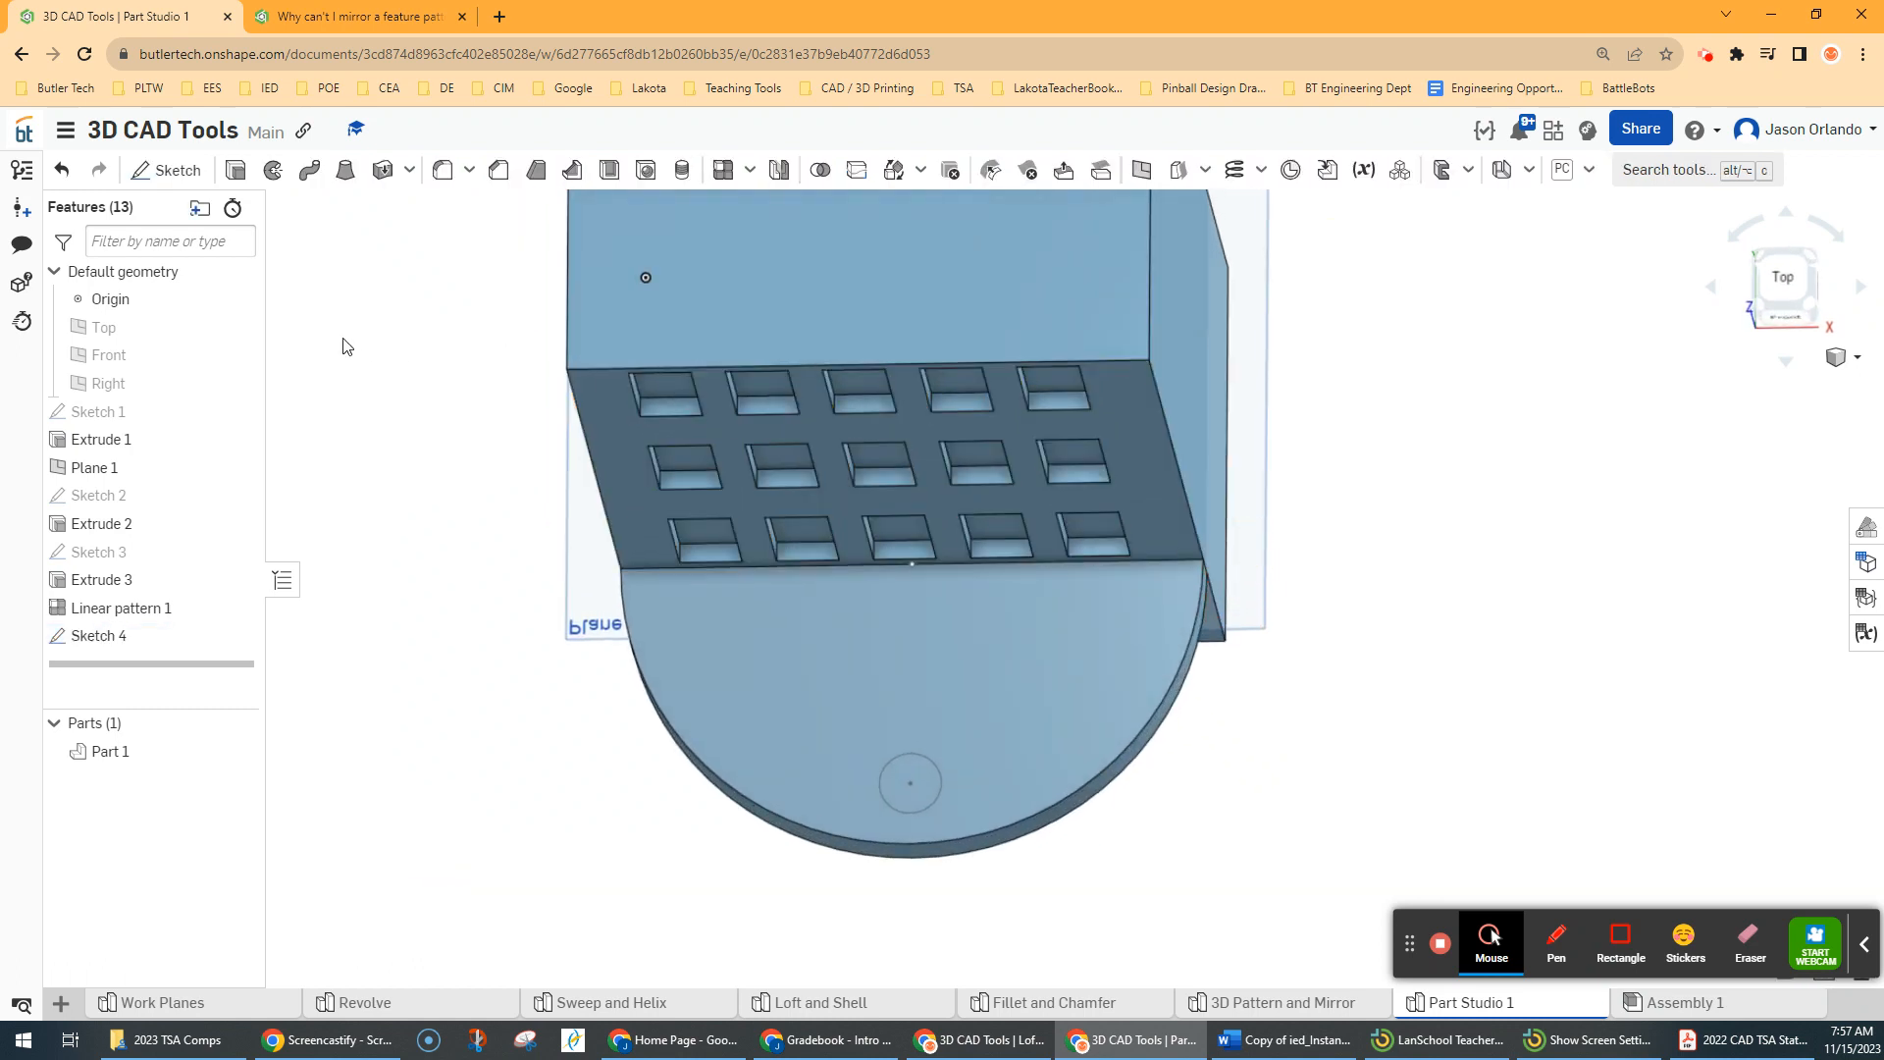
left_click(274, 172)
scroll(967, 804, "down", 3)
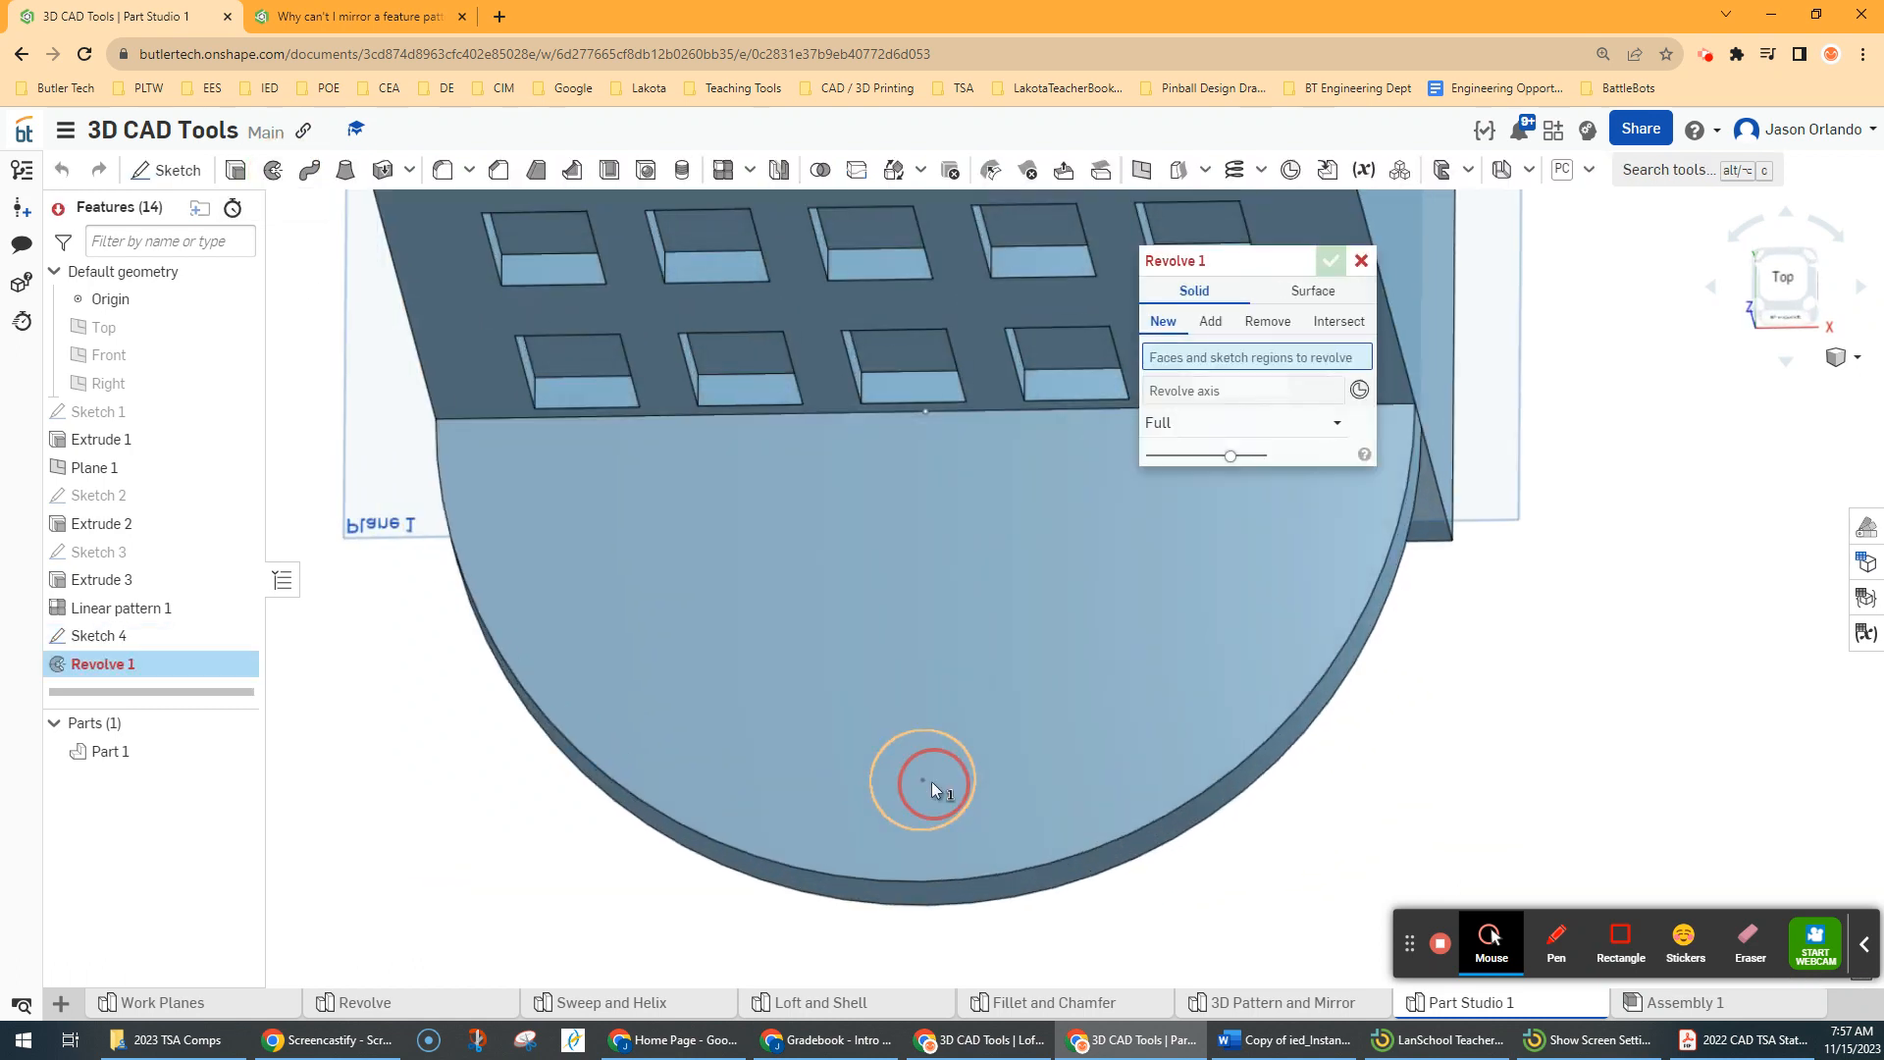
left_click(932, 781)
left_click(1266, 322)
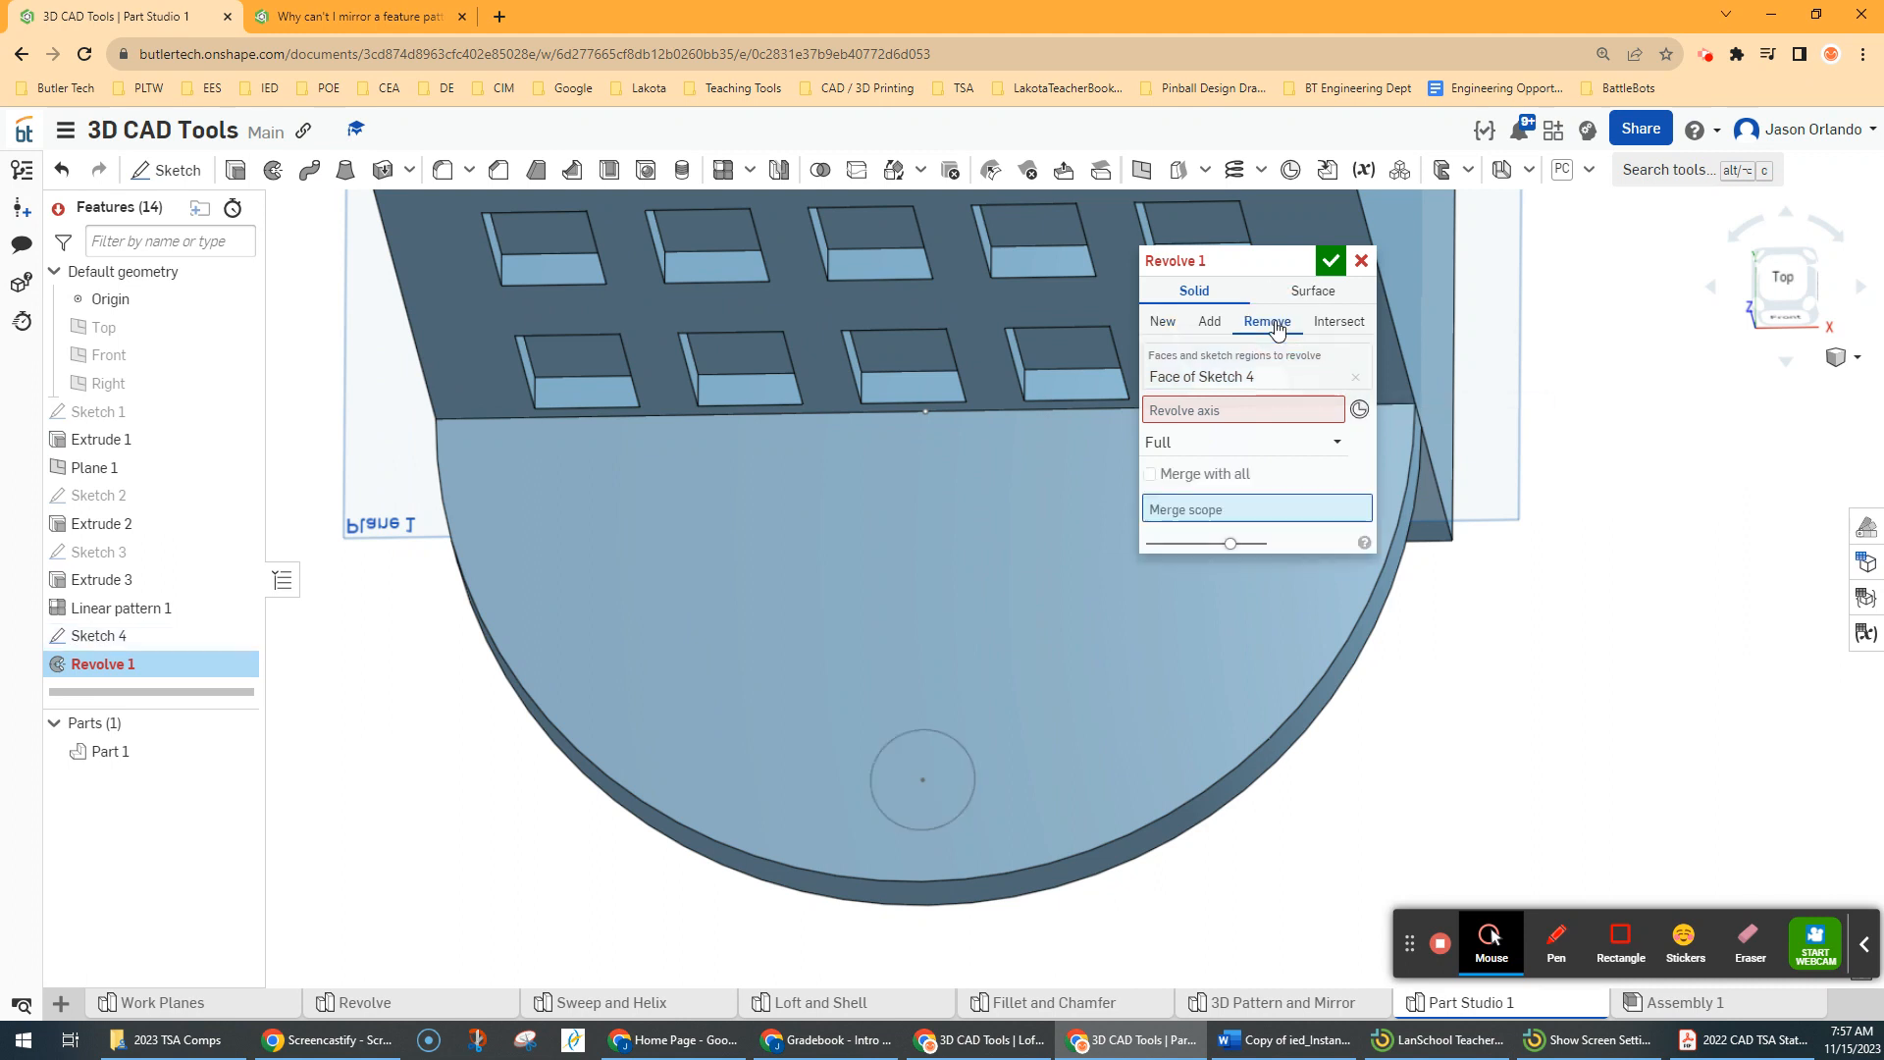
left_click(1361, 260)
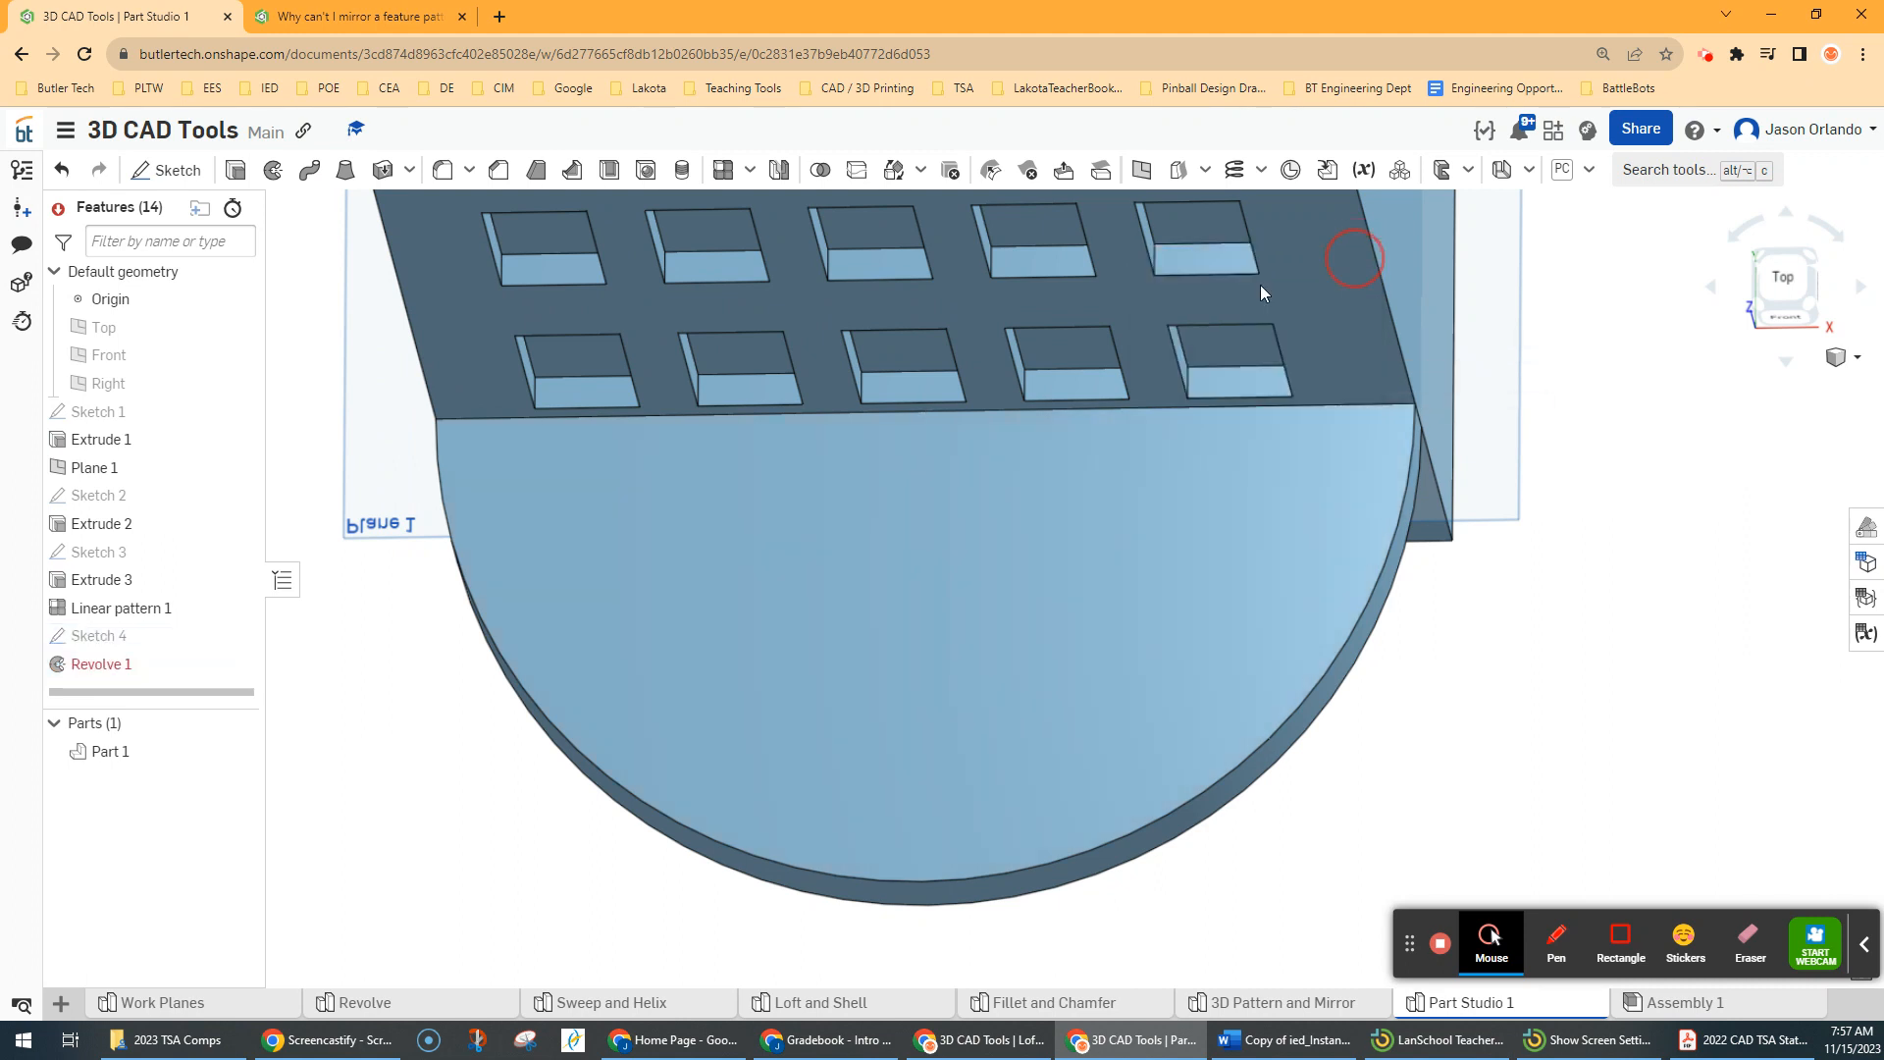
Extrude the balcony circle as a 0.1 in deep Remove cut
left_click(236, 170)
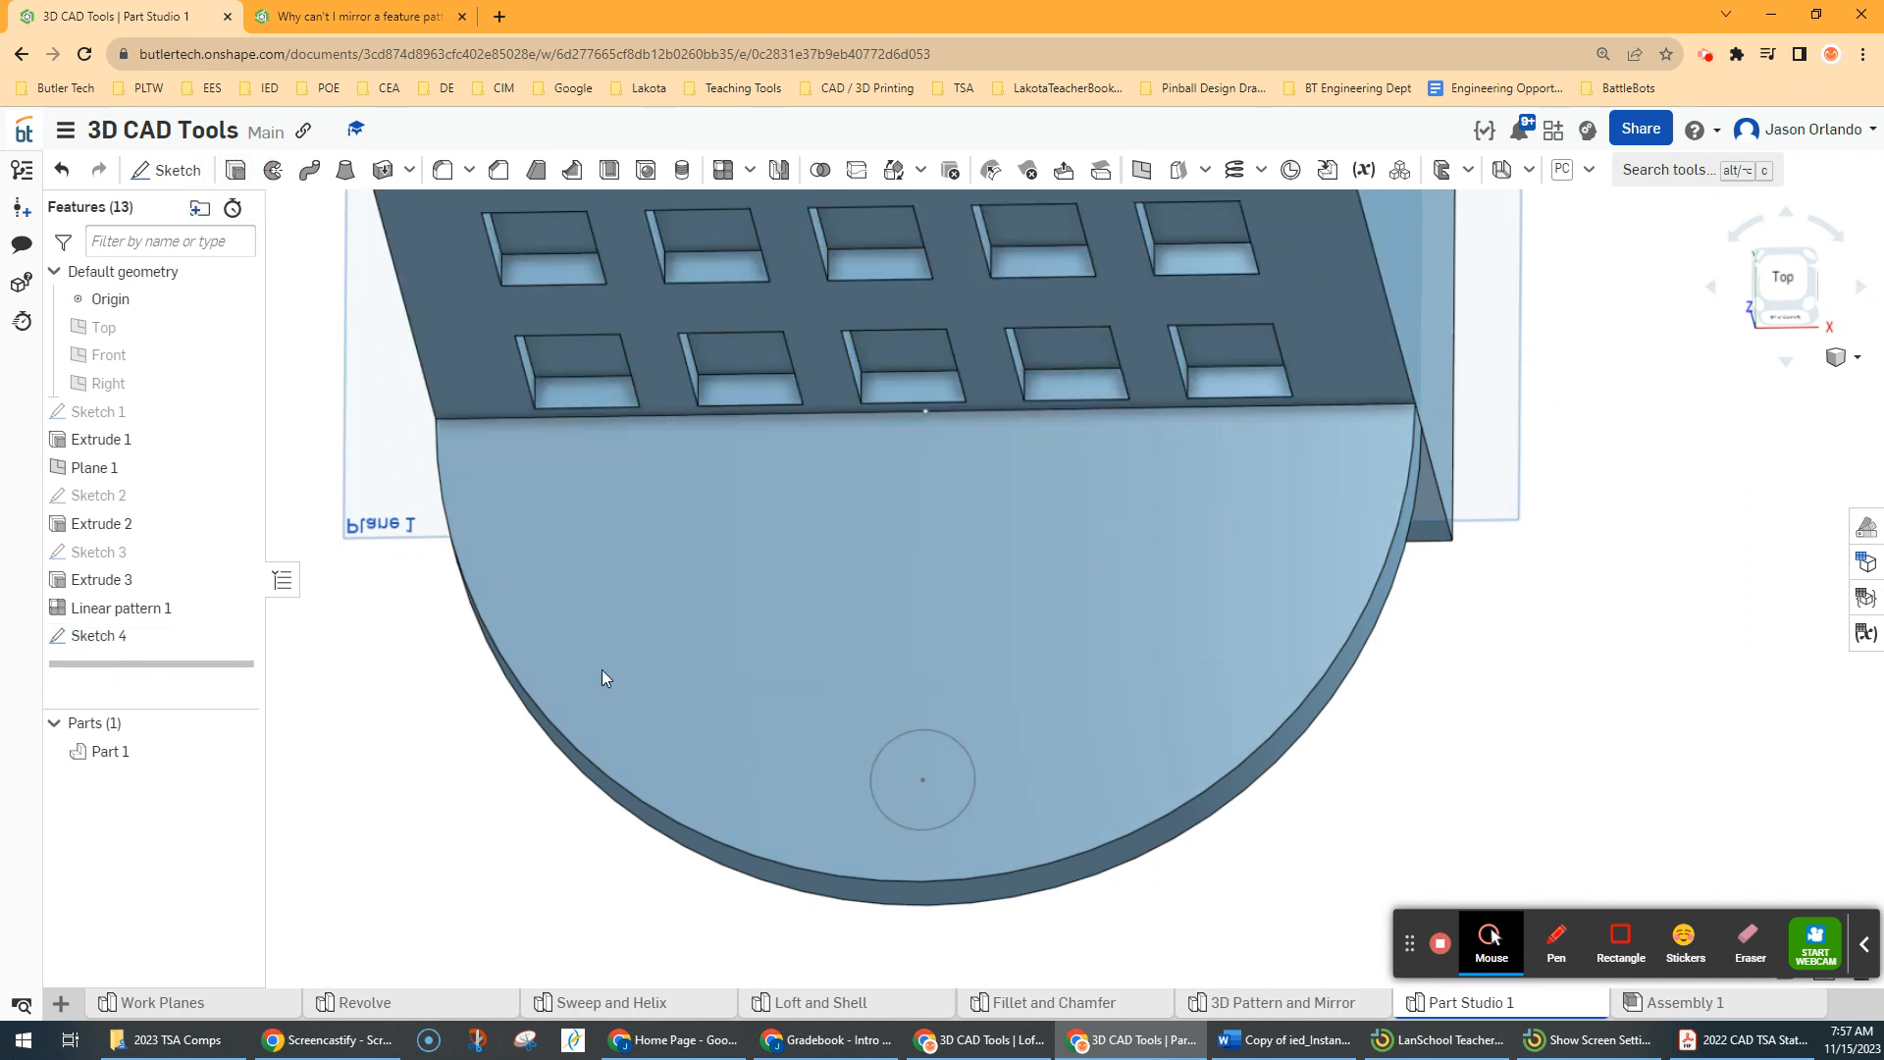
left_click(920, 779)
left_click(1267, 321)
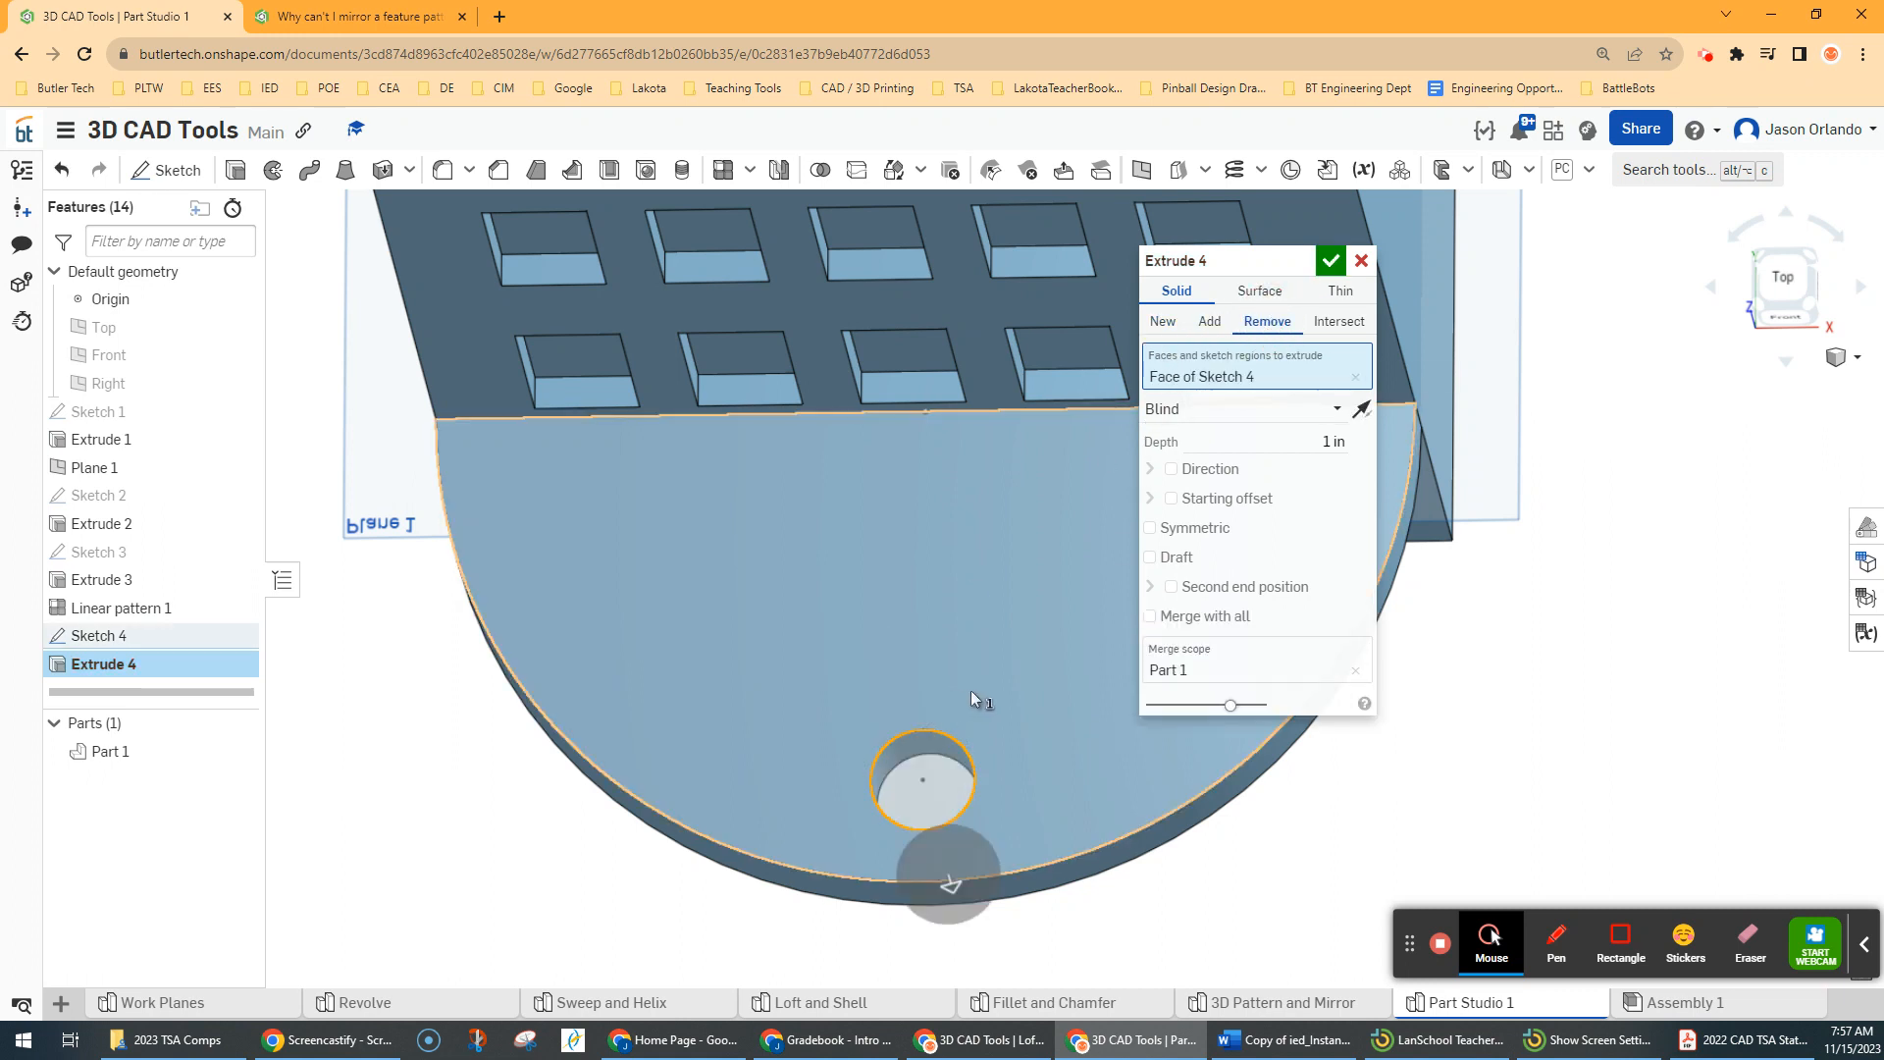
right_click_drag(977, 638, 1052, 591)
left_click(1273, 444)
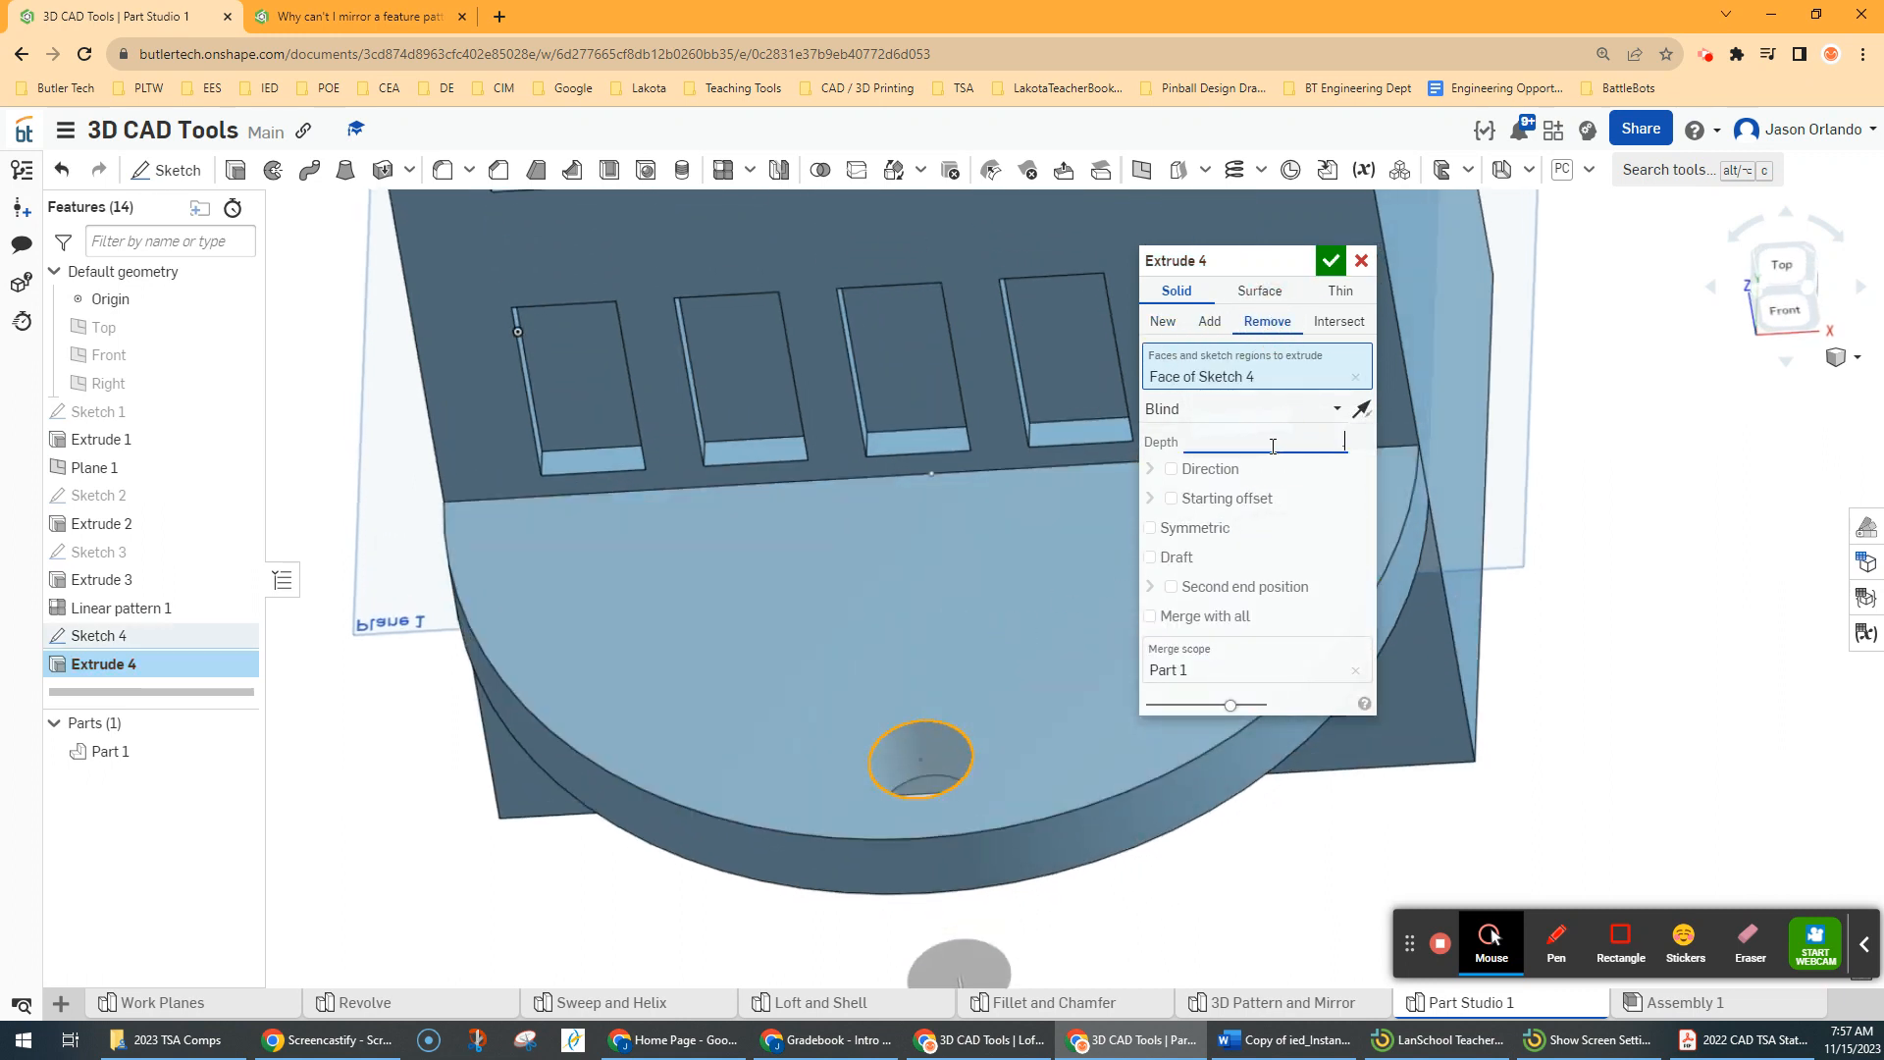
type("0.1")
key("Return")
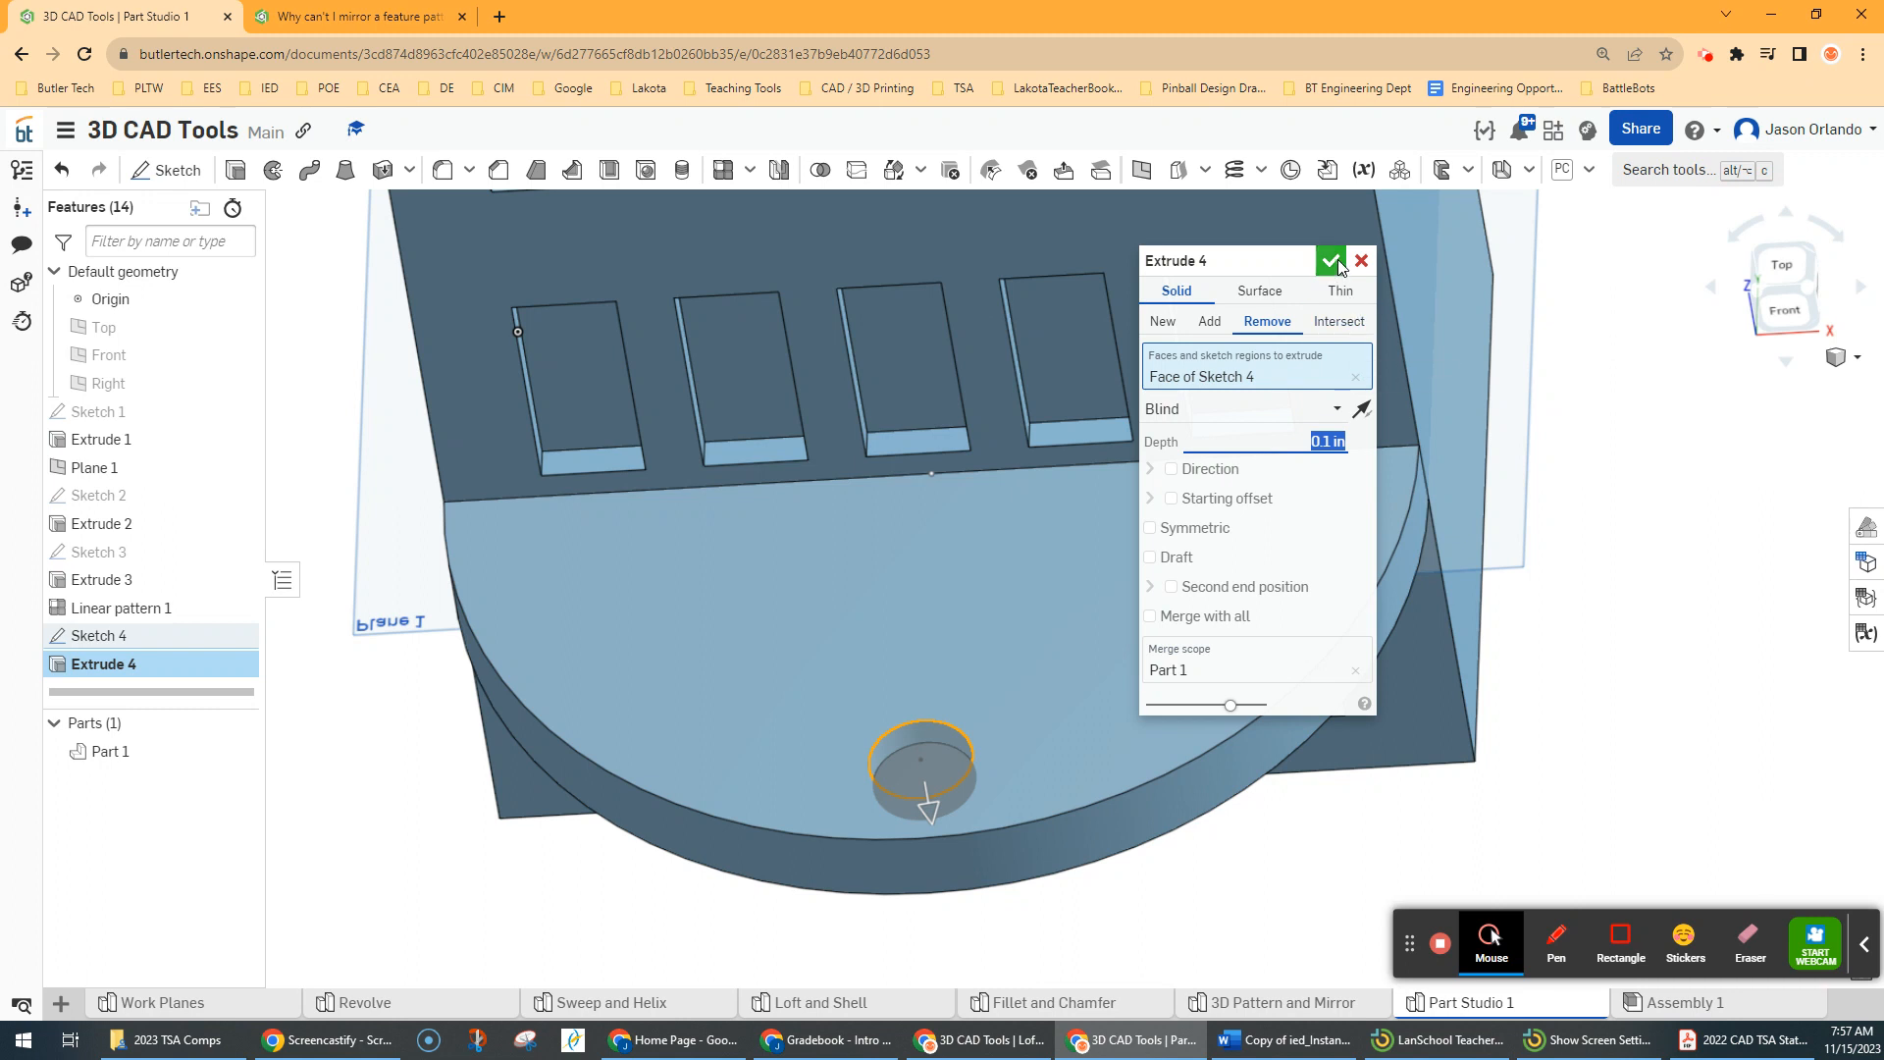
left_click(1331, 260)
scroll(1081, 628, "down", 2)
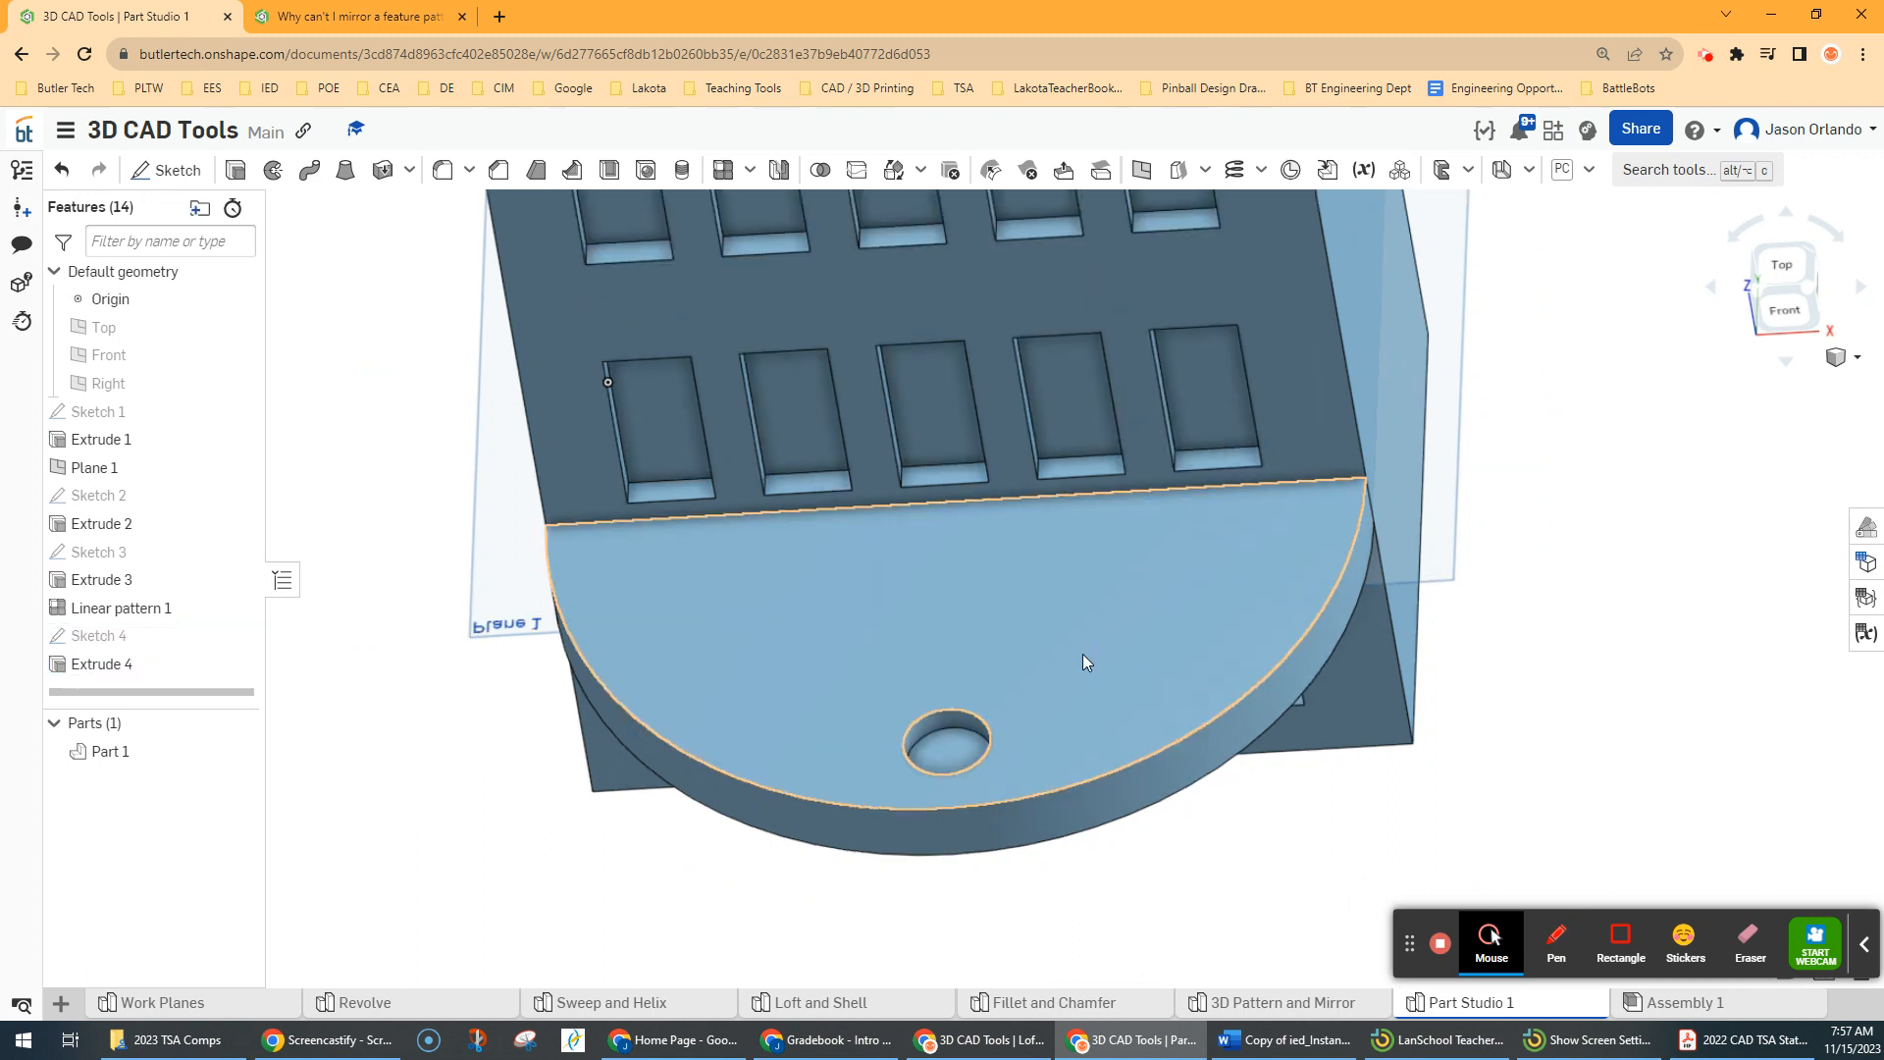
Set the depth of the balcony's circular cut to 0.05 in
double_click(131, 664)
left_click(1279, 440)
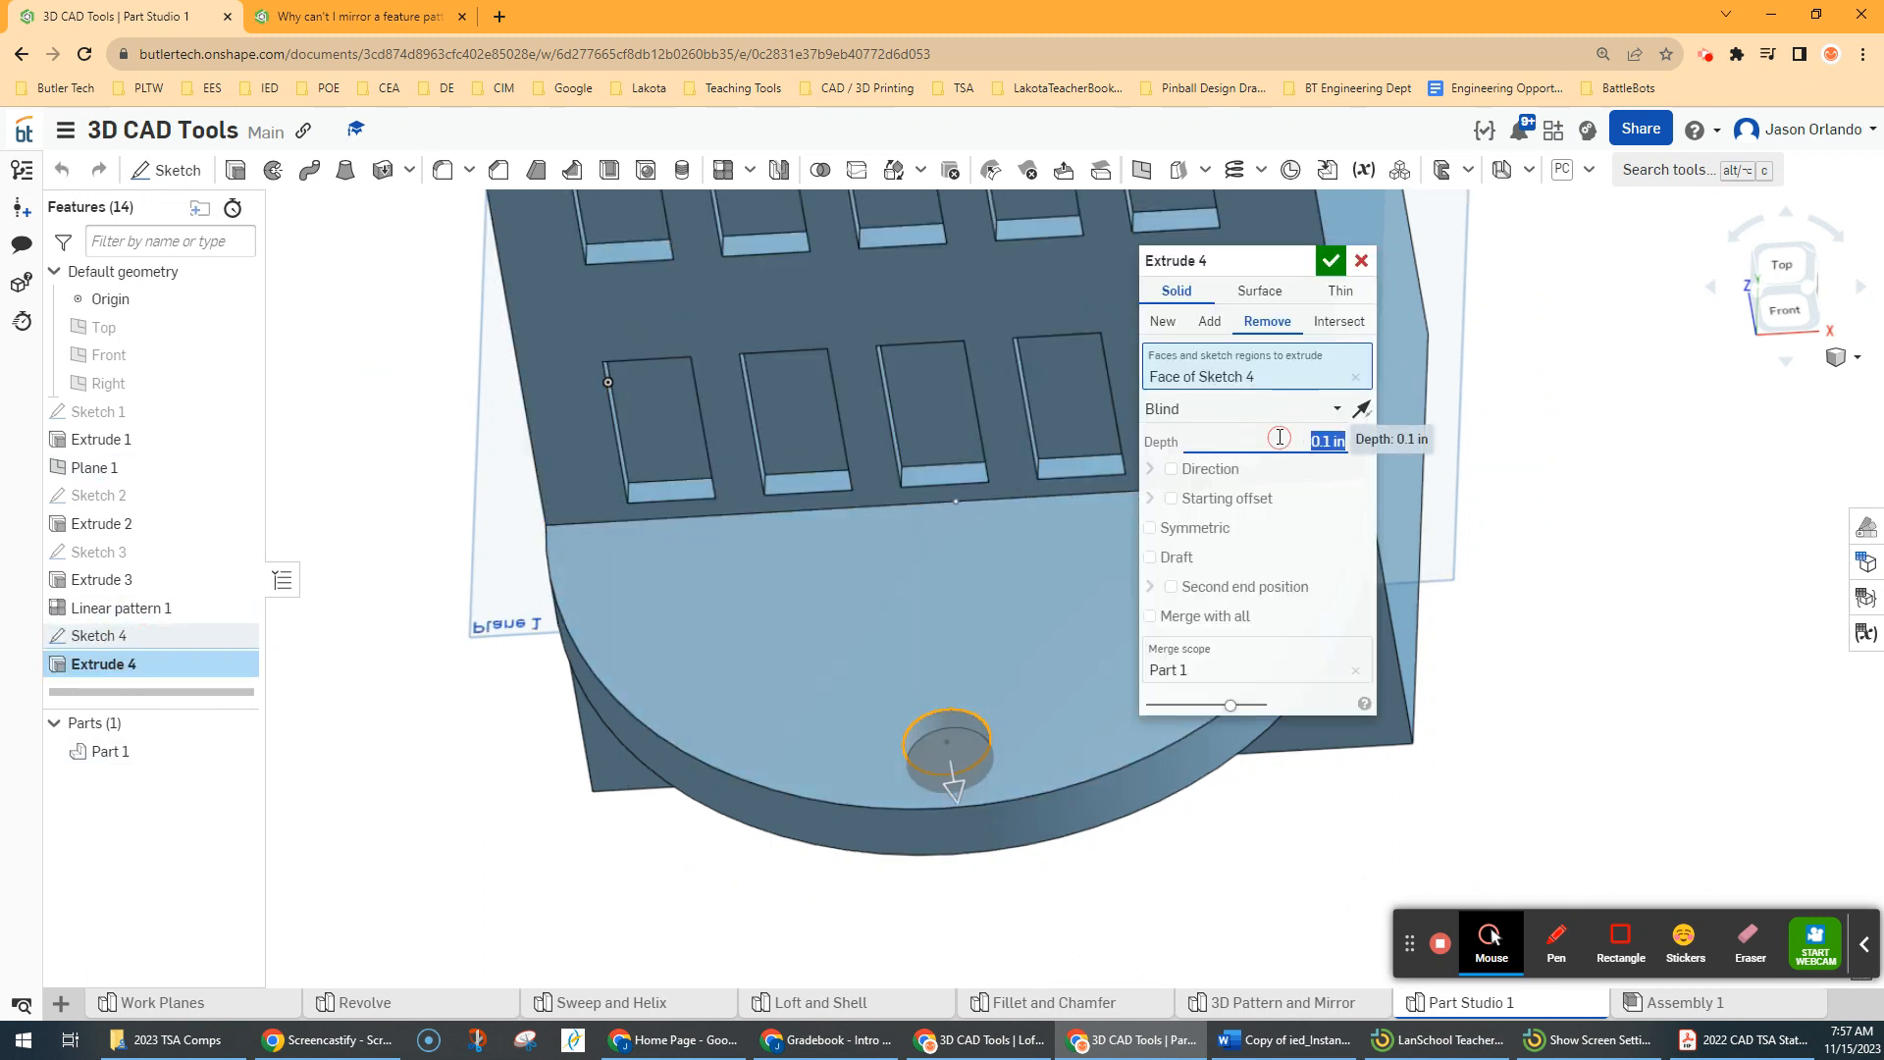
type("0.05")
key("Return")
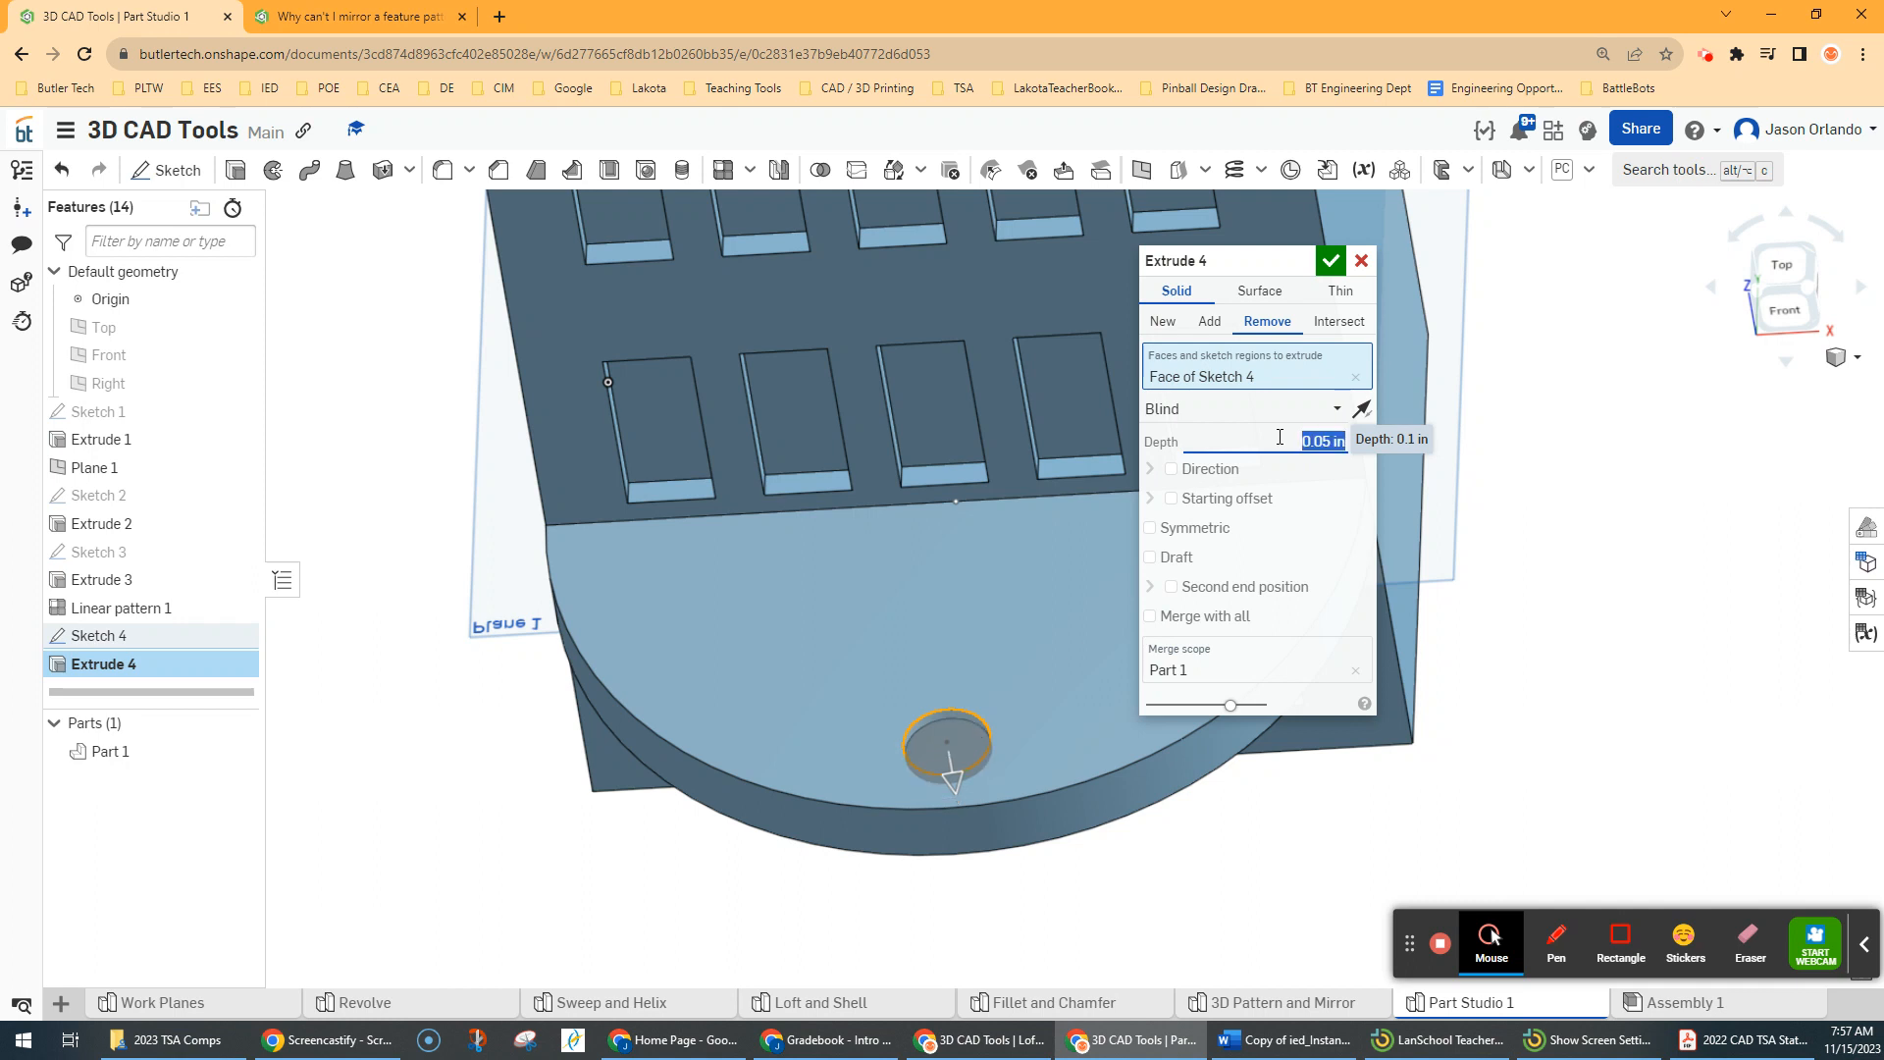
left_click(1330, 260)
scroll(1044, 530, "down", 2)
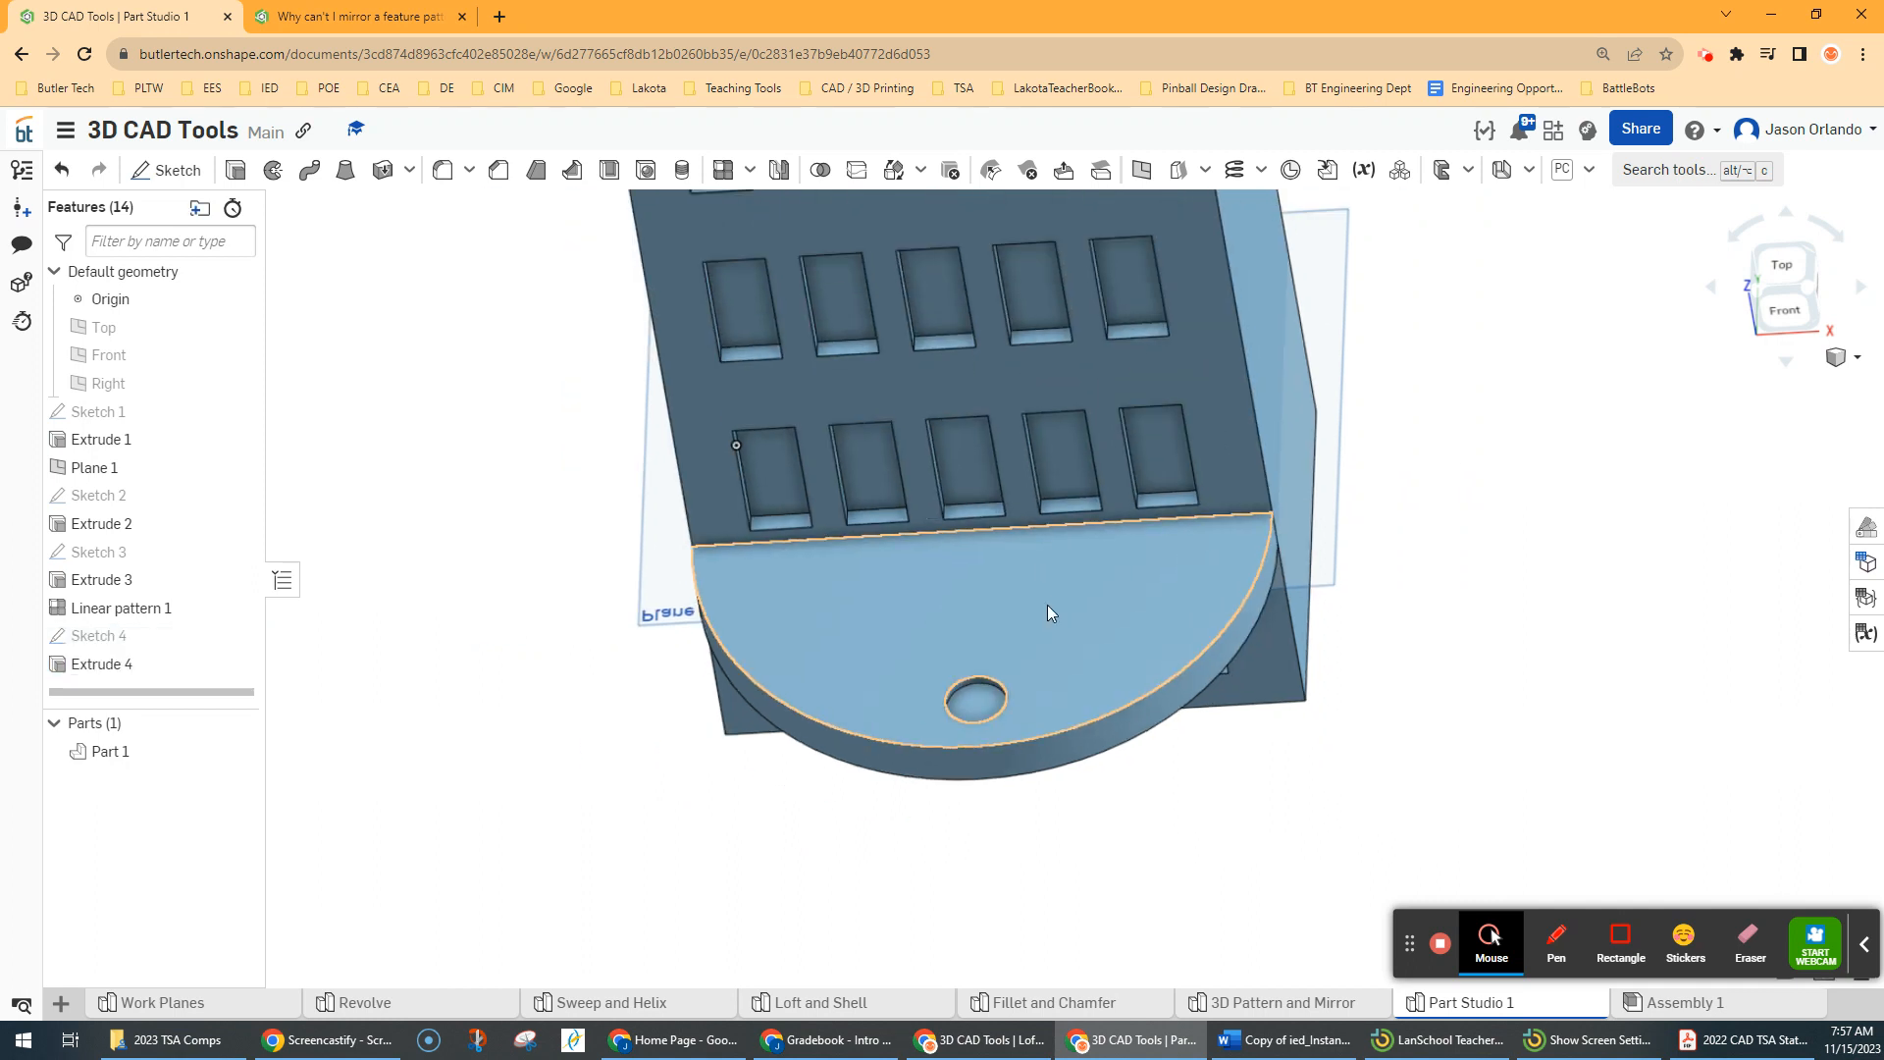
Start a circular feature pattern of the balcony's circular cut (Extrude 4), using the balcony's curved edge as the axis
middle_click_drag(1070, 642, 1063, 716)
right_click_drag(1374, 723, 1375, 694)
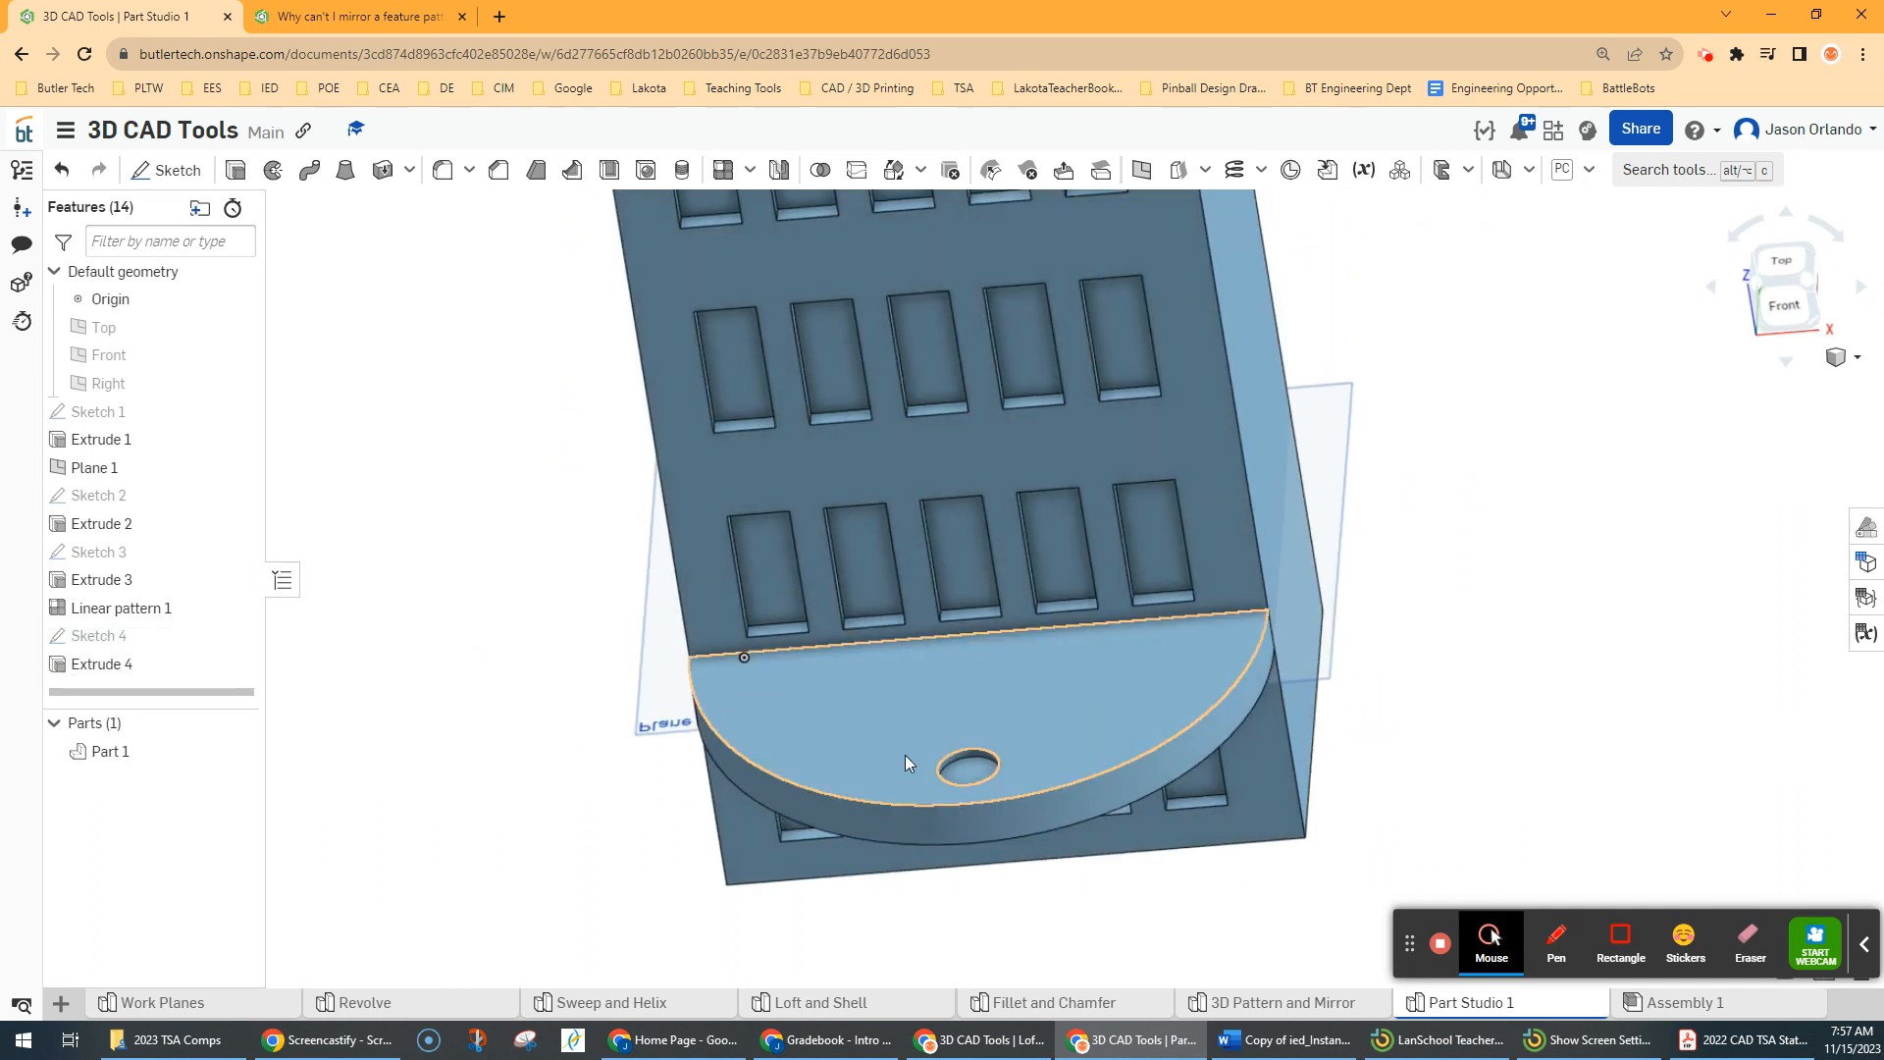
scroll(906, 756, "up", 3)
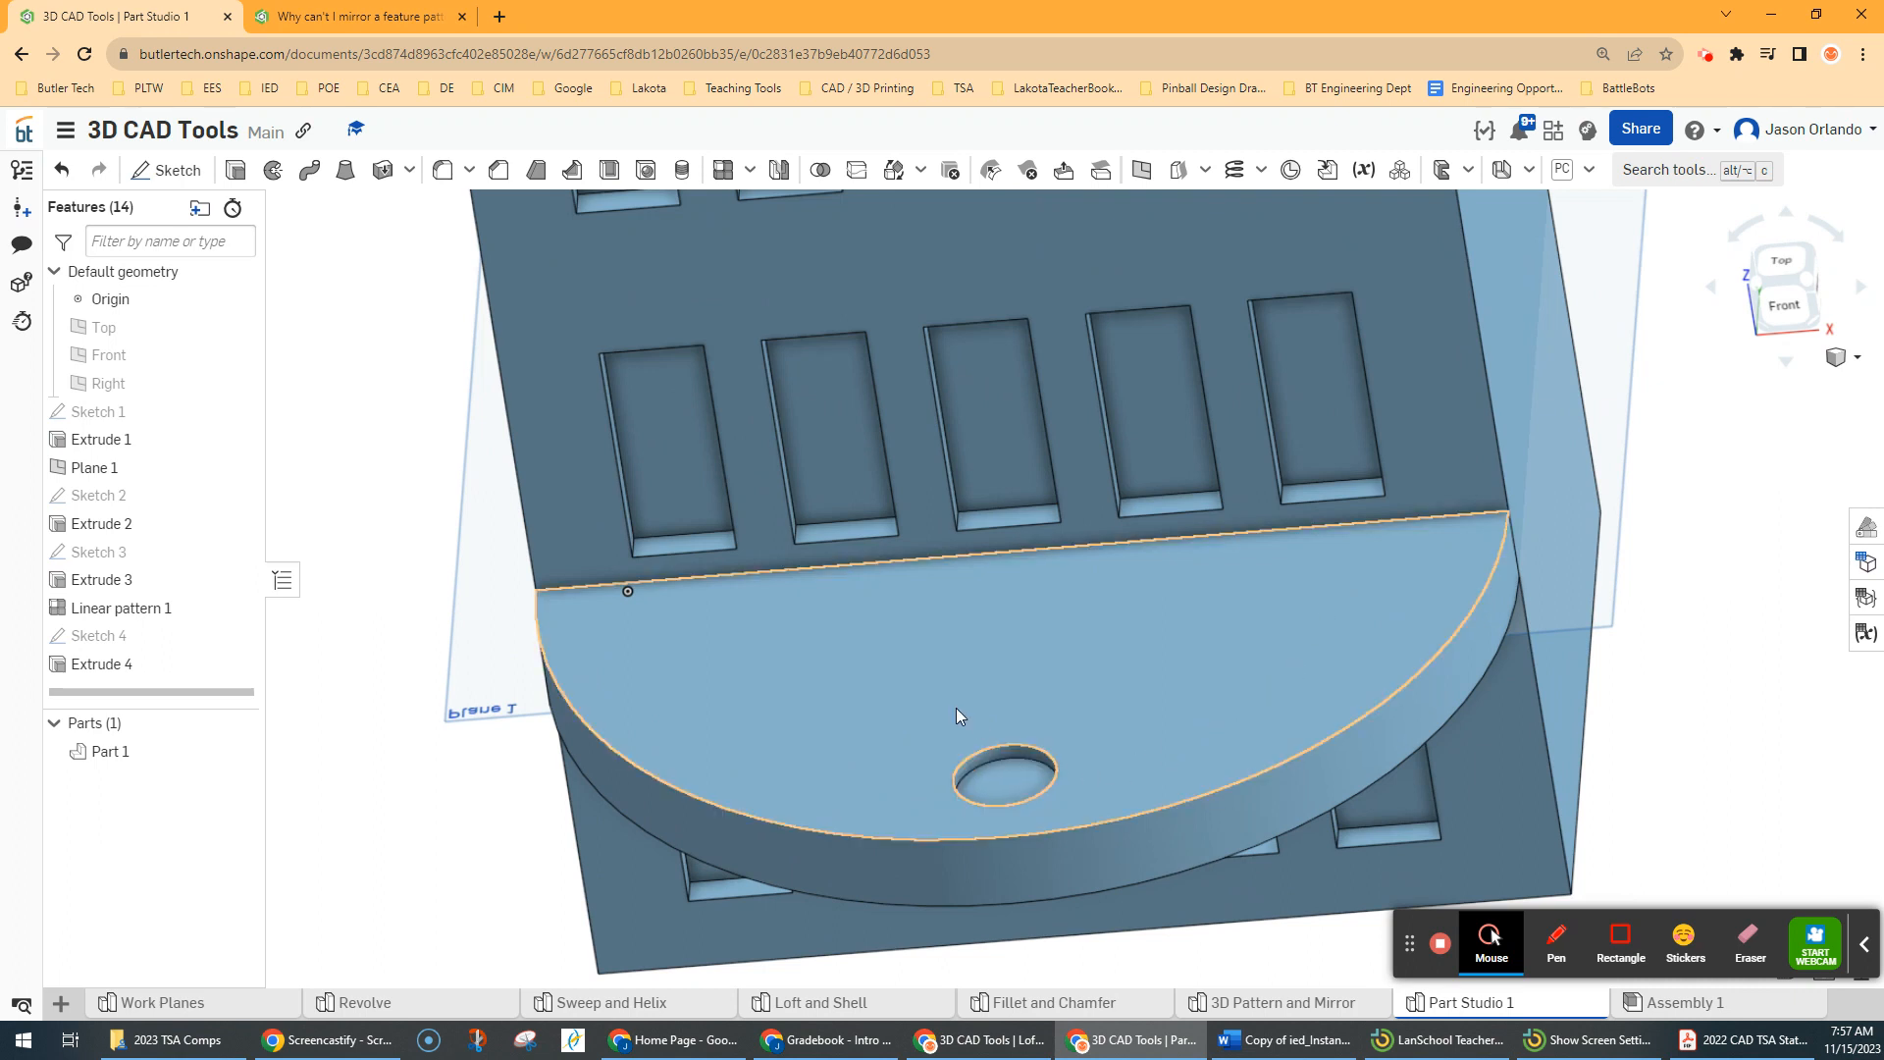
scroll(958, 717, "down", 2)
middle_click_drag(1044, 726, 920, 734)
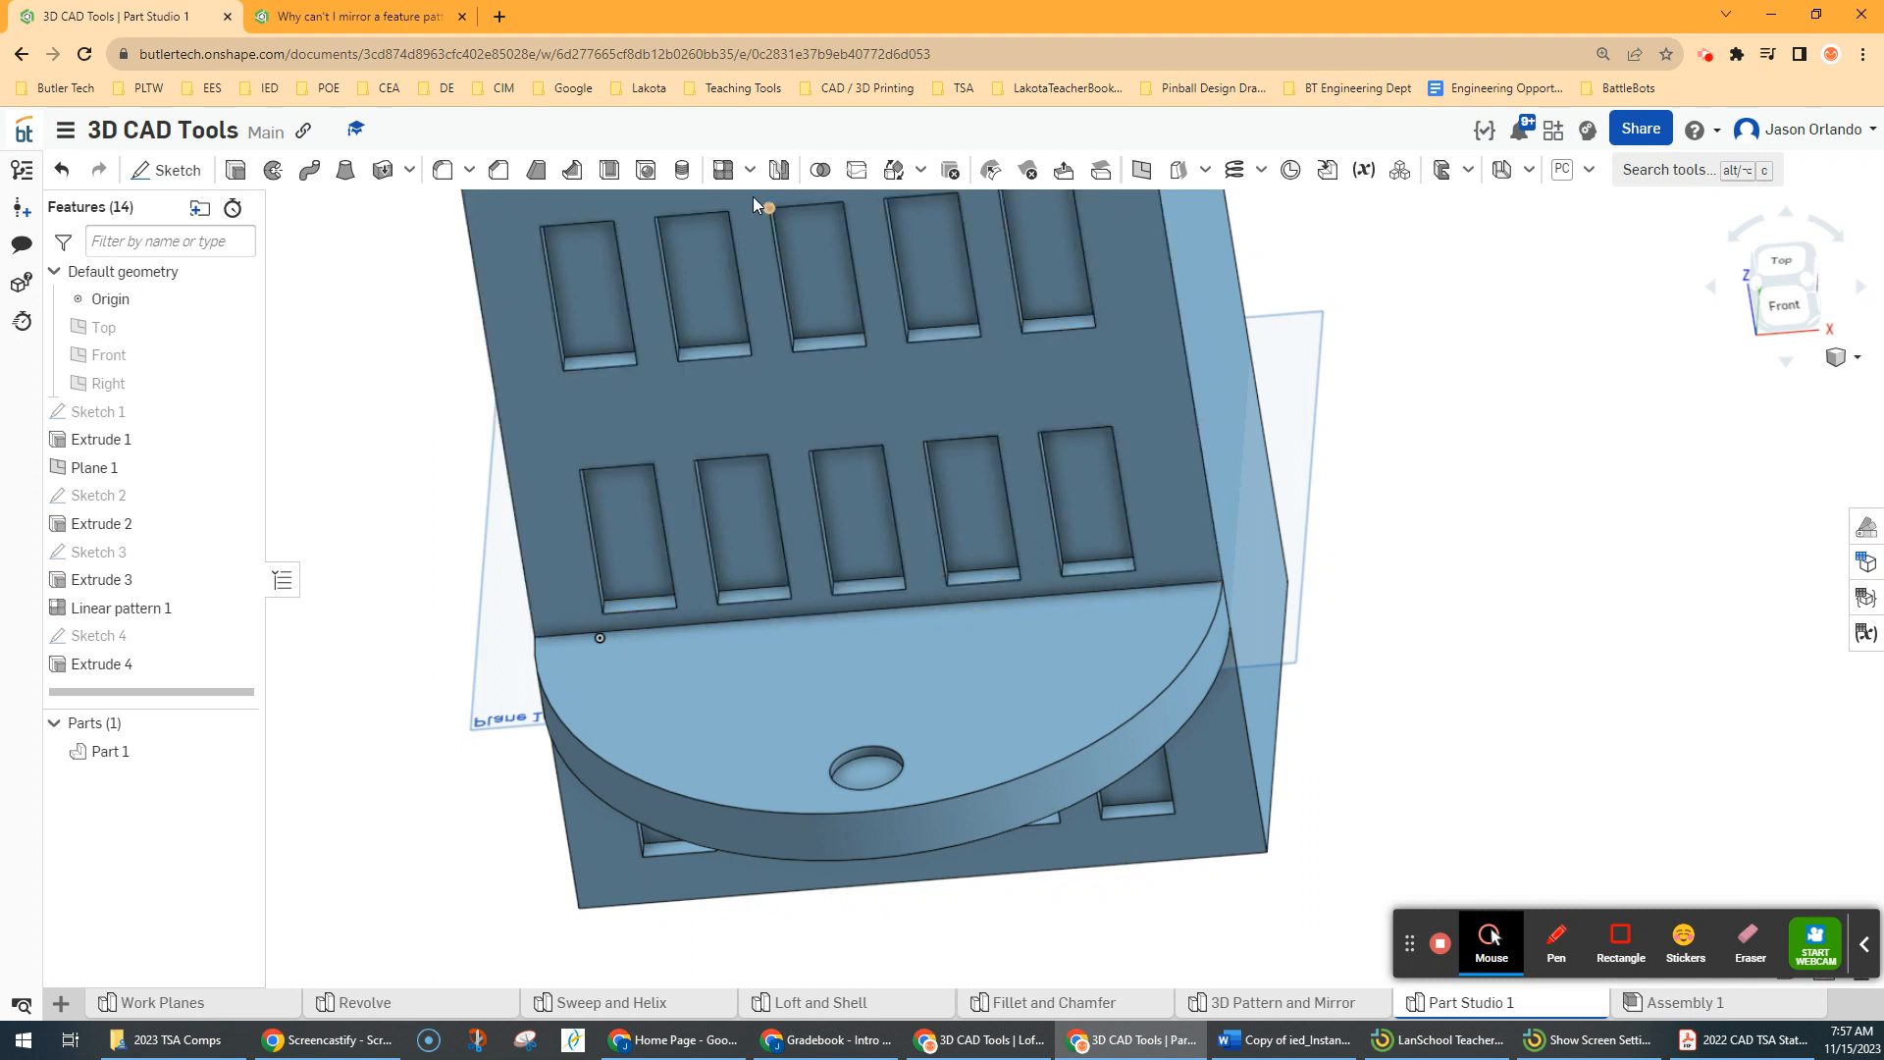
left_click(749, 170)
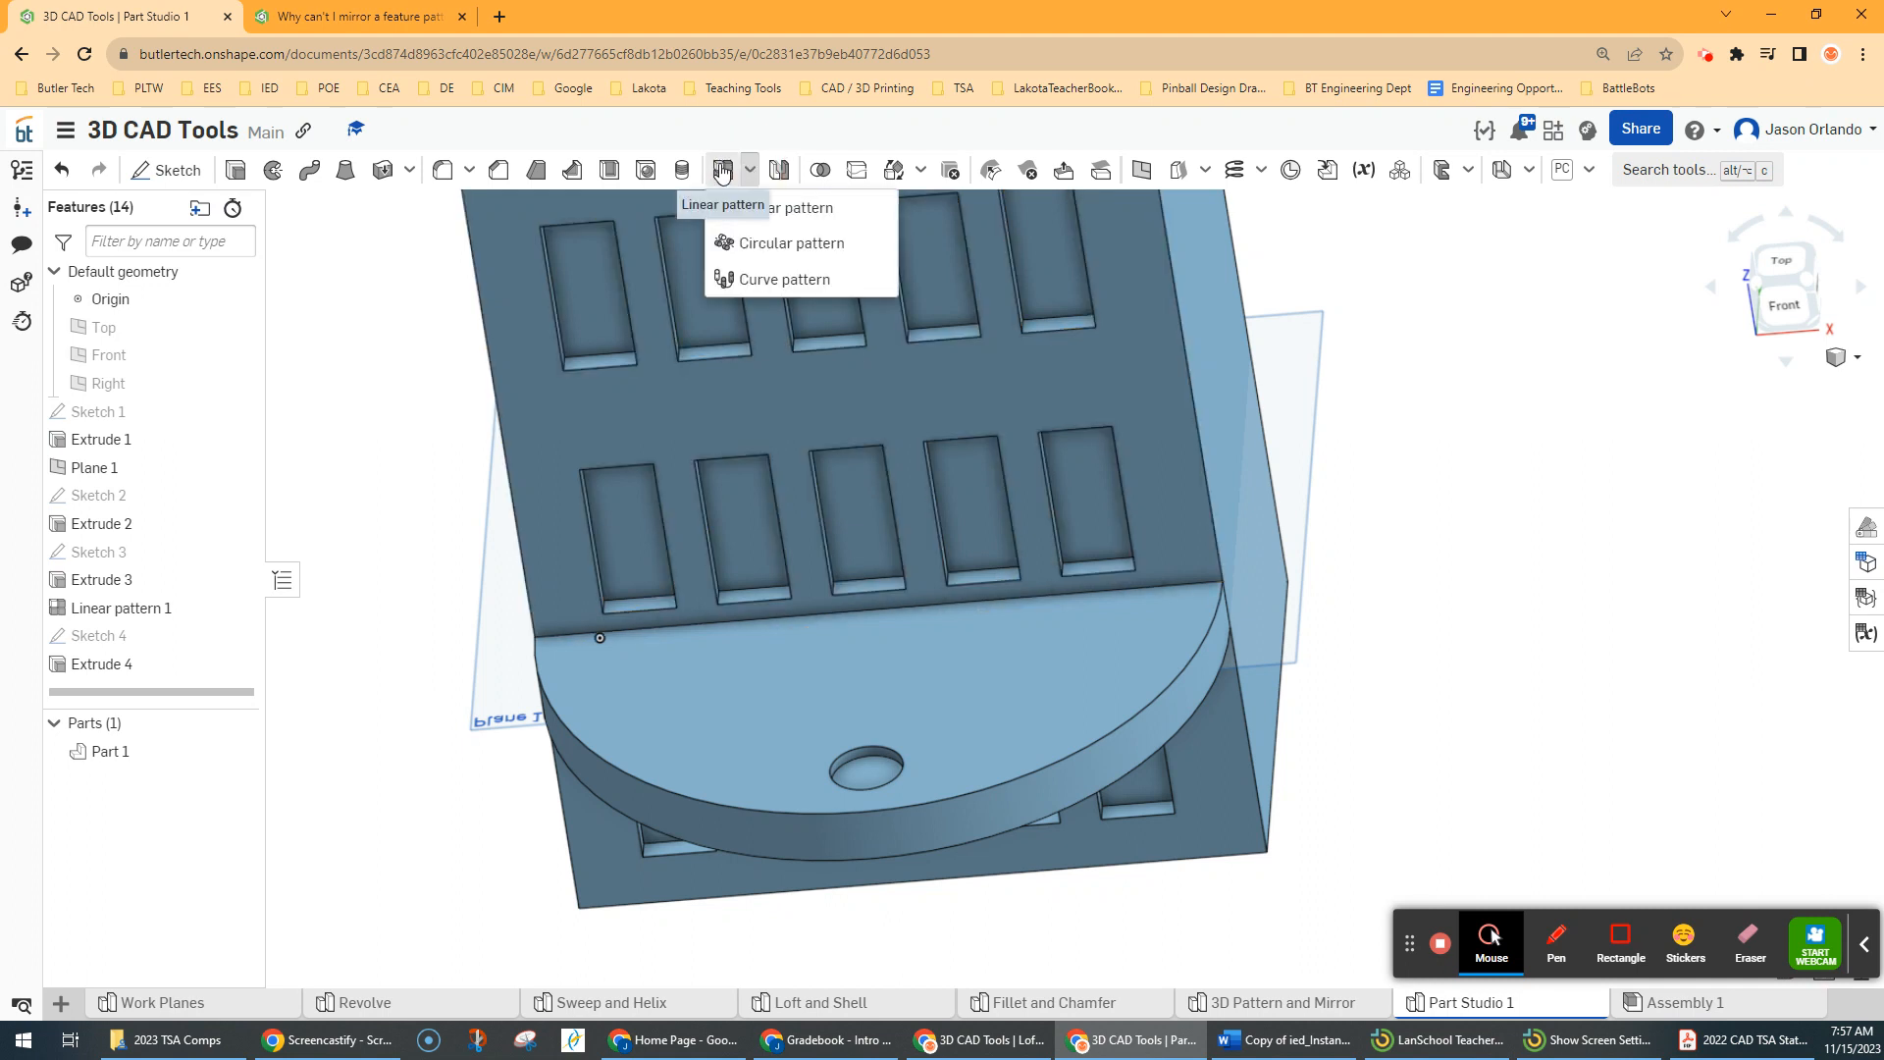
left_click(820, 247)
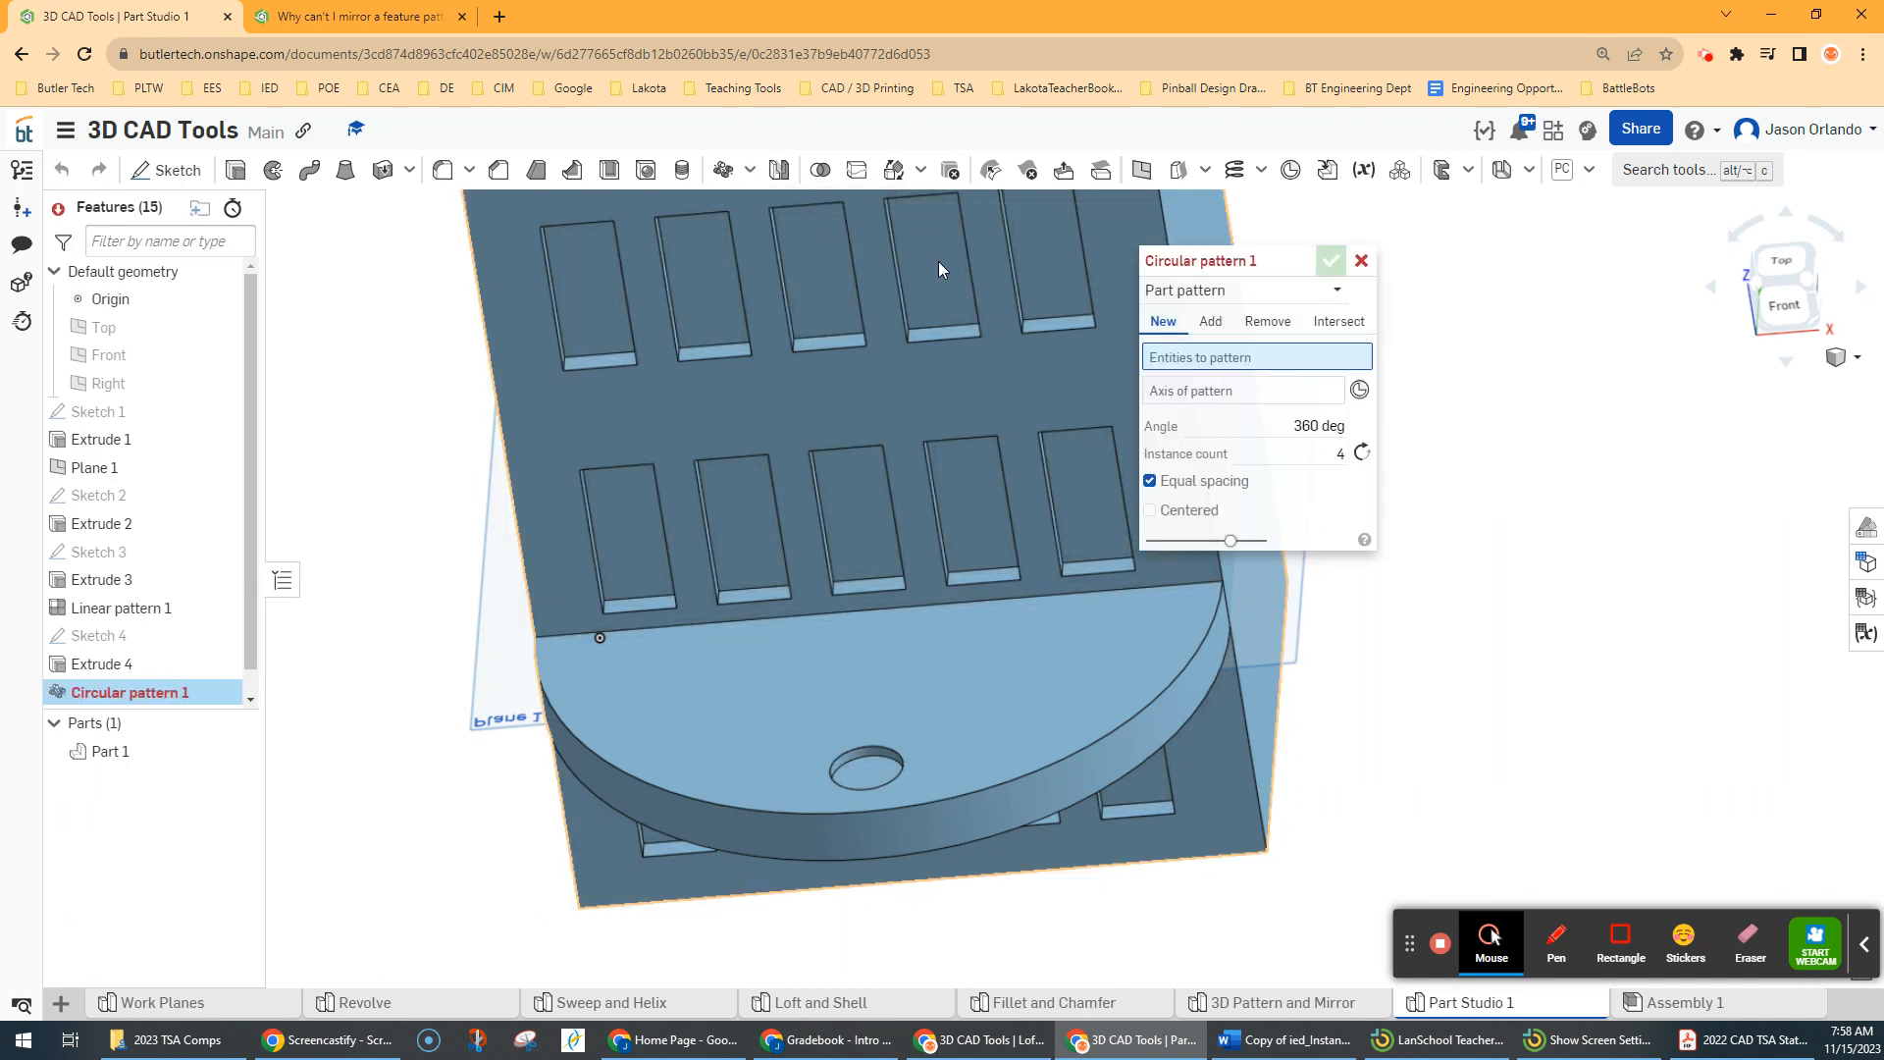
left_click(1224, 291)
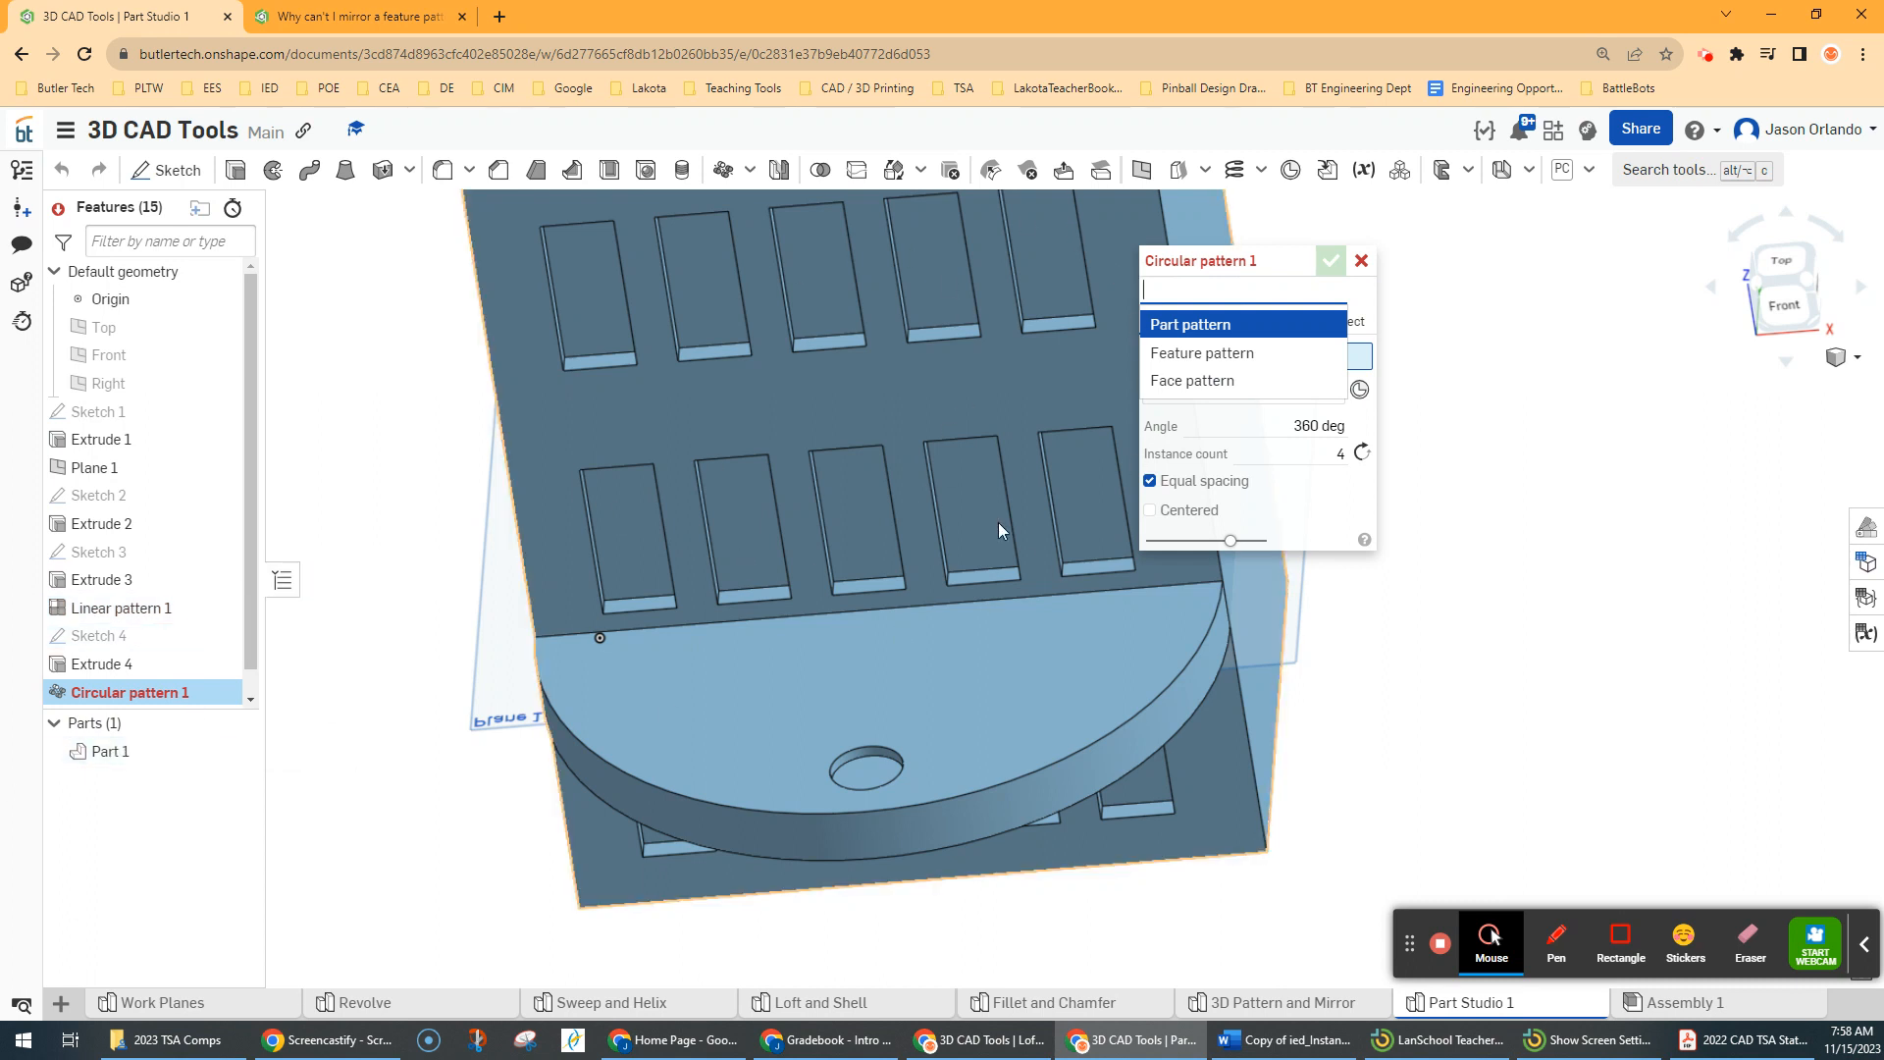
left_click(1214, 363)
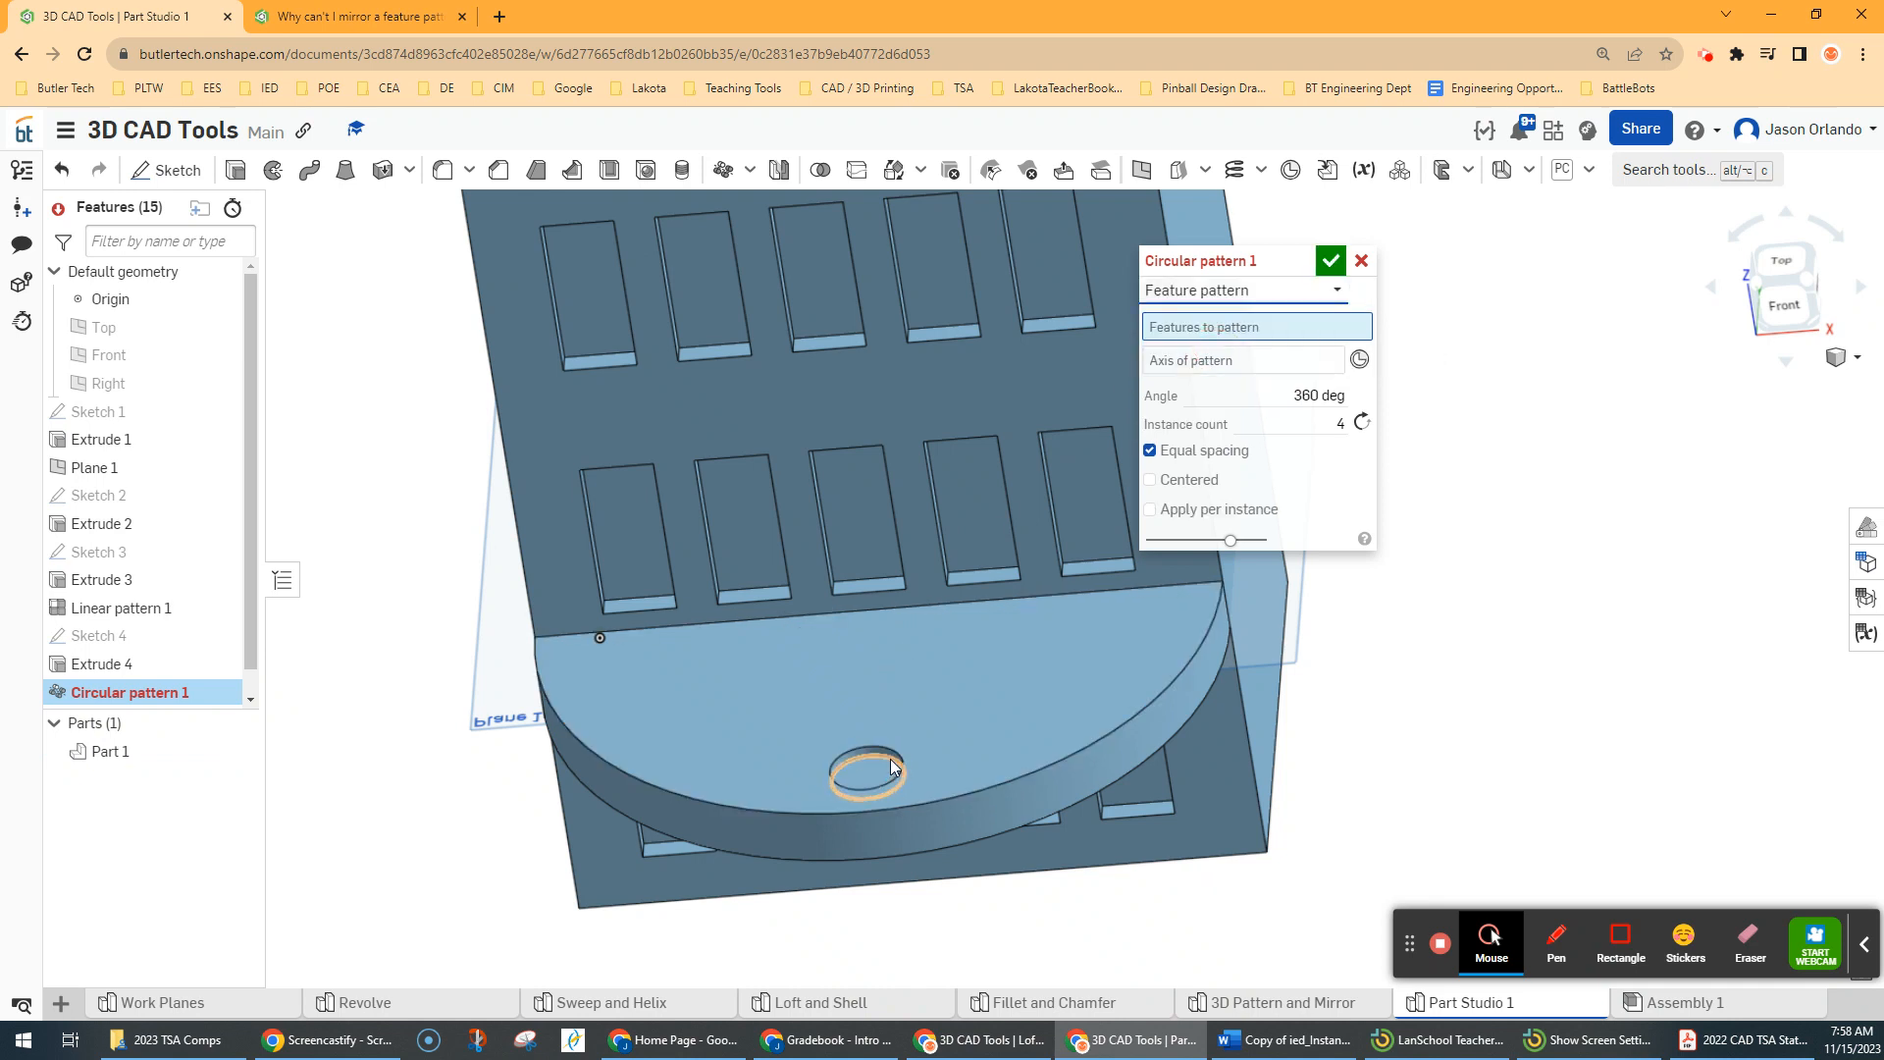
left_click(121, 672)
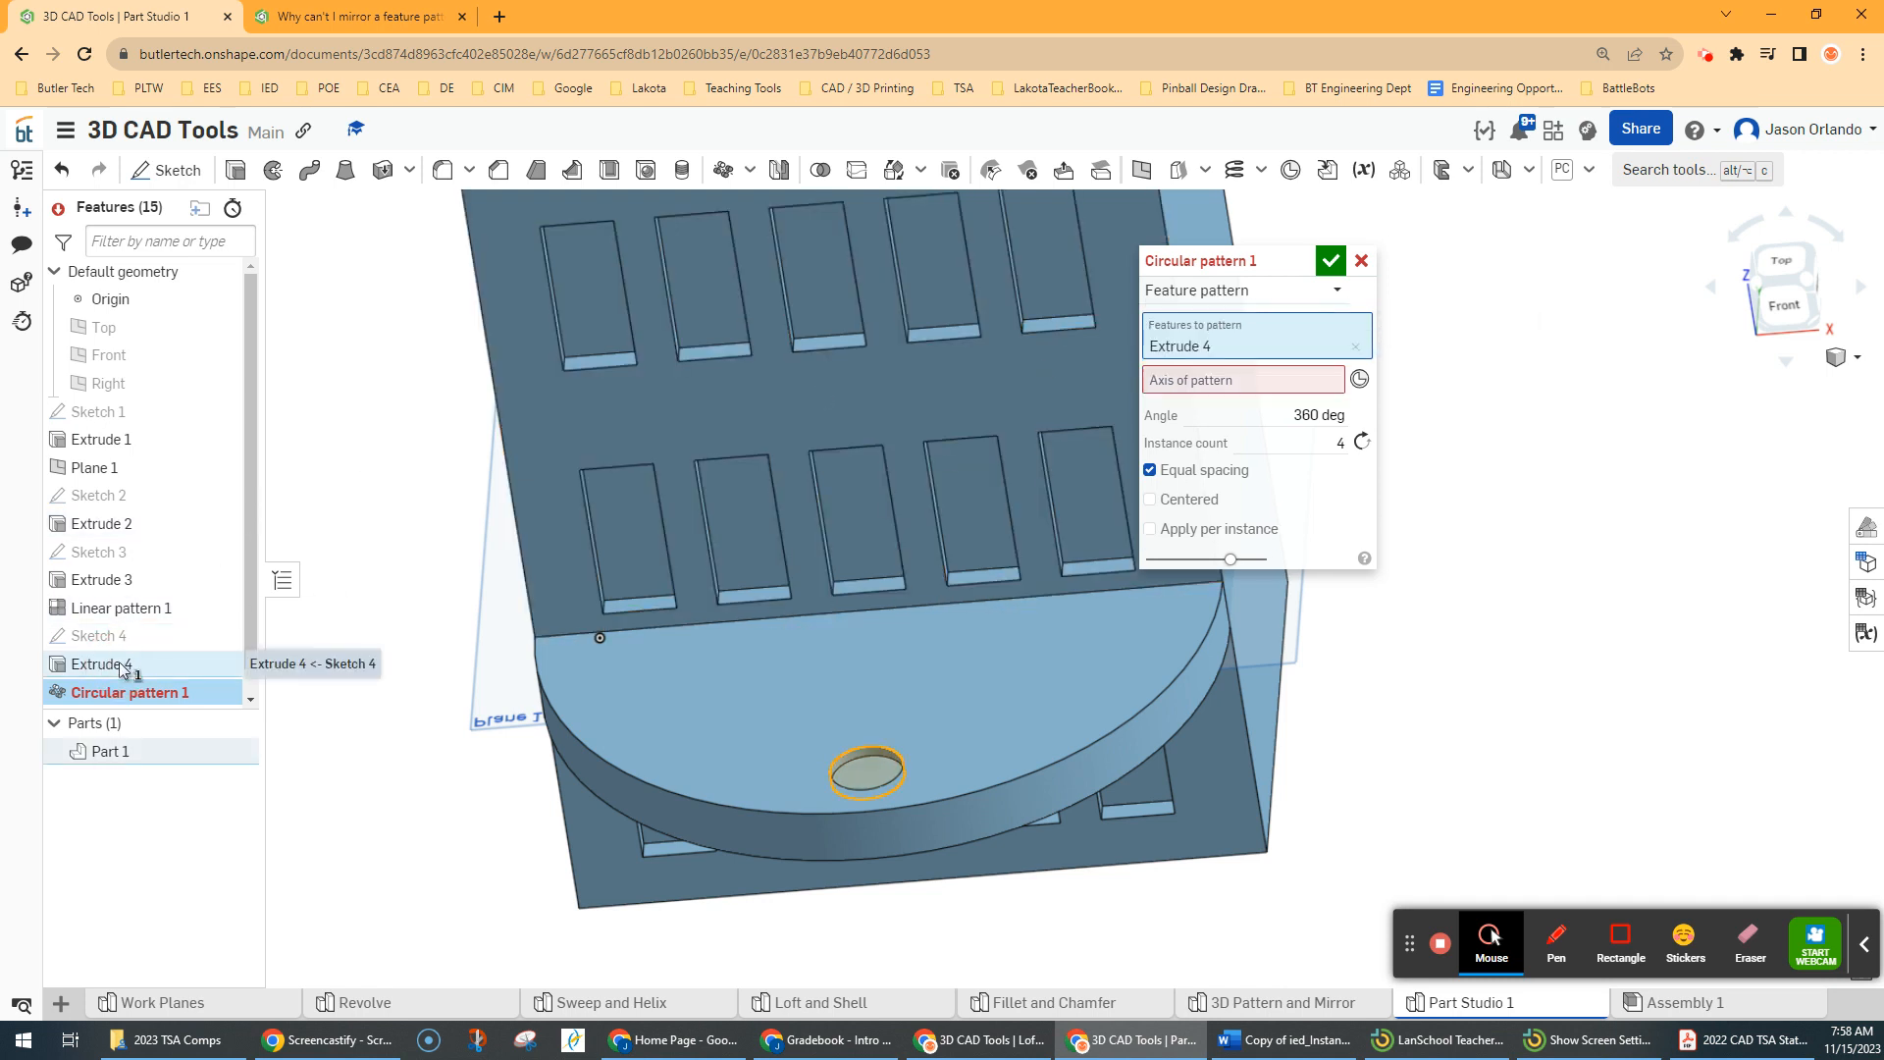
left_click(1190, 388)
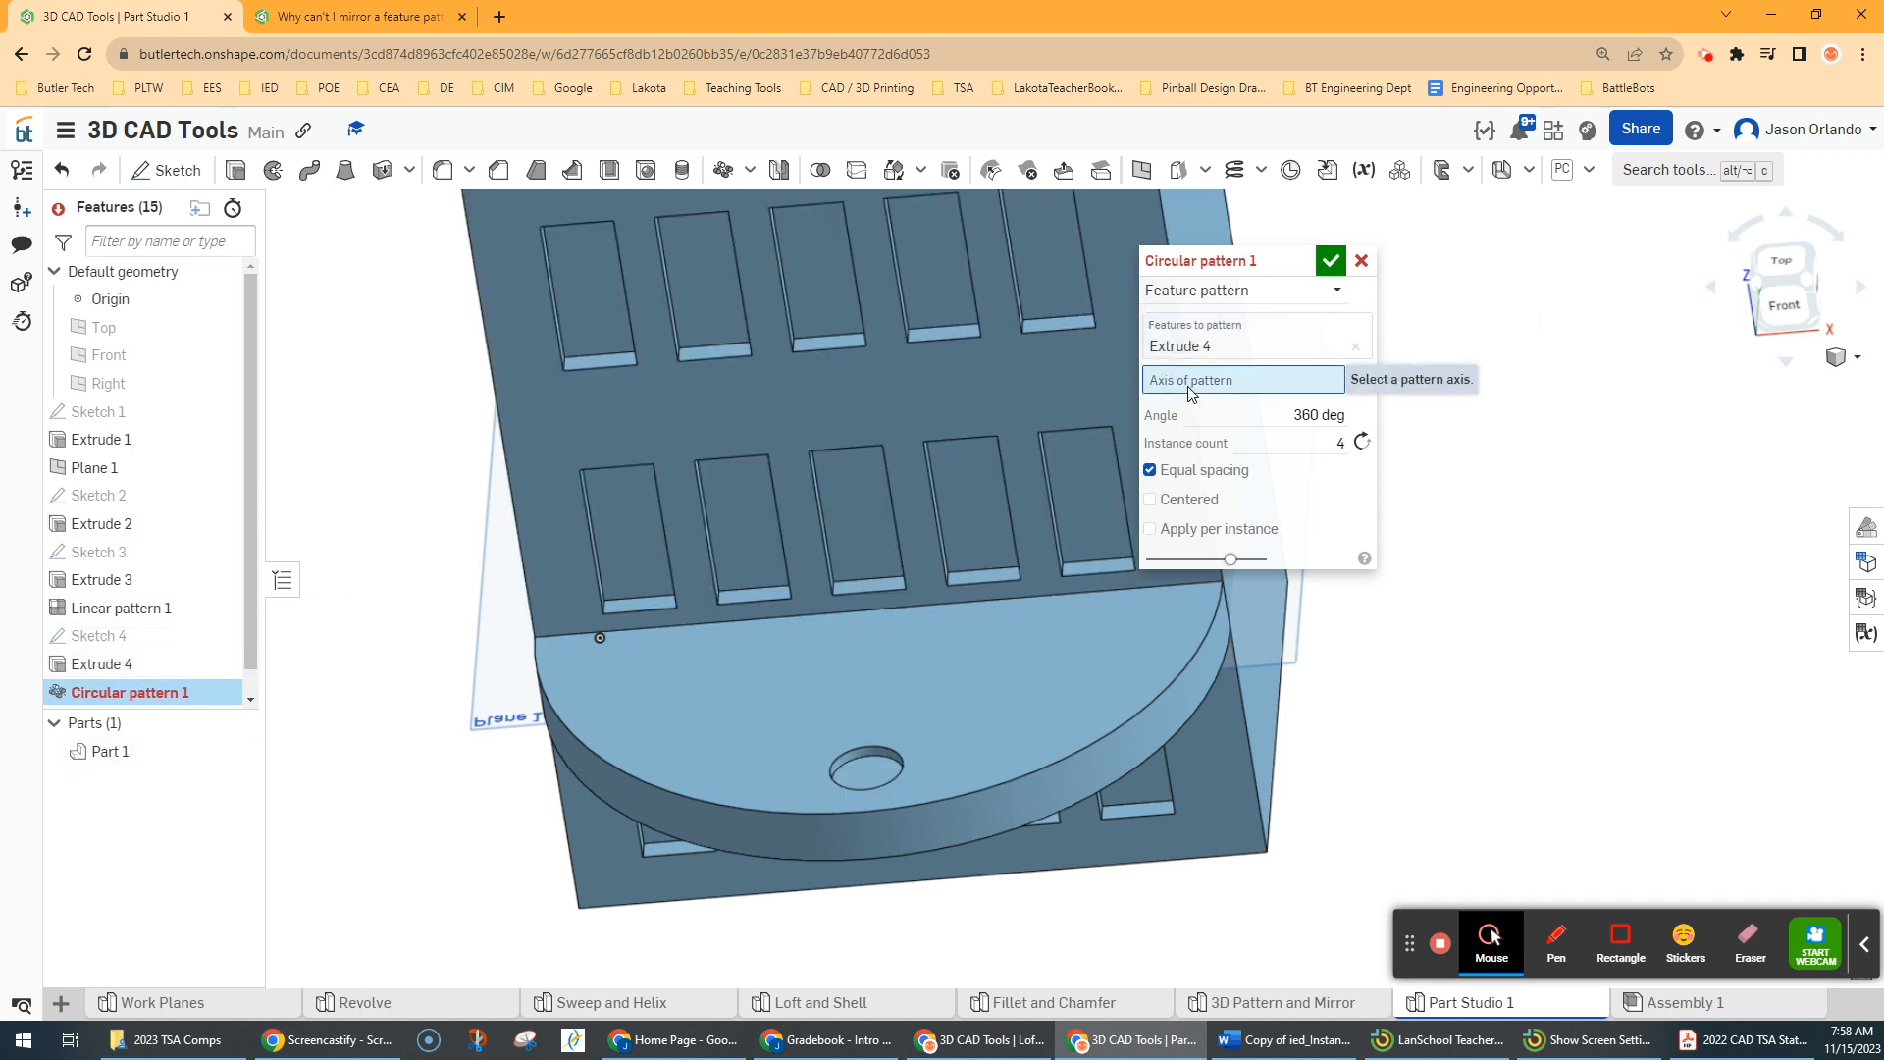
left_click(1138, 707)
scroll(1140, 707, "down", 5)
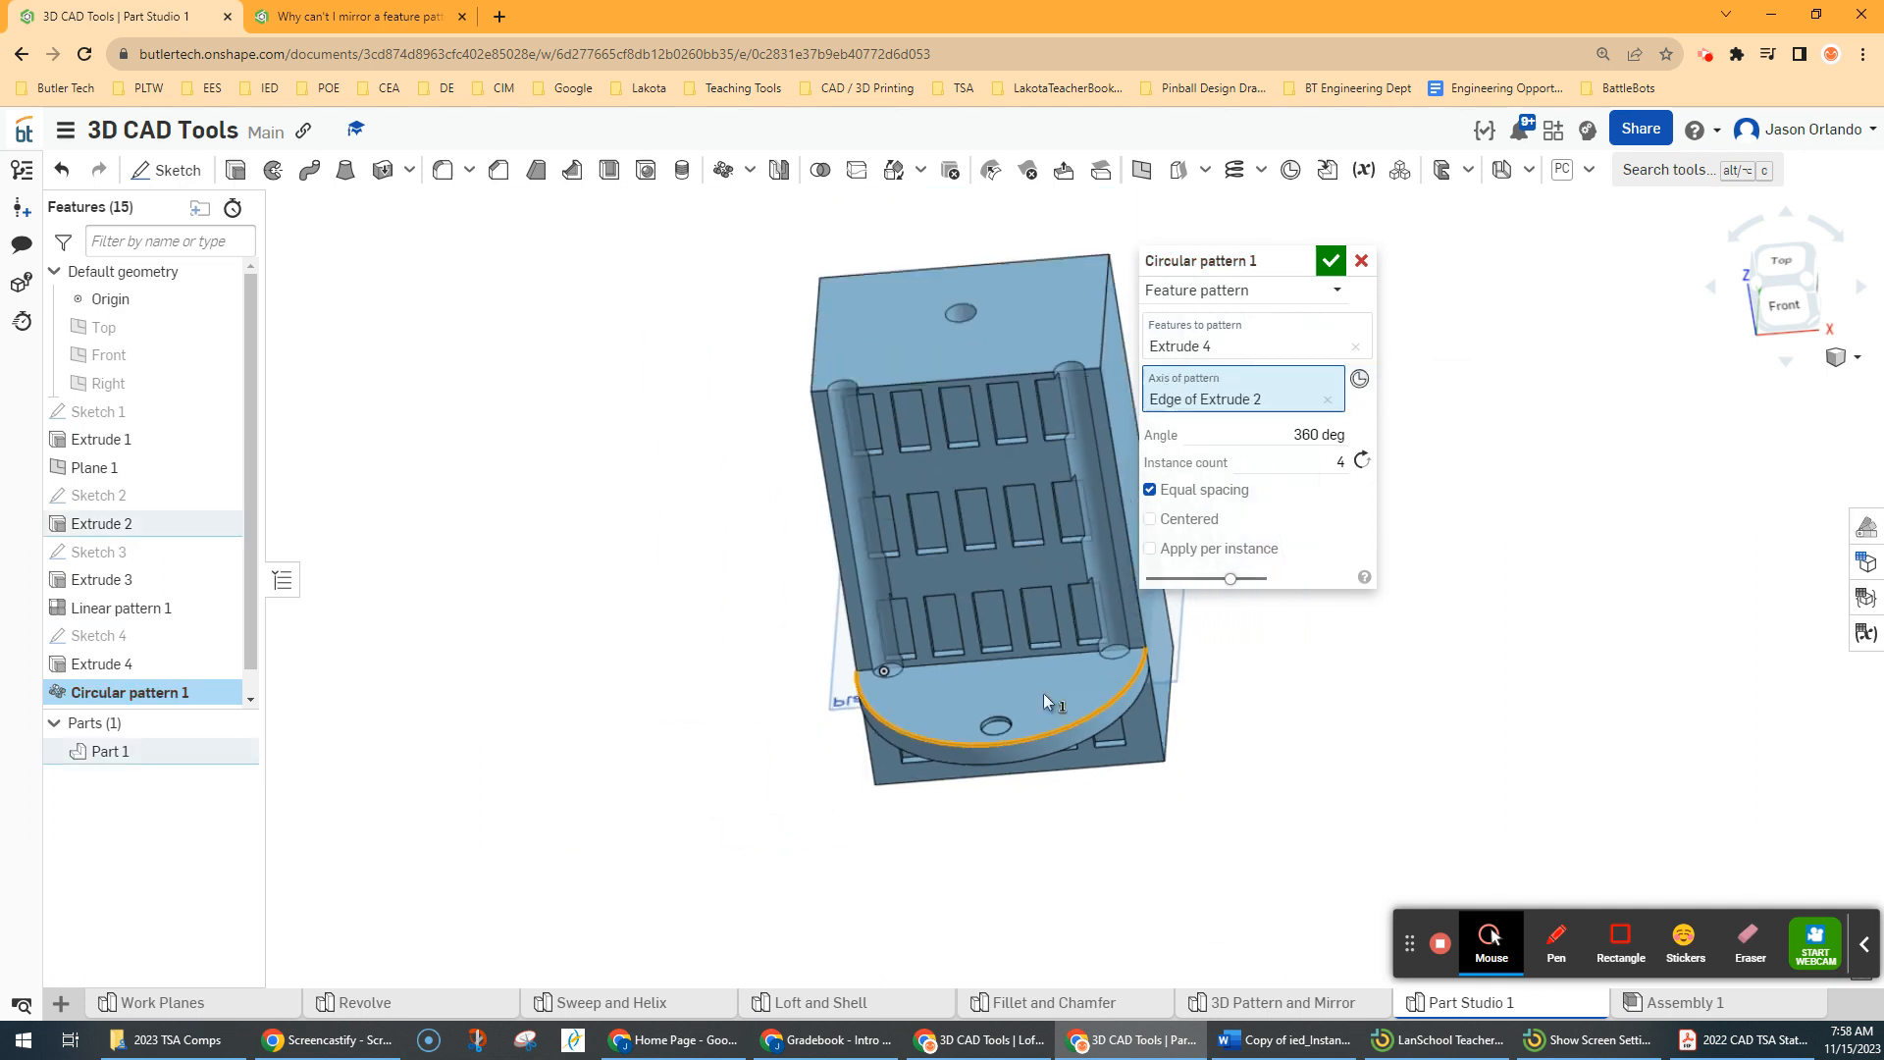
scroll(1030, 695, "up", 2)
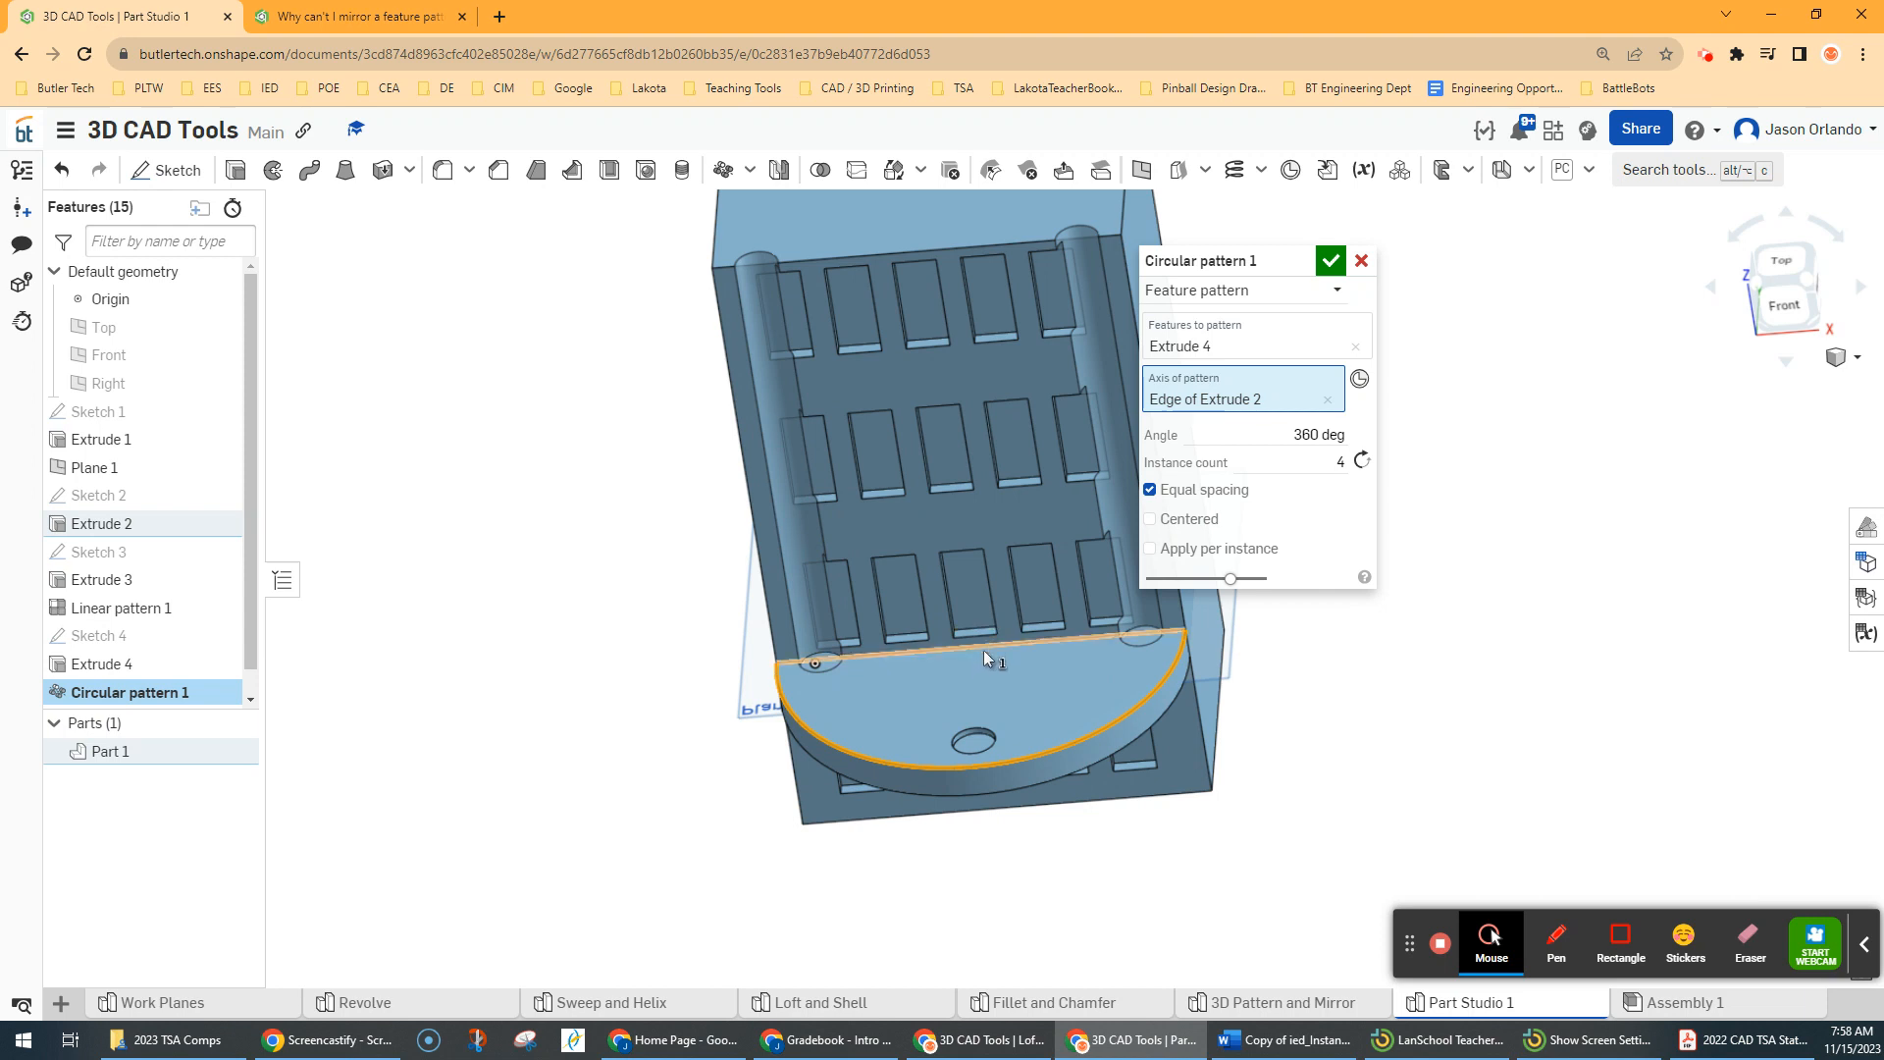
middle_click_drag(1018, 667, 1007, 717)
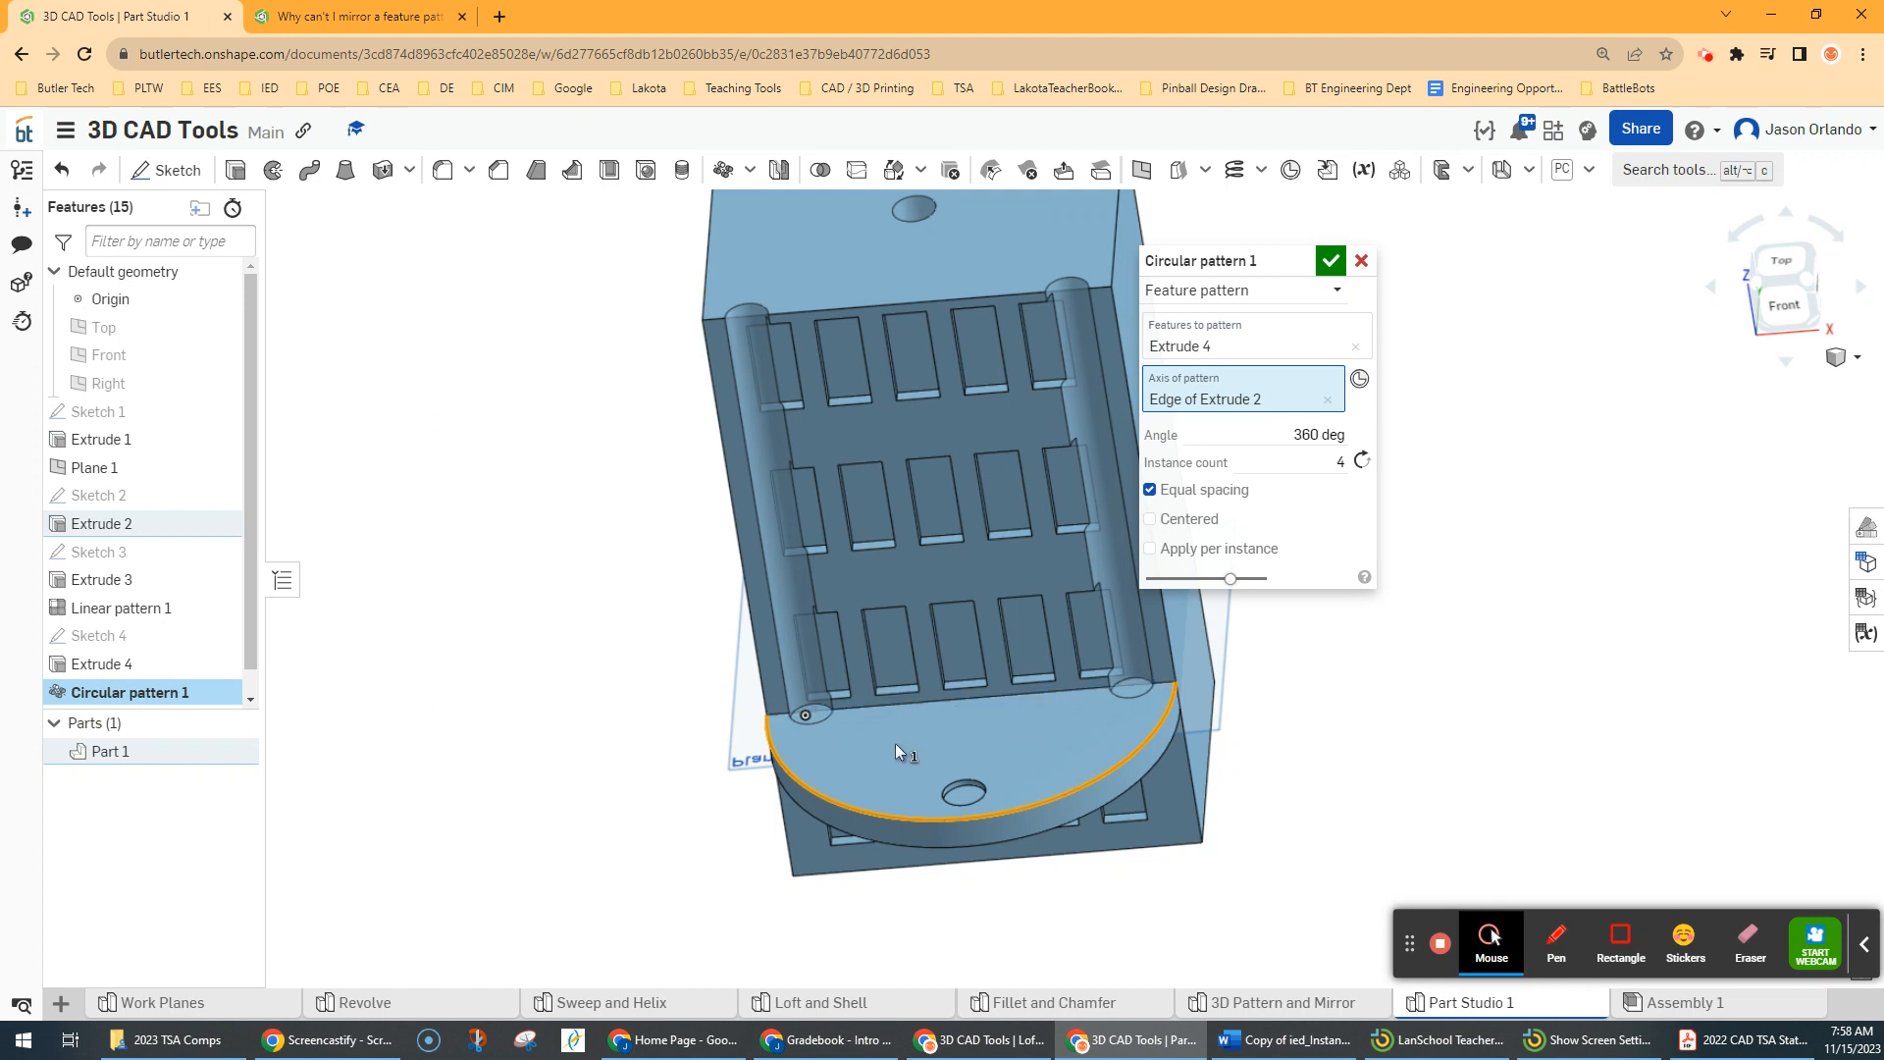
Try 5 instances over a 90 deg angle in the circular pattern
left_click(1300, 461)
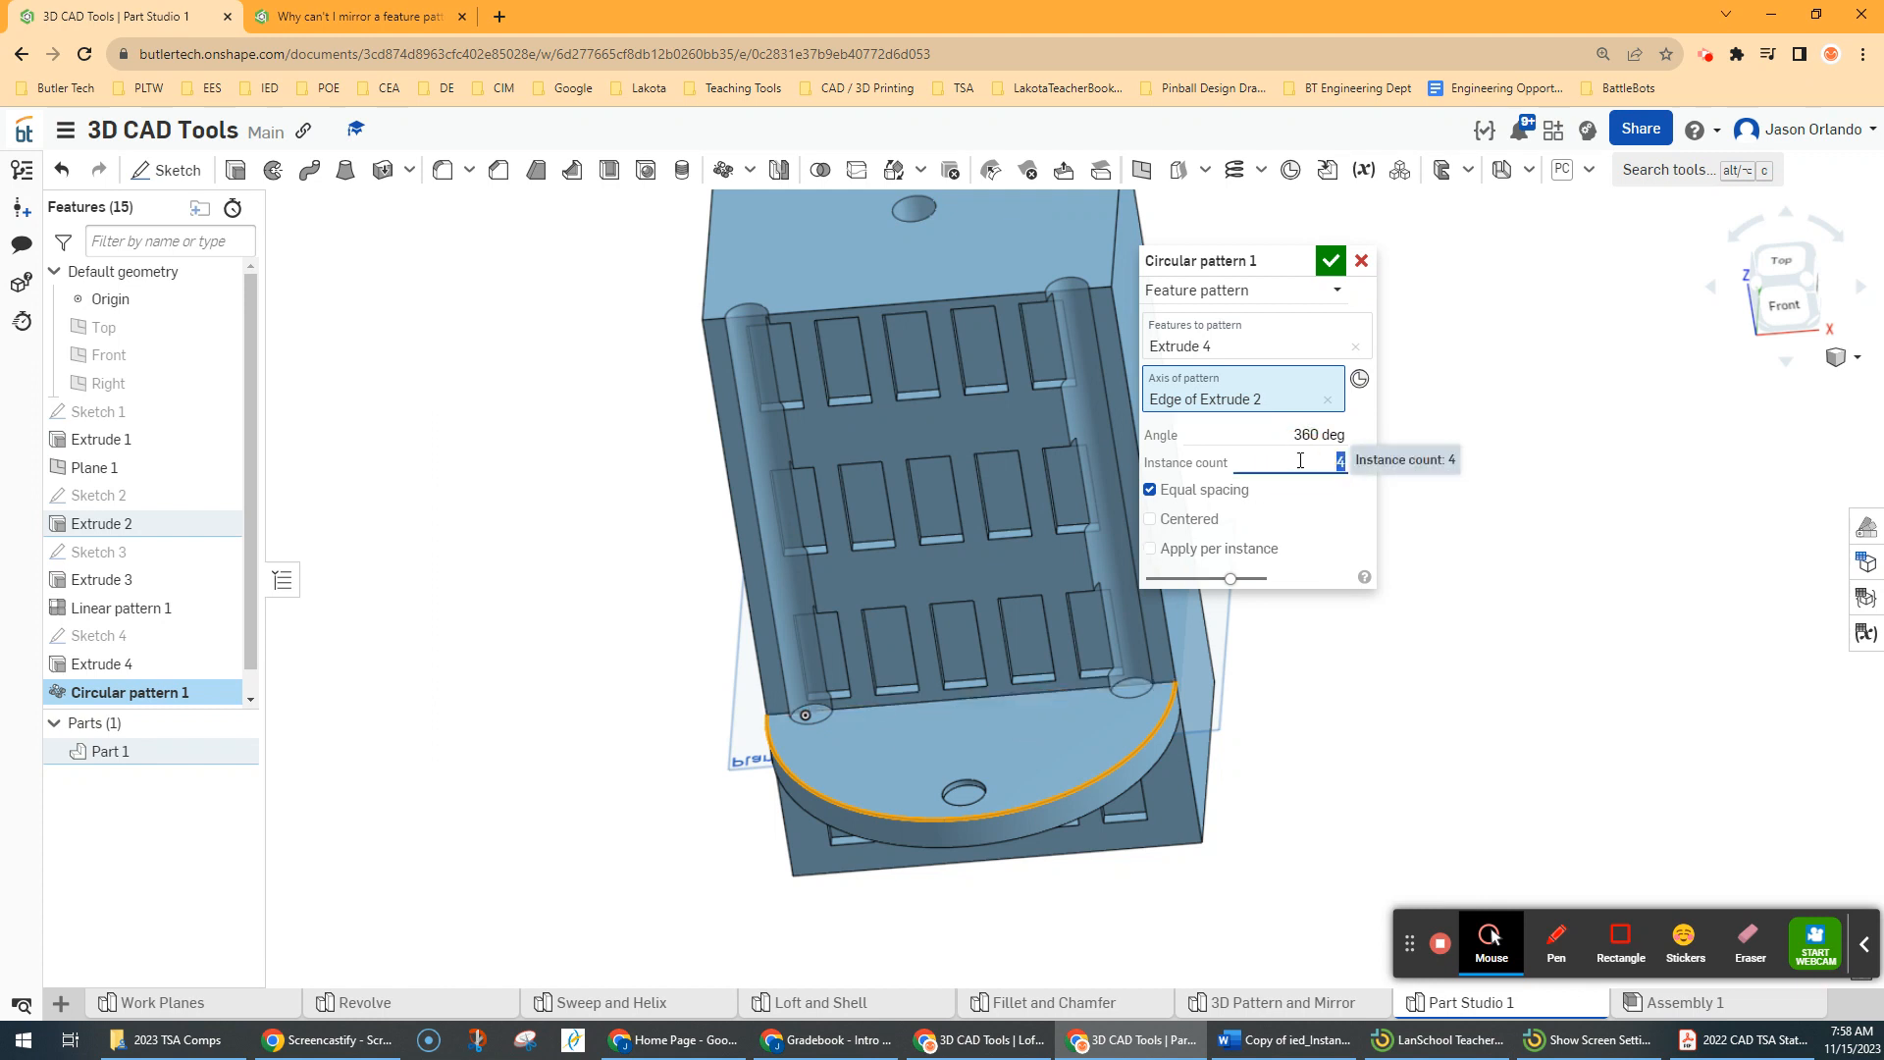
type("87")
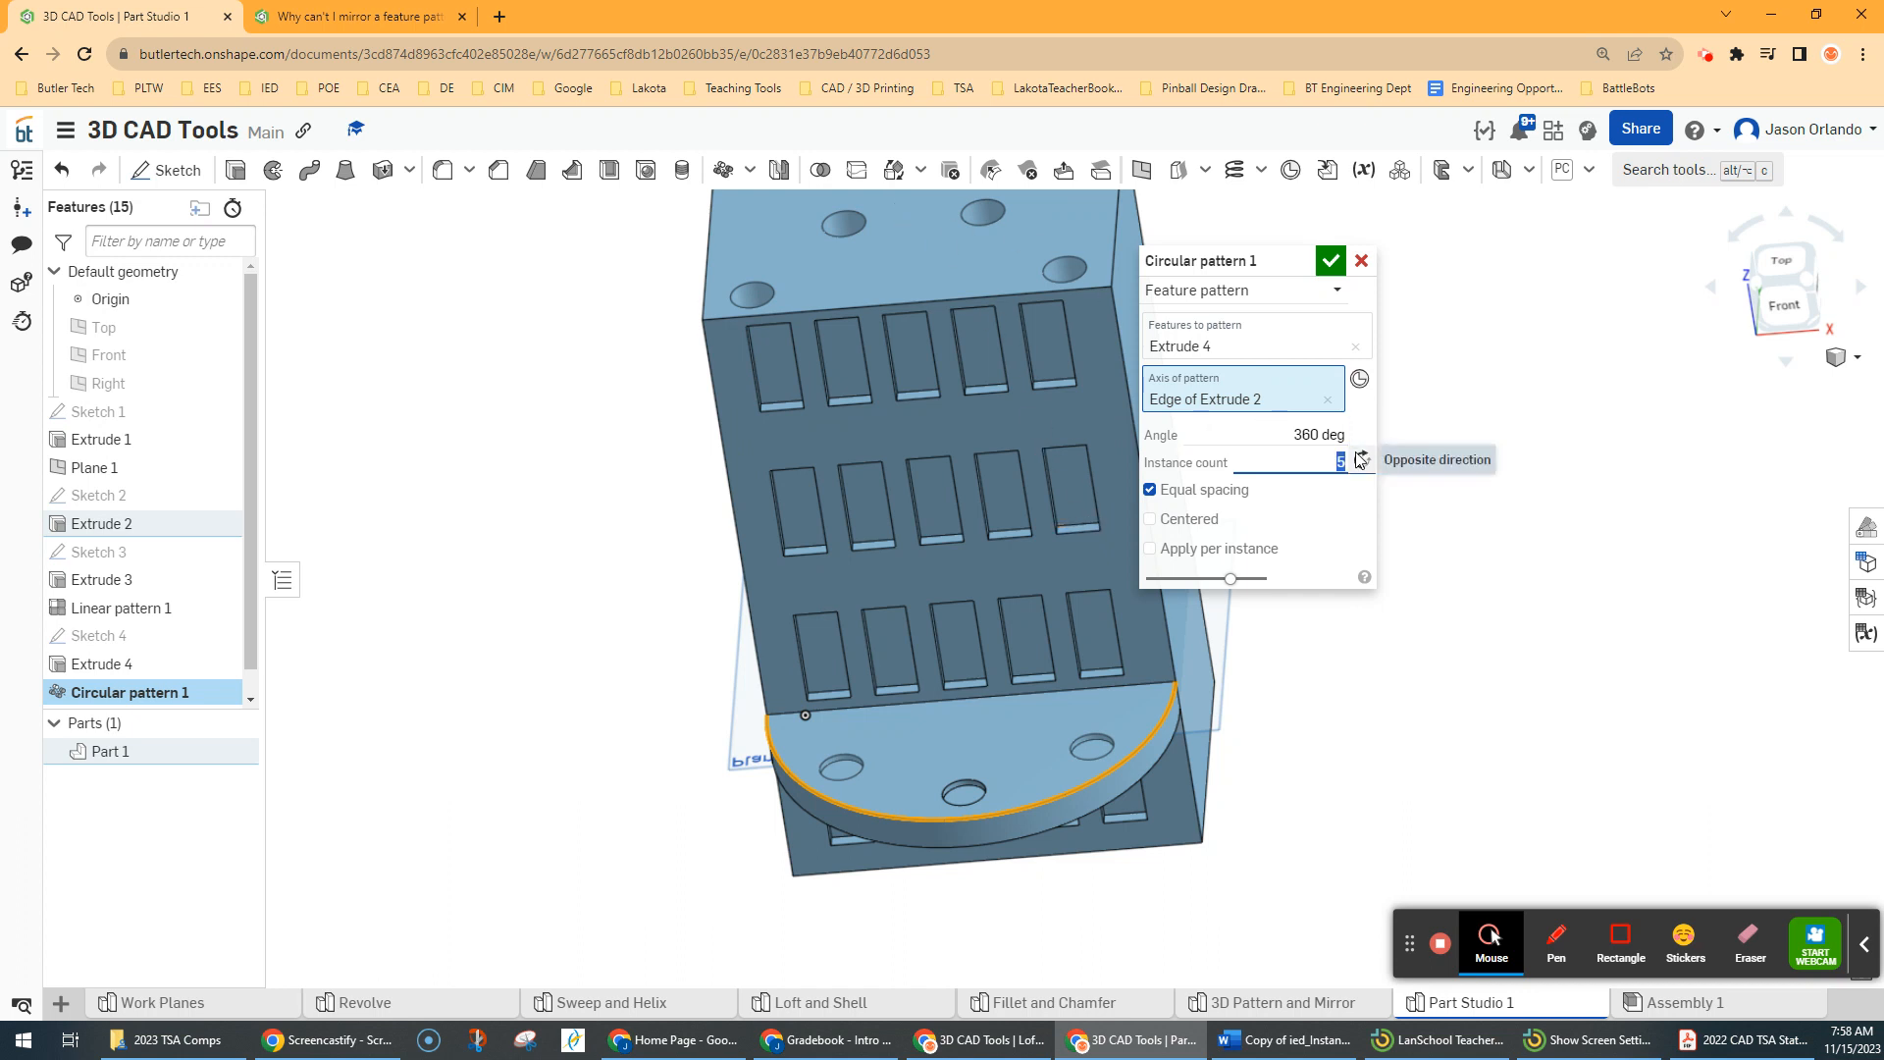
left_click(1279, 435)
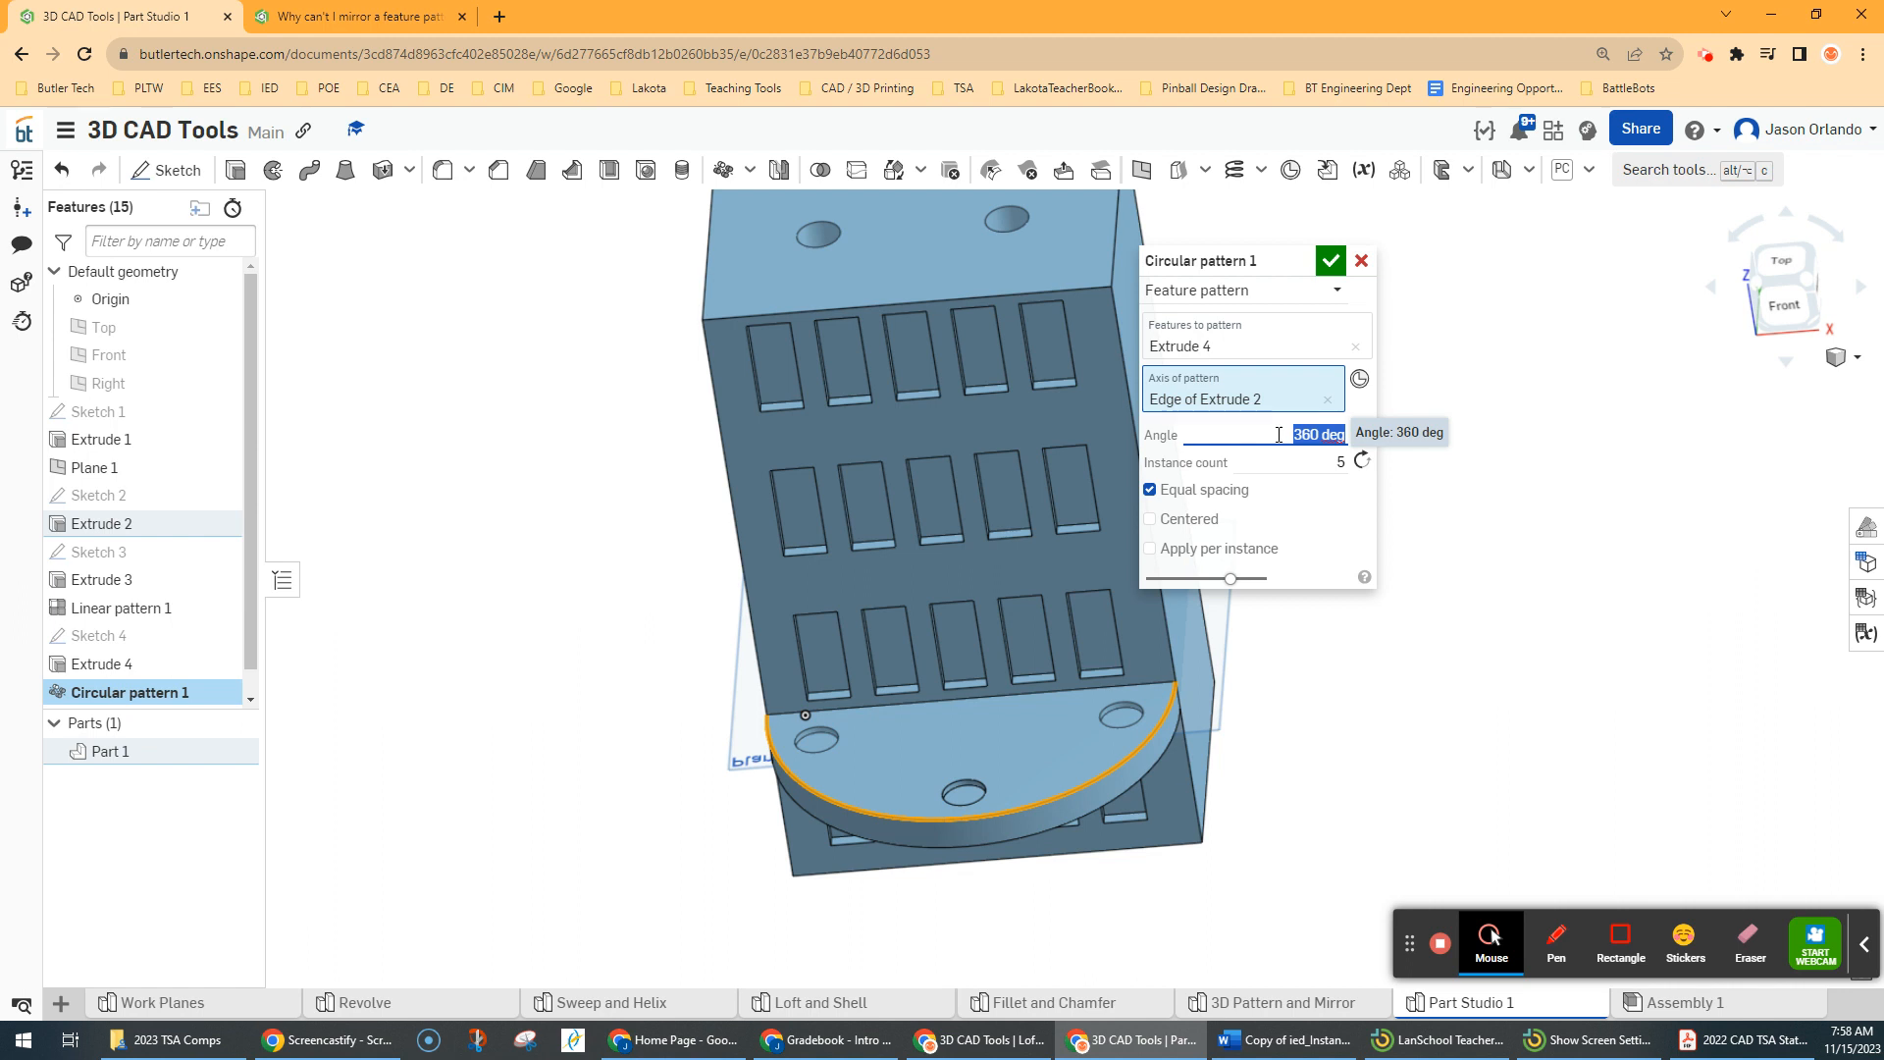
type("90")
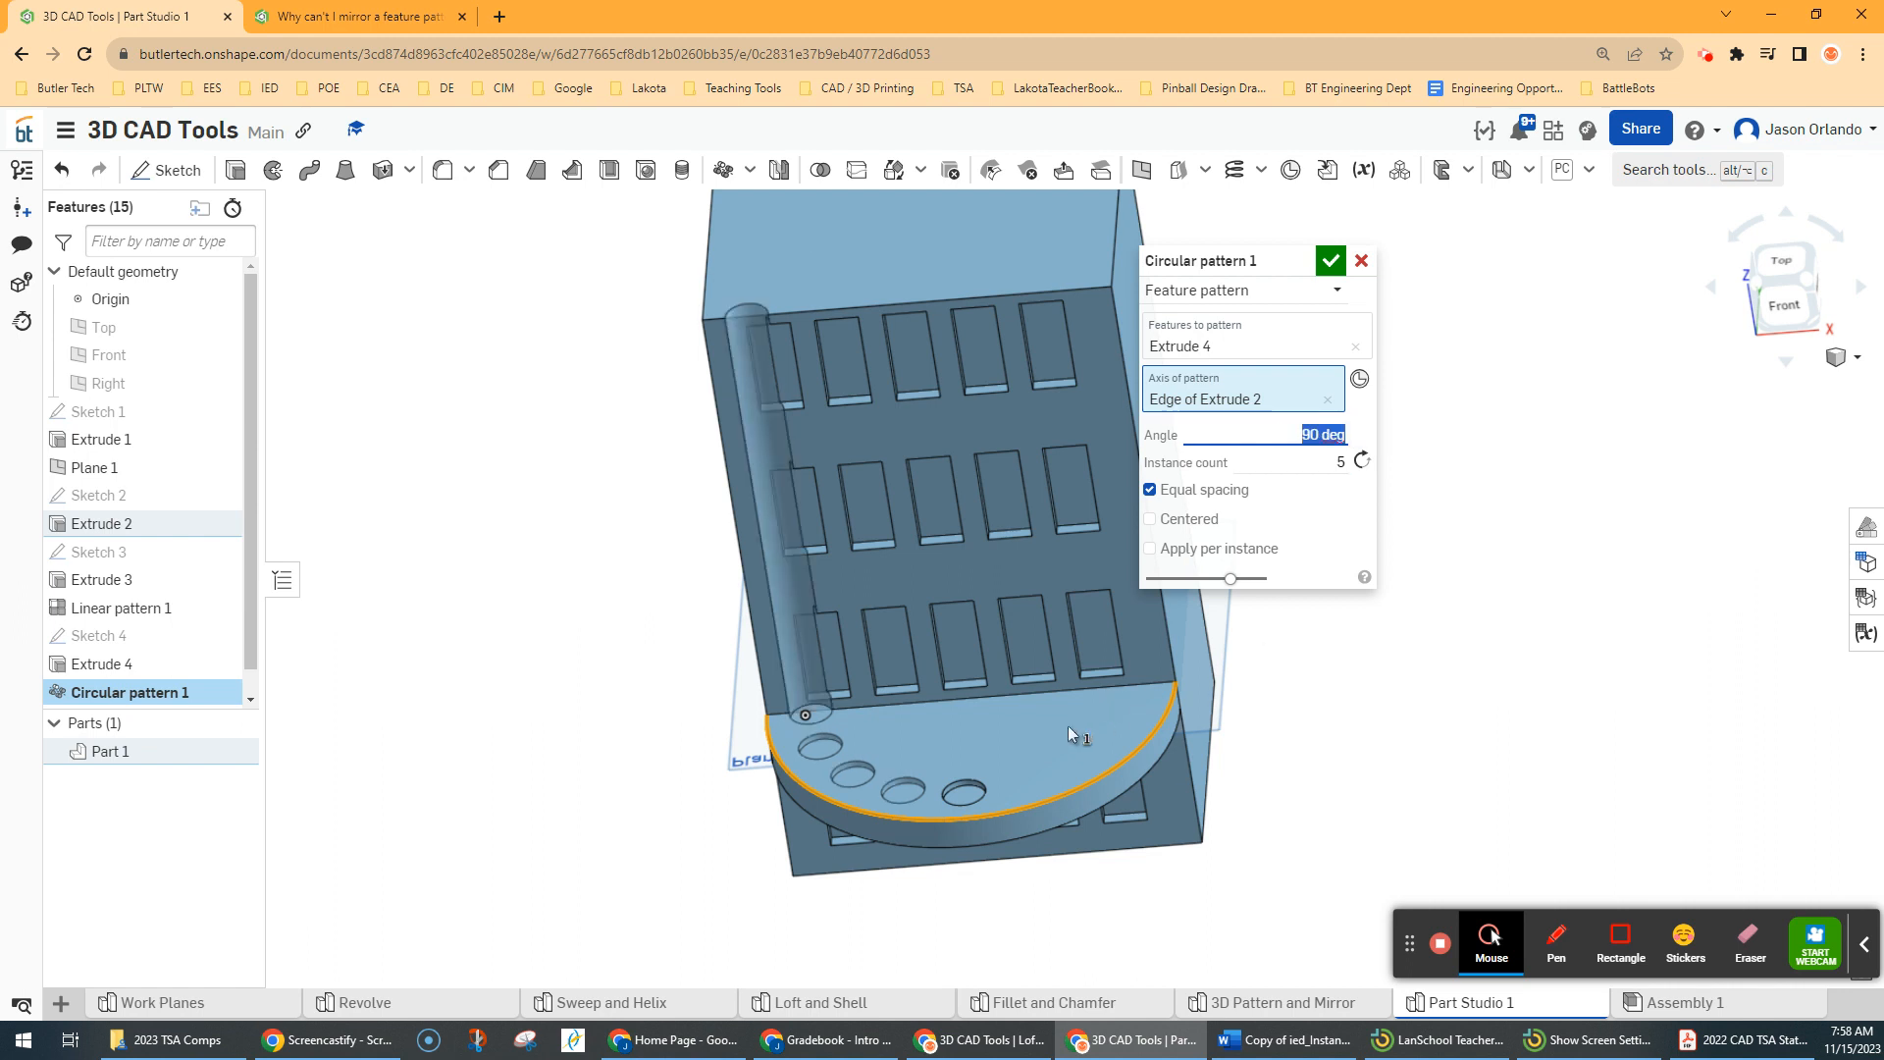
Try a 180 deg pattern angle and reverse the pattern direction, restoring the original direction
scroll(1004, 698, "down", 2)
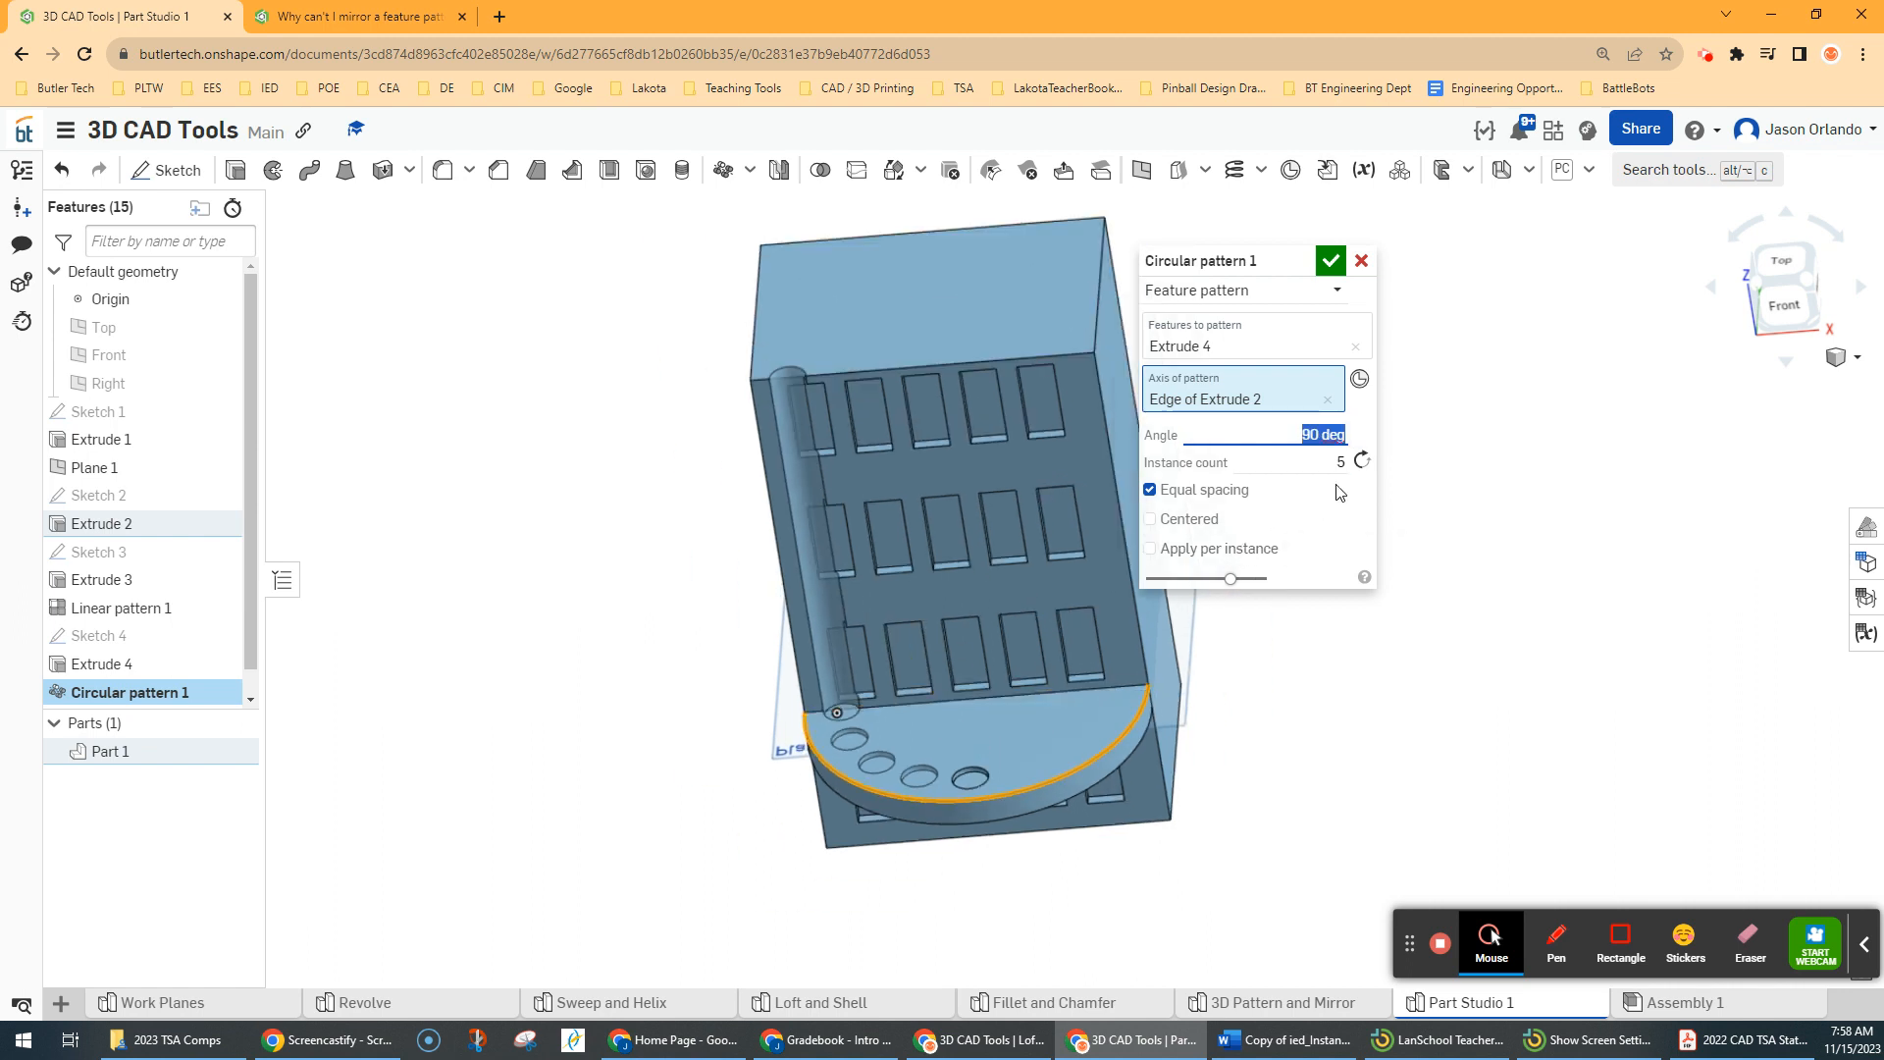
type("180")
key("Return")
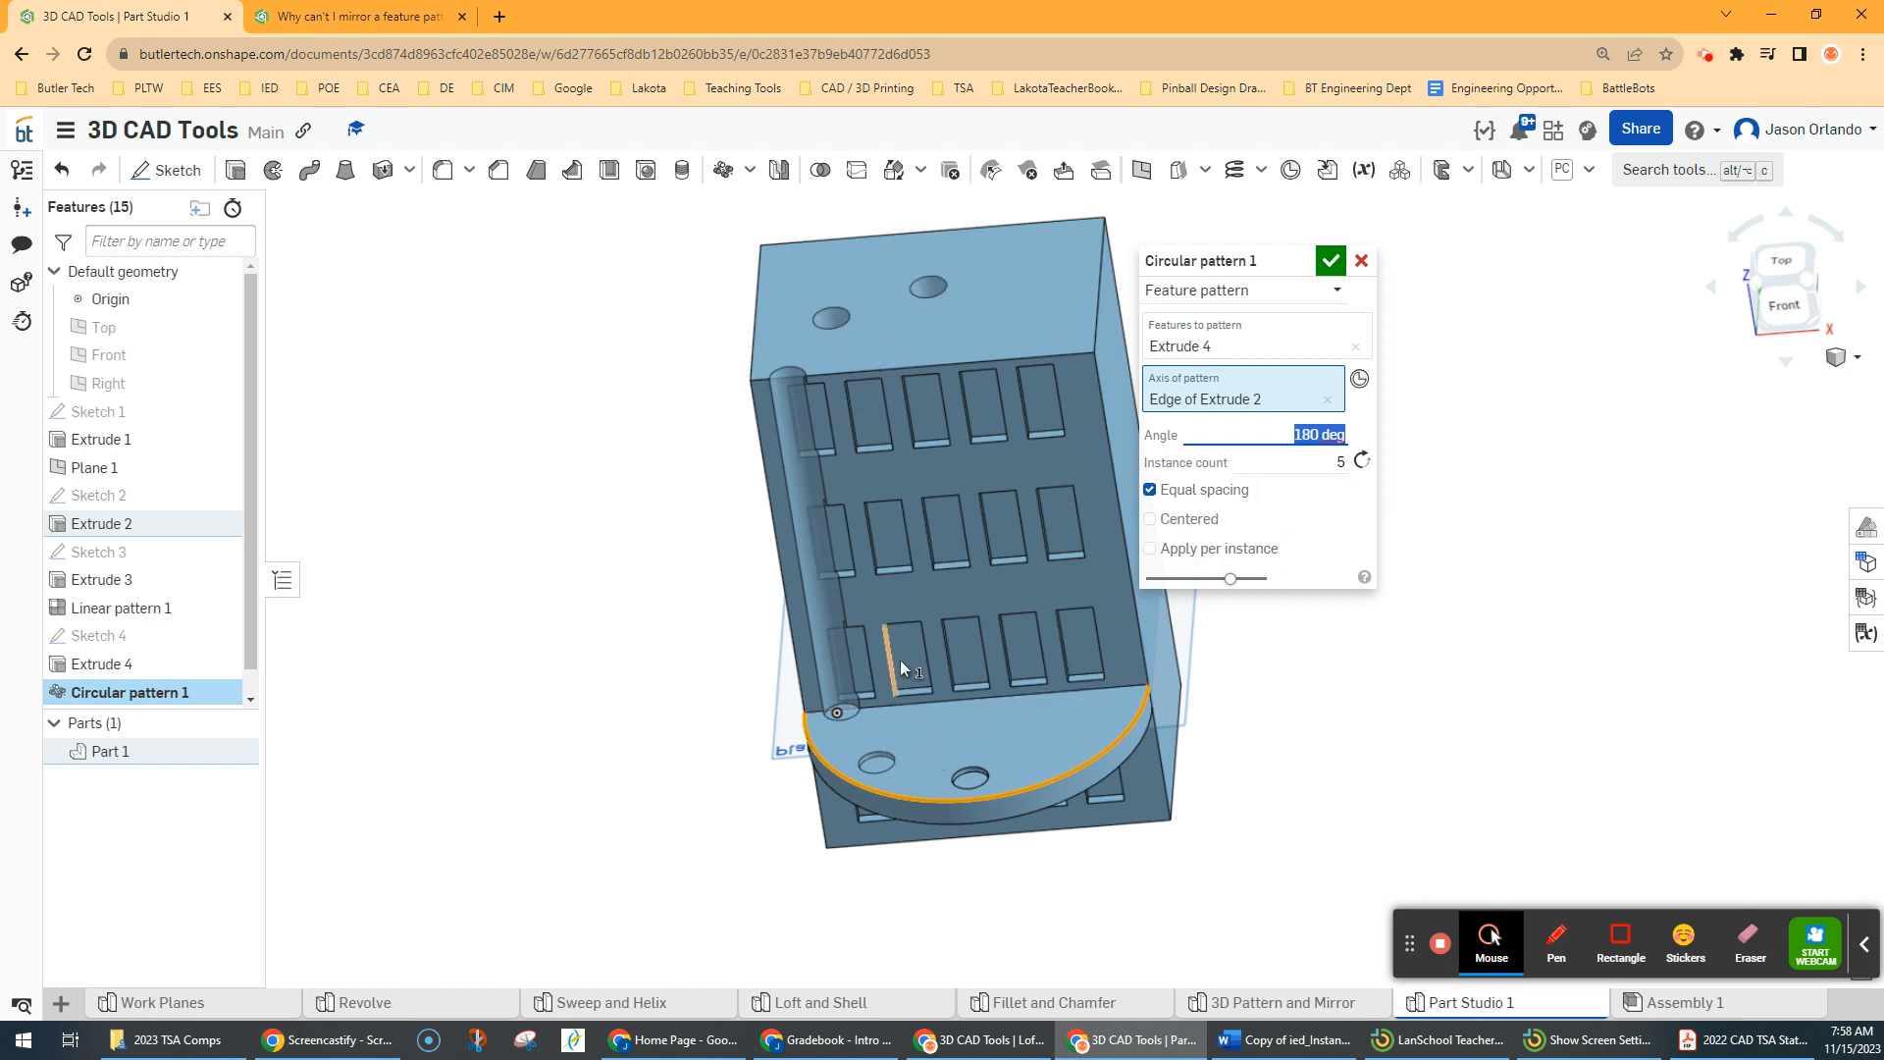
left_click(1365, 457)
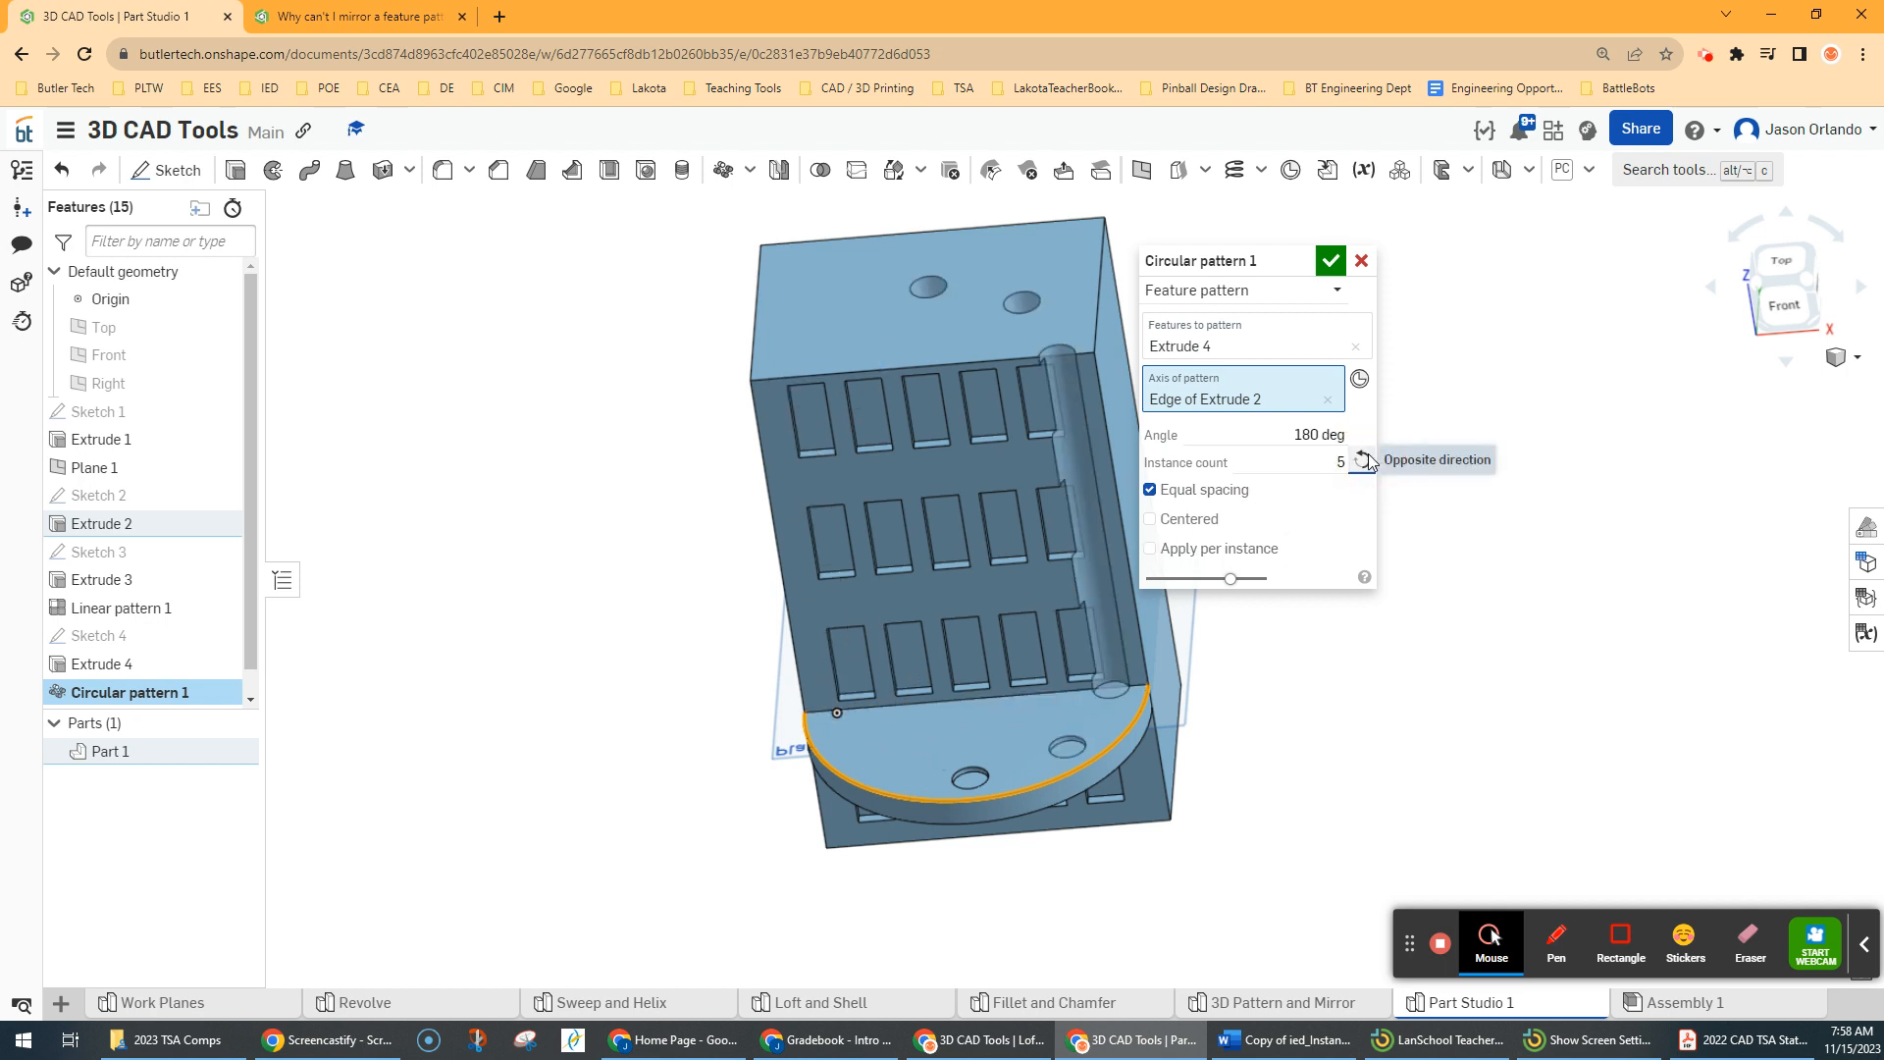
left_click(1366, 456)
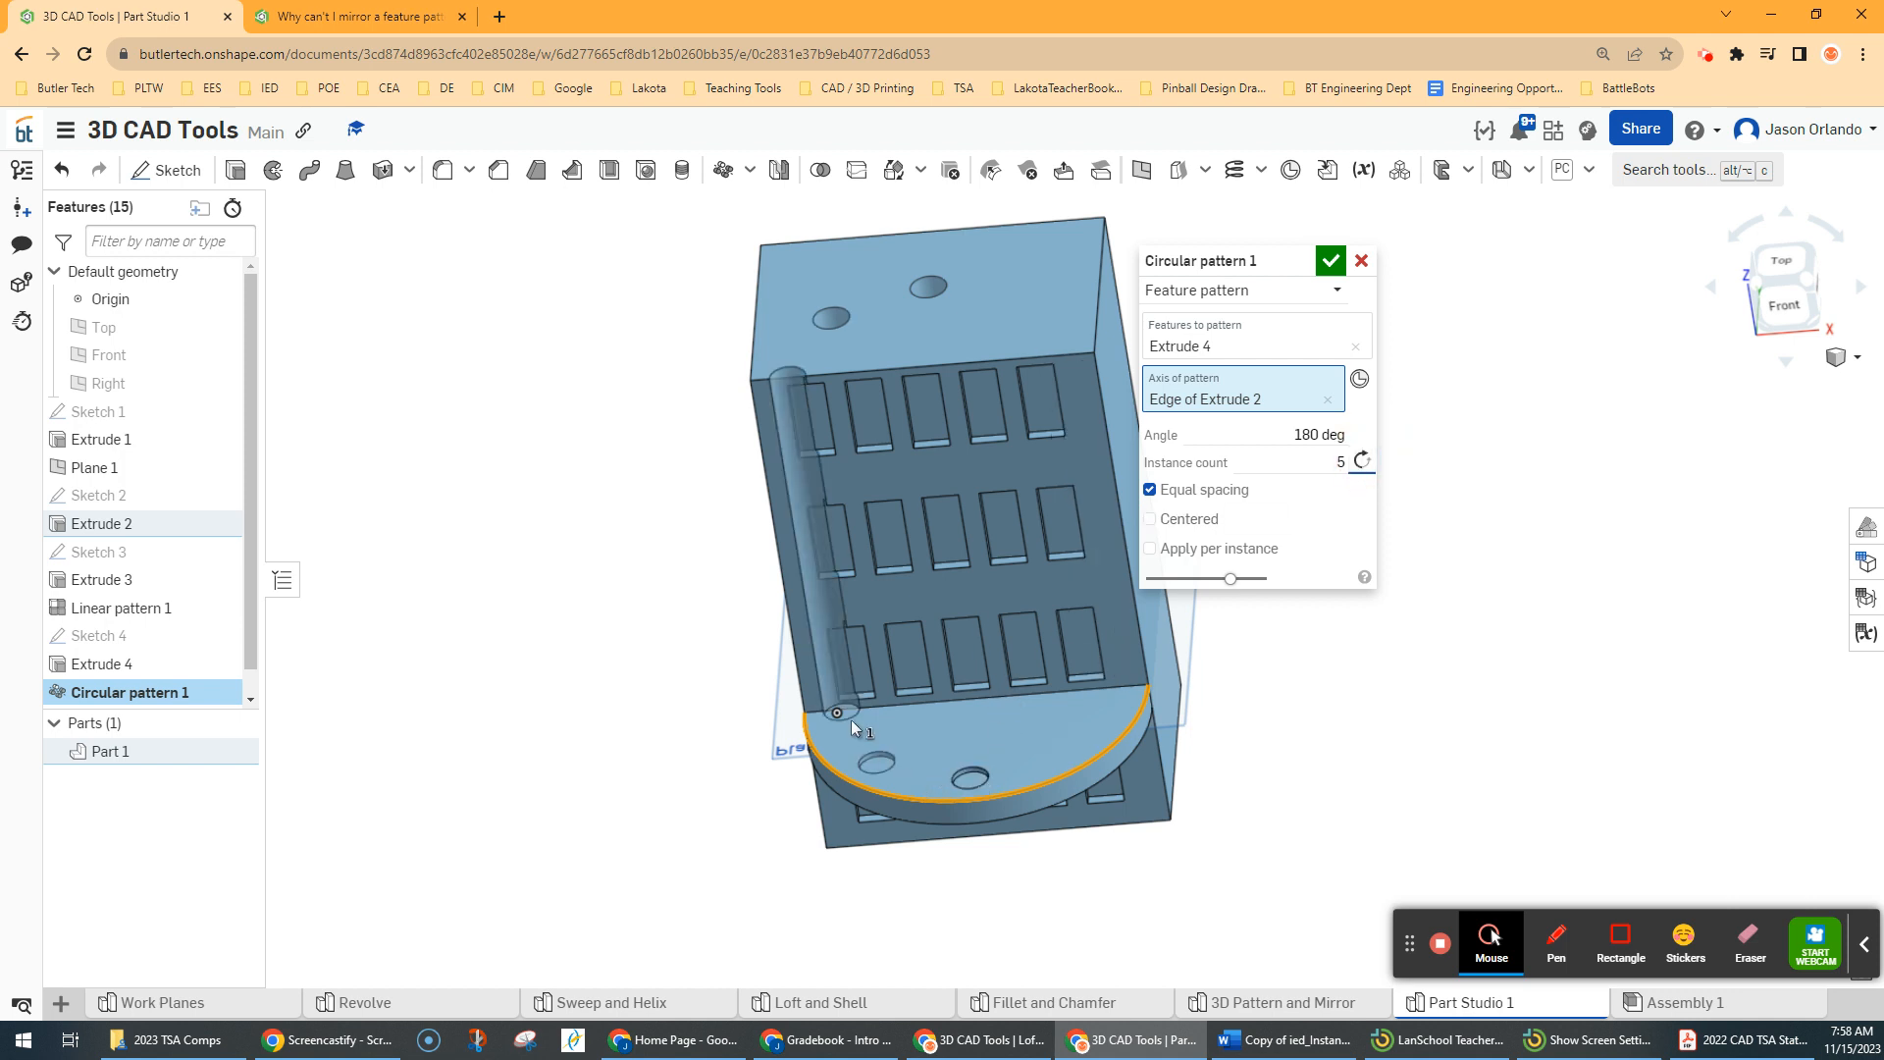
Make the circular pattern centered on the original recess and try a 90 deg angle
left_click(1151, 519)
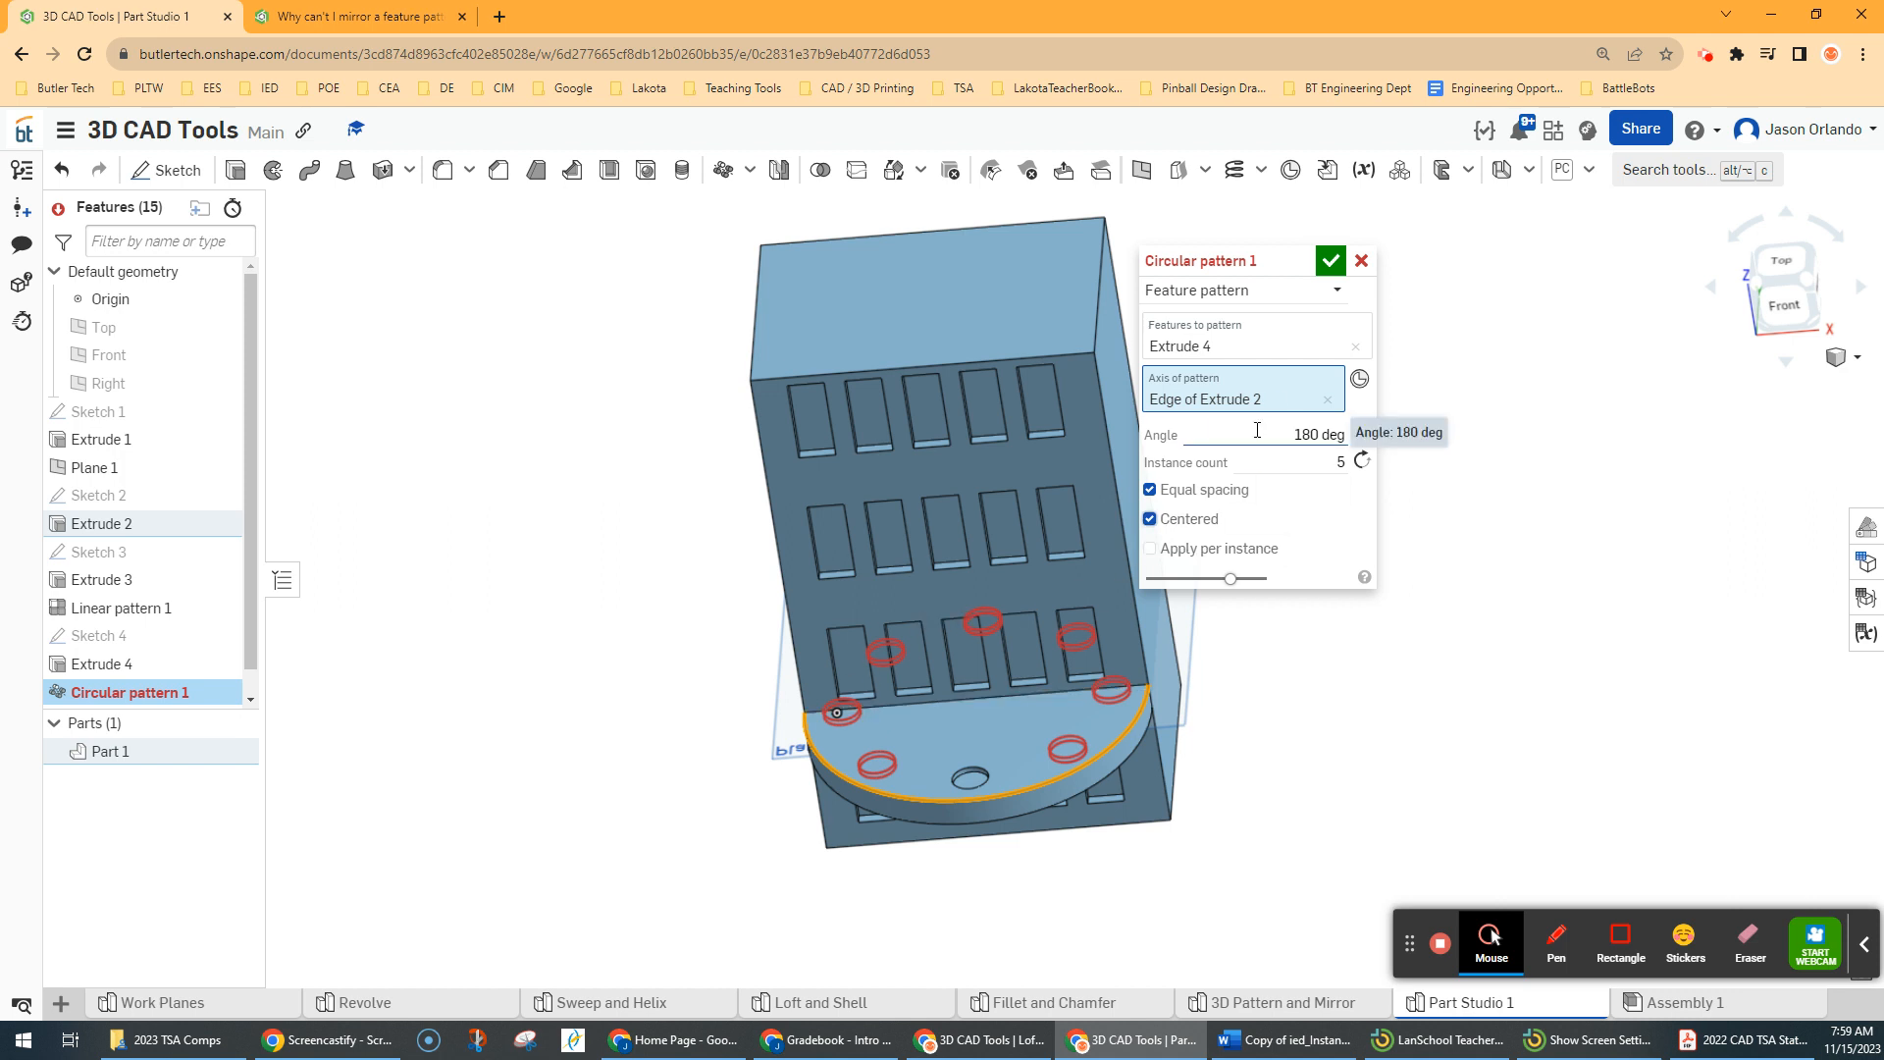
left_click(1297, 424)
type("90")
key("Return")
scroll(954, 783, "up", 3)
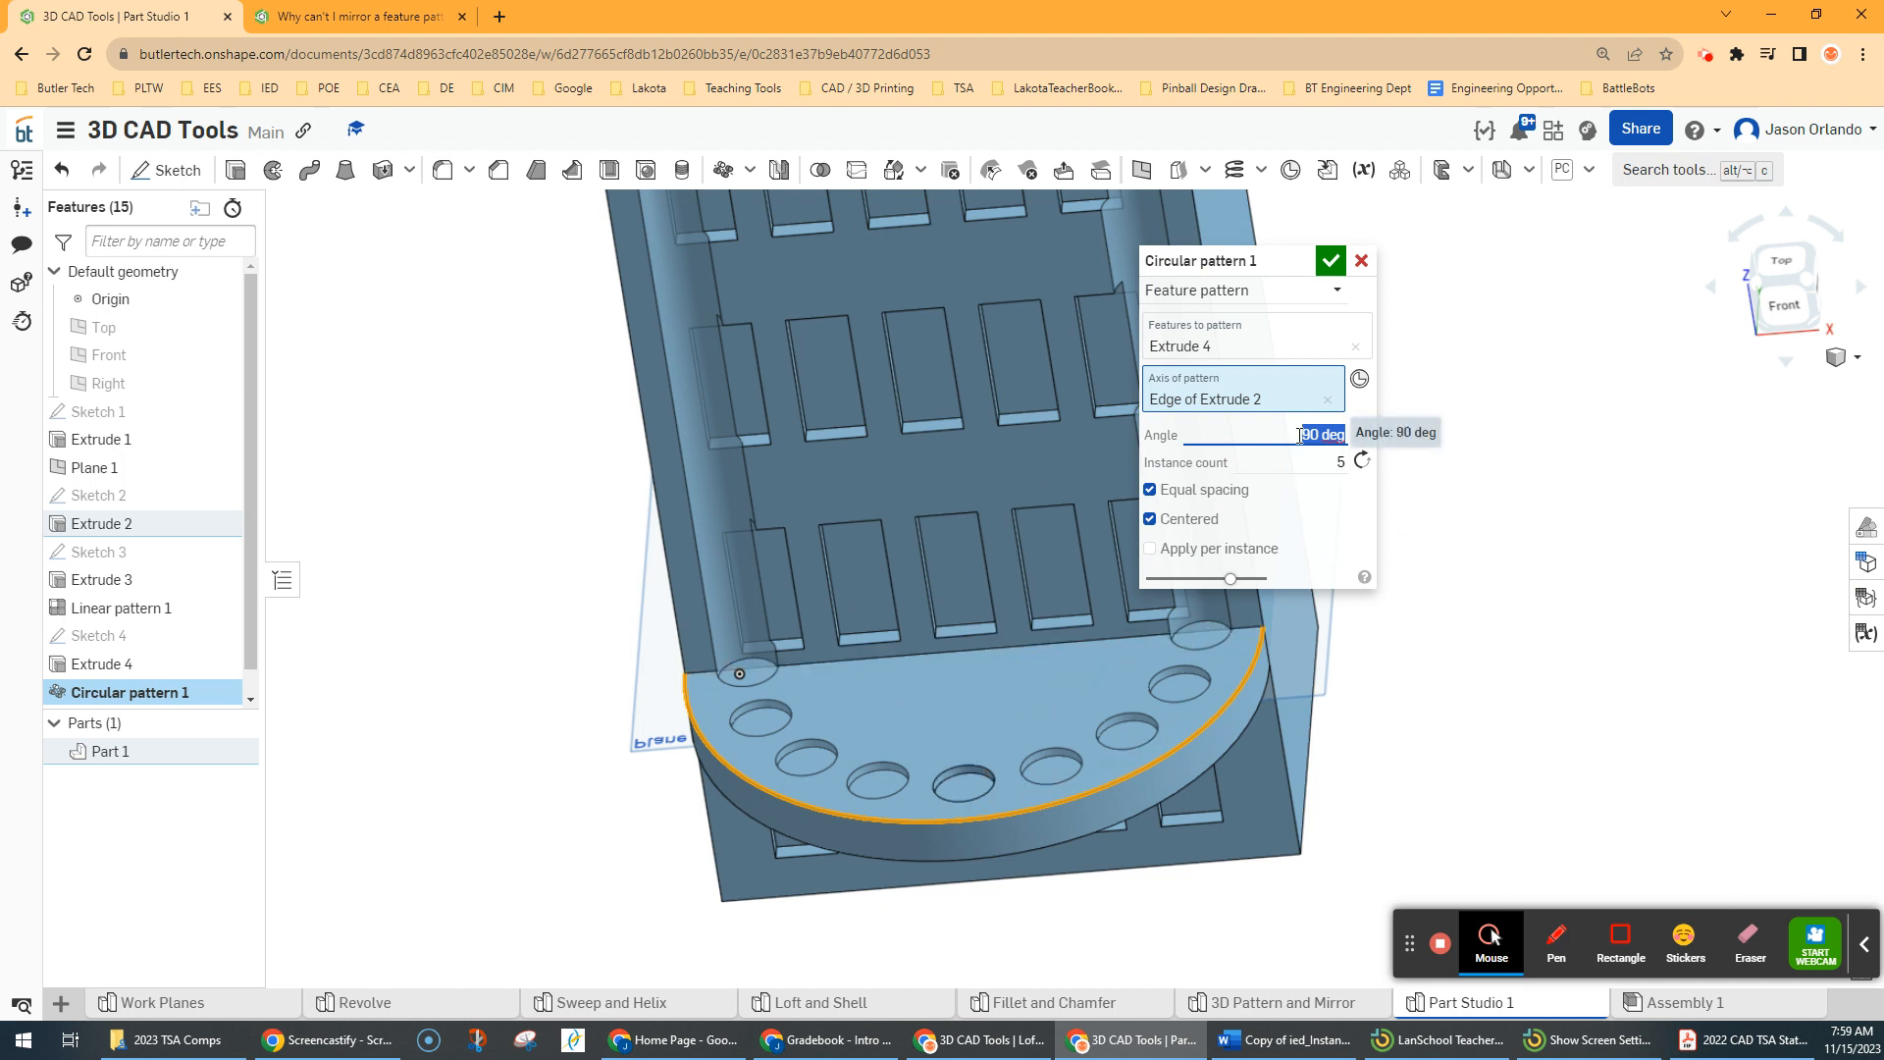
Set the centered circular pattern's angle to 75 deg and its instance count to 4
type("75")
key("Return")
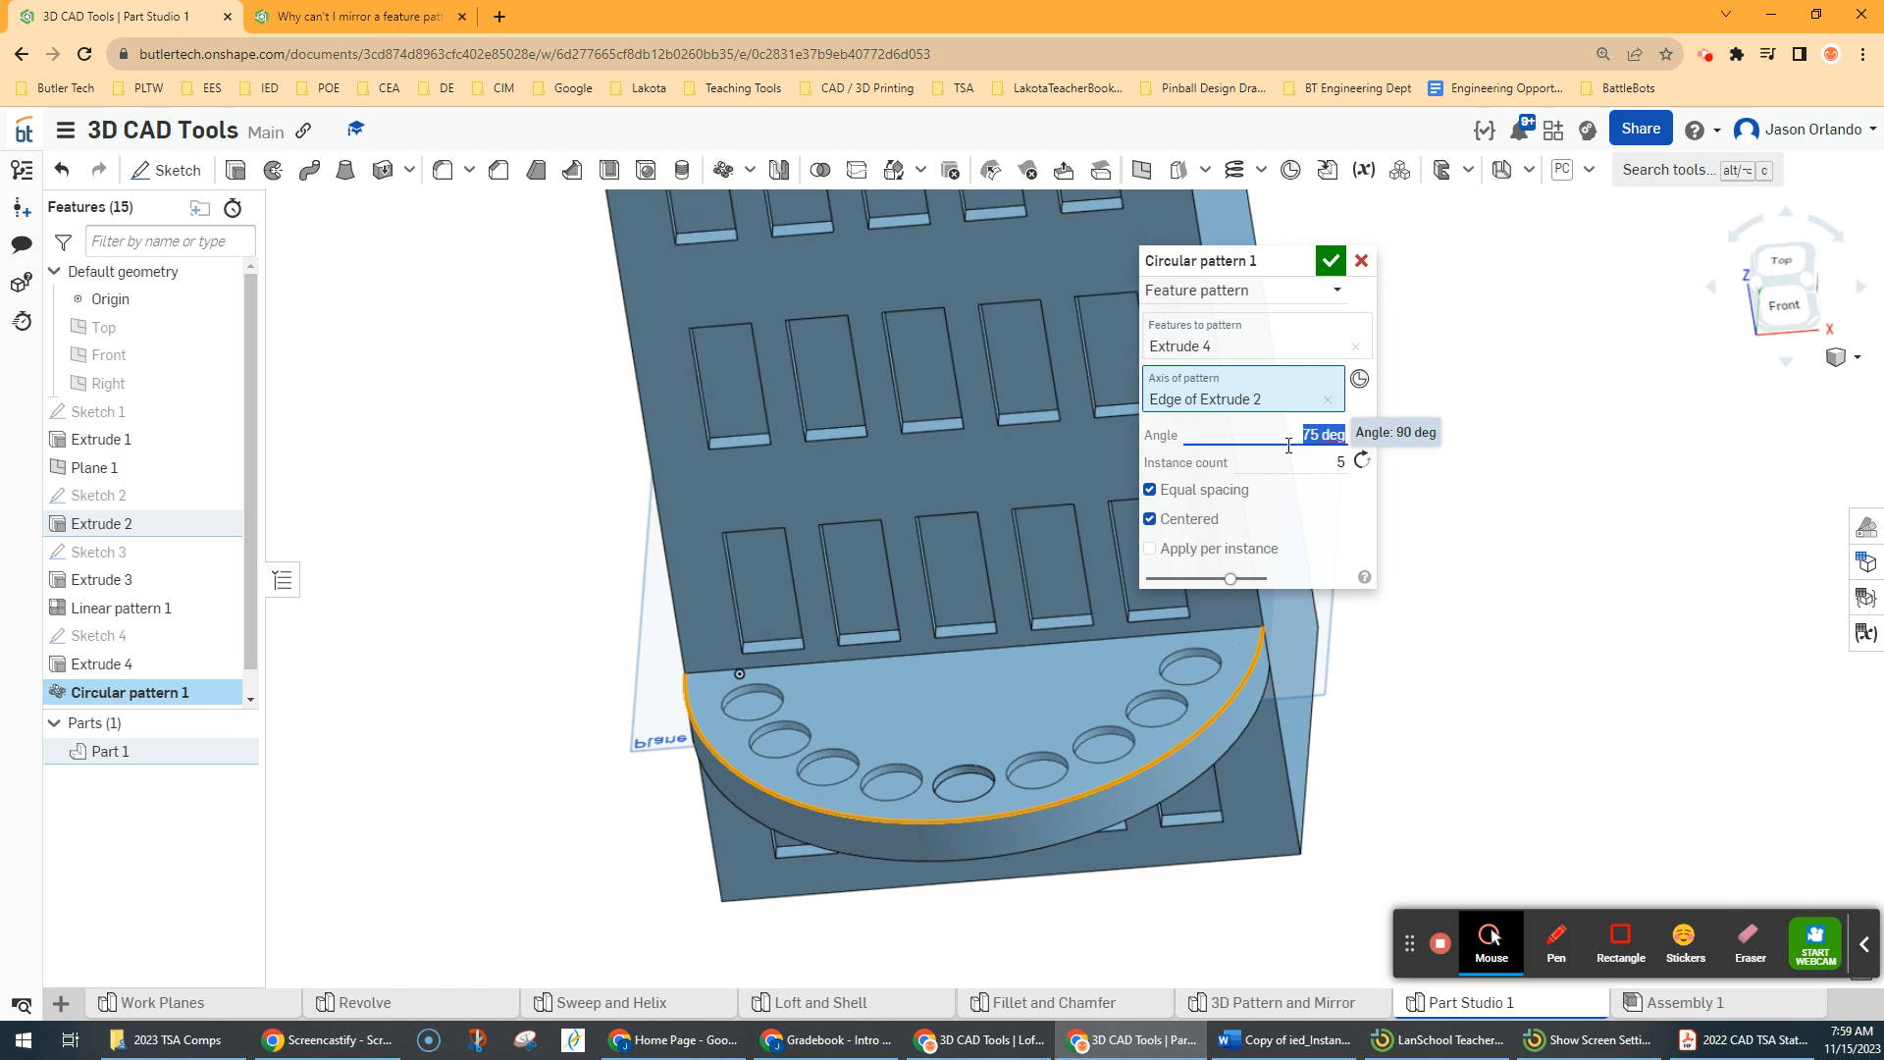
left_click(1303, 456)
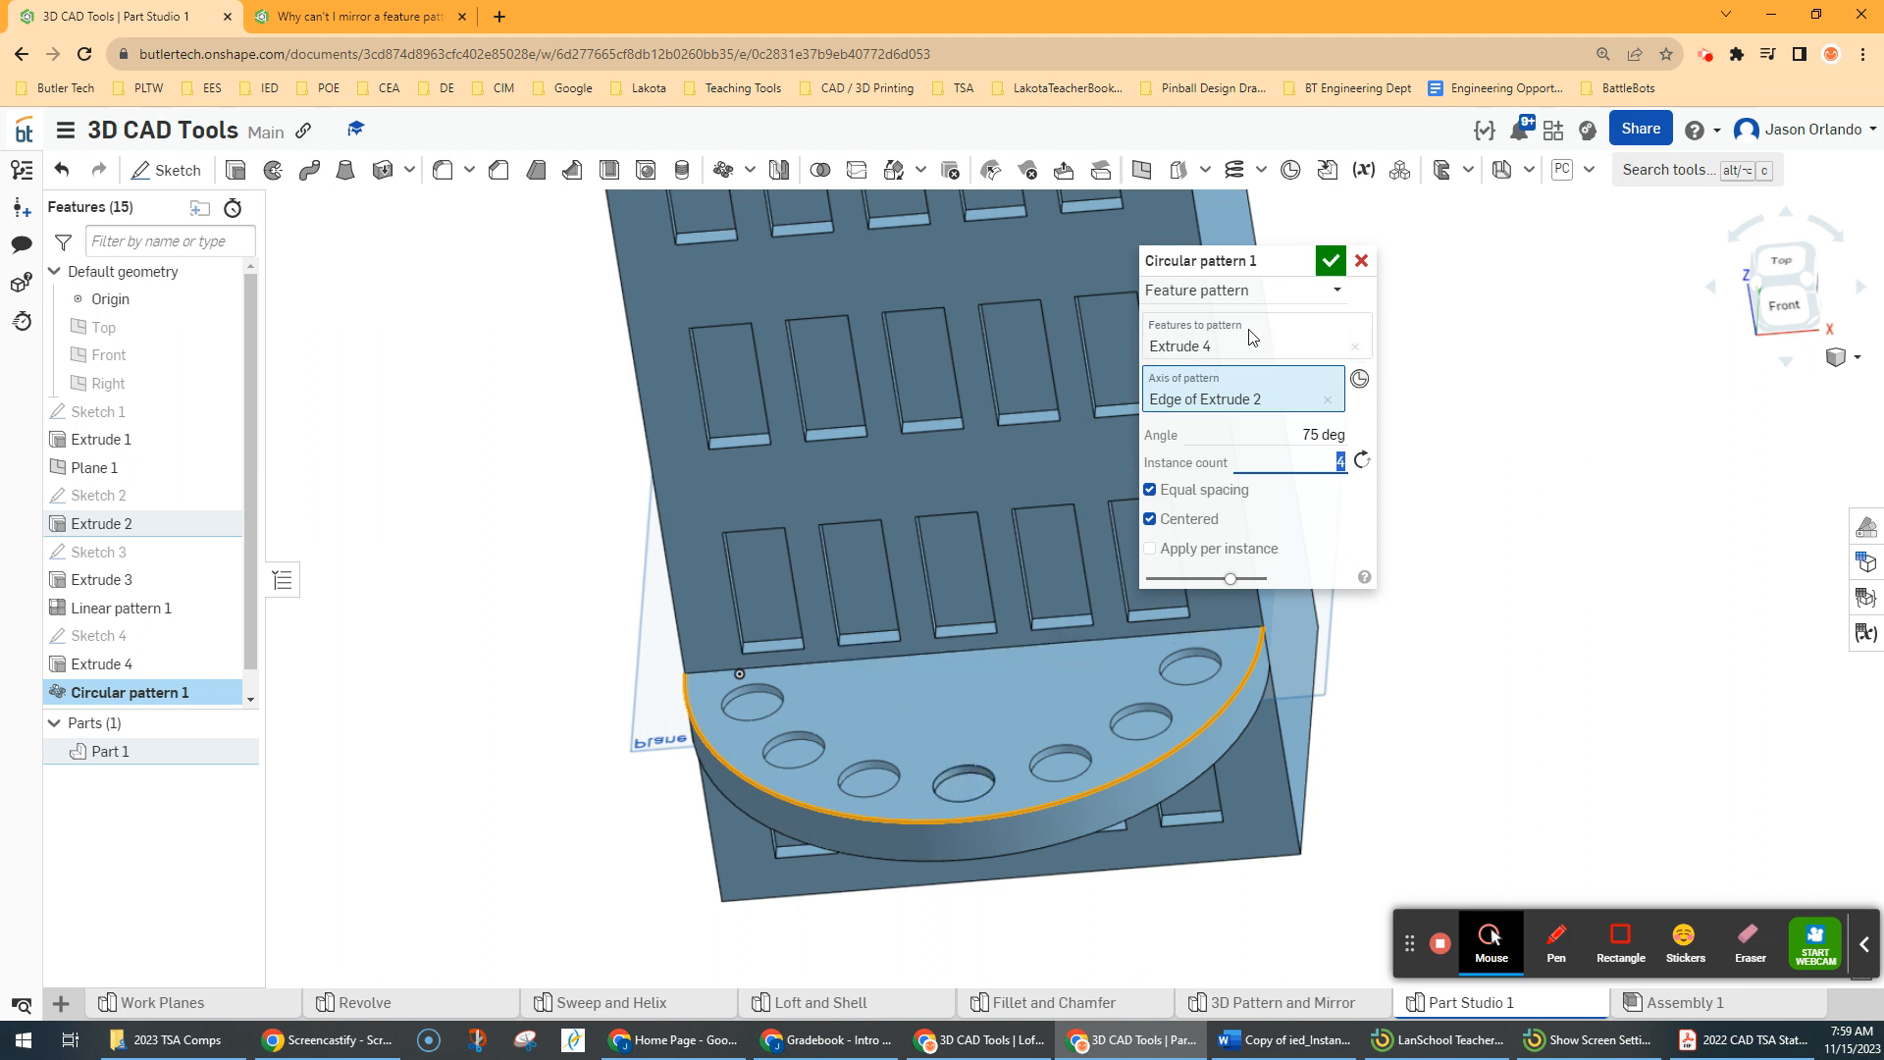
Apply the centered circular pattern of the balcony recess
left_click(1330, 261)
right_click_drag(1527, 510, 807, 486)
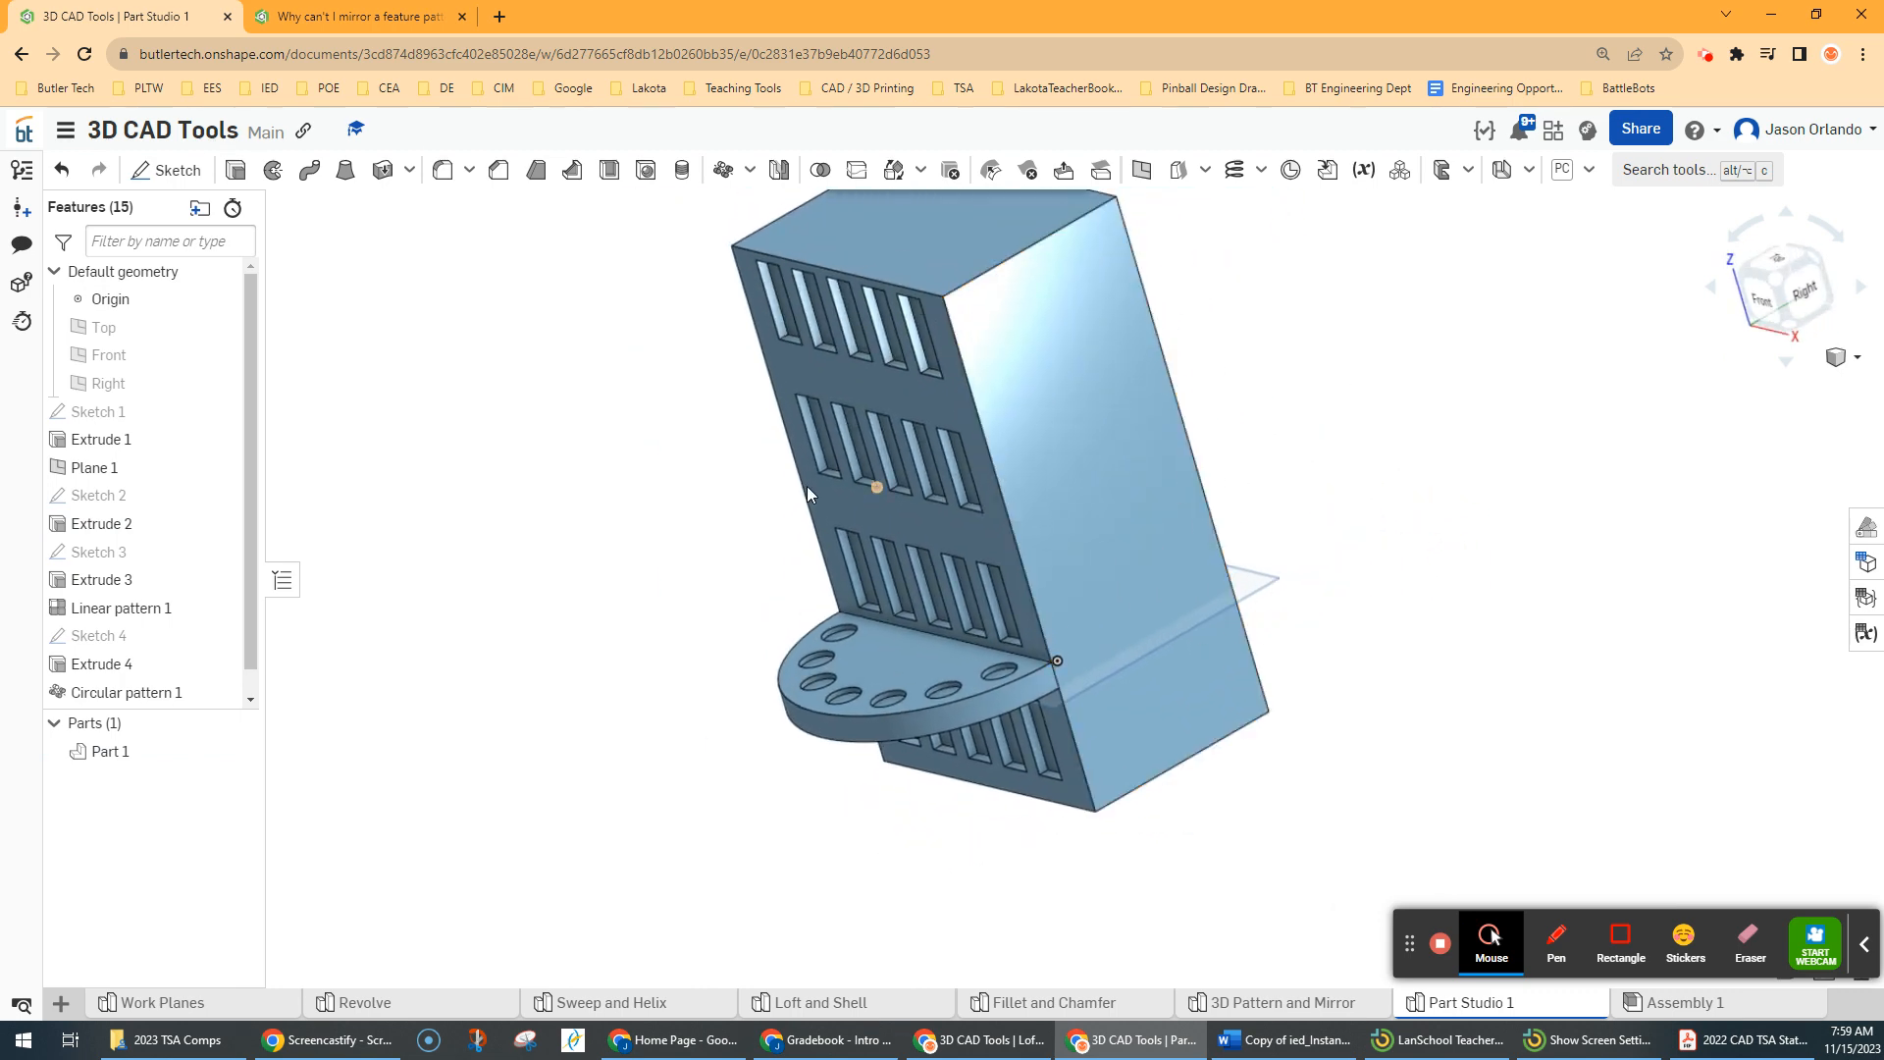
right_click_drag(944, 716, 1046, 397)
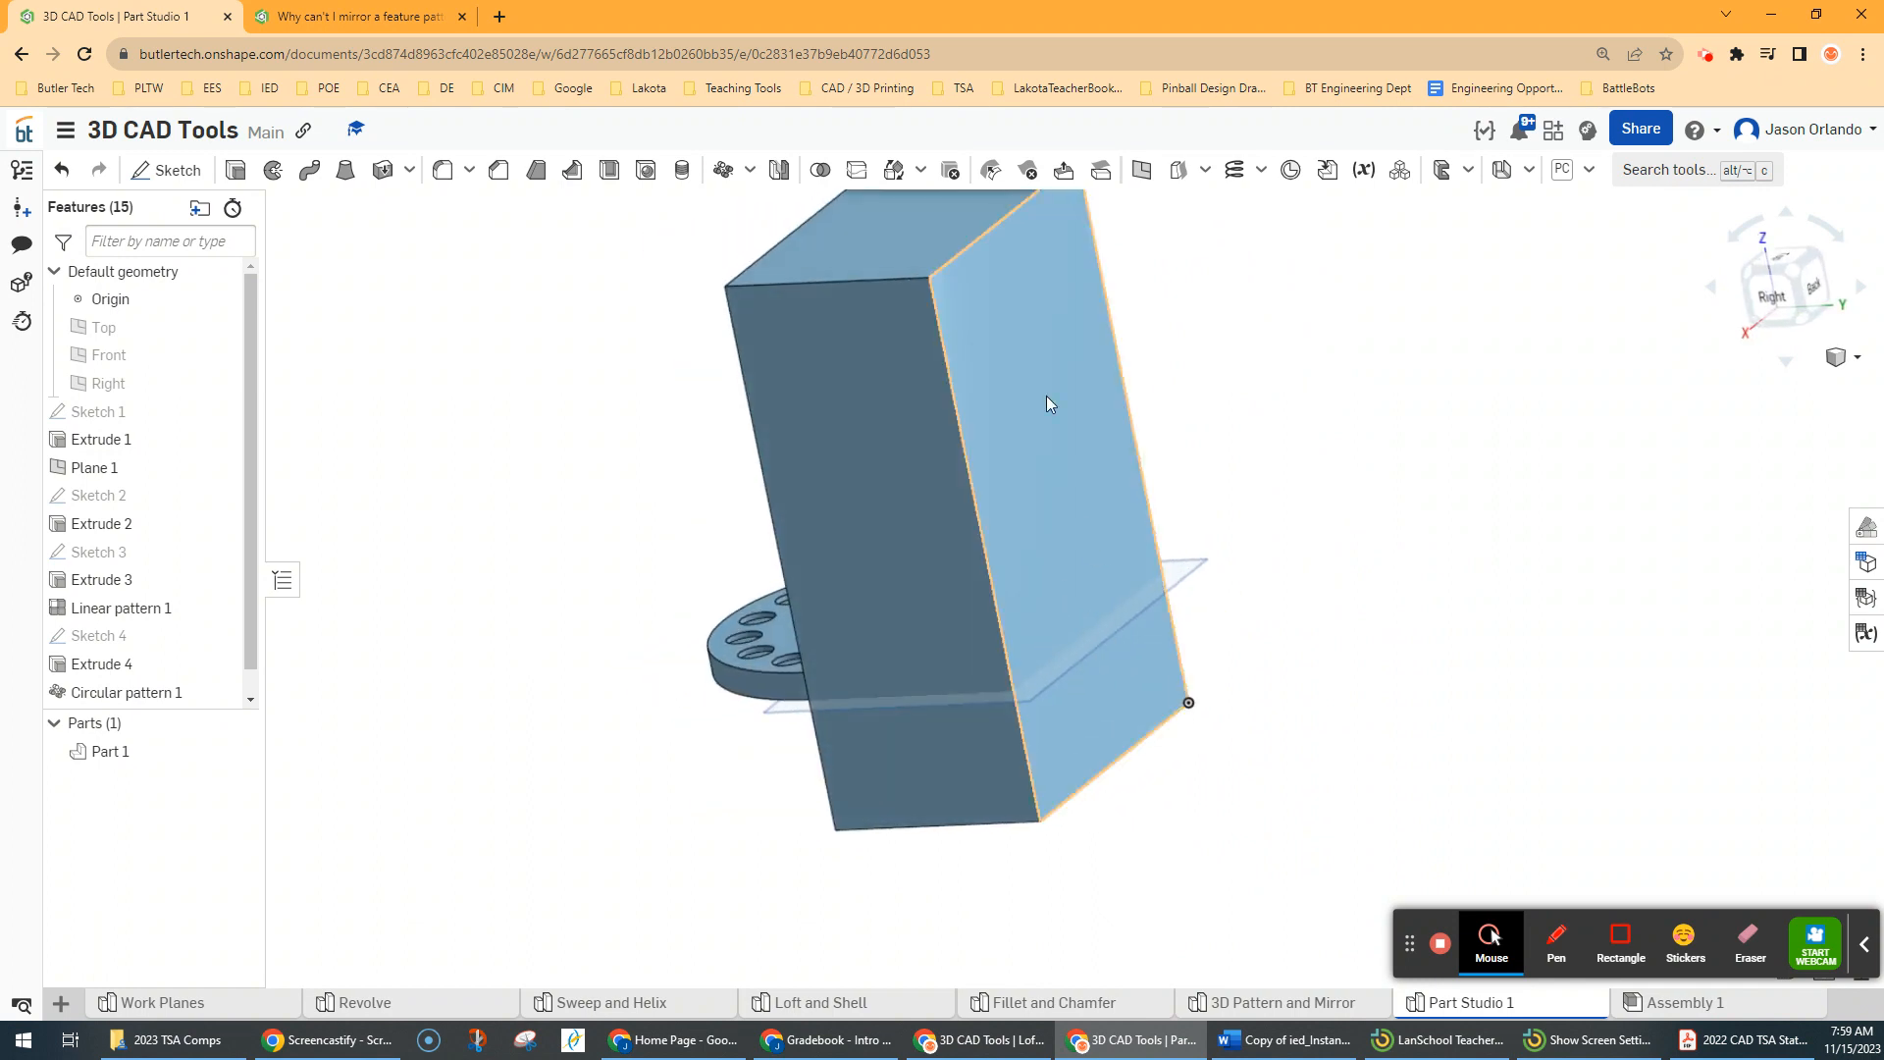
Create a mid plane between the building's back face and its windowed front face
right_click_drag(968, 644, 1165, 618)
right_click_drag(1298, 613, 1287, 614)
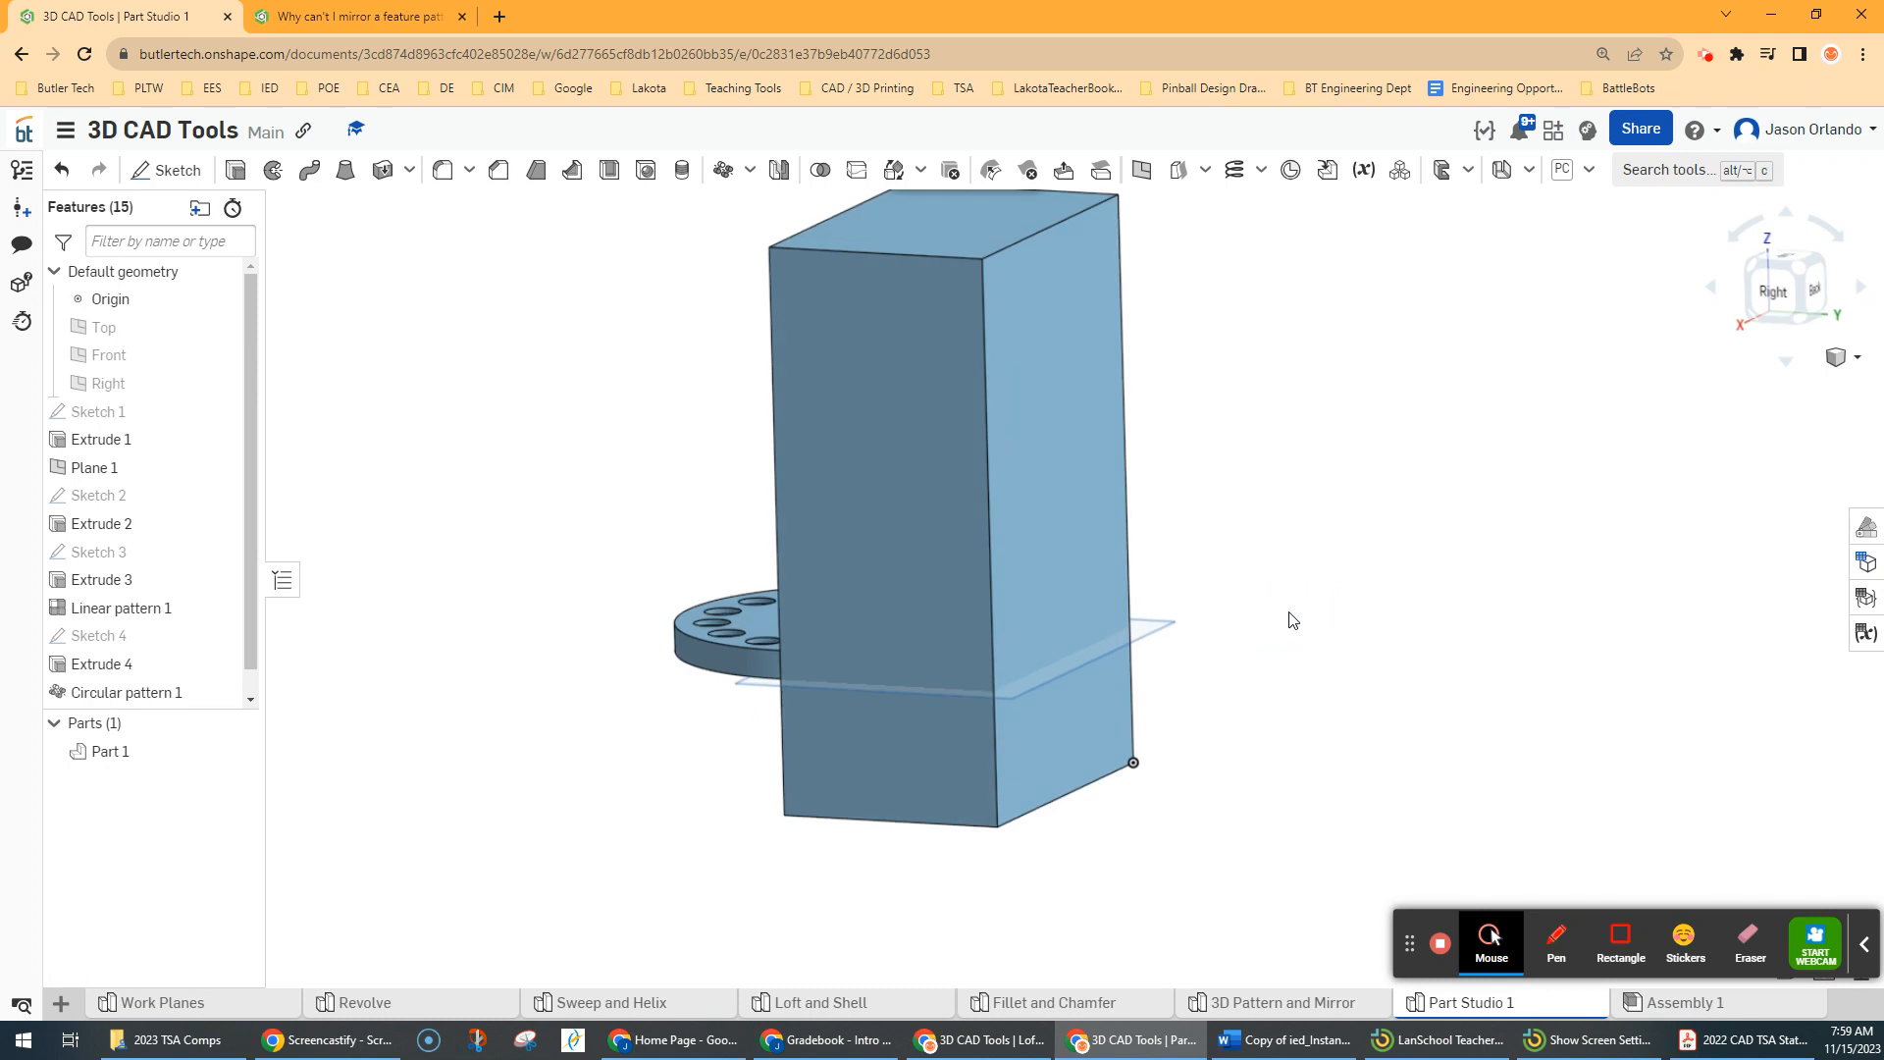
middle_click_drag(1264, 516, 1297, 601)
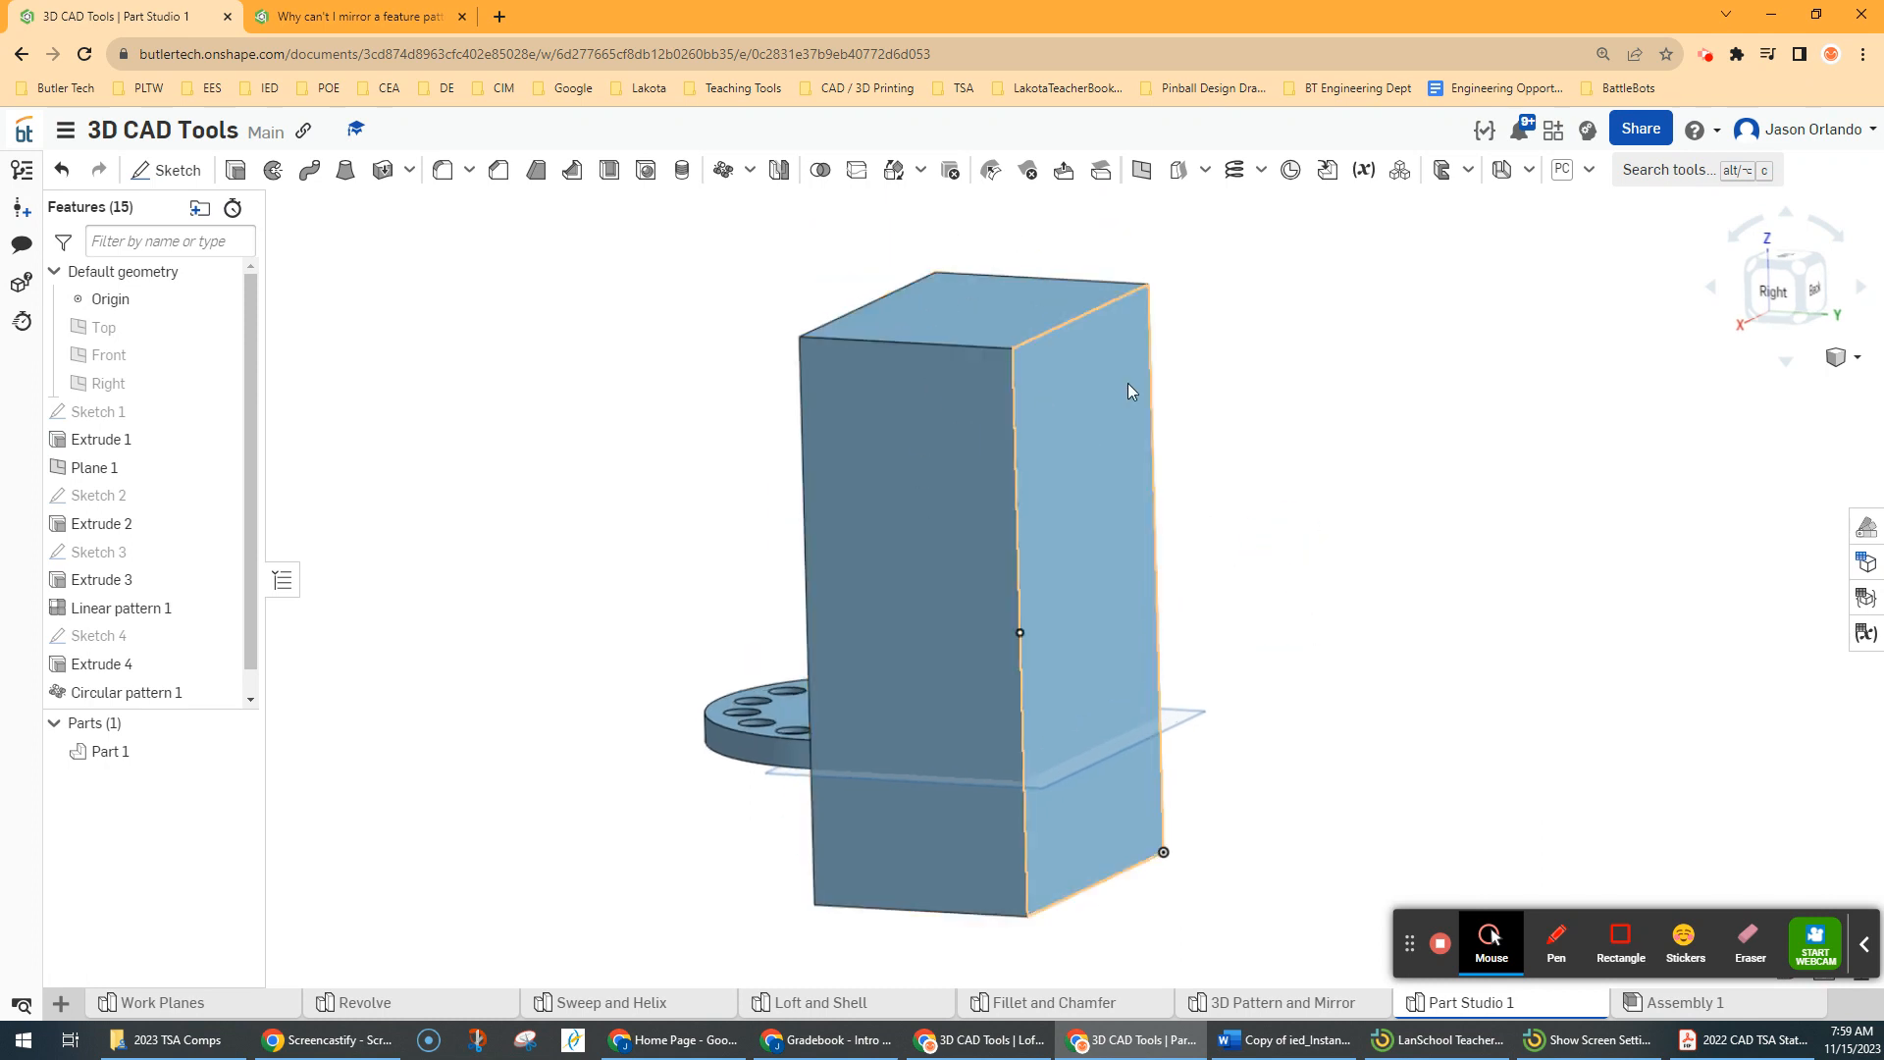
left_click(1141, 170)
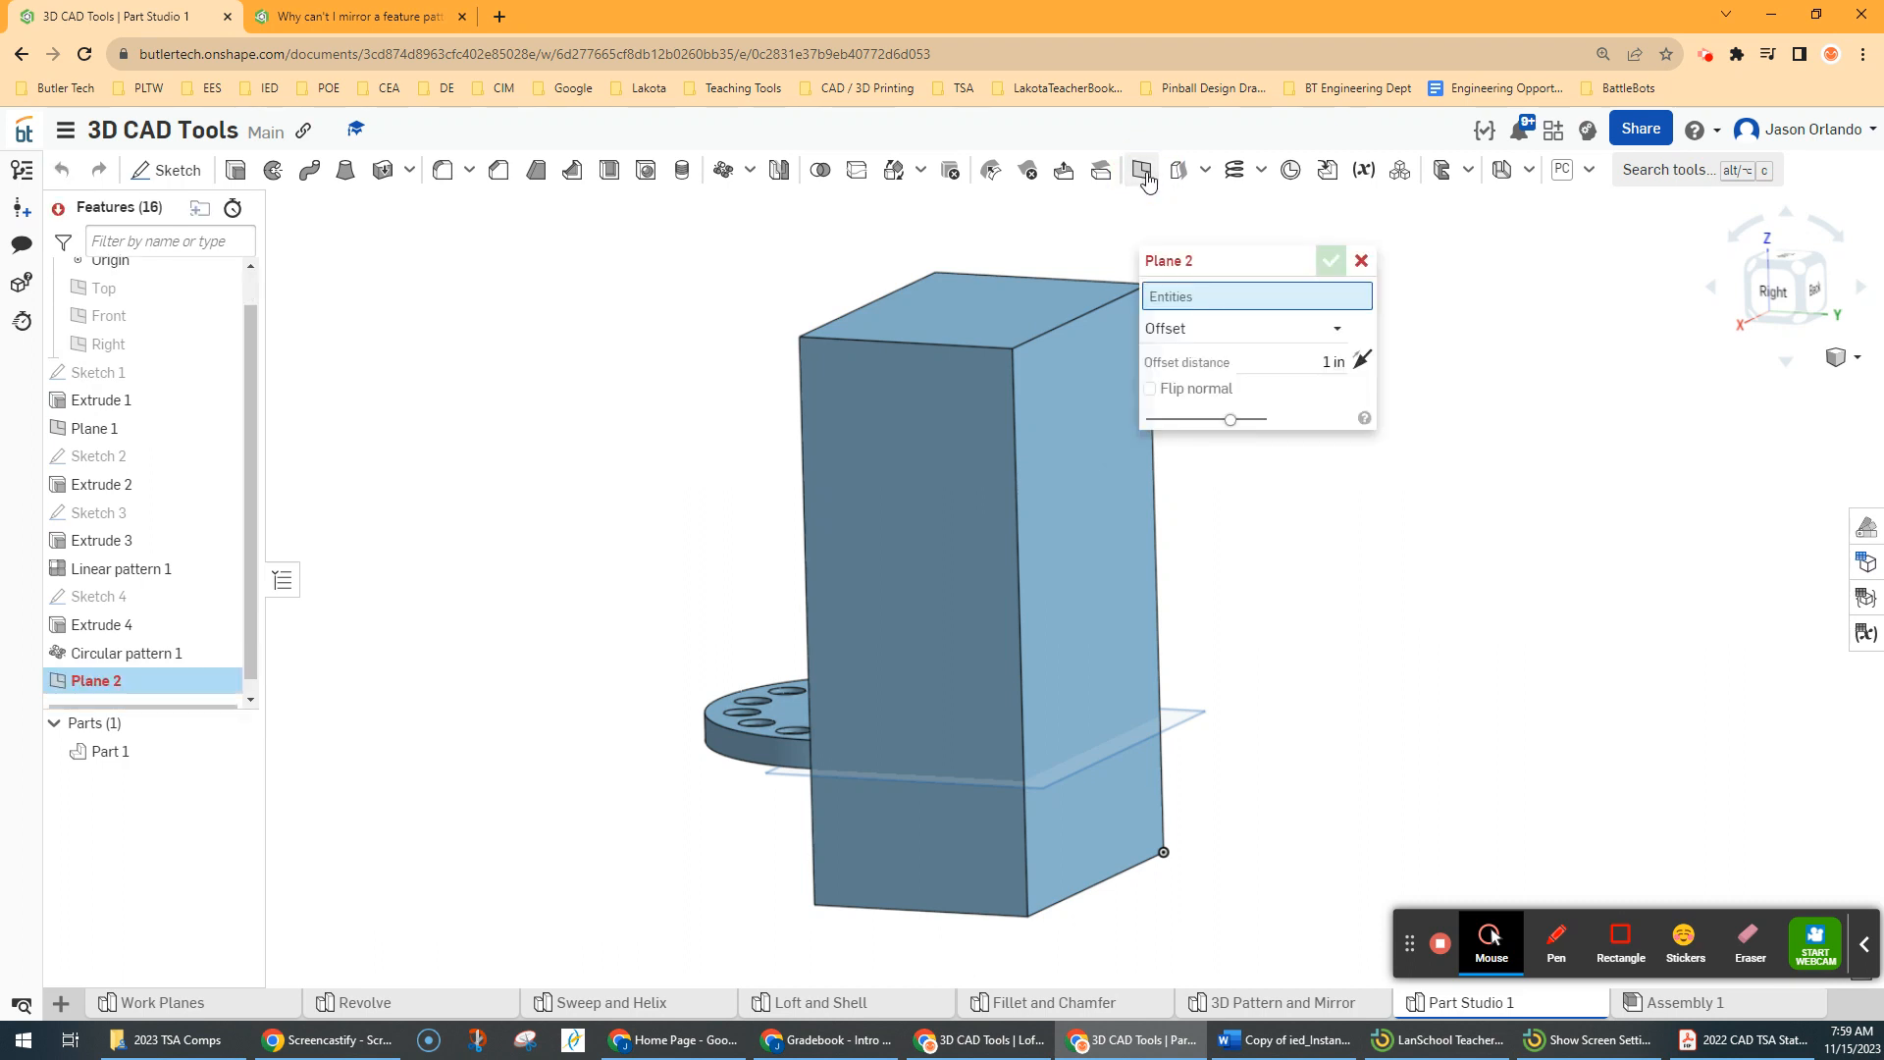
left_click(1213, 329)
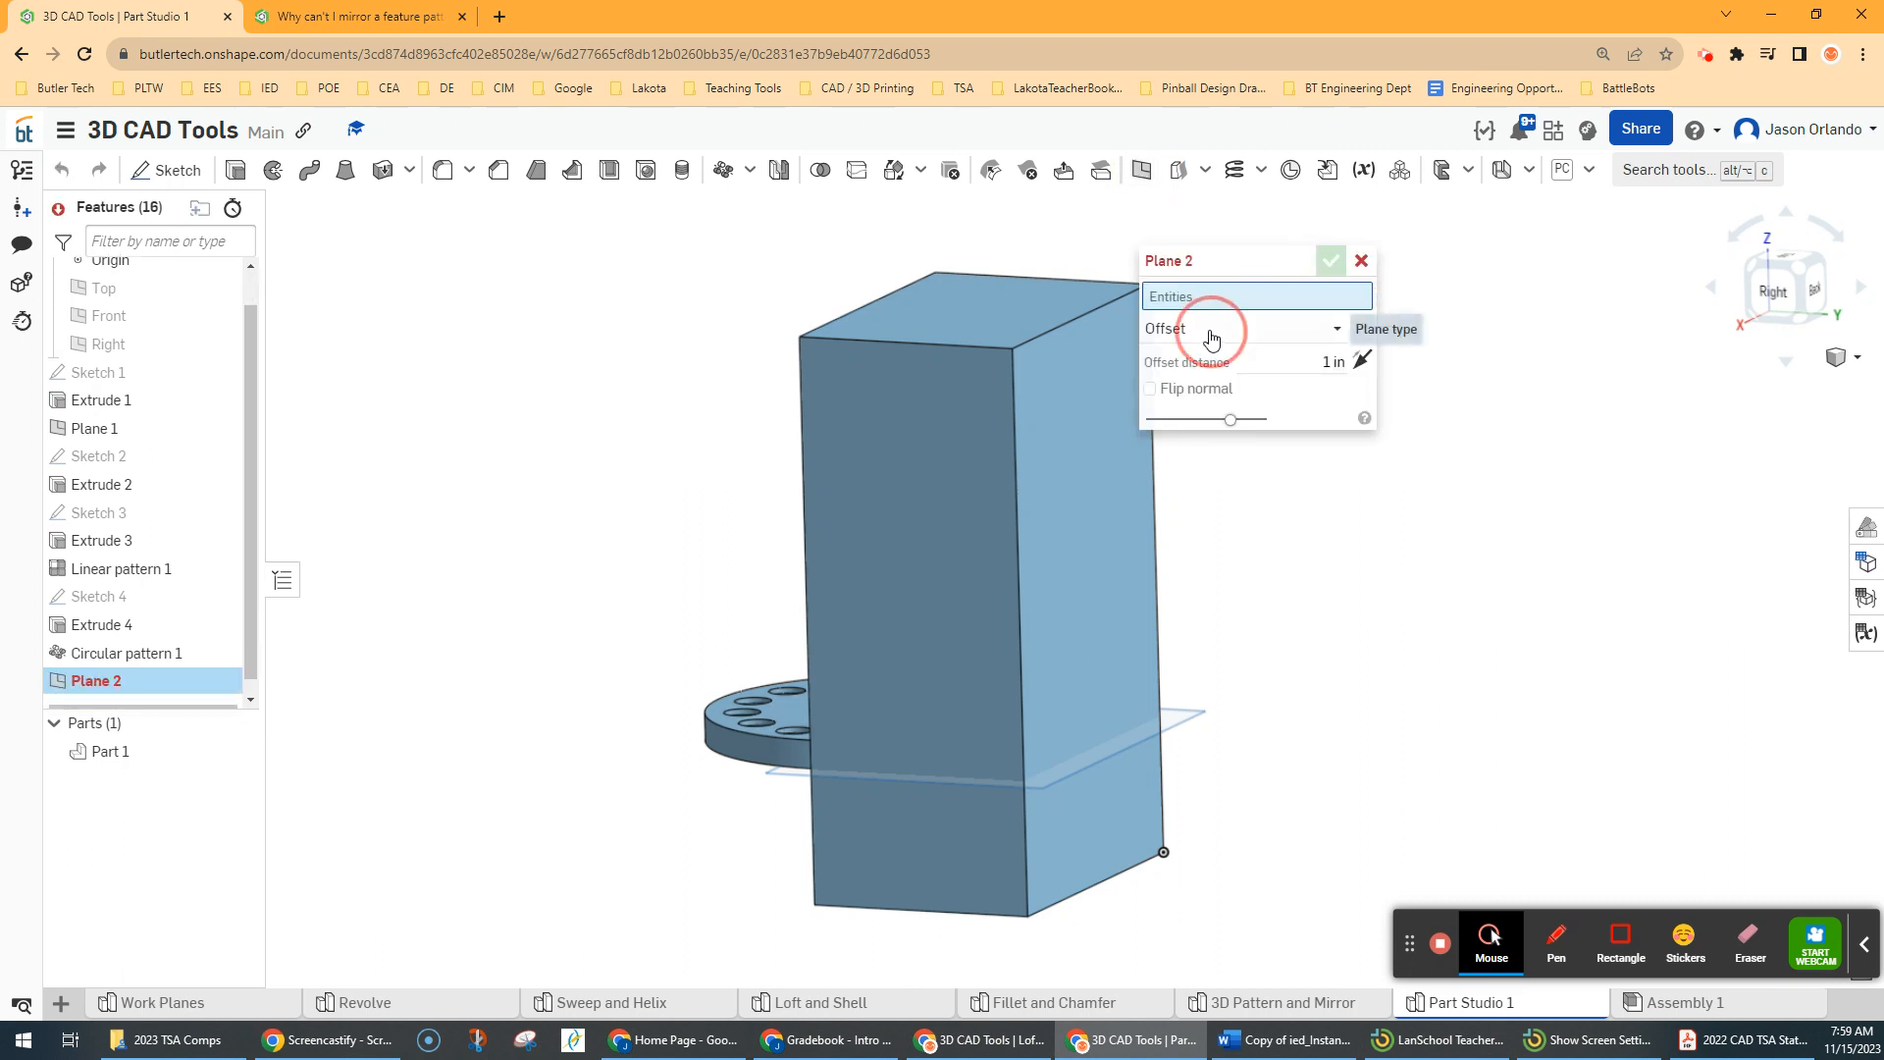
left_click(1214, 505)
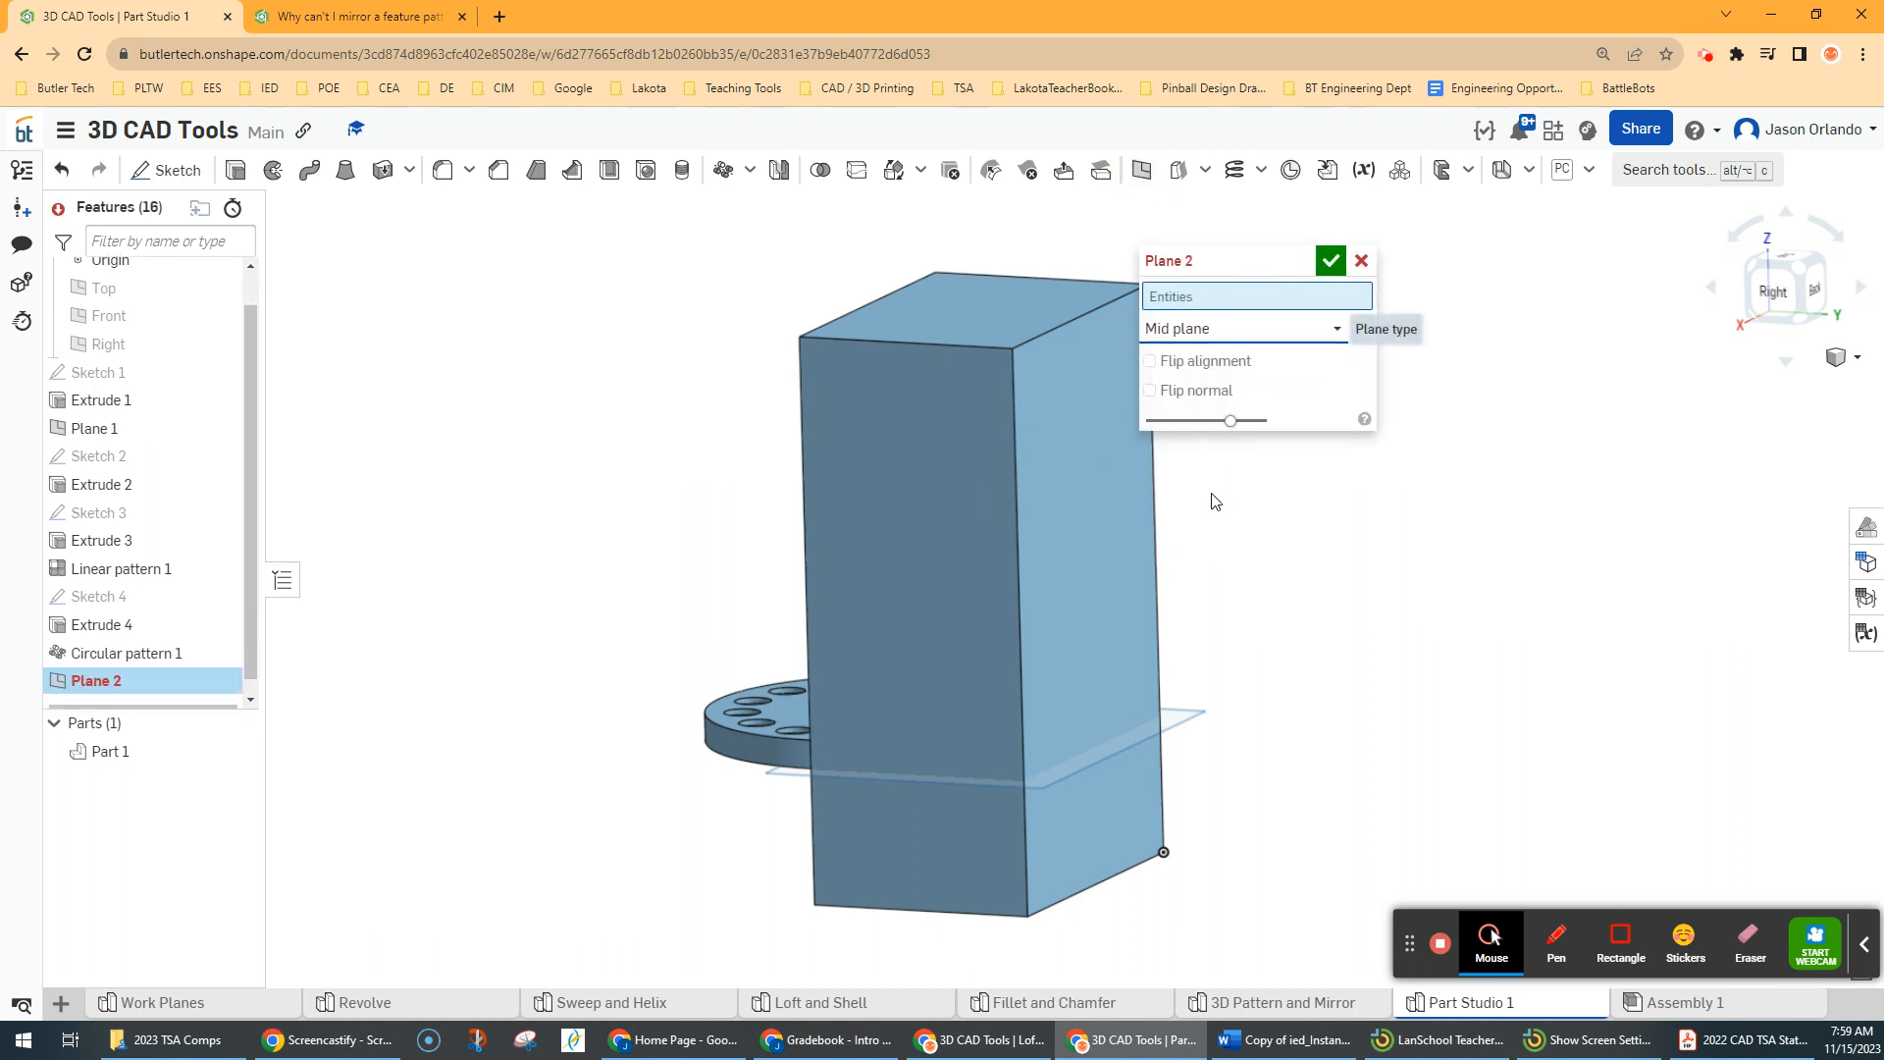
left_click(1058, 444)
right_click_drag(697, 422, 872, 465)
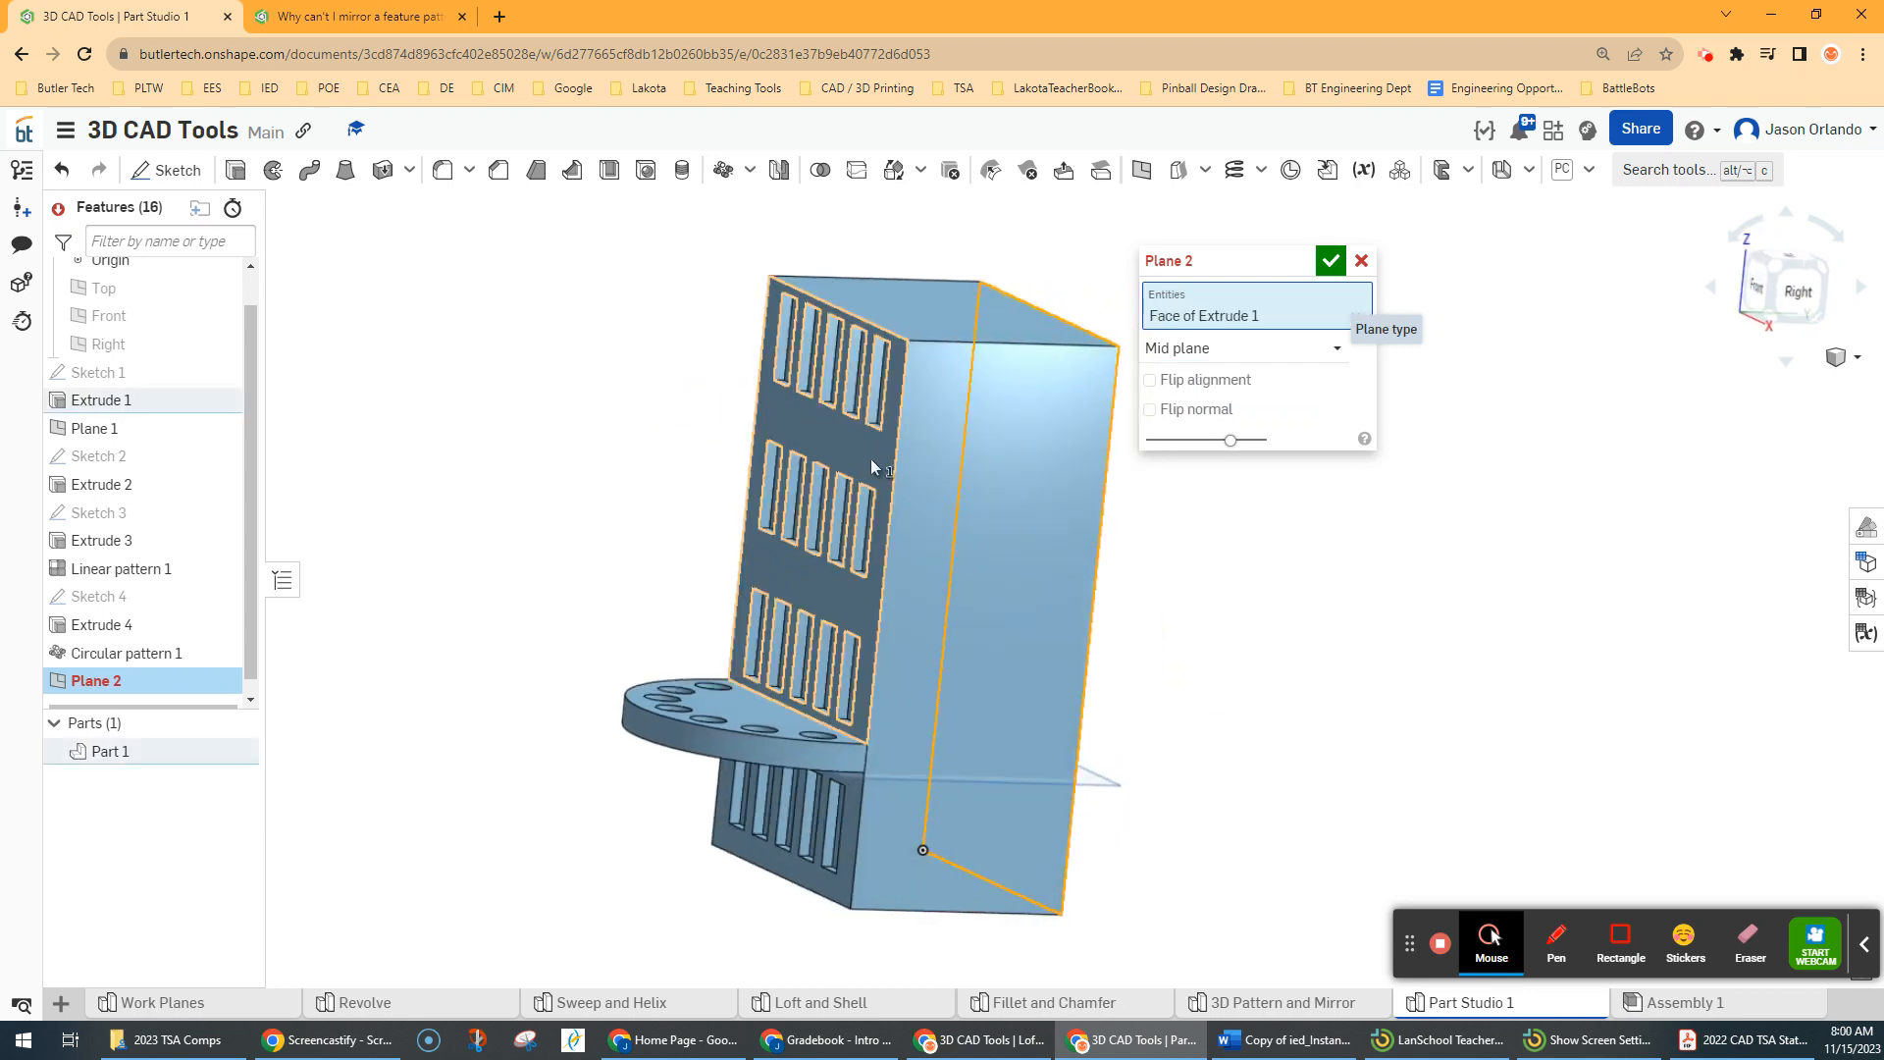
left_click(864, 452)
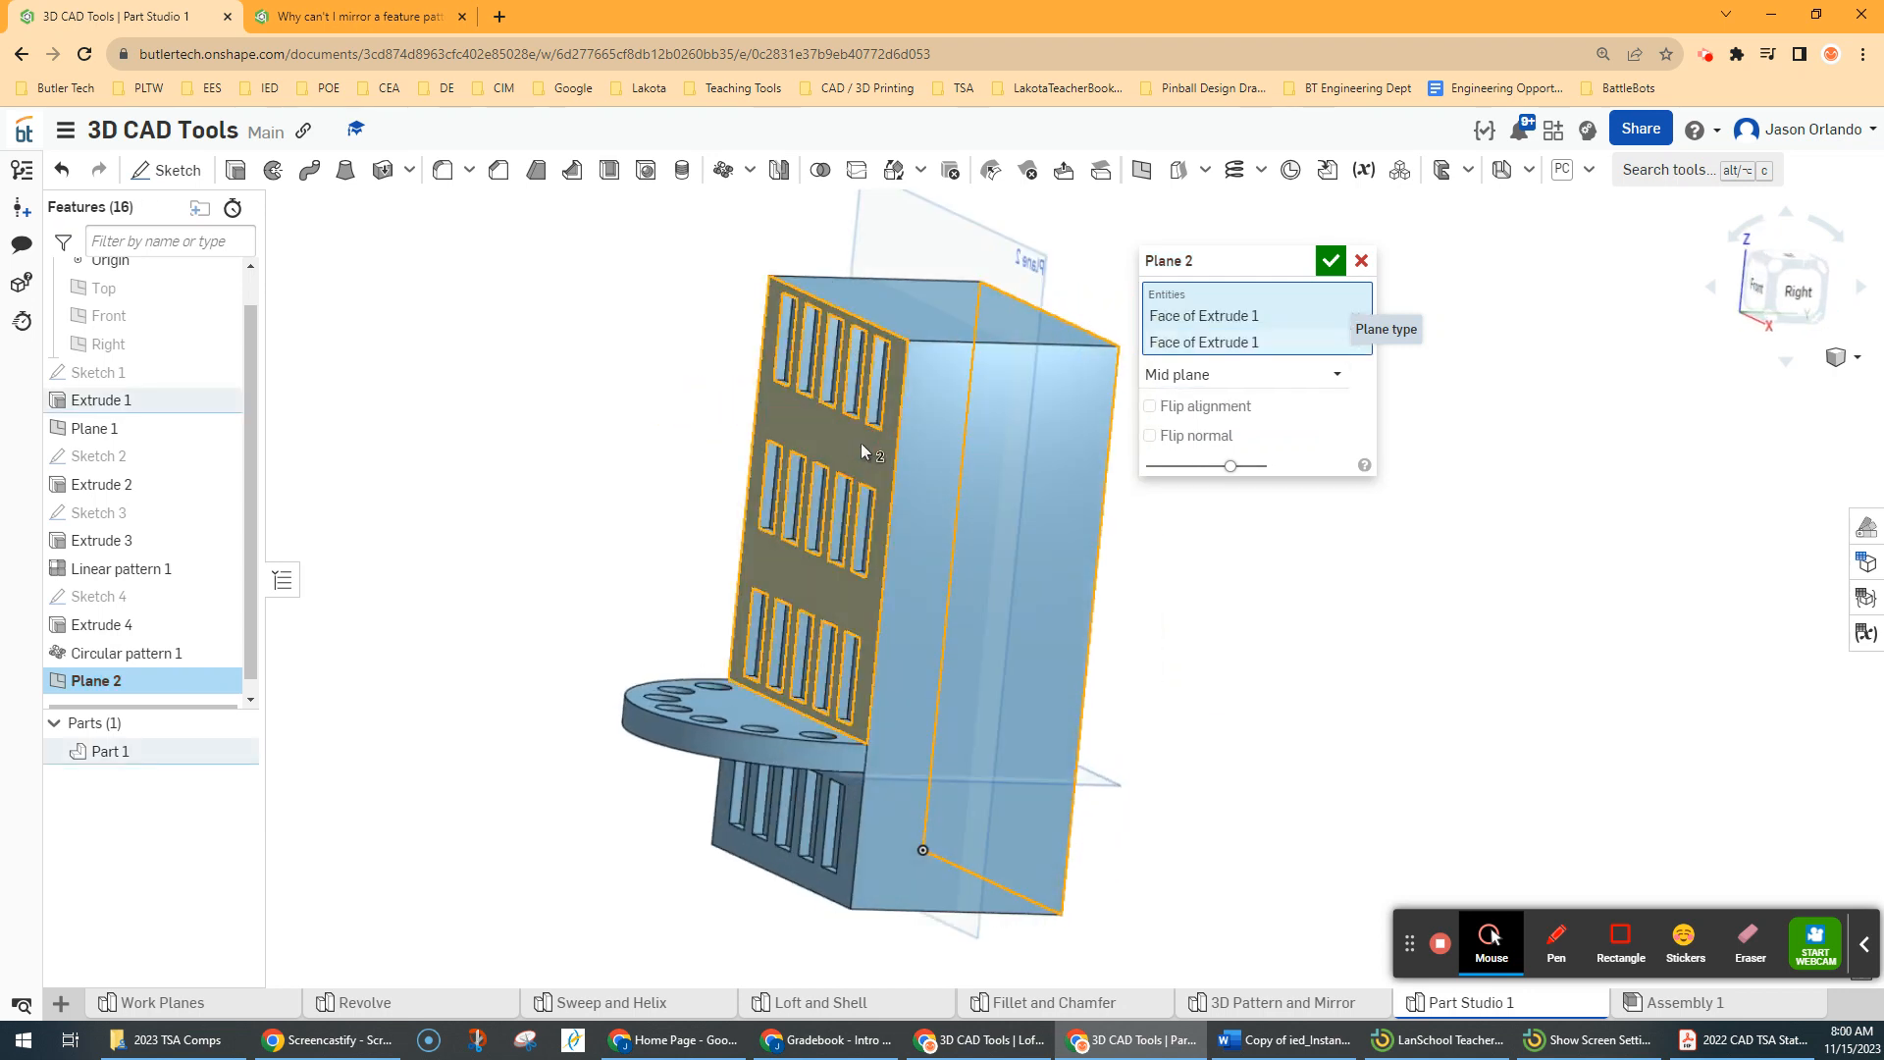
left_click(1333, 262)
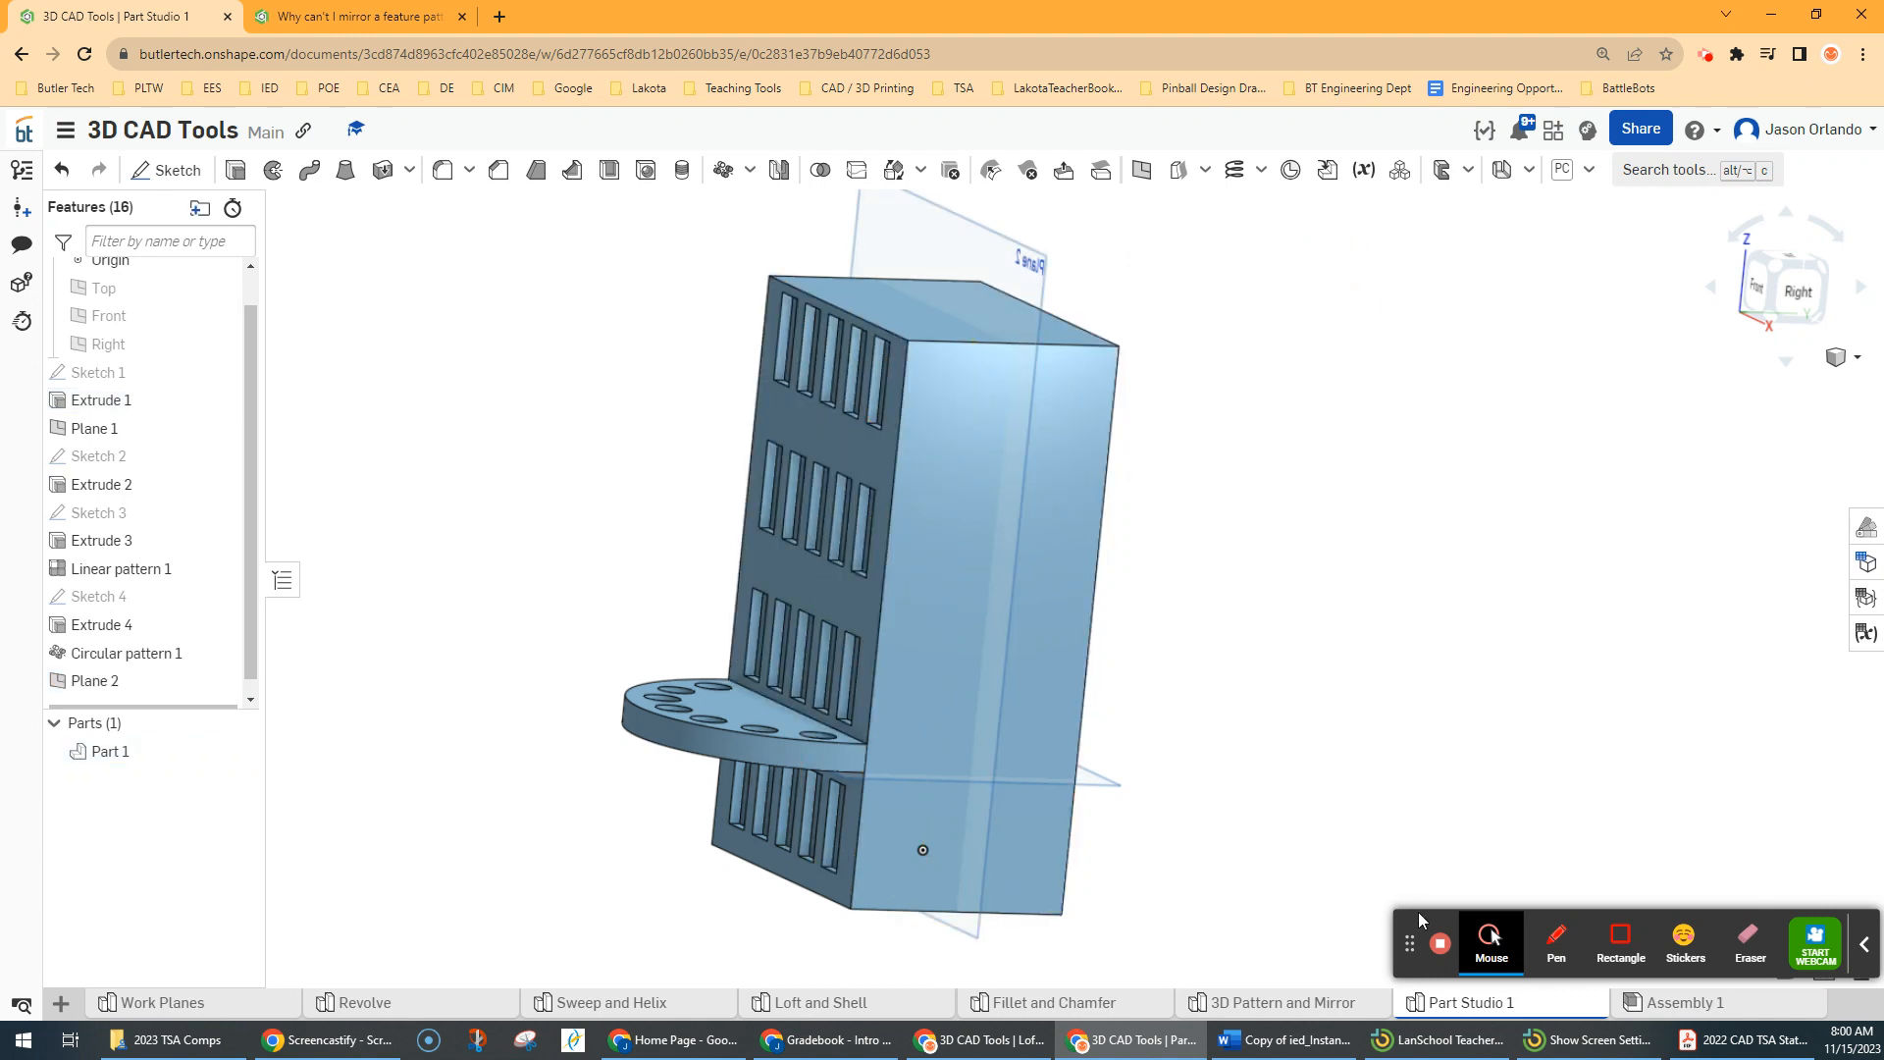
Set up a feature mirror of the balcony, Extrude 2, across Plane 2 with Apply per instance enabled
middle_click_drag(1324, 694, 1275, 709)
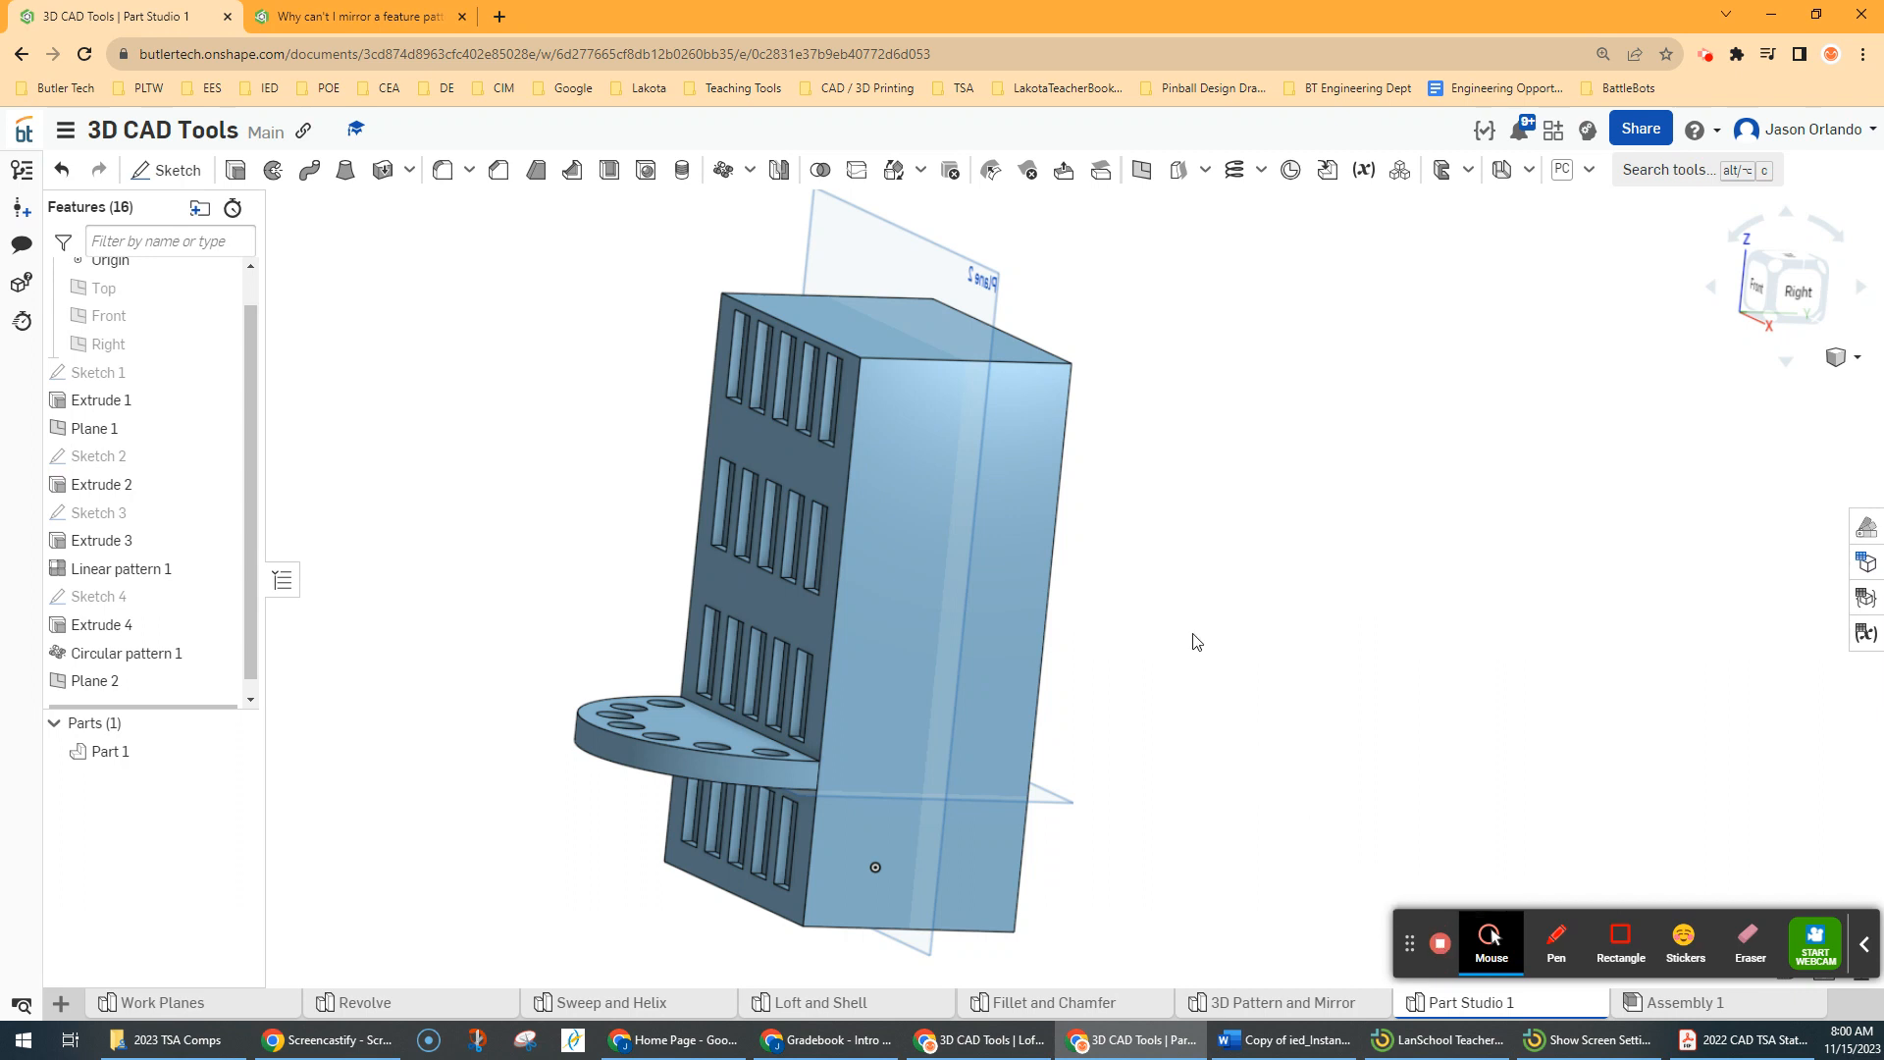
mouse_move(1186, 645)
right_mouse_down()
mouse_move(1224, 635)
mouse_move(1224, 668)
mouse_move(1213, 643)
right_mouse_up()
right_click_drag(1207, 568, 1190, 504)
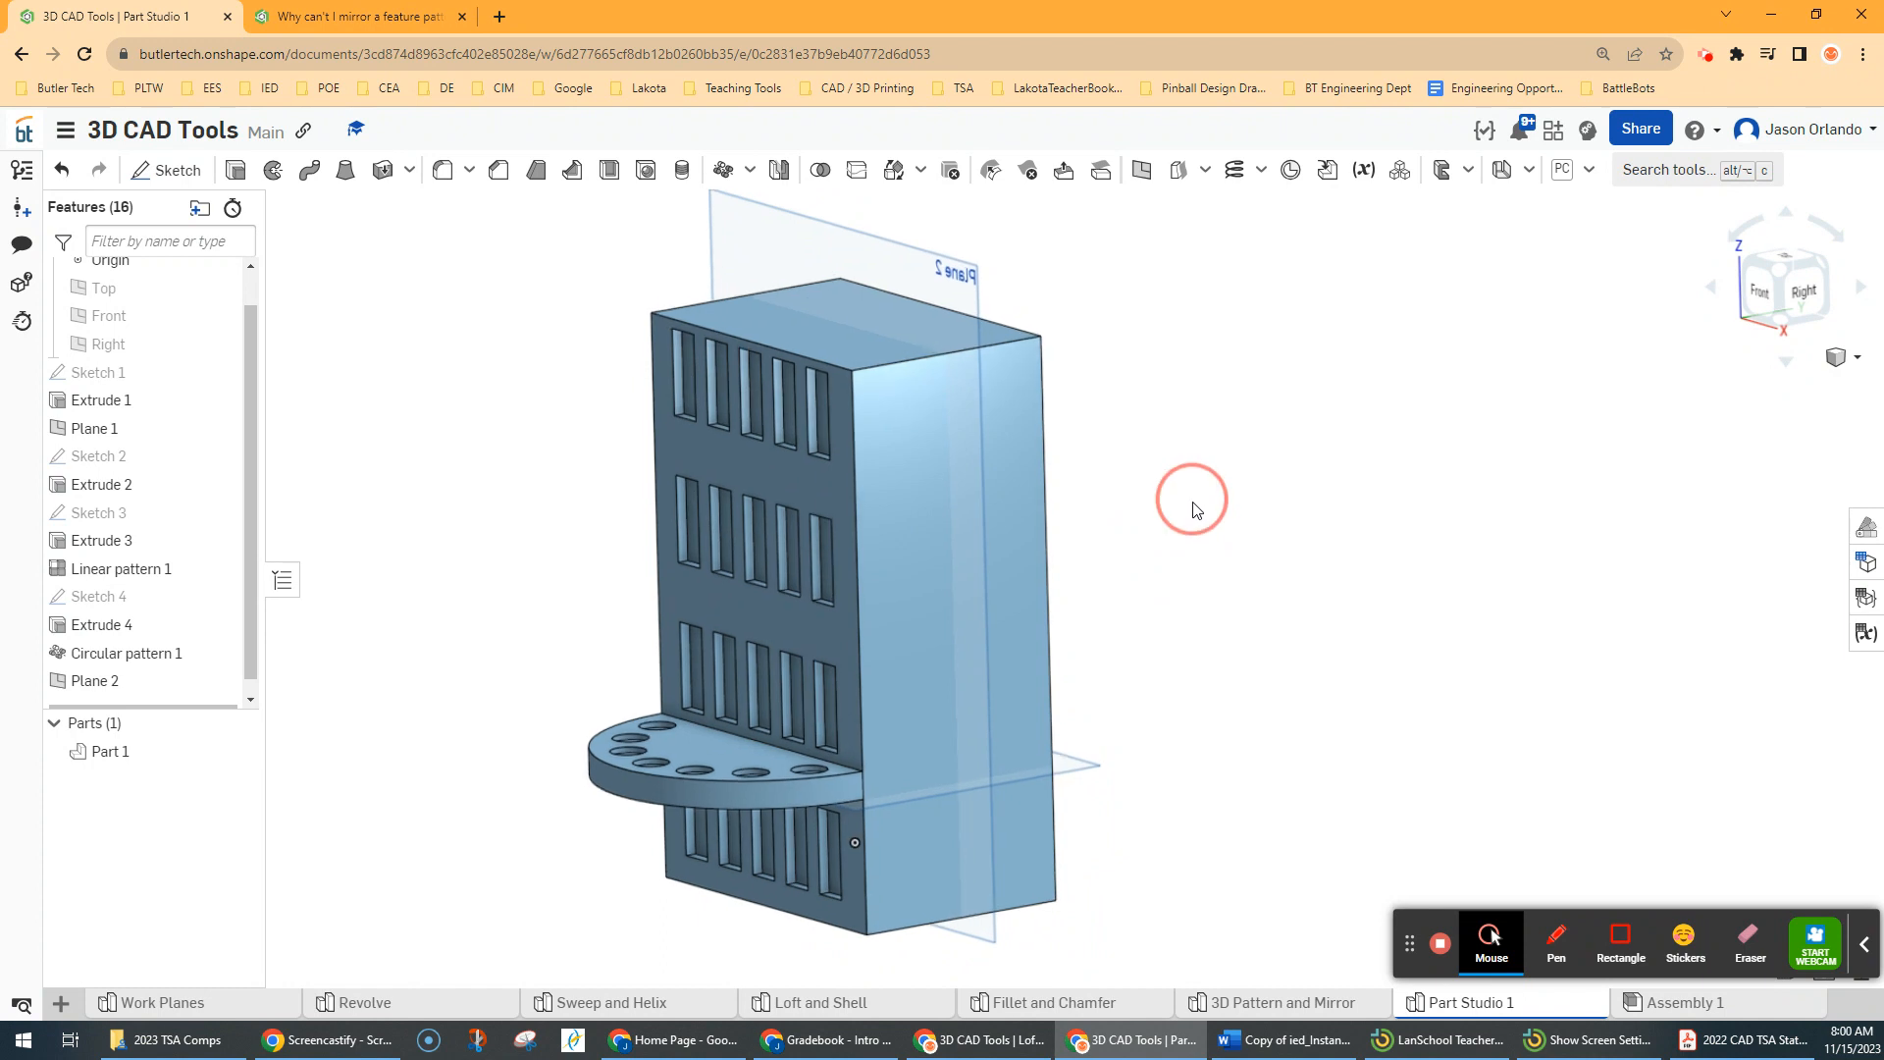
left_click(791, 173)
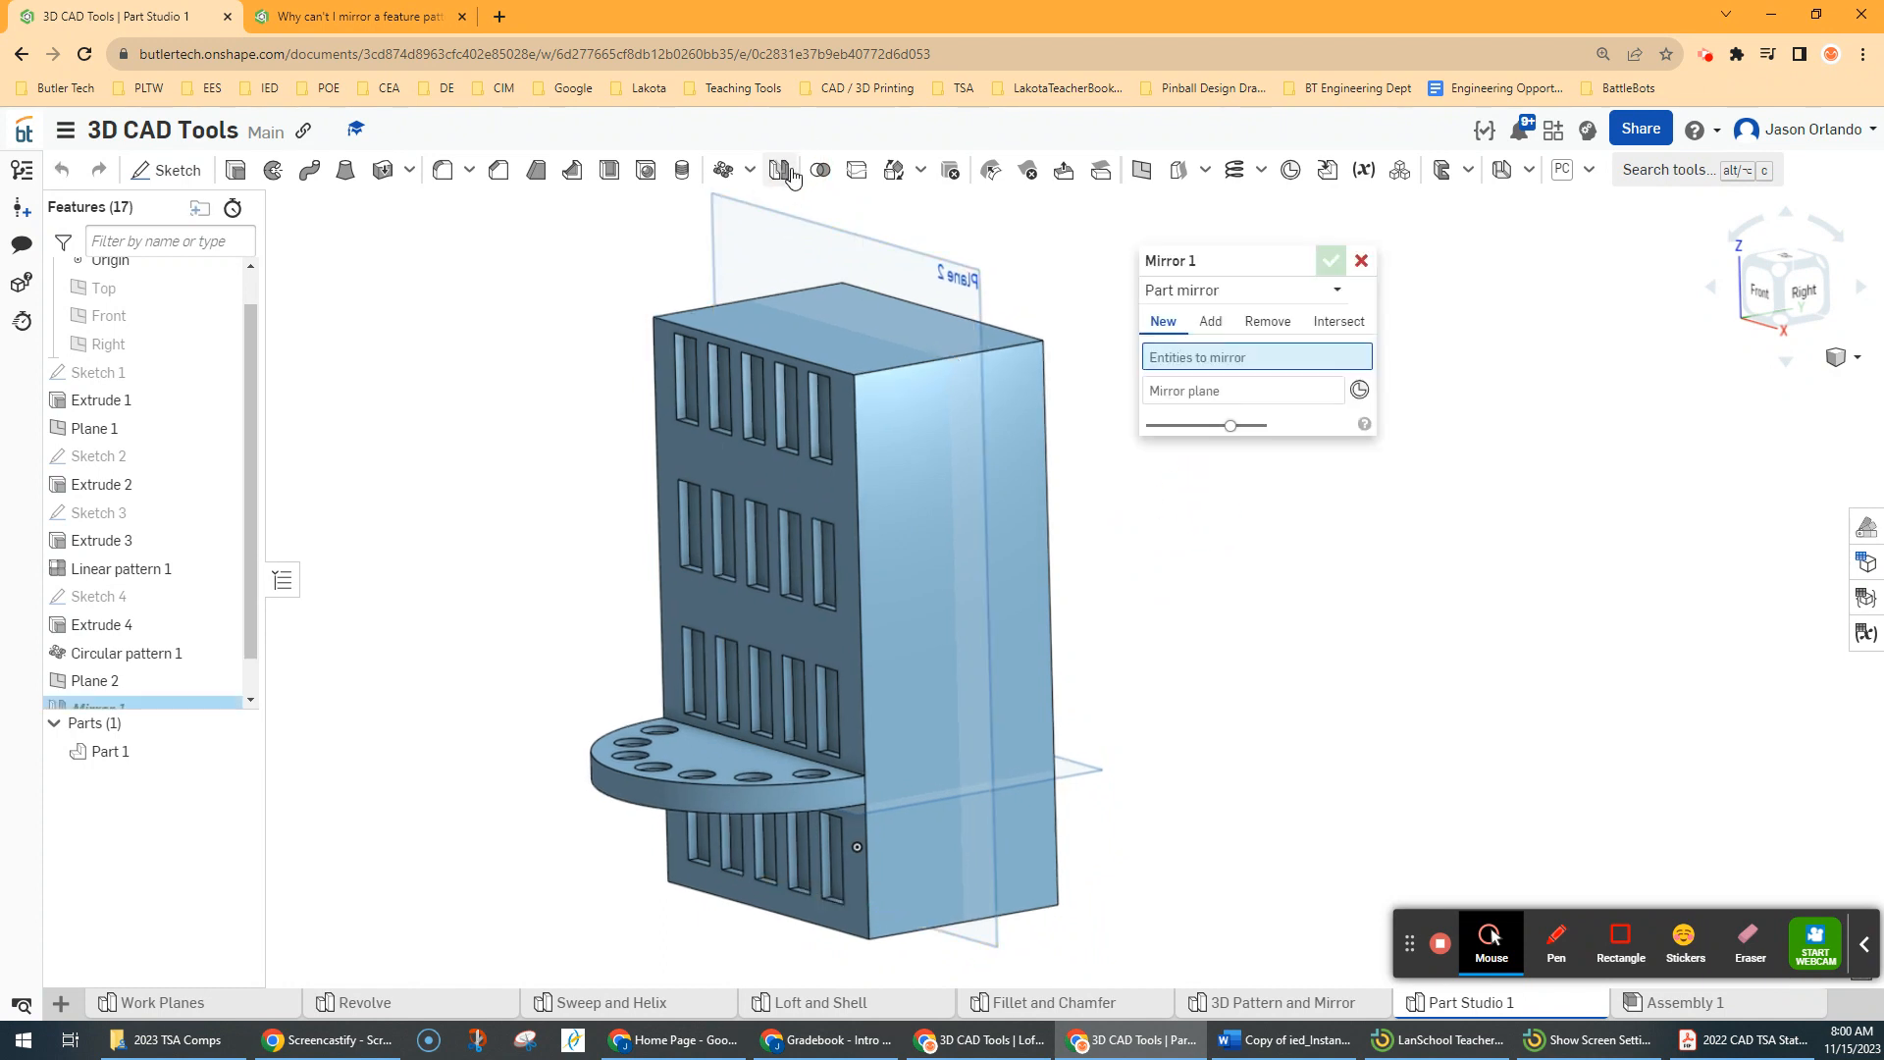
left_click(1174, 292)
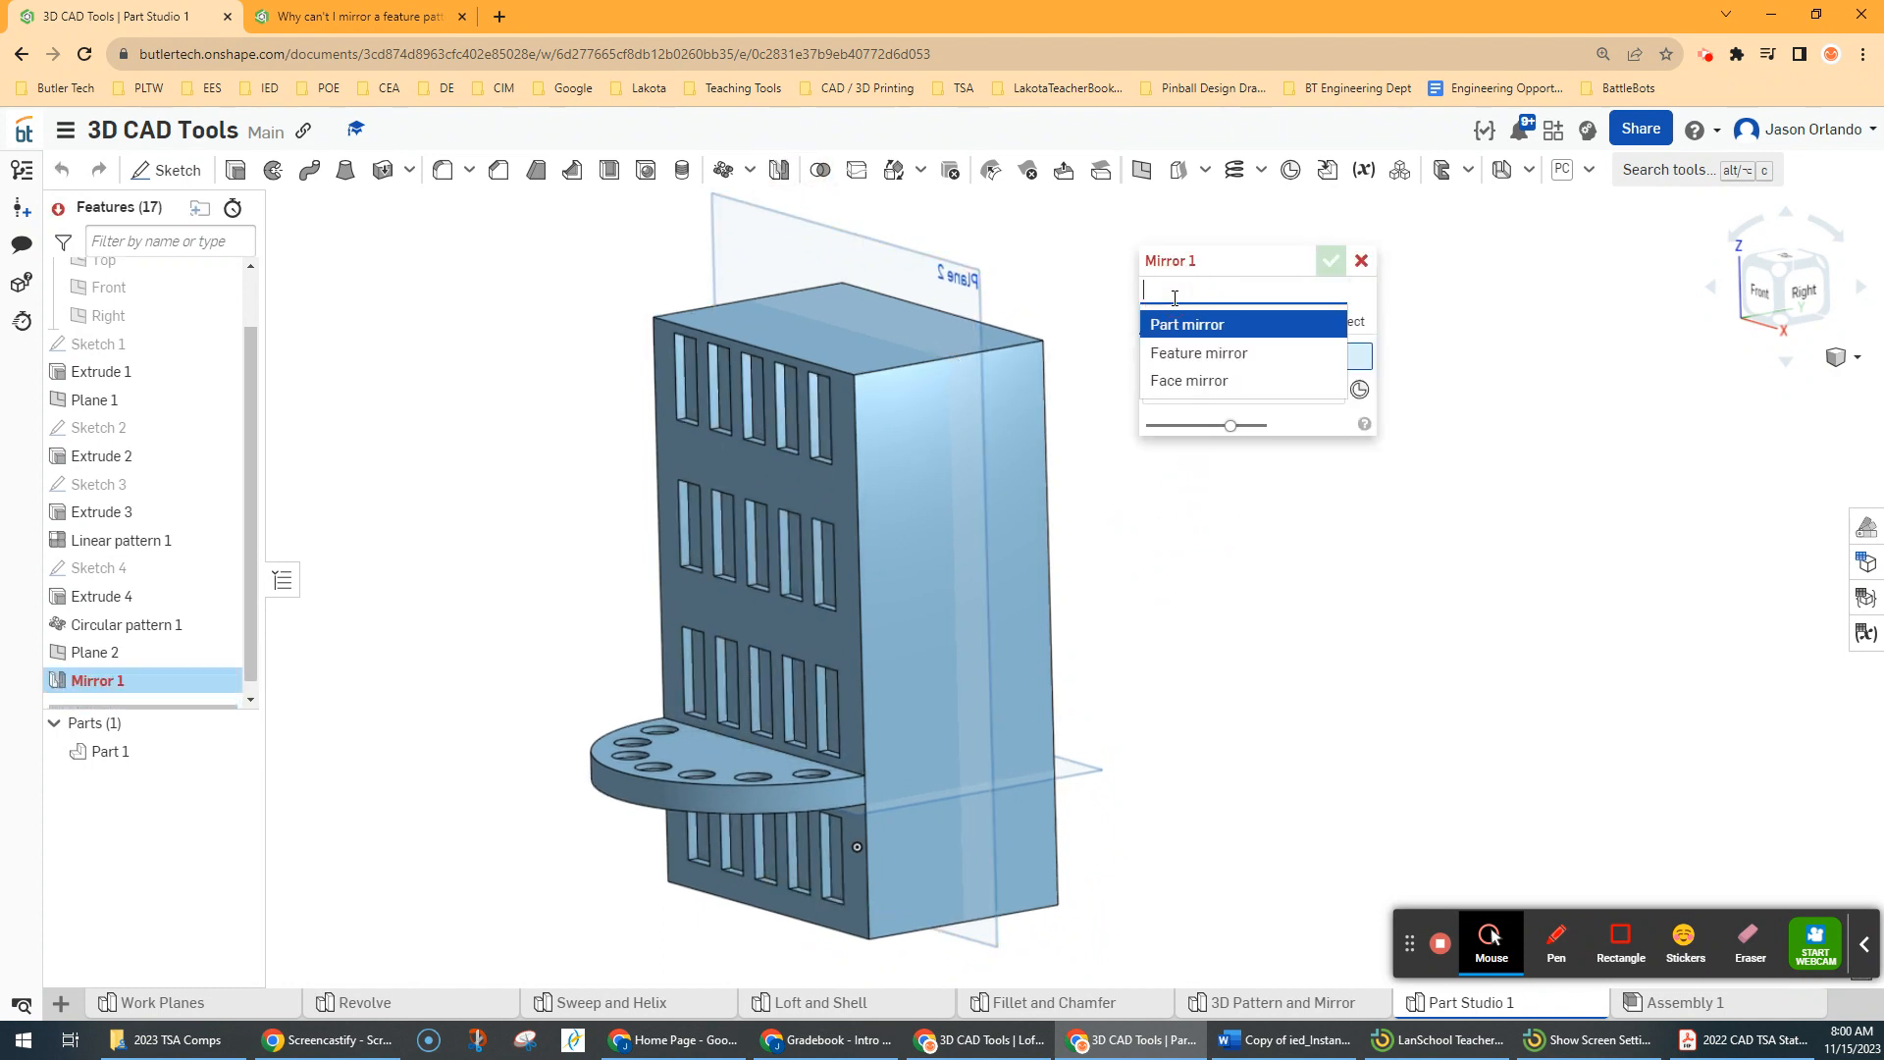
left_click(1206, 354)
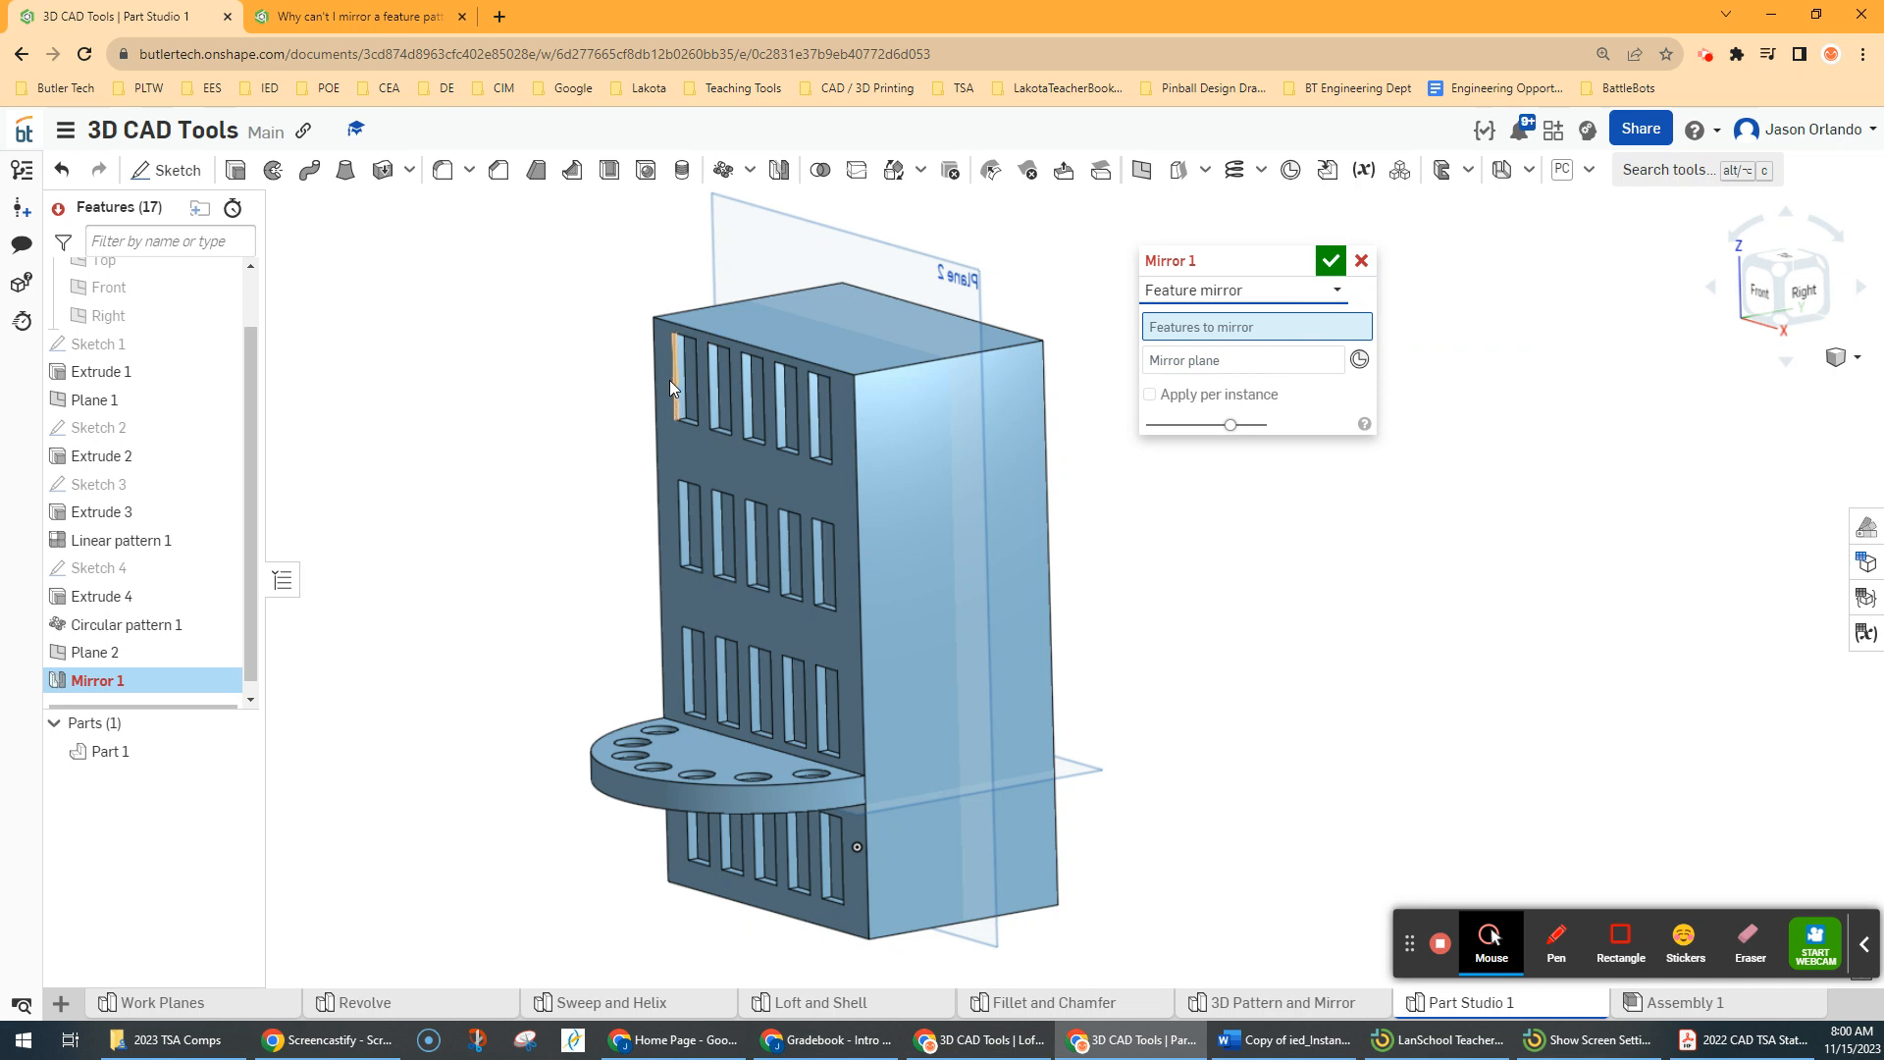
left_click(116, 457)
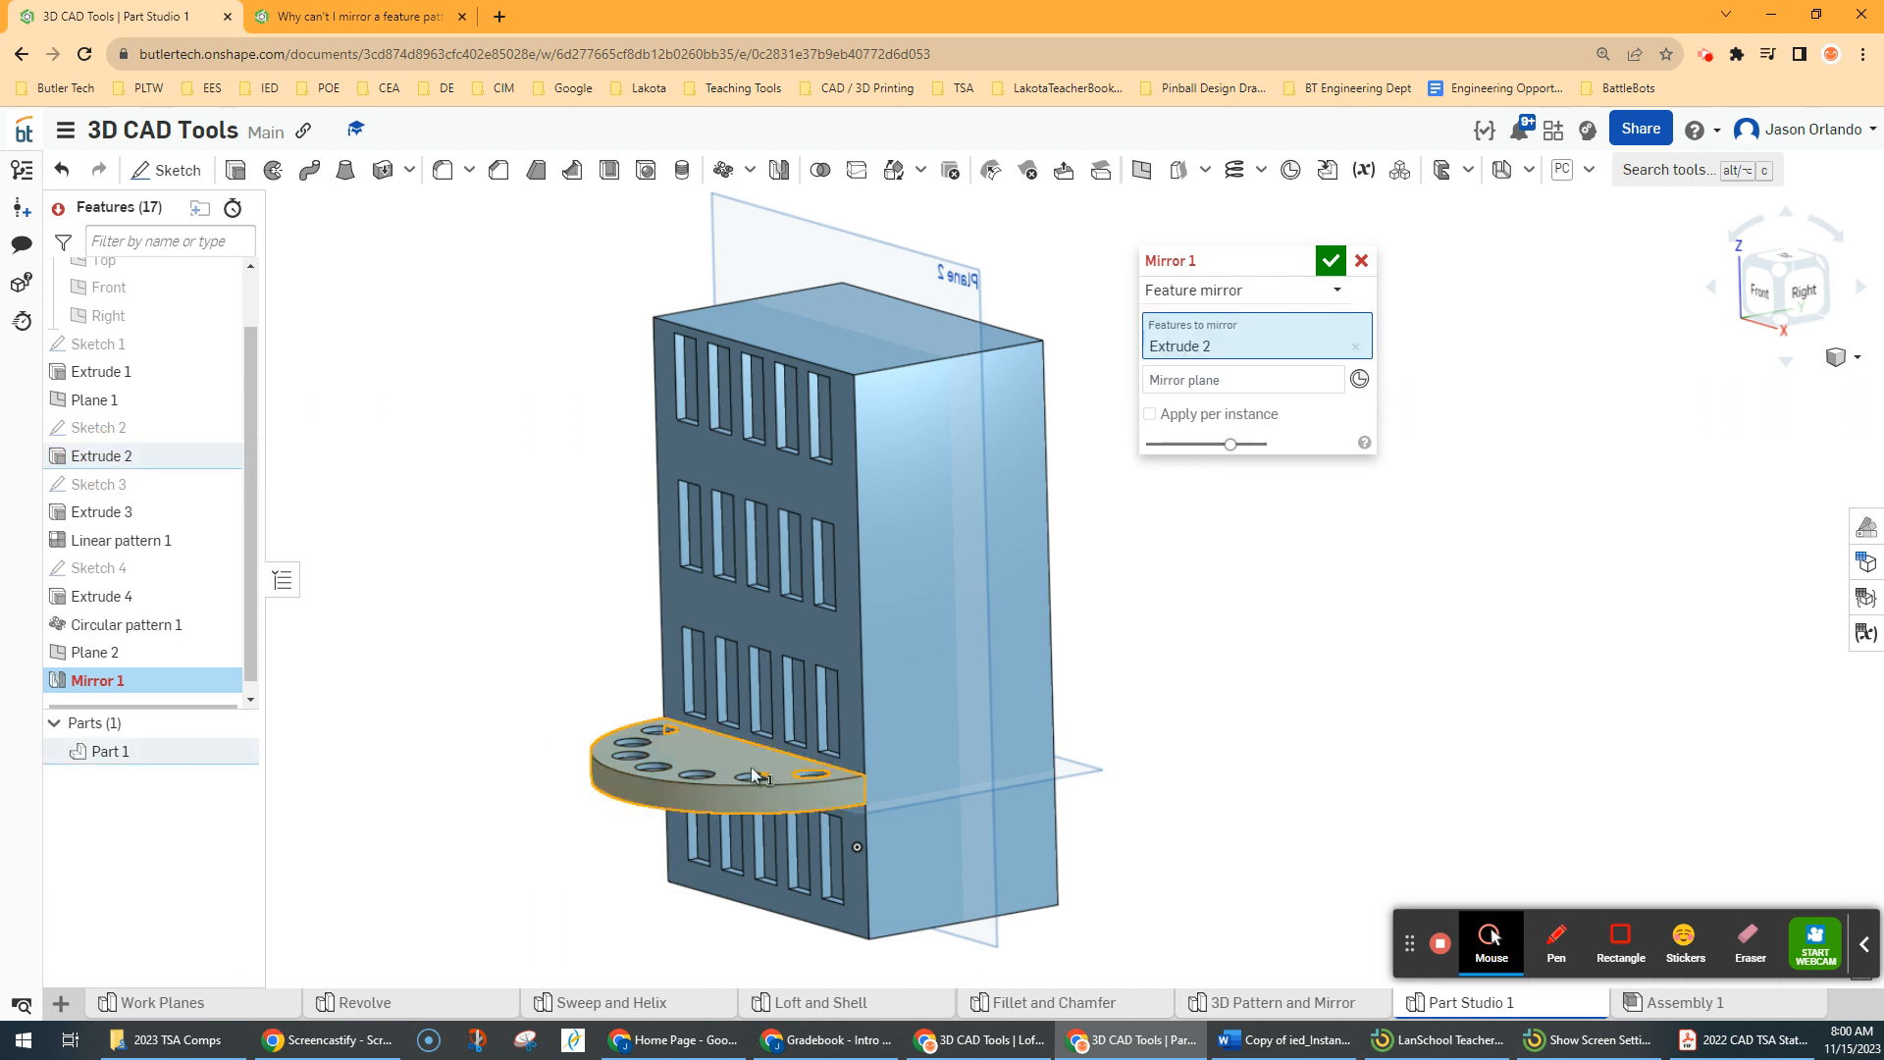
left_click(1204, 380)
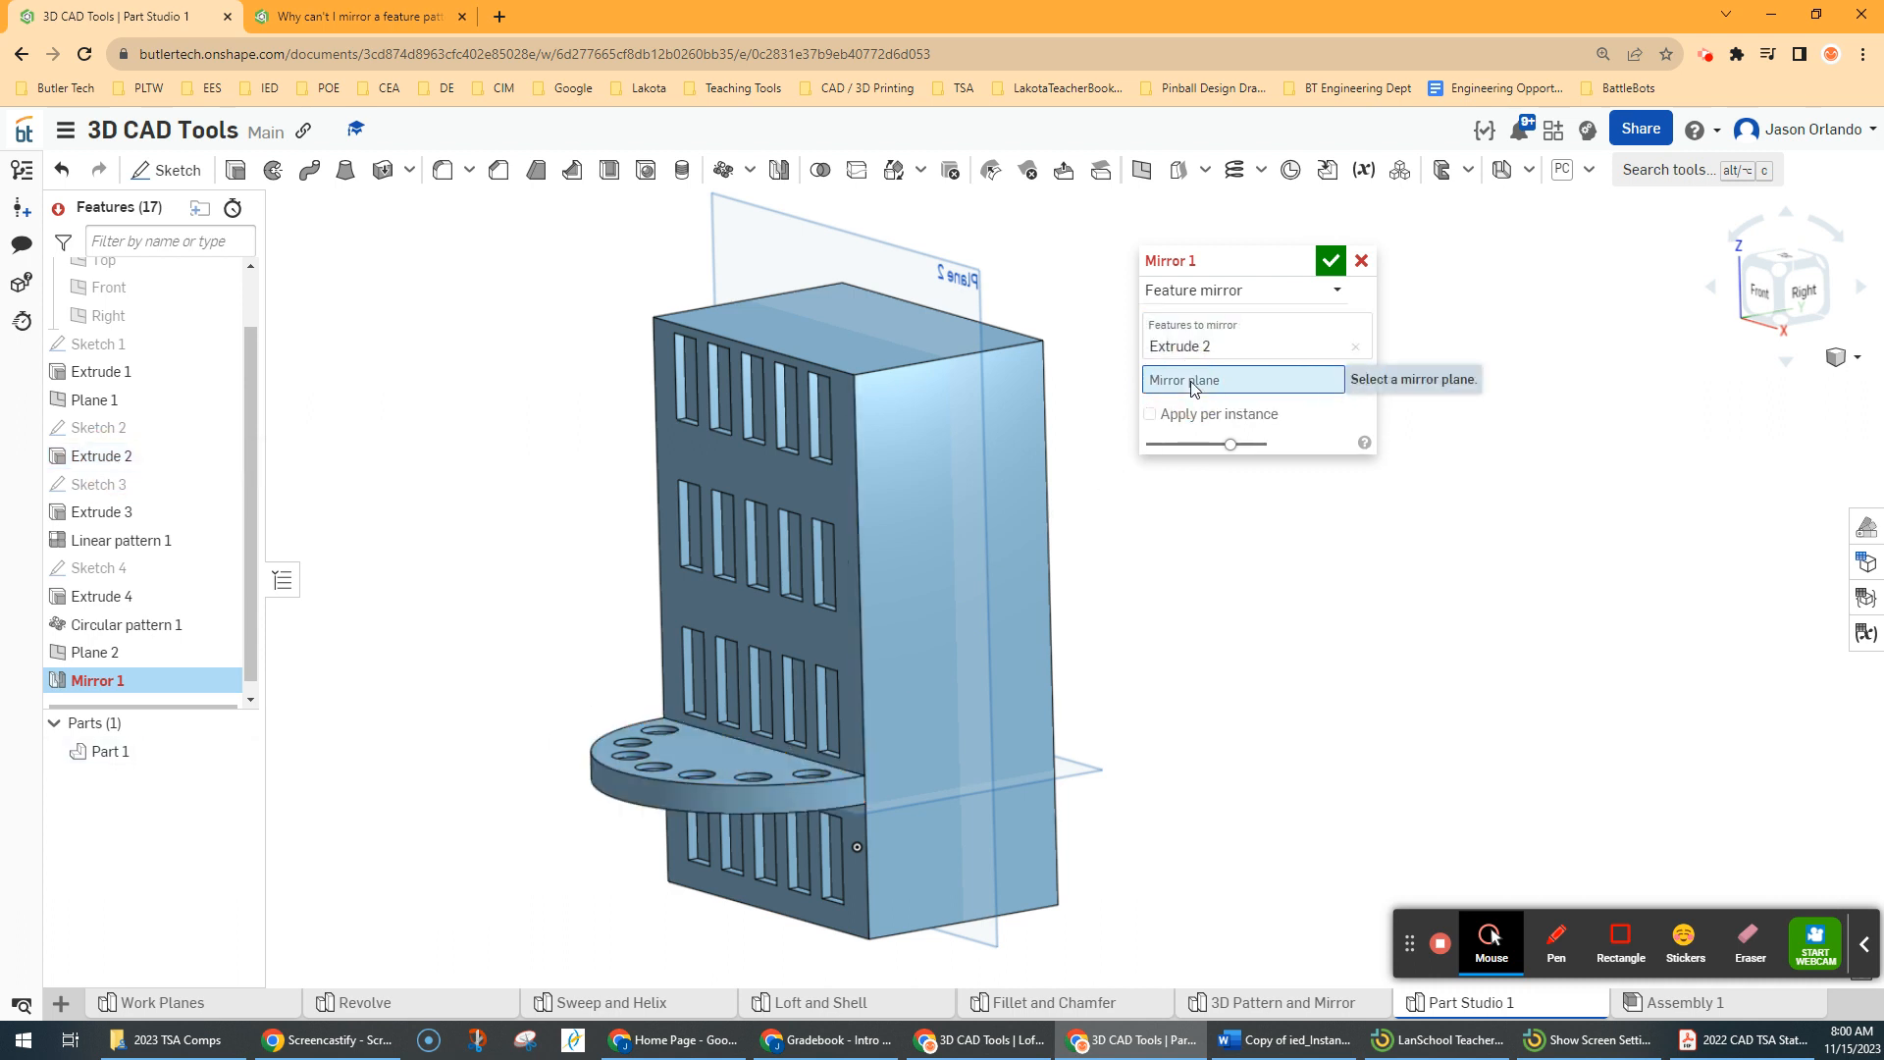
left_click(974, 273)
right_click_drag(1276, 643, 832, 726)
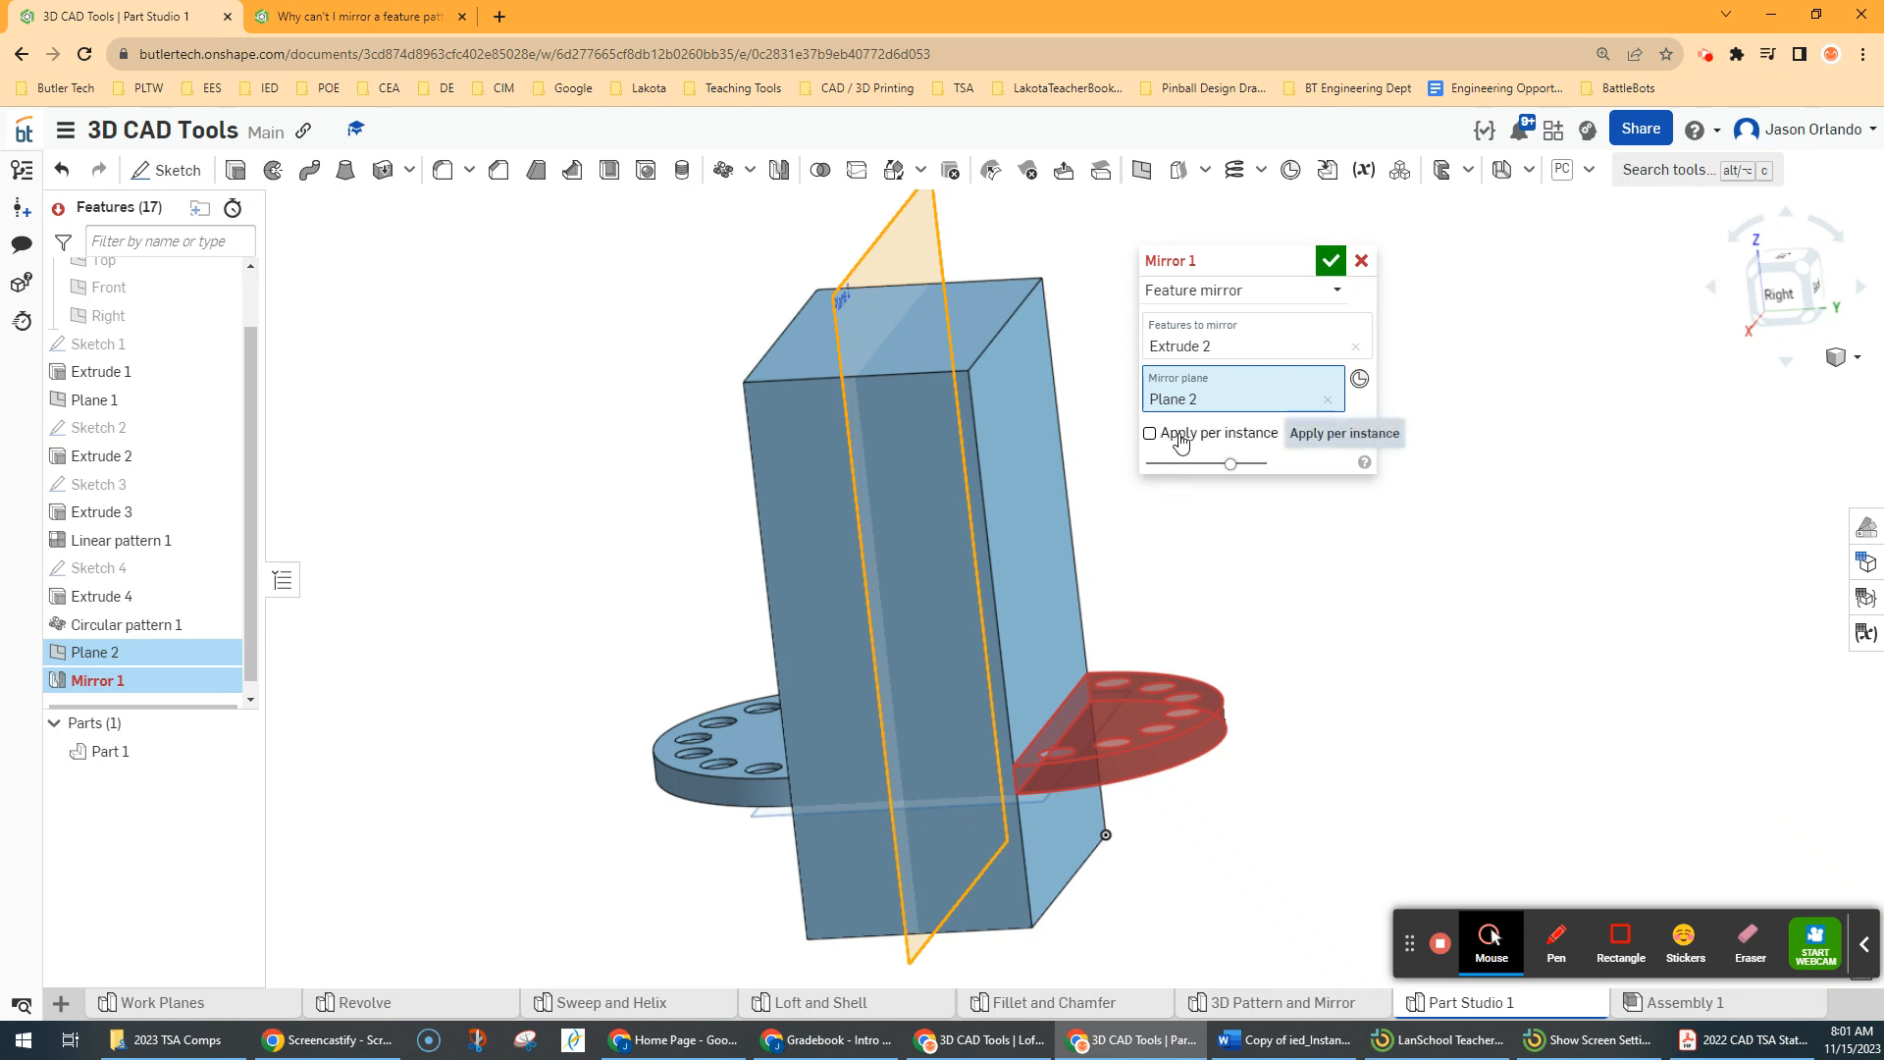
left_click(1152, 437)
right_click_drag(1183, 555, 1271, 576)
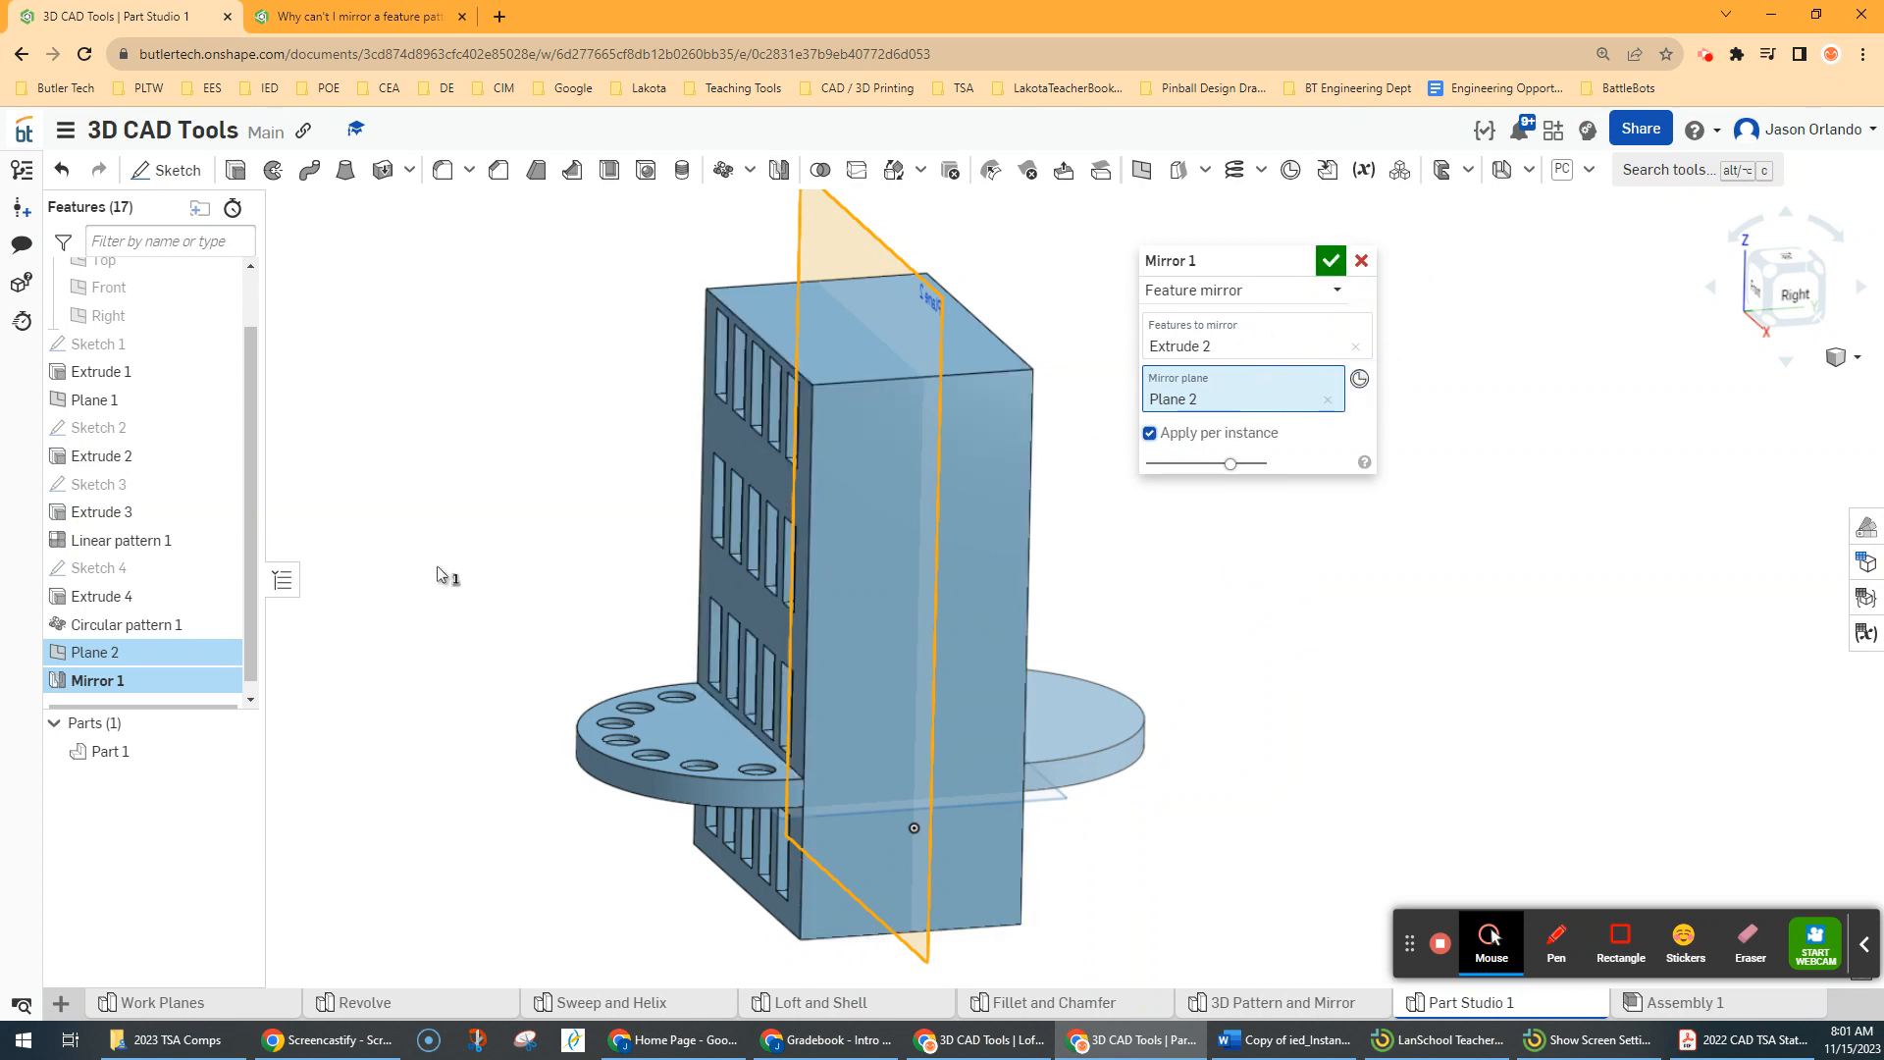
Add the original window recess, Extrude 3, to the features being mirrored
left_click(1265, 344)
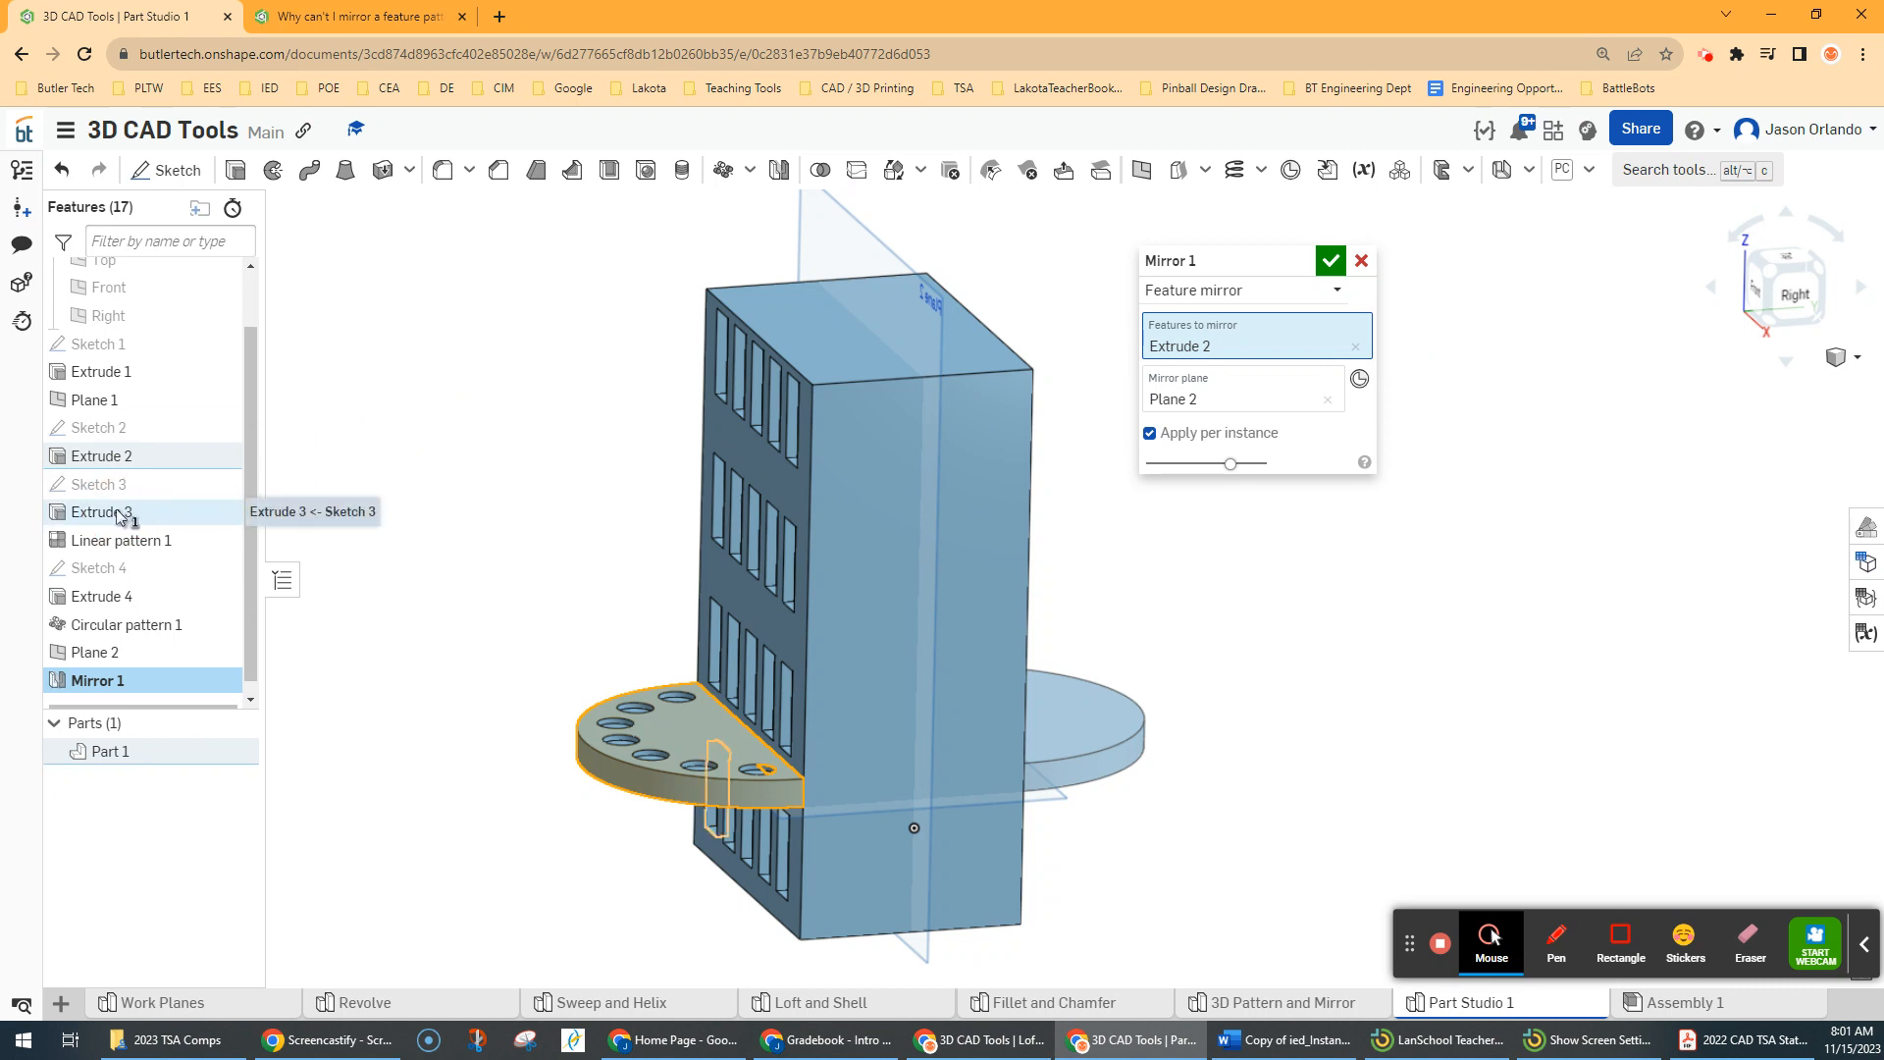
left_click(102, 511)
right_click_drag(1303, 744, 1158, 816)
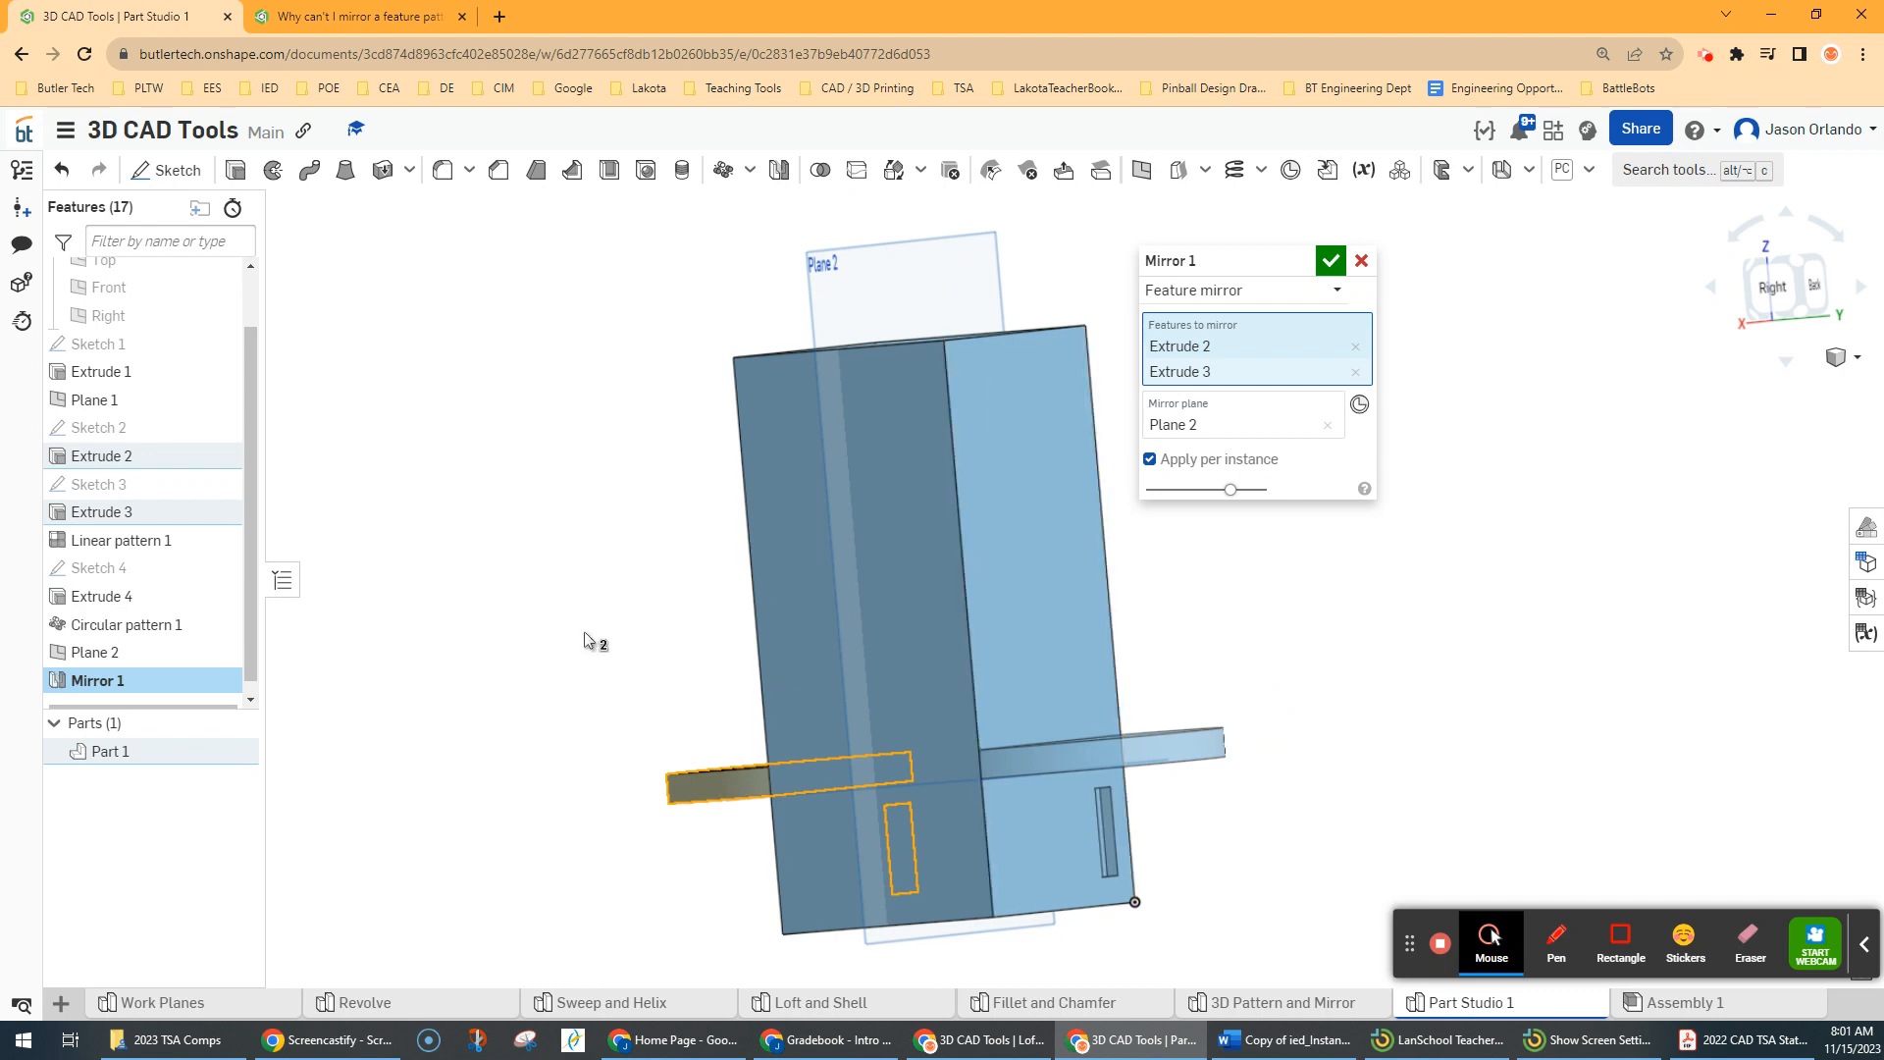
Try including Linear pattern 1 among the features of the per-instance mirror
left_click(132, 545)
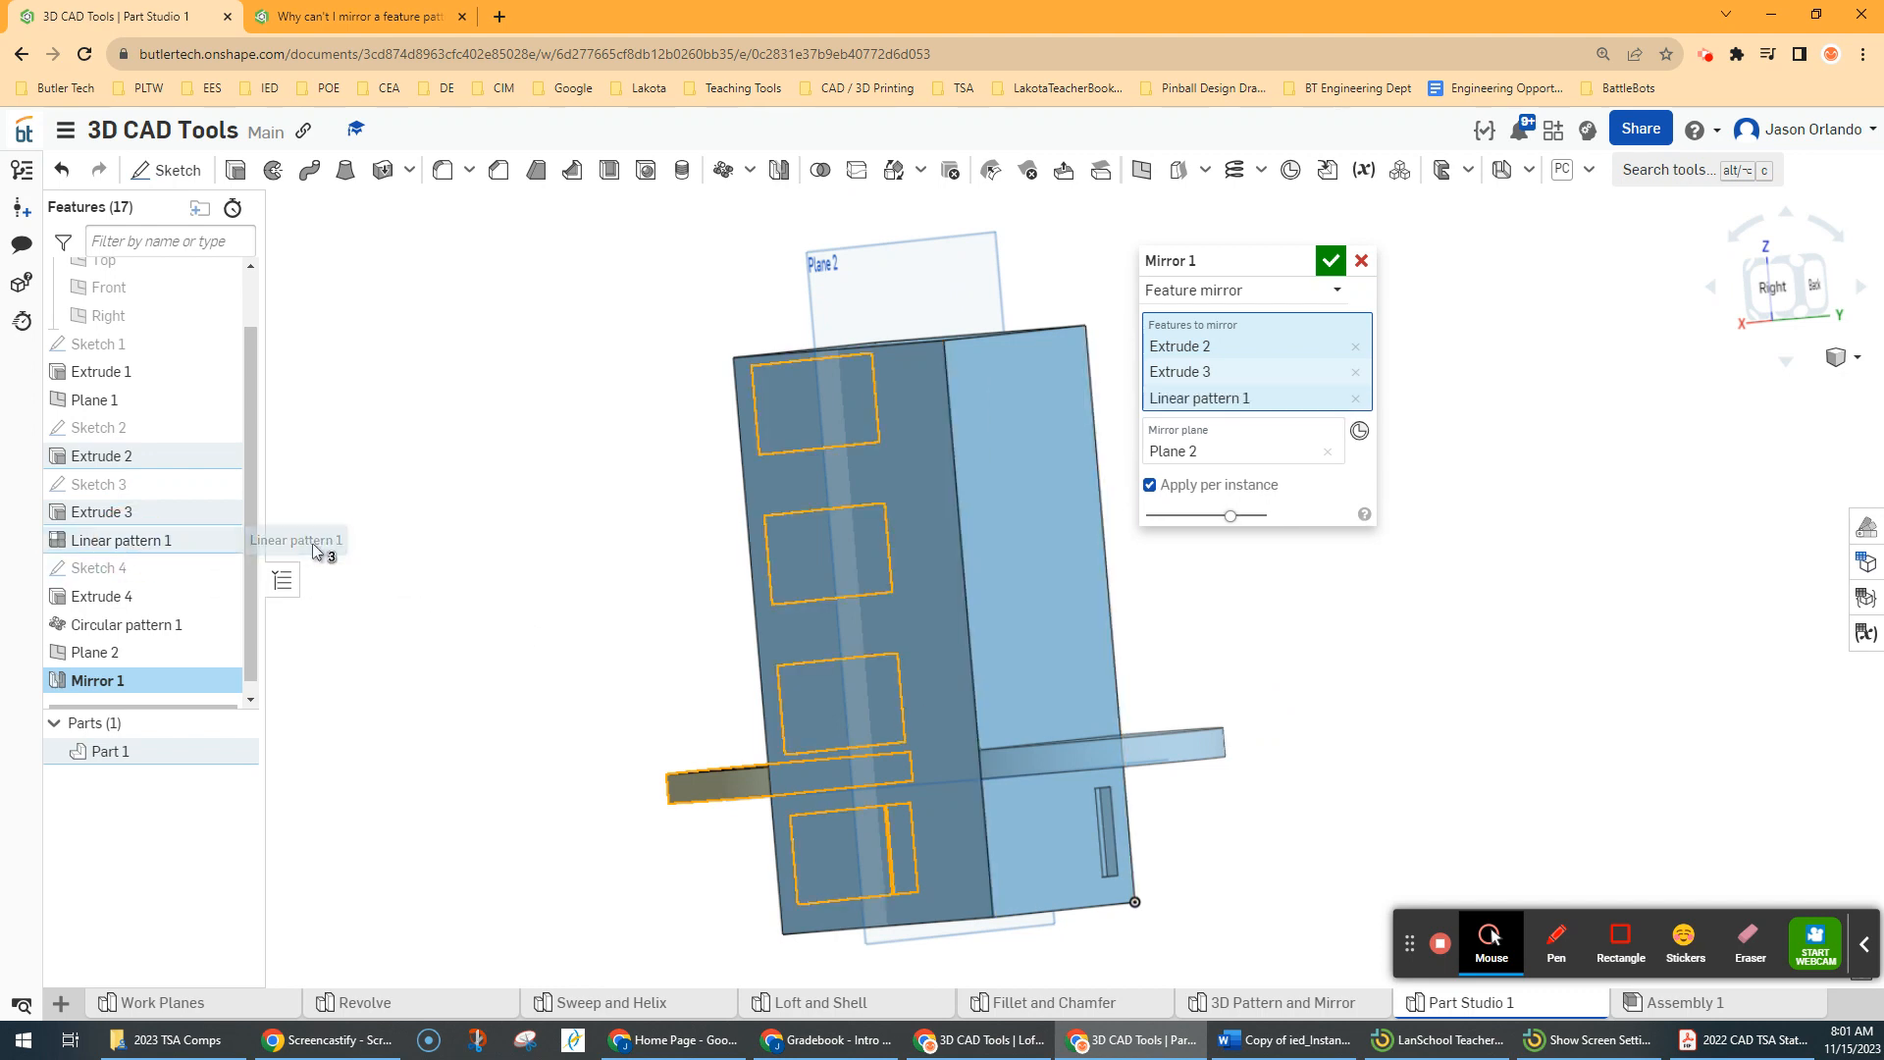
left_click(468, 579)
right_click_drag(468, 574, 555, 584)
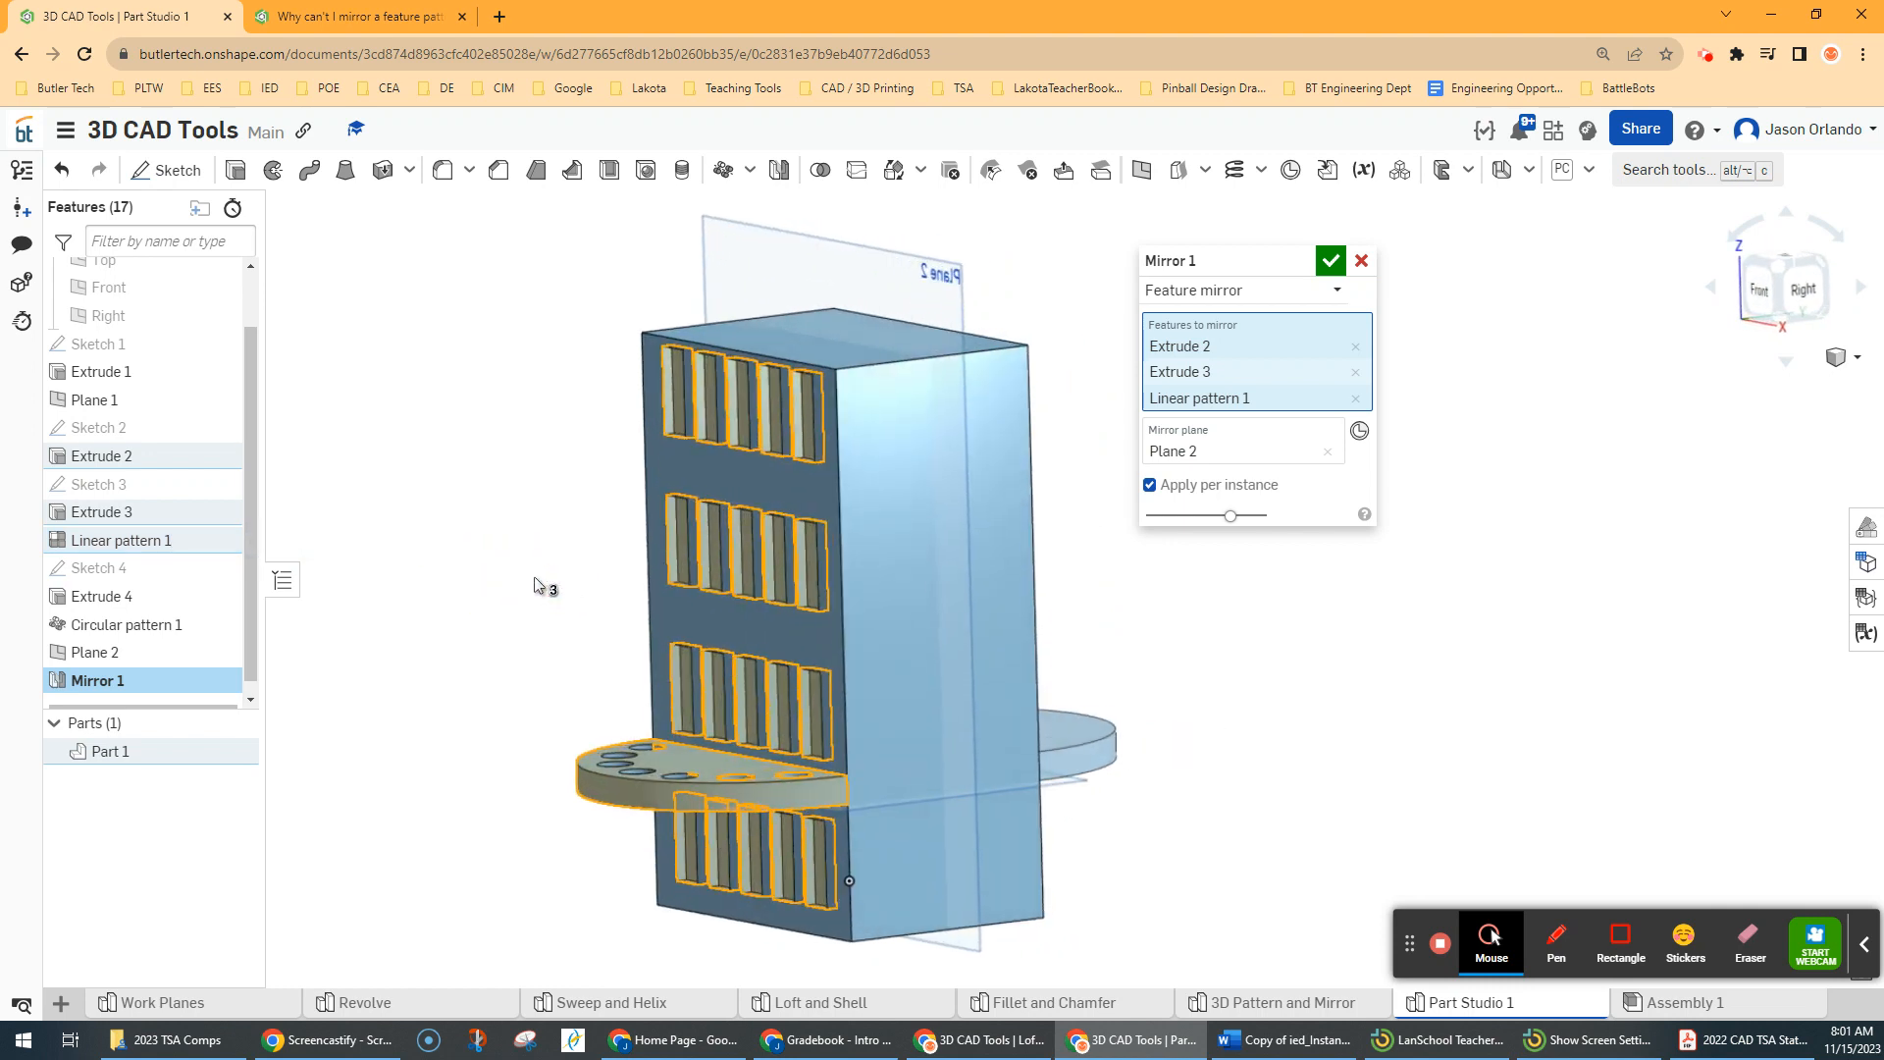
left_click(150, 545)
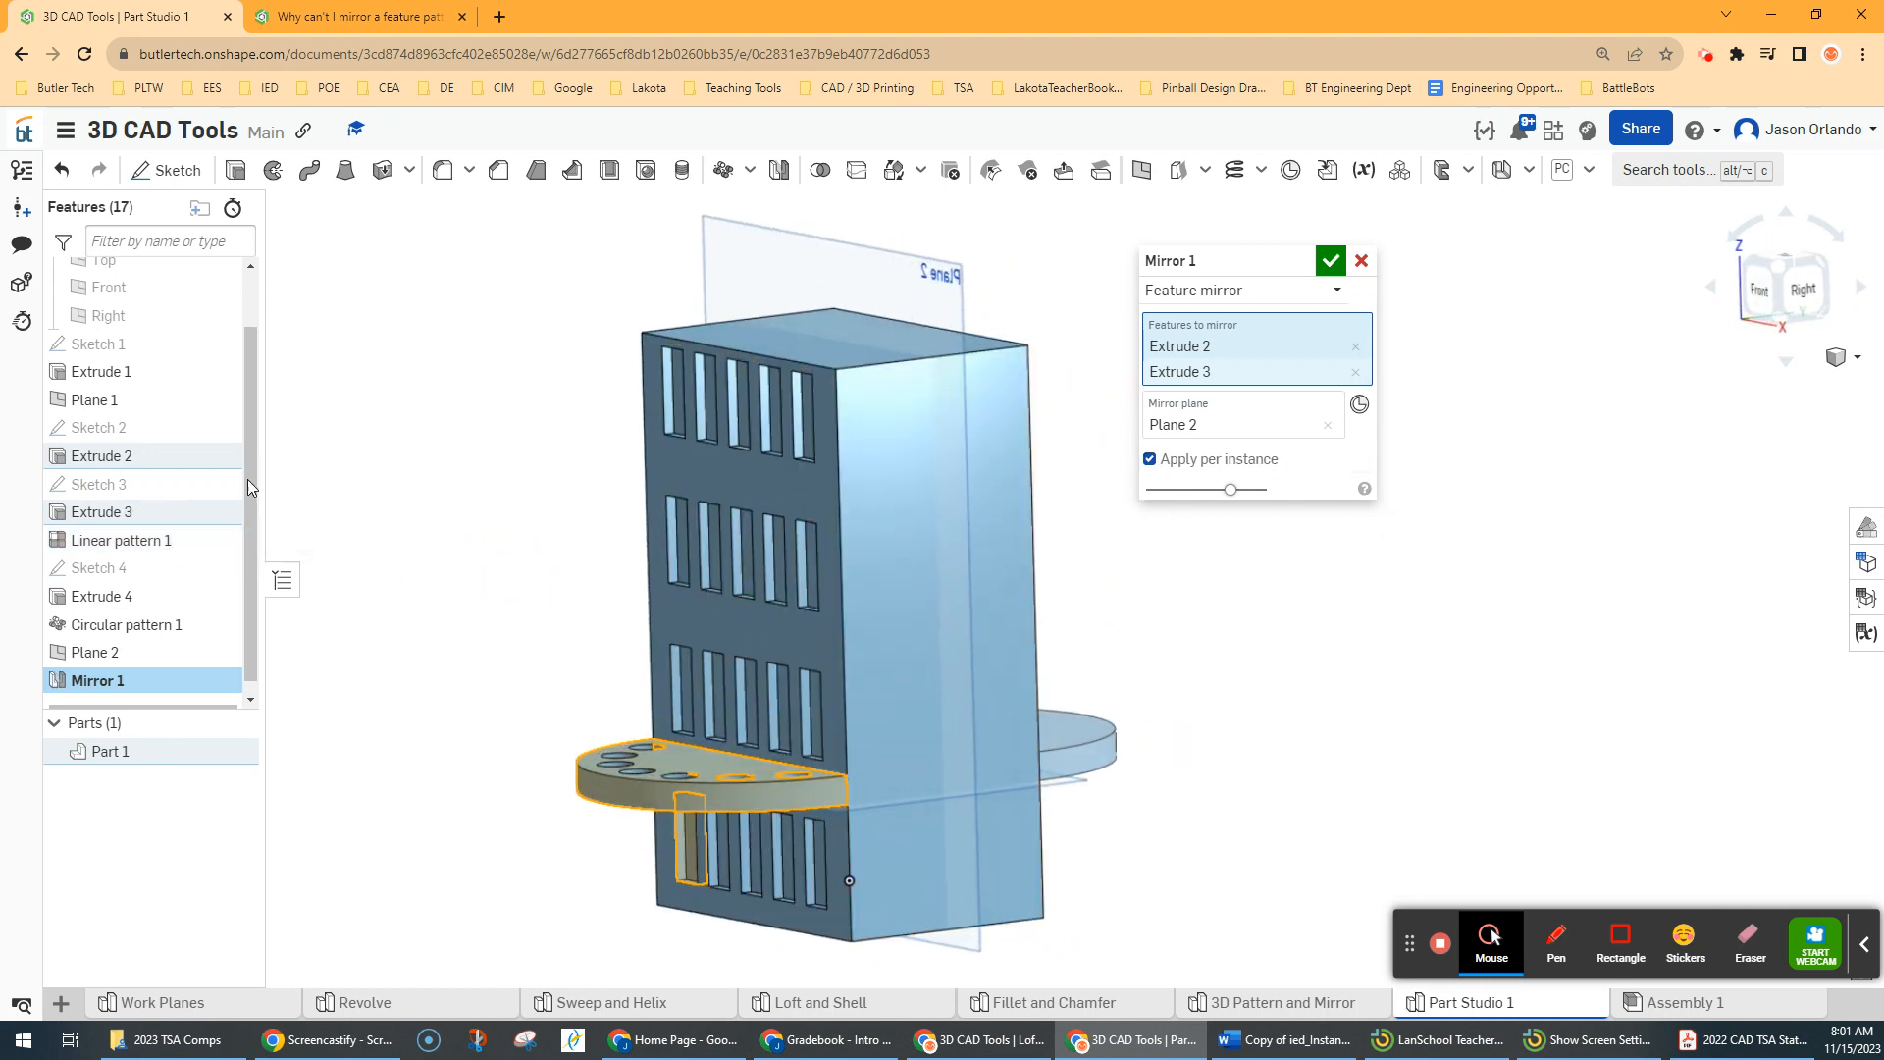
left_click(157, 541)
right_click_drag(1320, 622, 1216, 639)
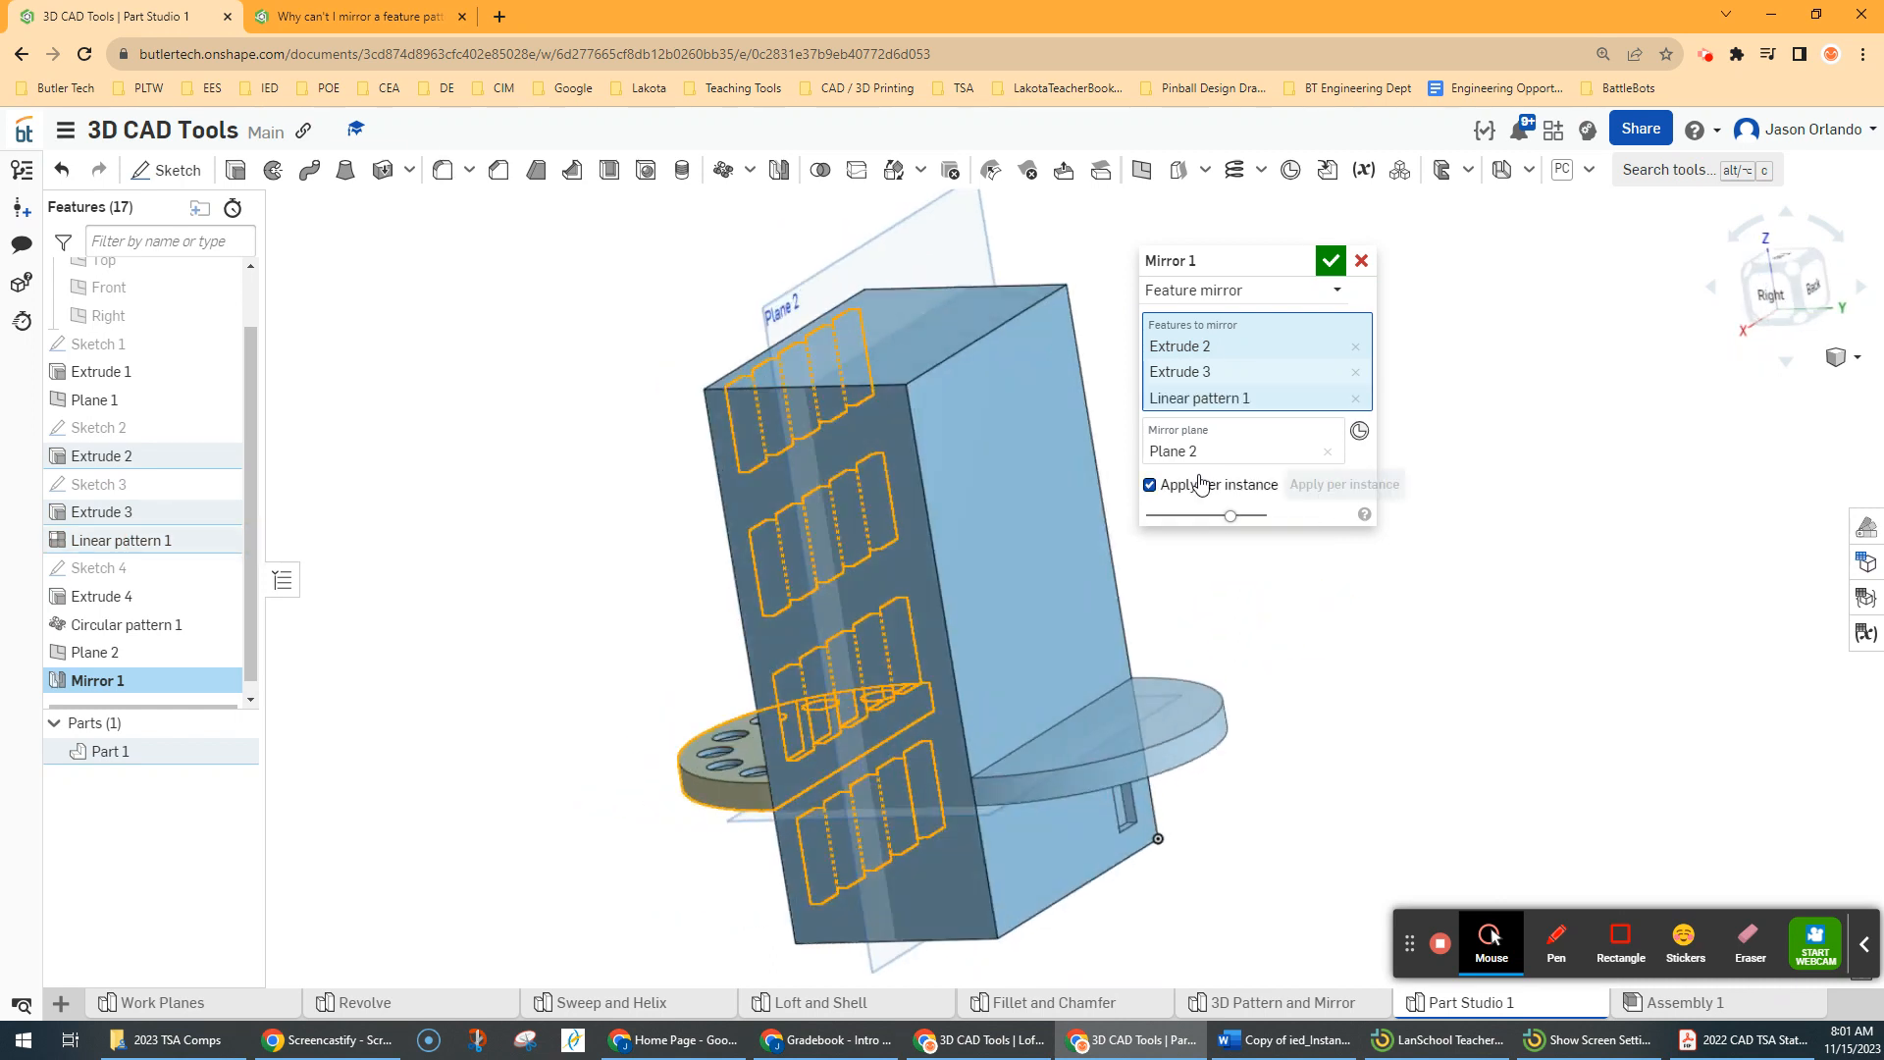
left_click(1355, 399)
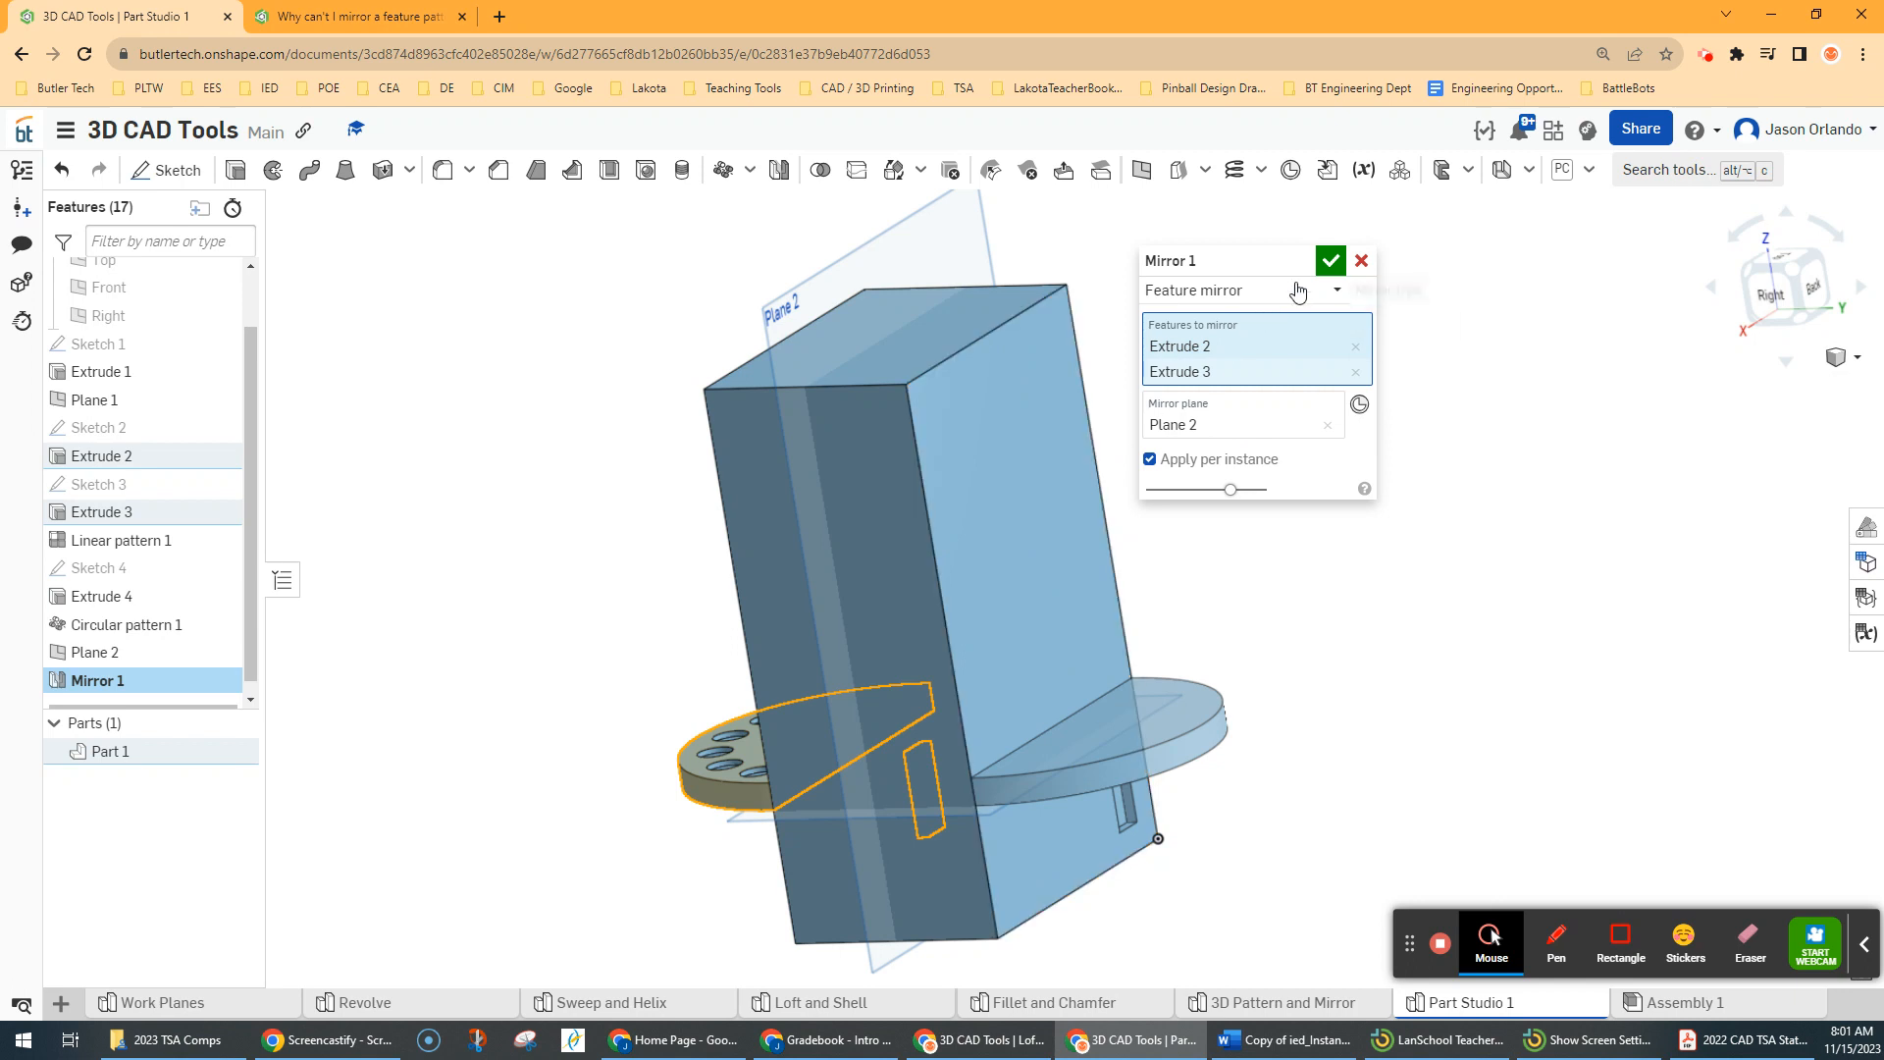
left_click(121, 539)
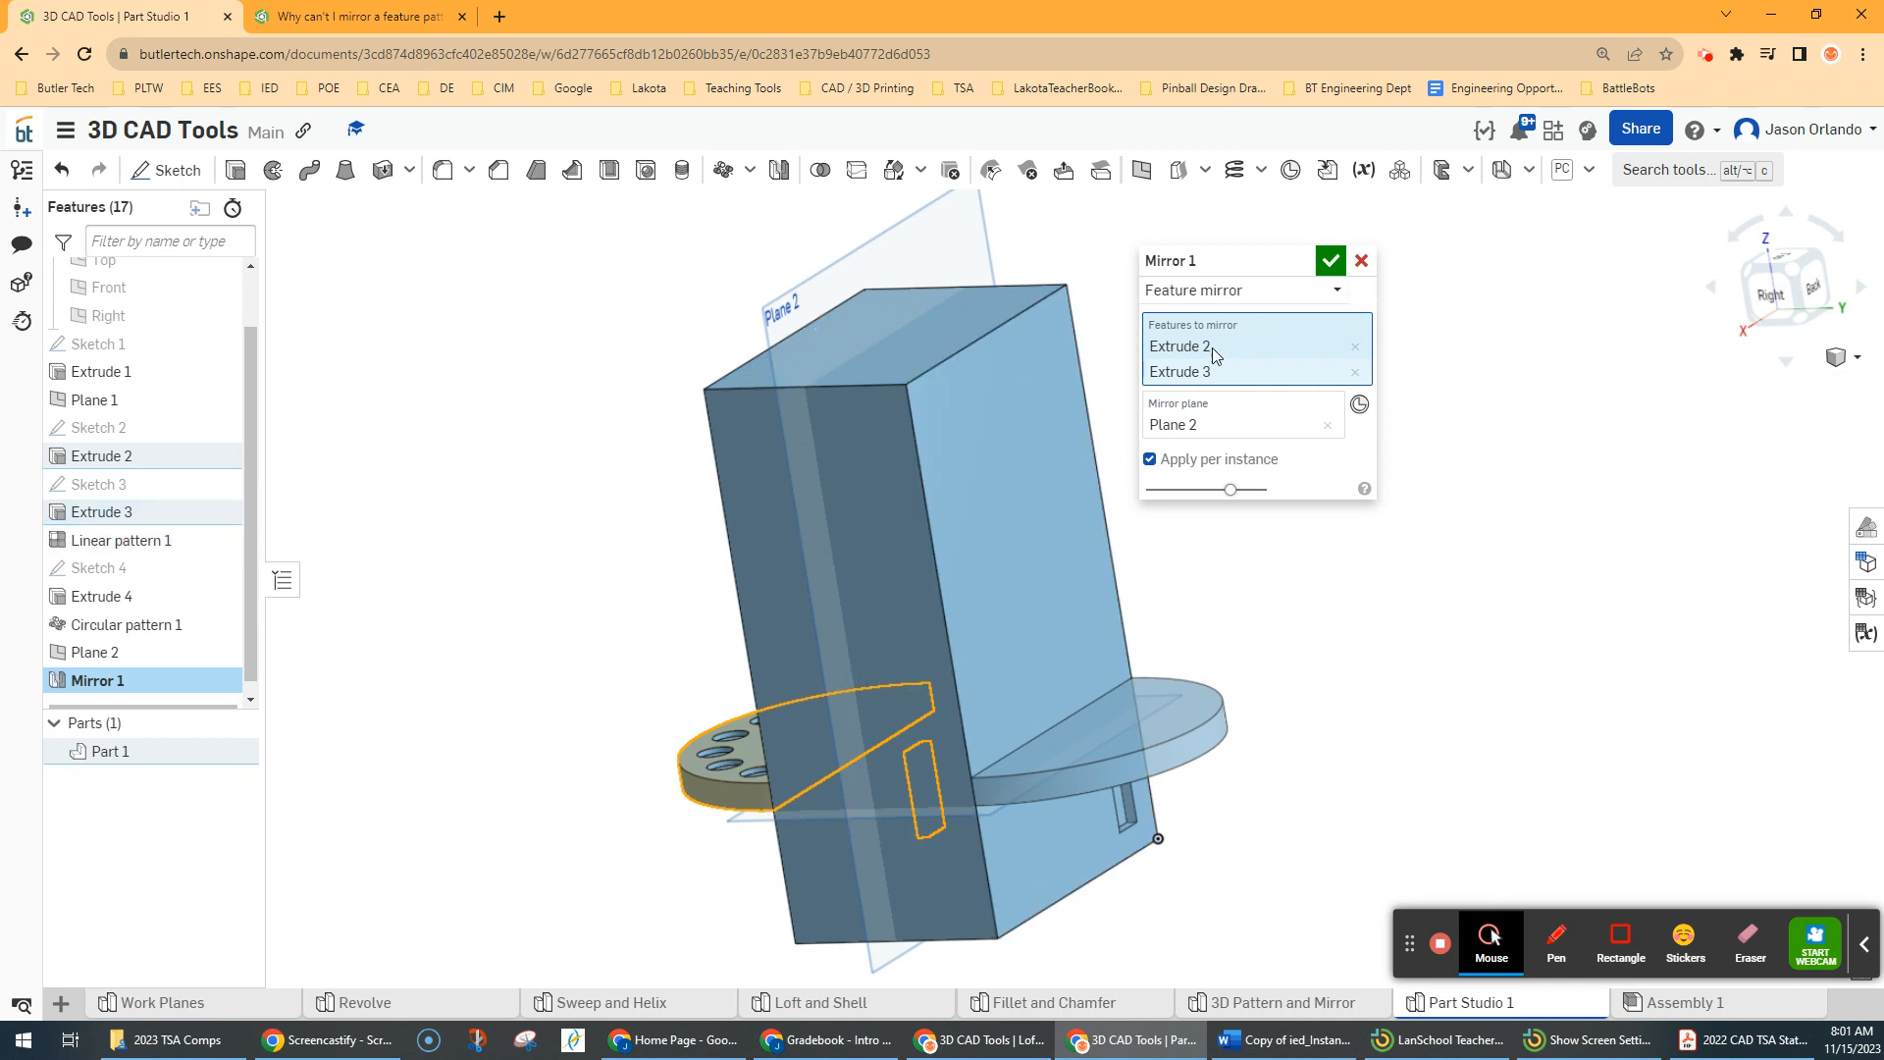
Confirm the mirror of the balcony and single window recess, leaving nothing selected
left_click(1331, 260)
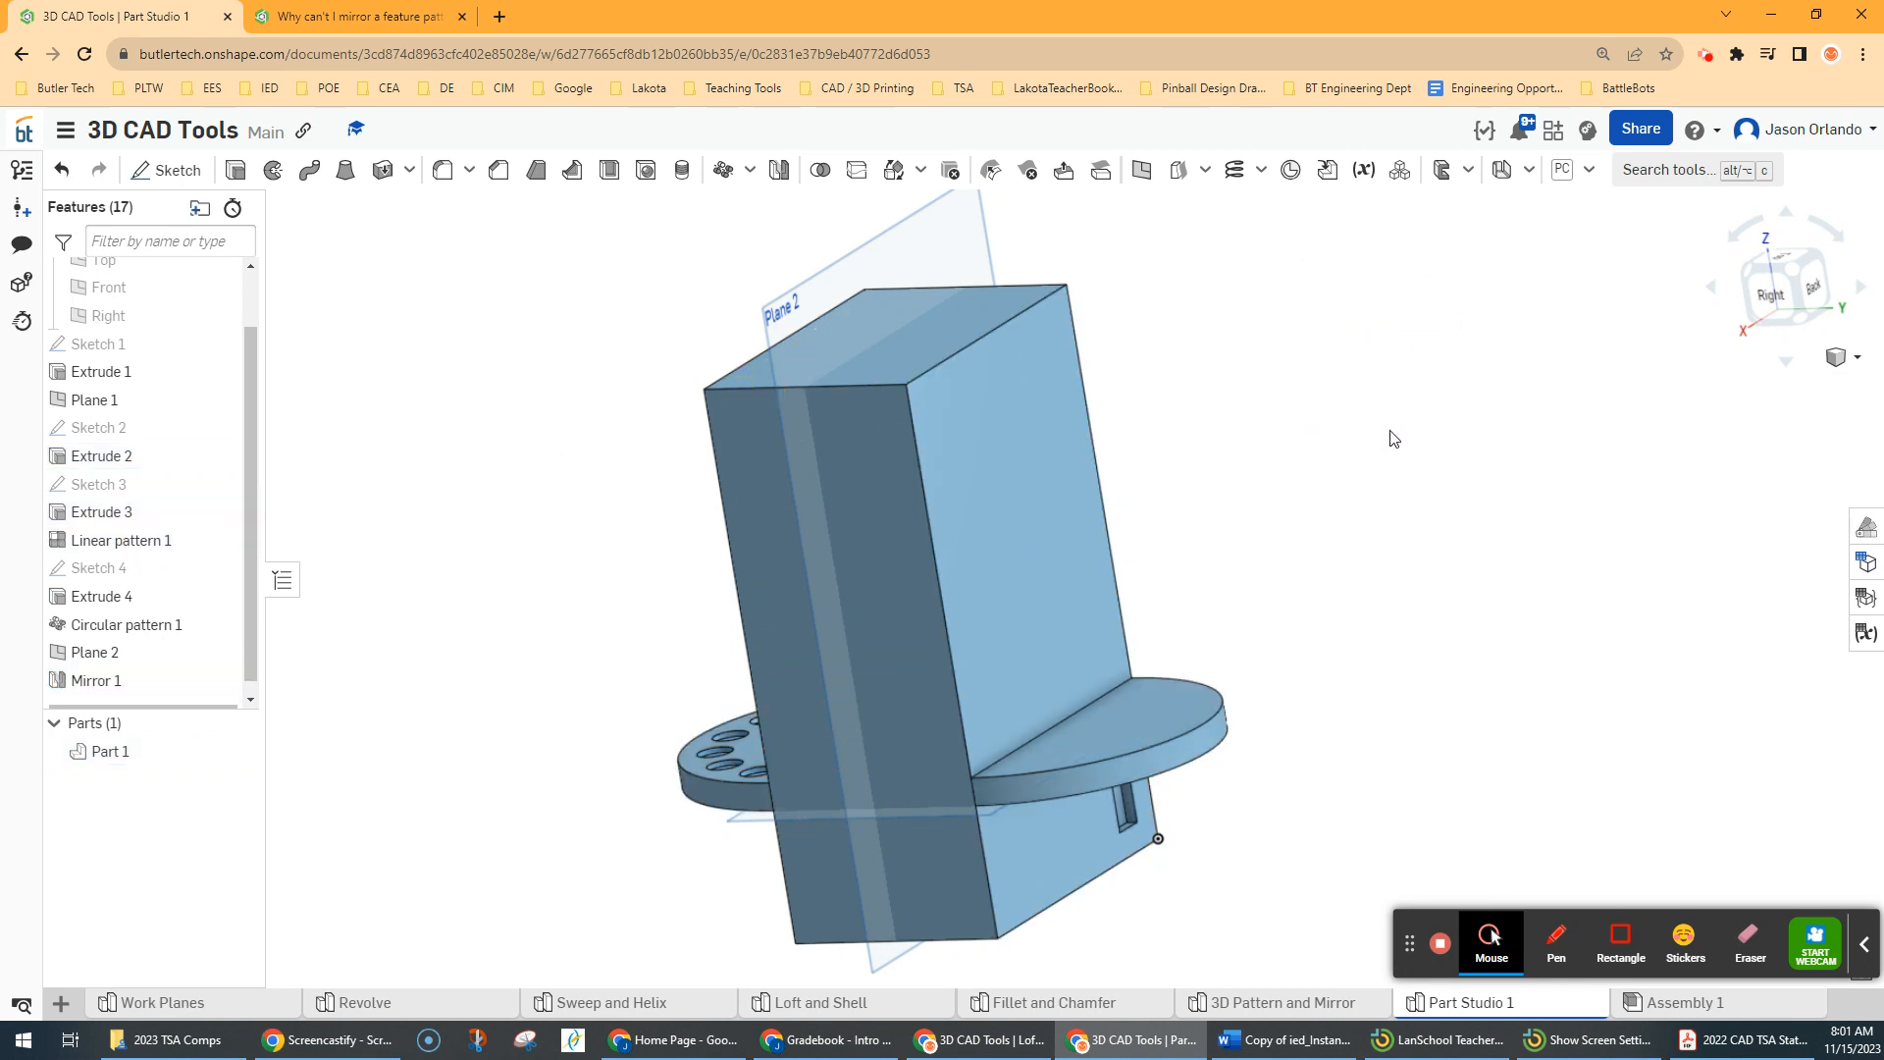
left_click(162, 680)
left_click(627, 519)
Set up a second feature mirror of Linear pattern 1 across Plane 2, without Apply per instance
left_click(779, 169)
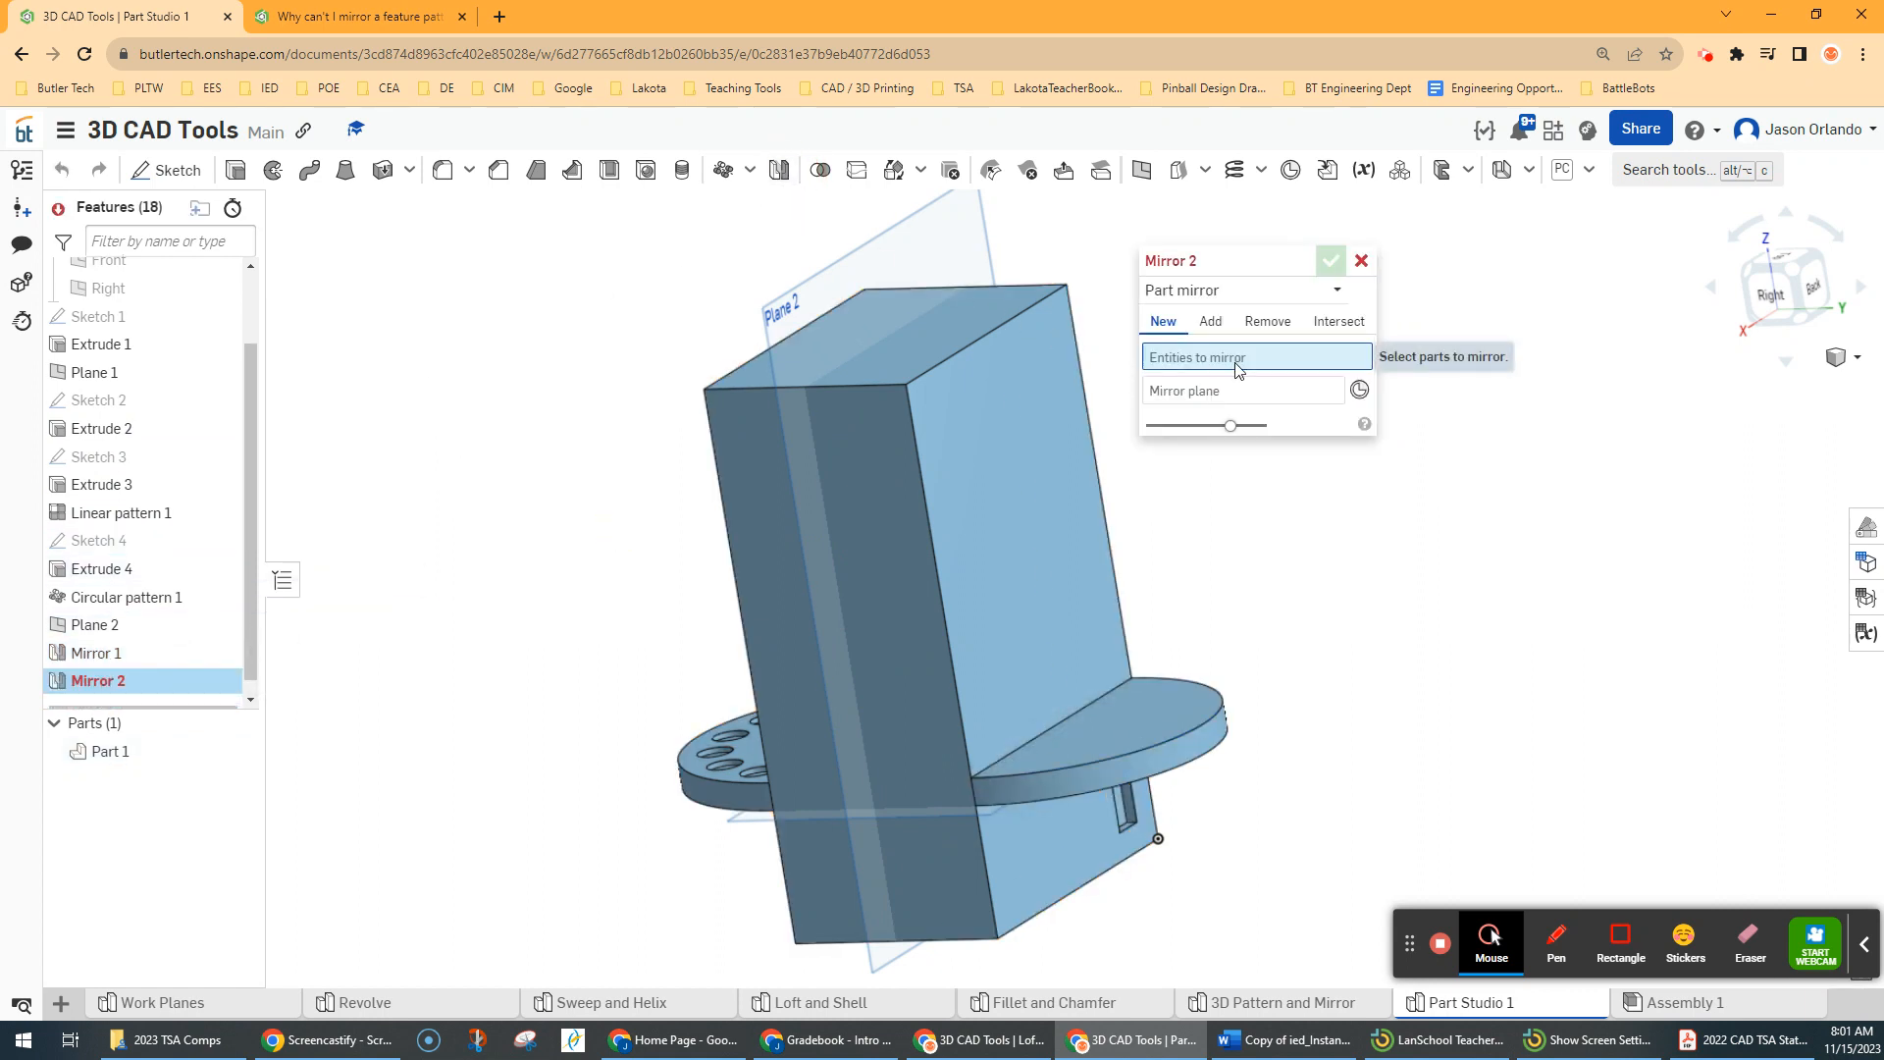
left_click(1207, 290)
left_click(1209, 352)
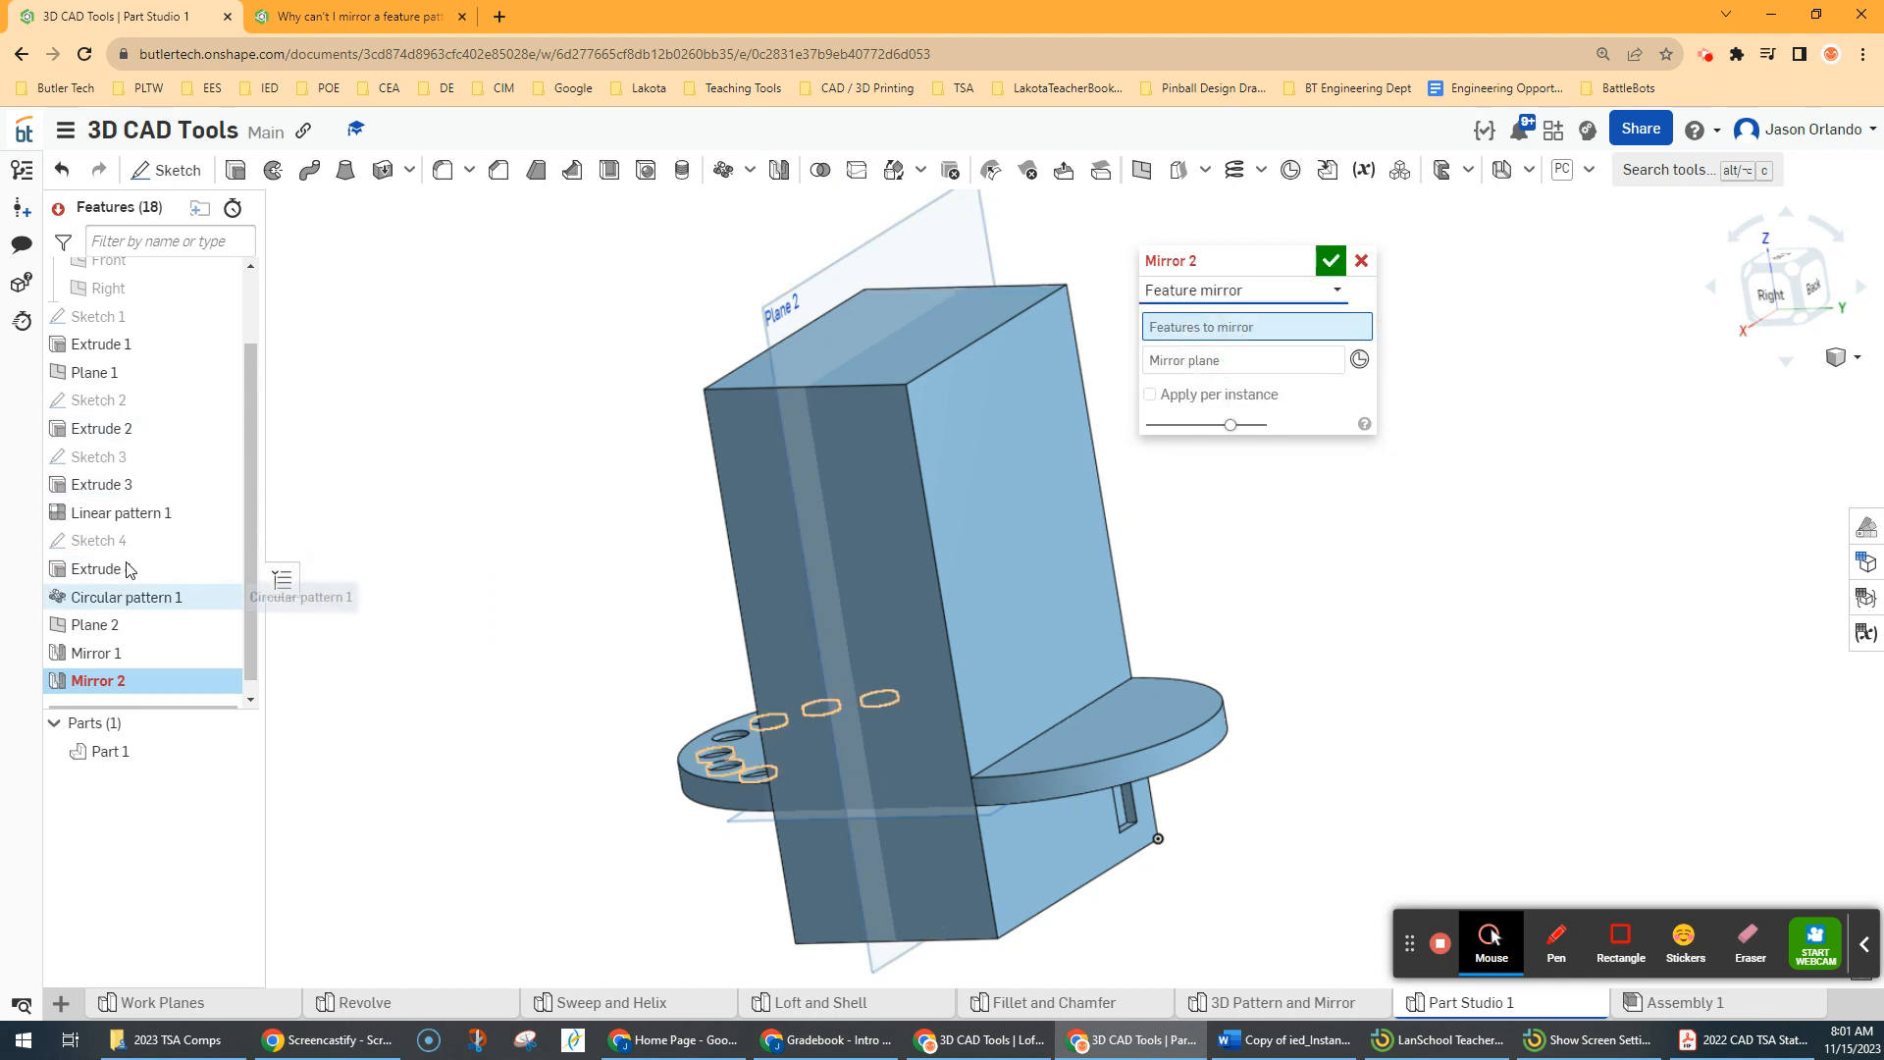
left_click(149, 513)
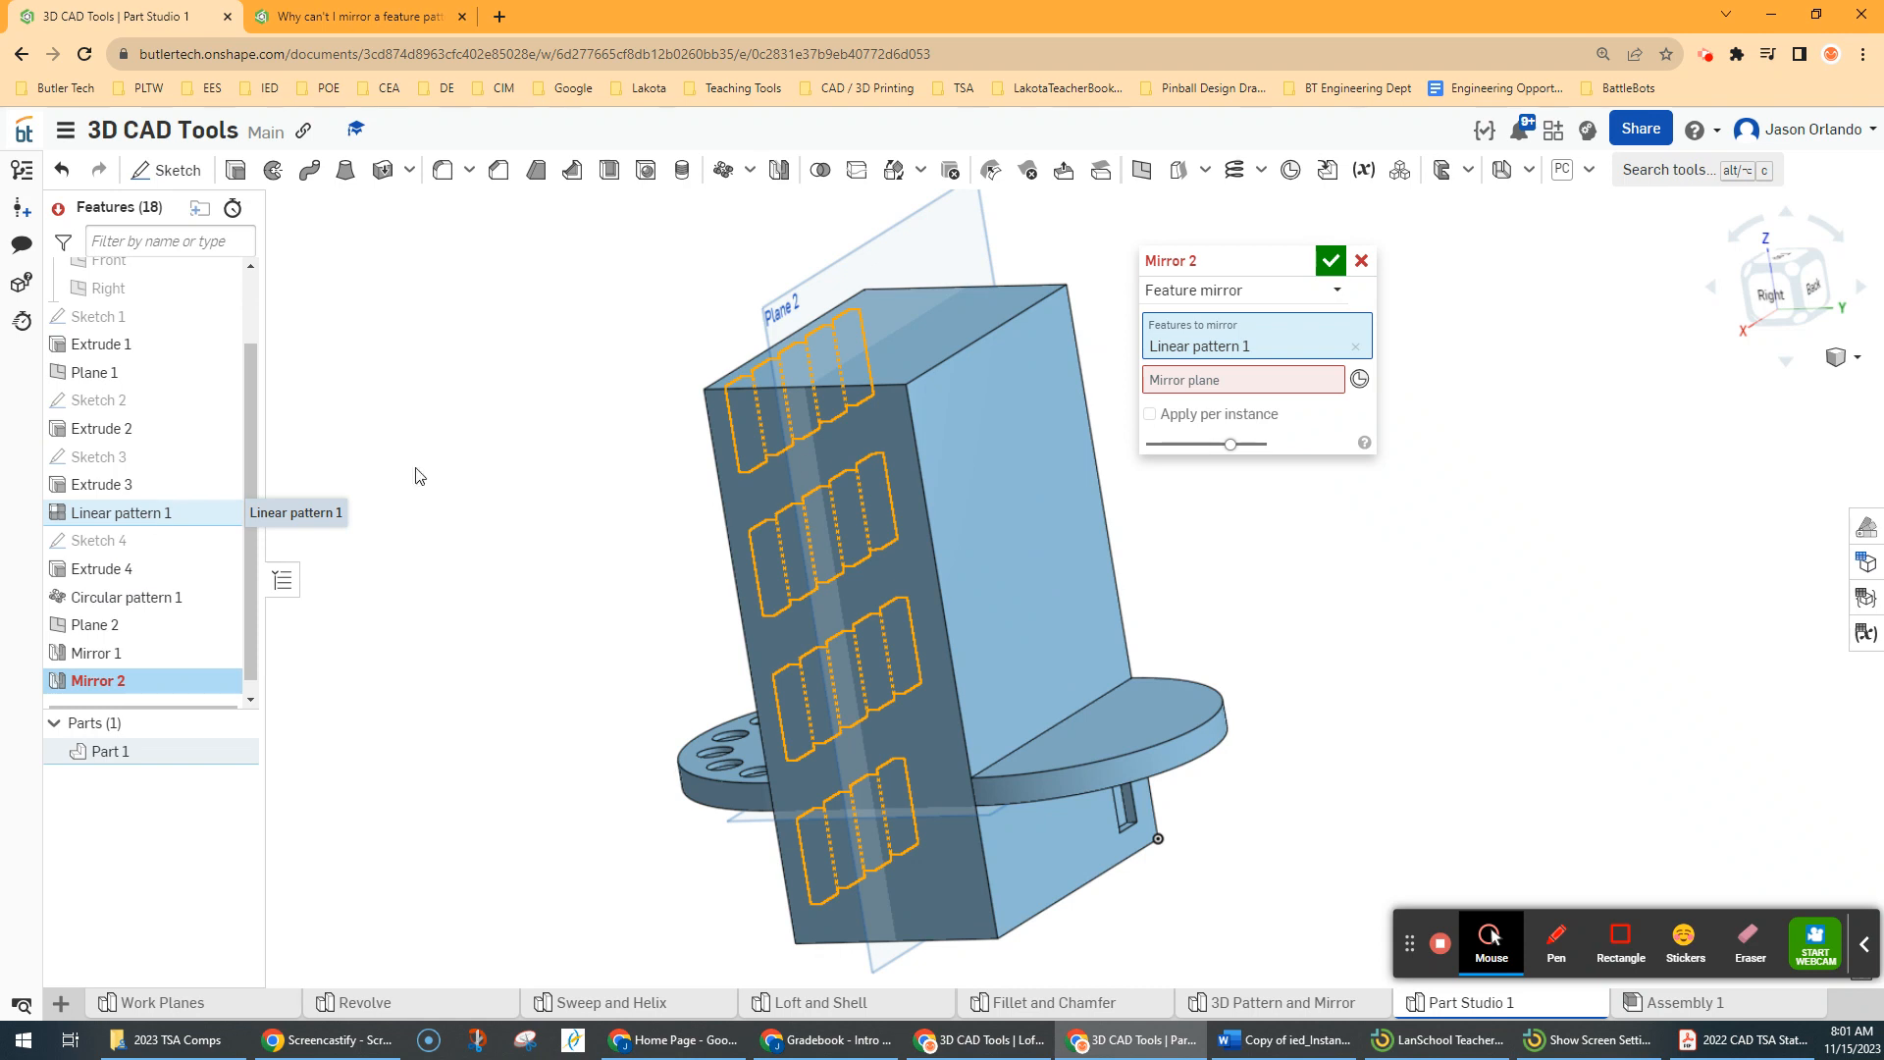
left_click(866, 247)
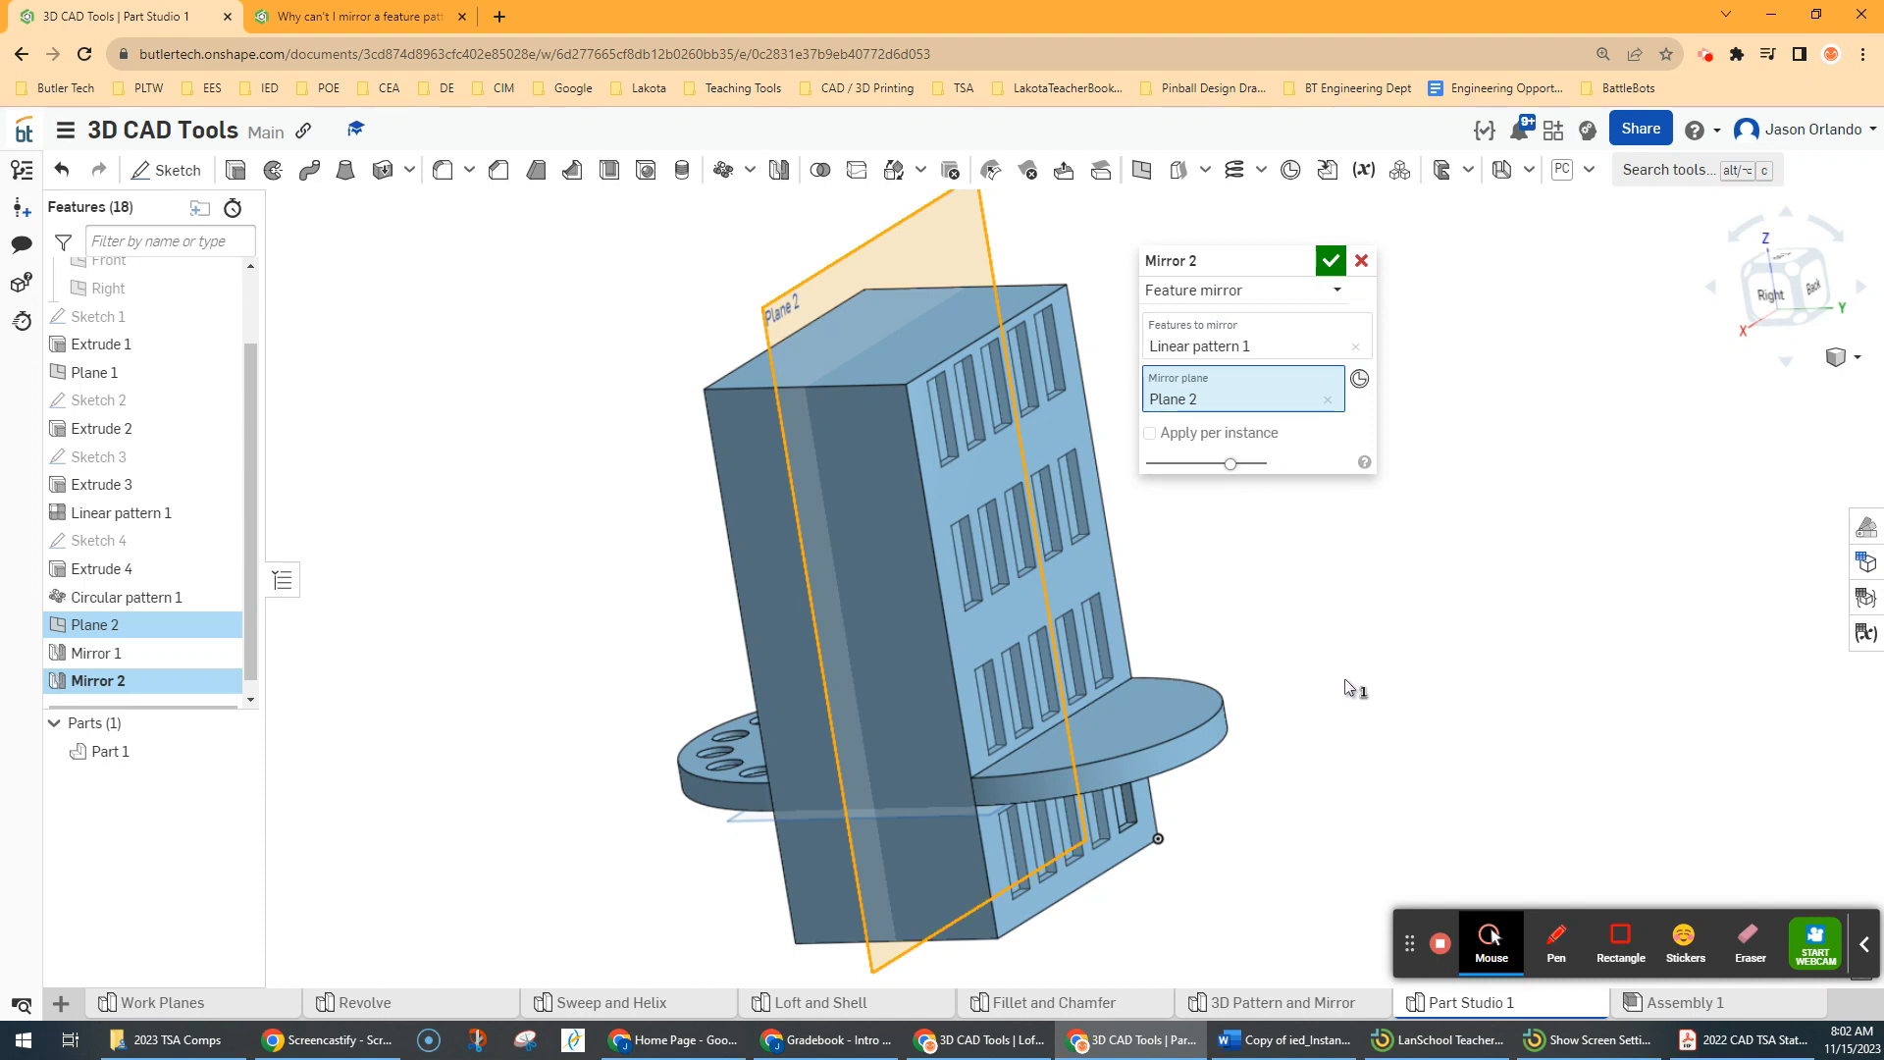
right_click_drag(1335, 648, 1422, 633)
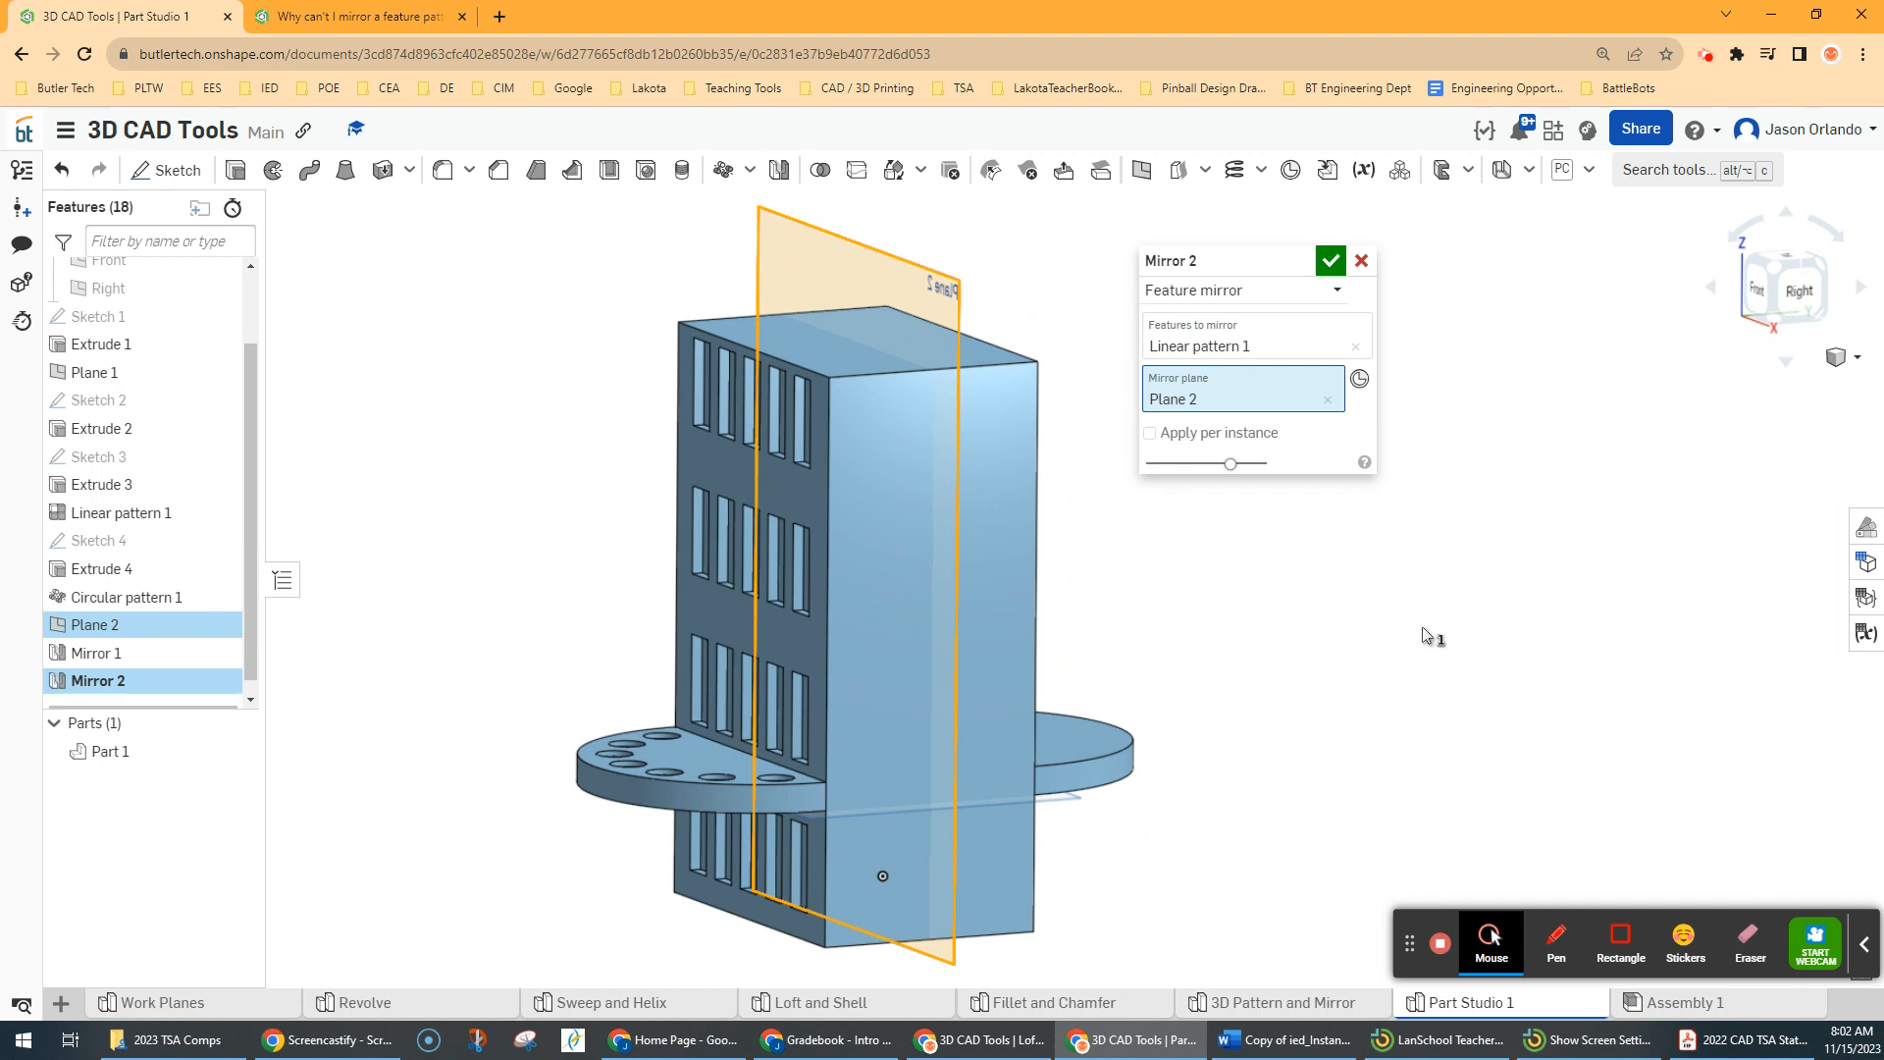
right_click_drag(1259, 504, 1174, 529)
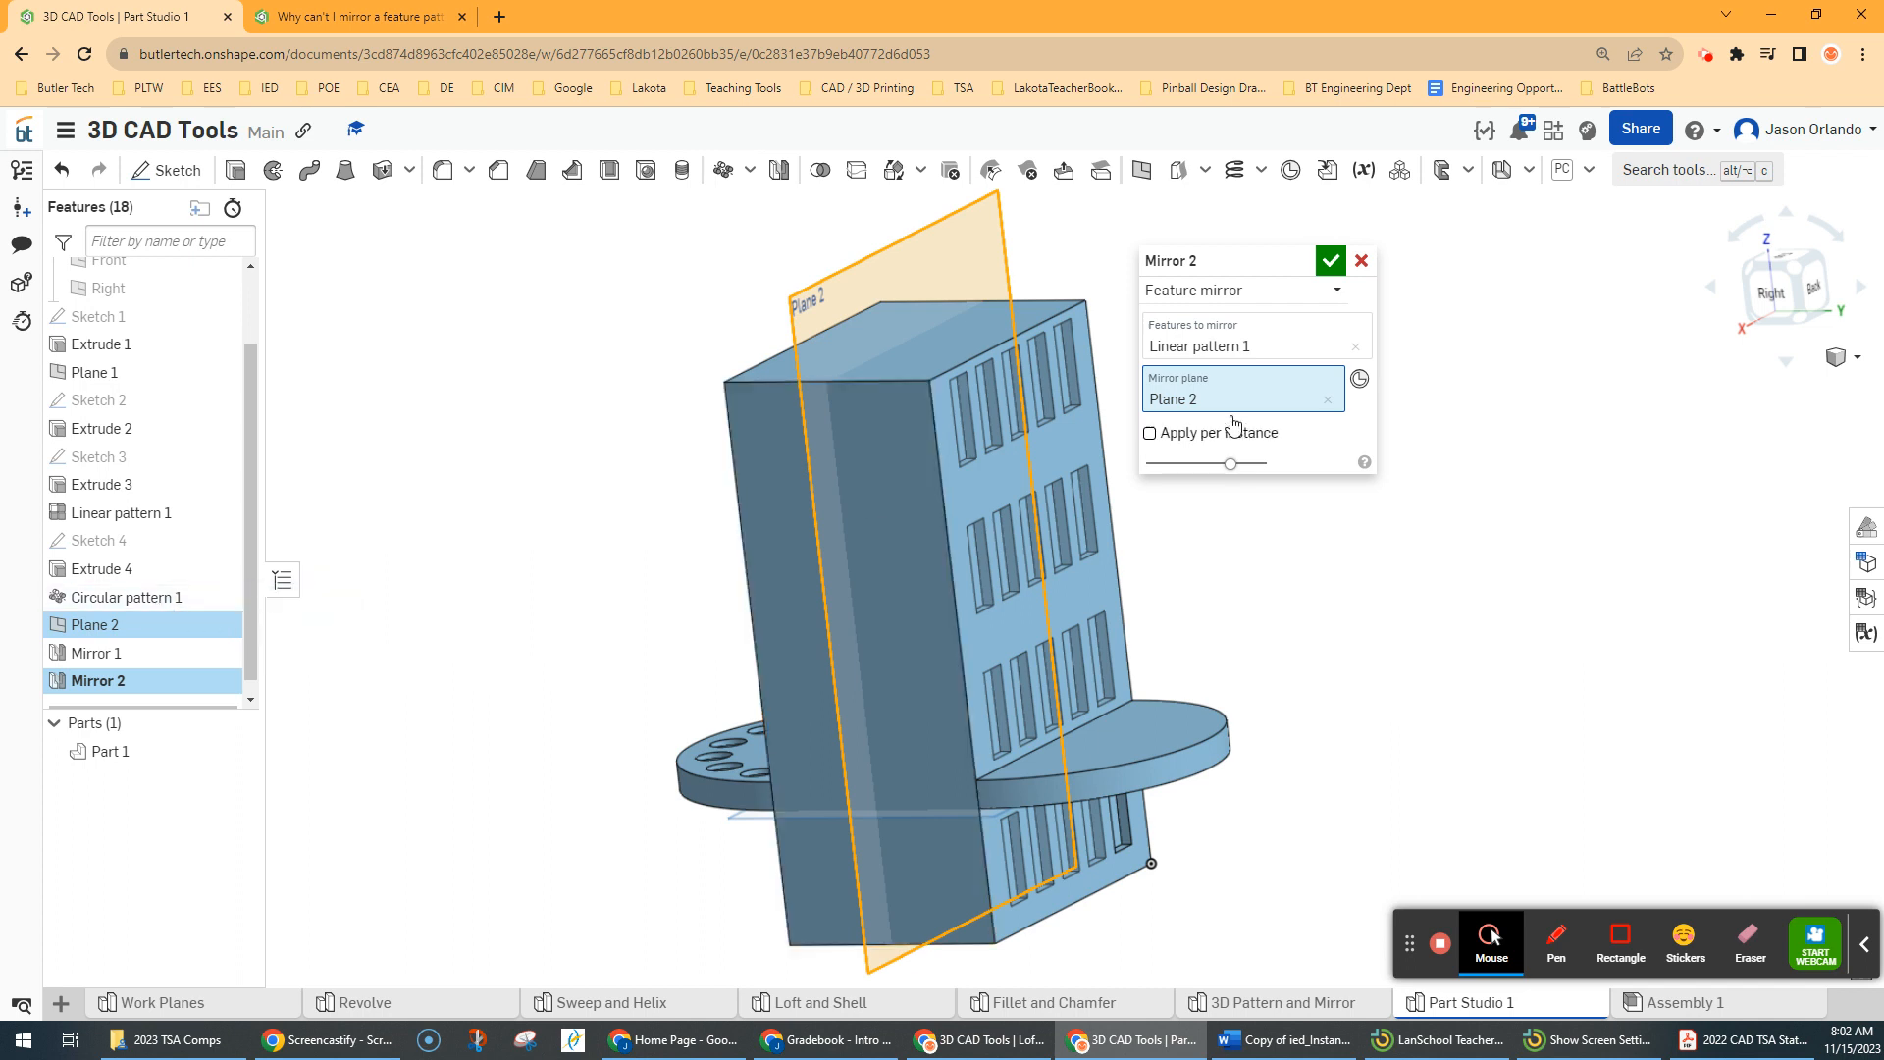
Add Circular pattern 1 to the second mirror's features and confirm the mirror
left_click(1266, 334)
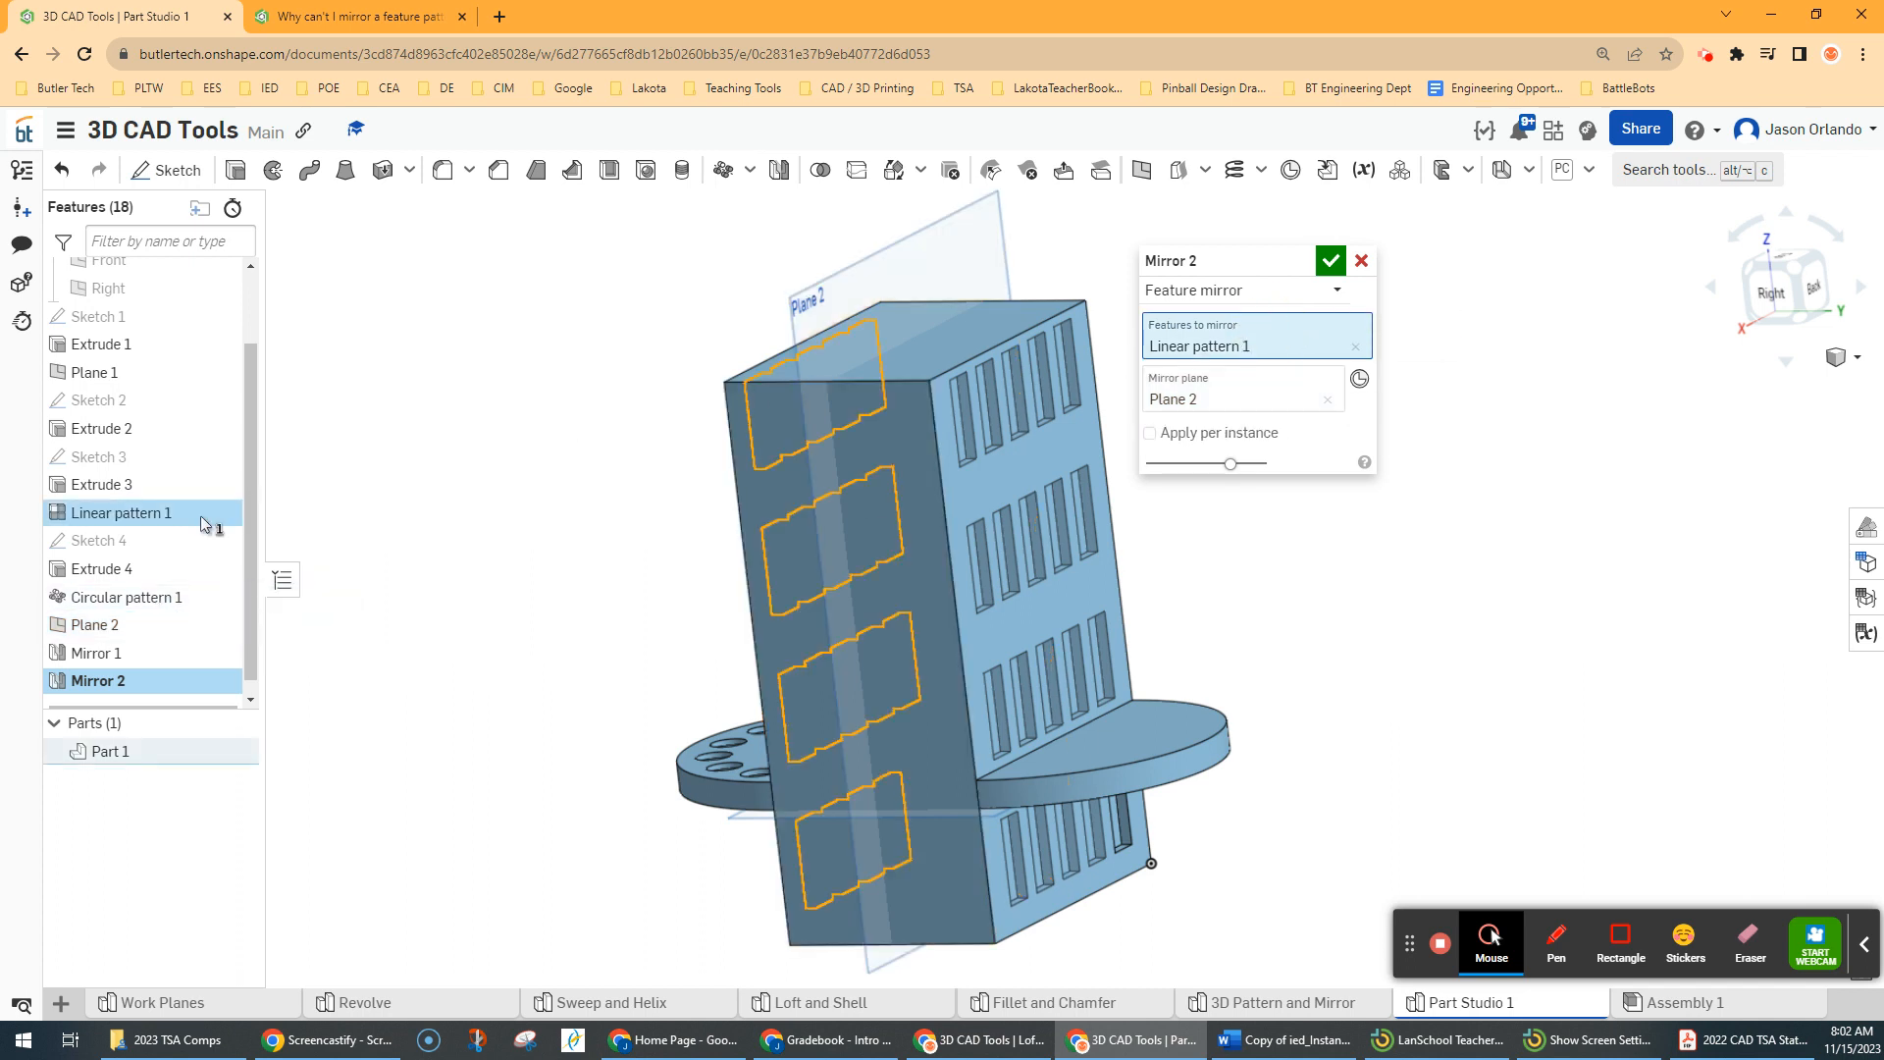
left_click(136, 601)
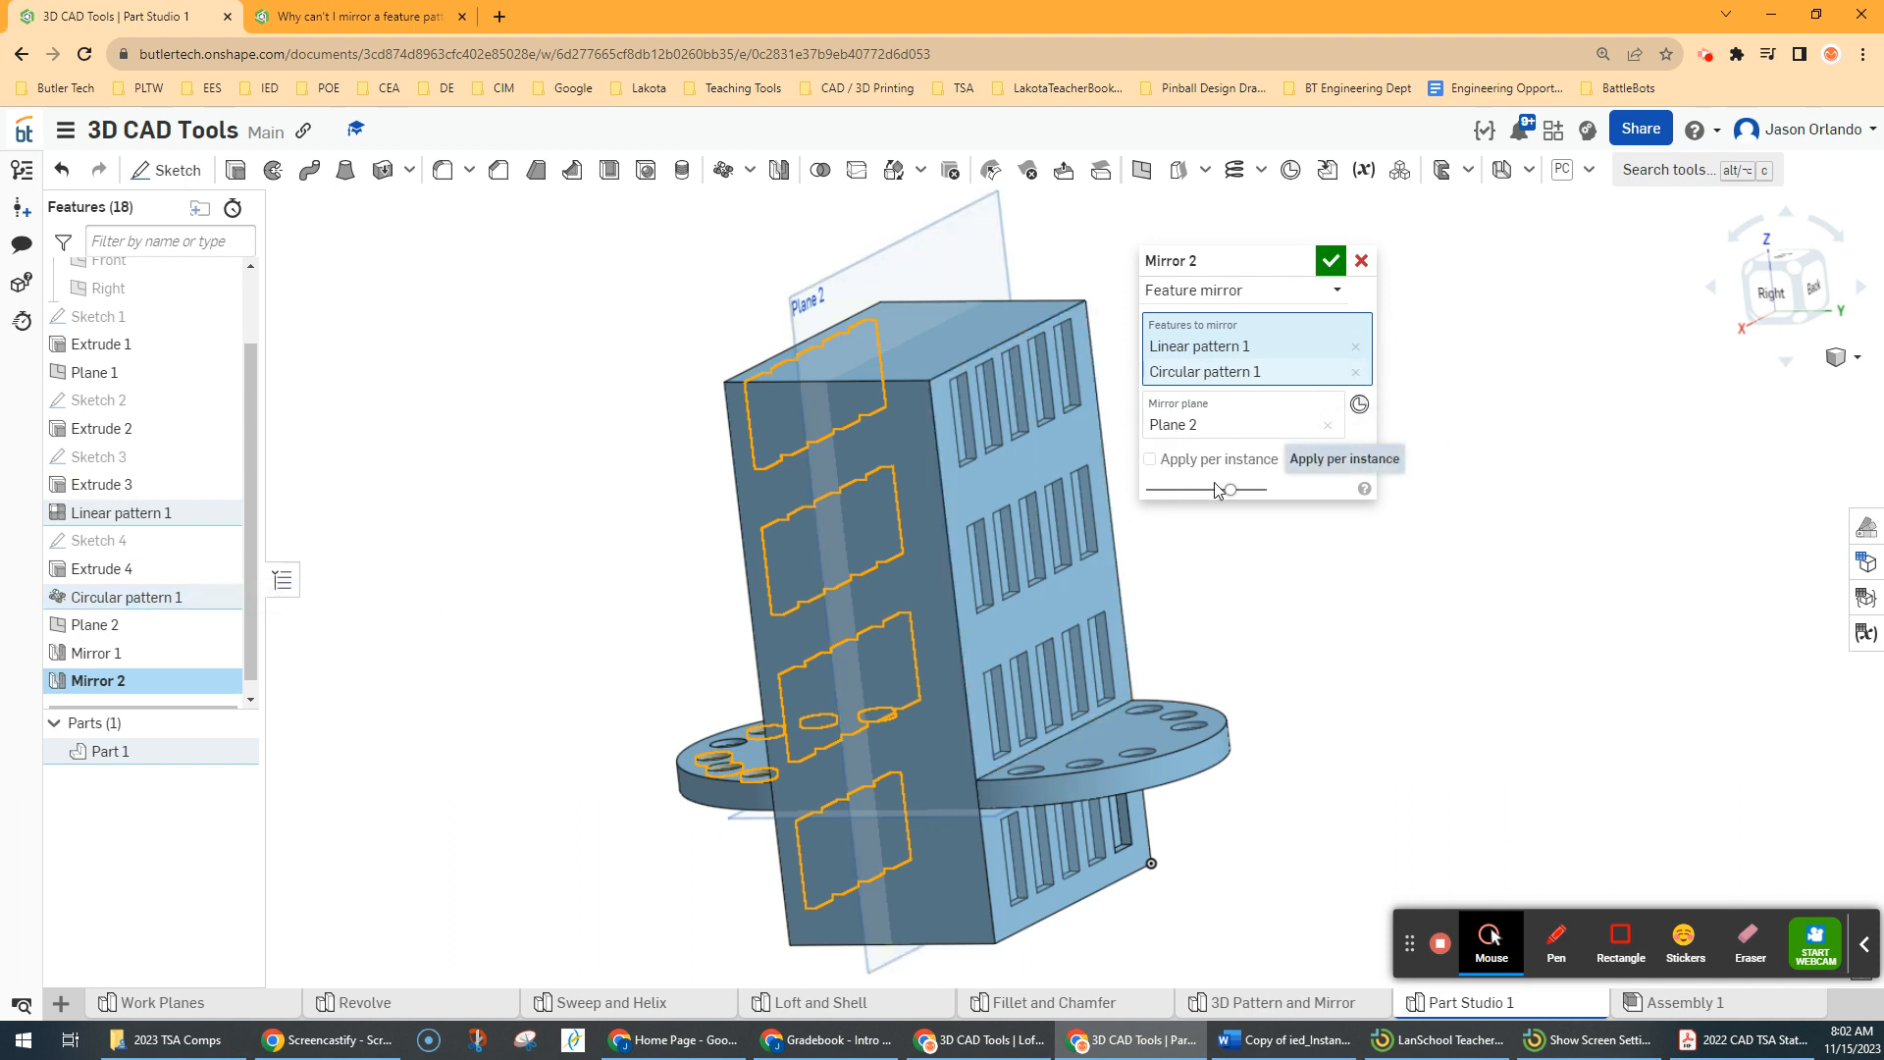
left_click(1330, 260)
right_click_drag(1291, 595, 1407, 599)
left_click(1318, 667)
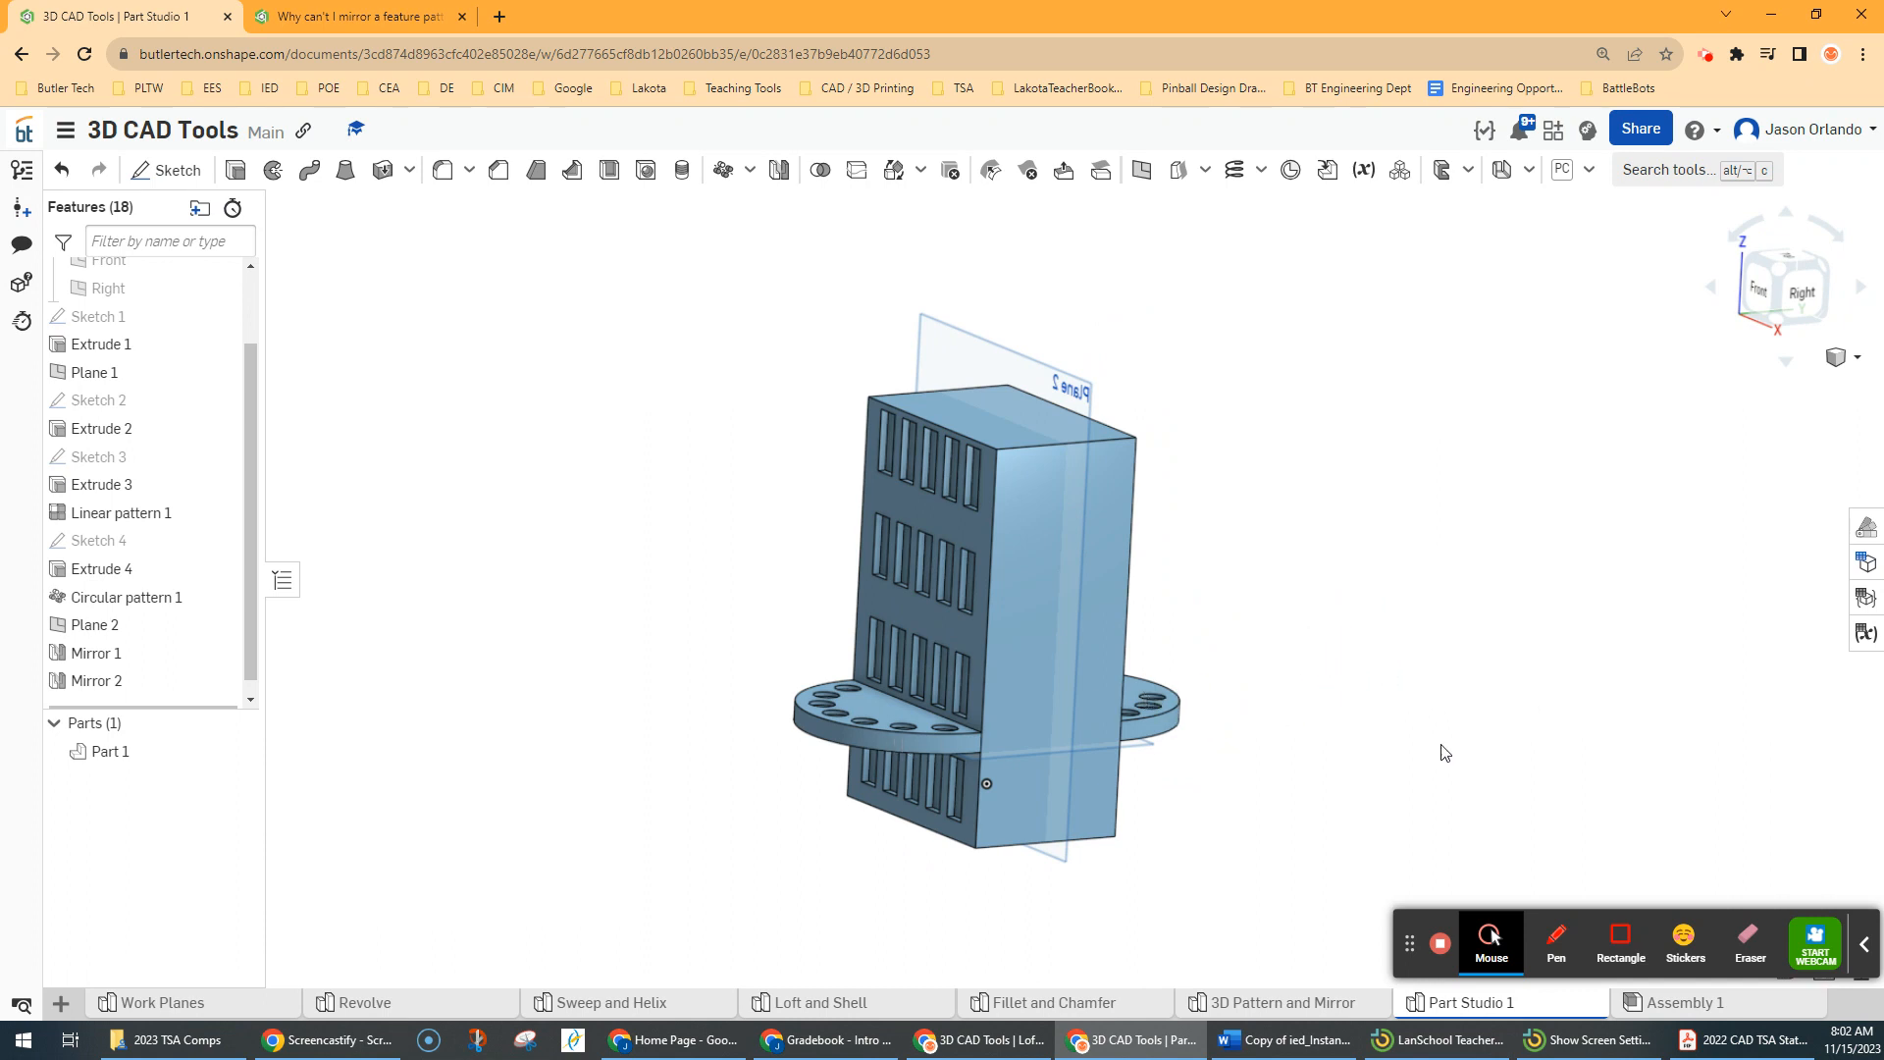